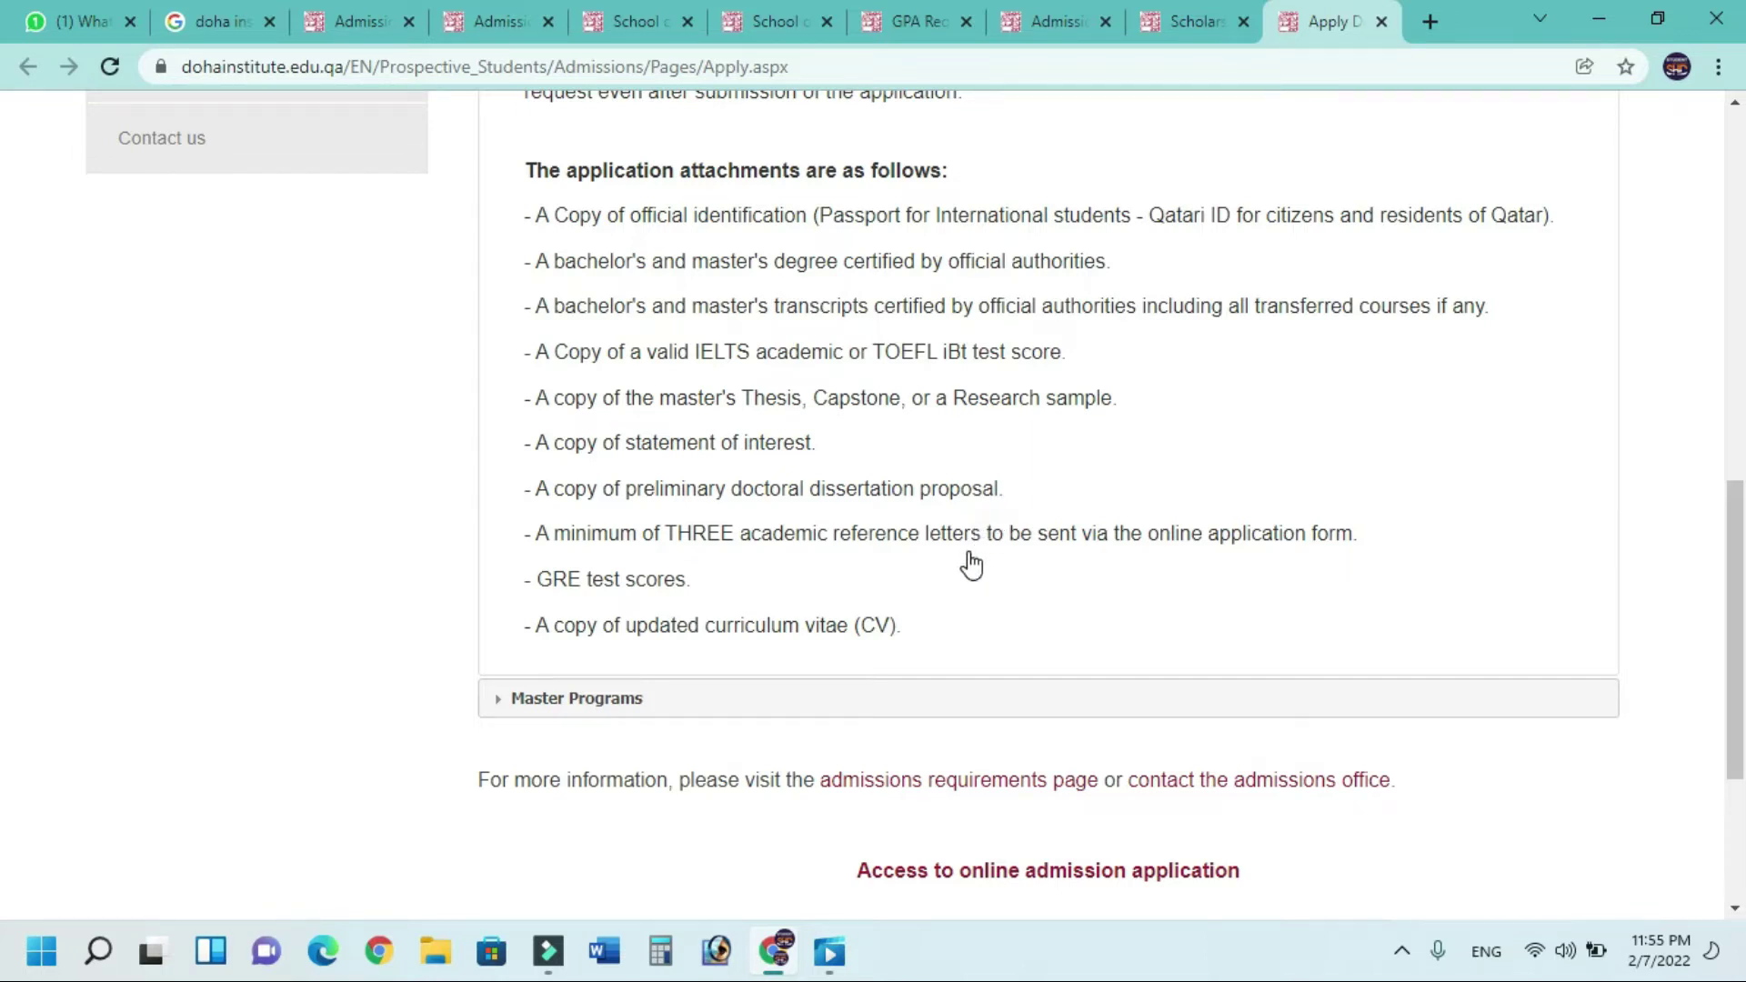
{"action": "scroll", "coordinate": [935, 546], "scroll_direction": "down", "scroll_amount": 1}
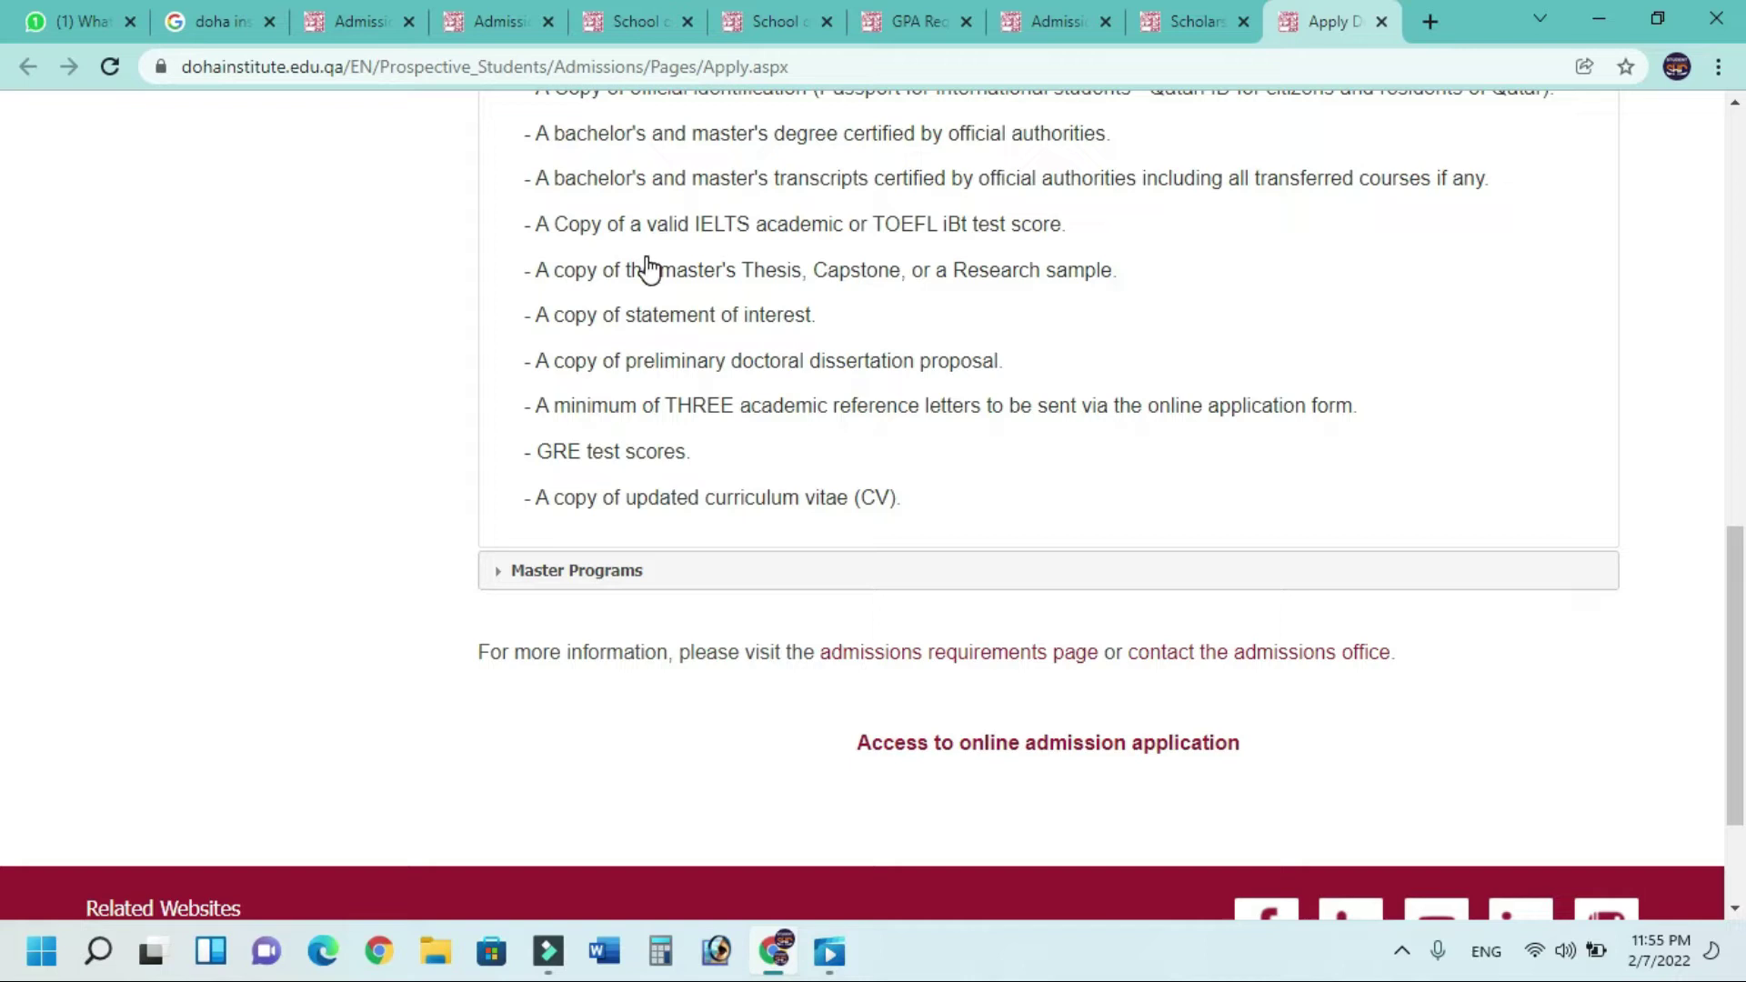
{"action": "scroll", "coordinate": [655, 270], "scroll_direction": "up", "scroll_amount": 3}
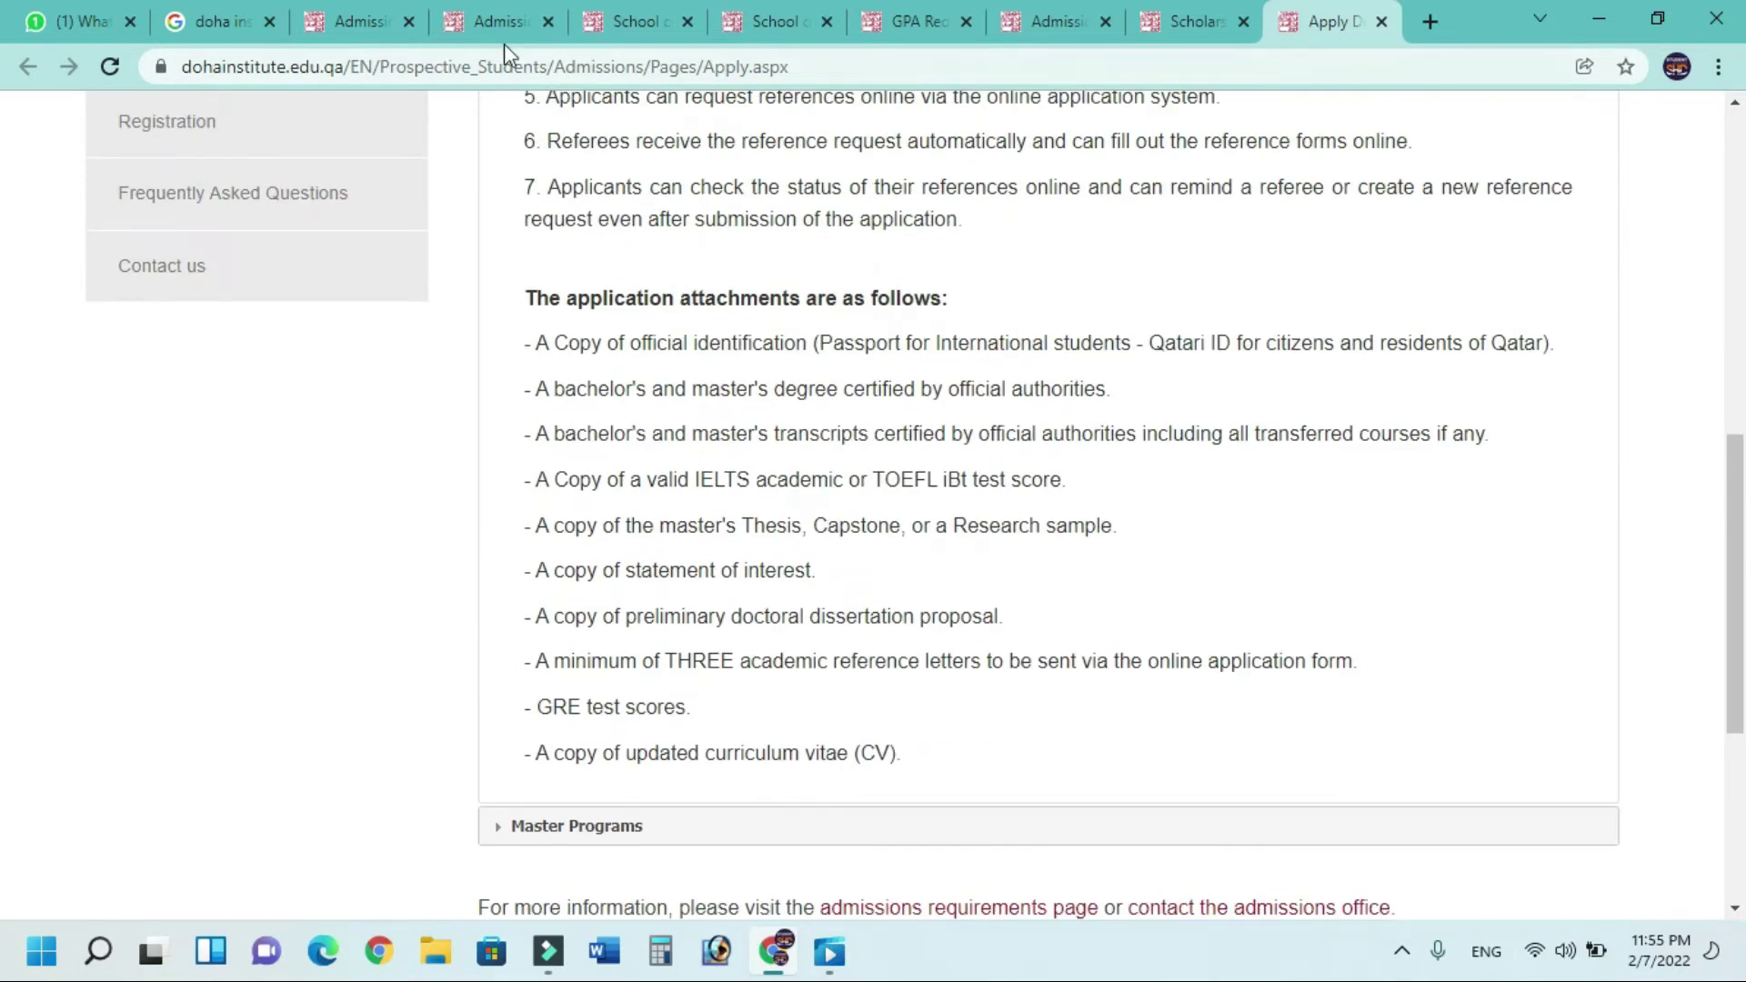
{"action": "left_click", "coordinate": [491, 7]}
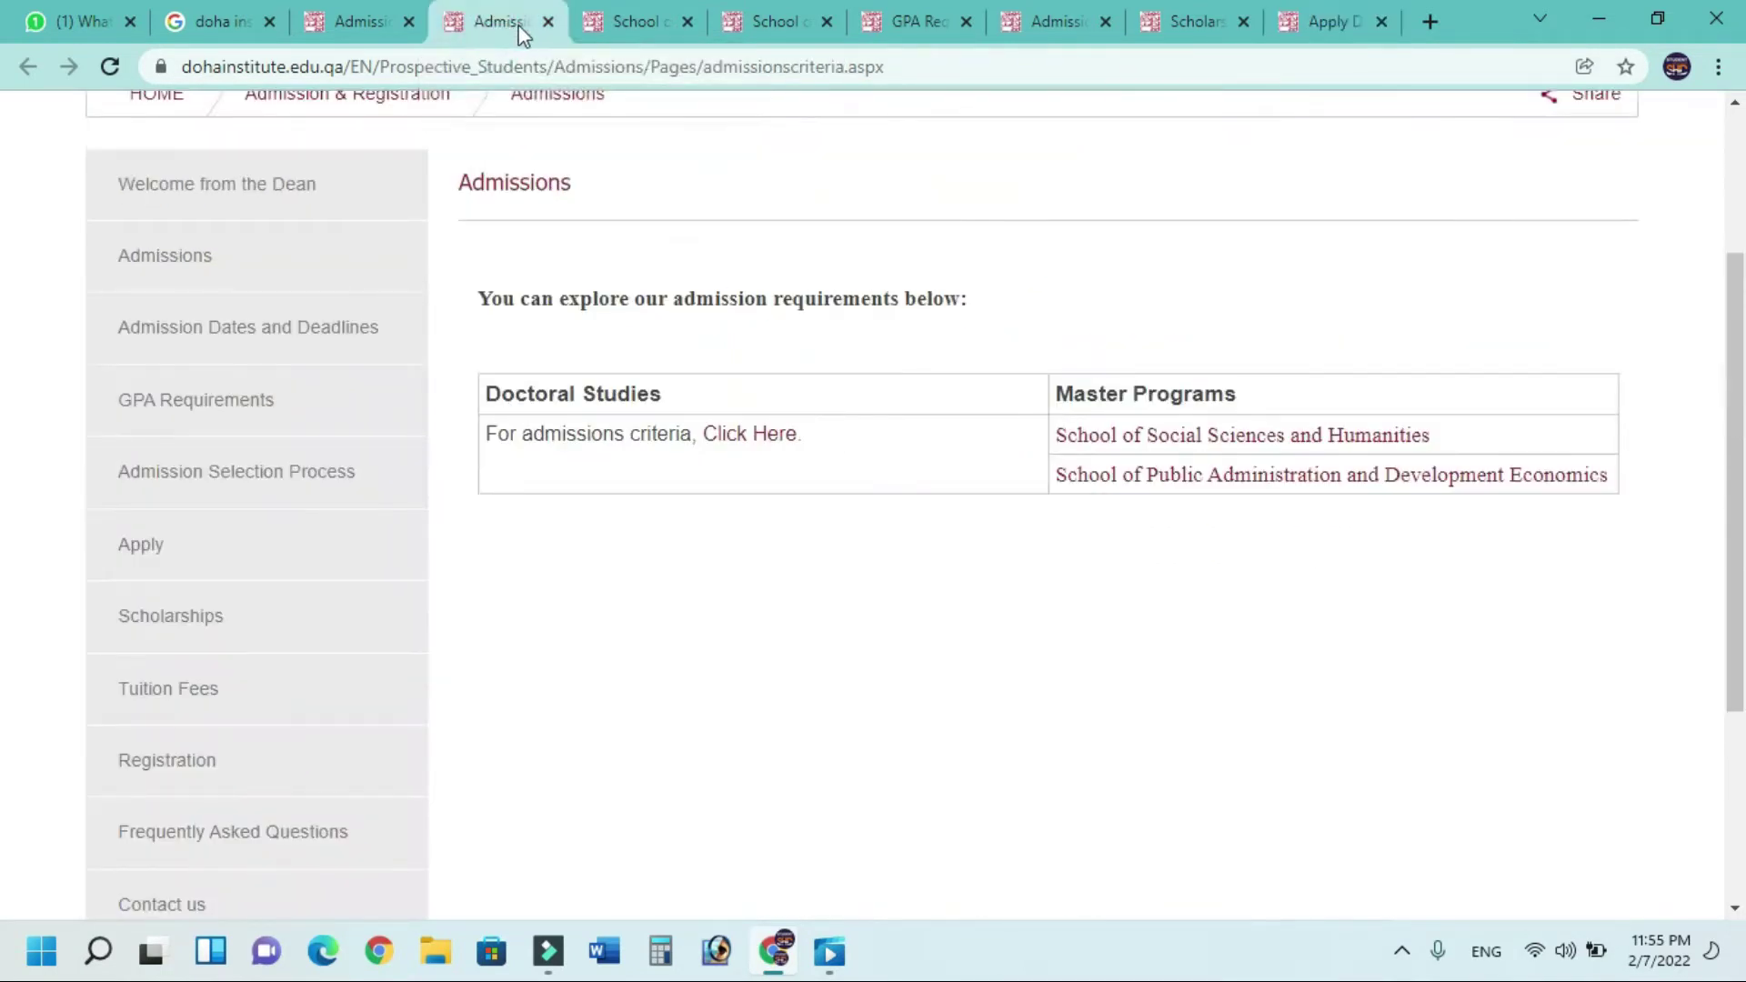
{"action": "left_click", "coordinate": [616, 4]}
{"action": "scroll", "coordinate": [702, 373], "scroll_direction": "up", "scroll_amount": 8}
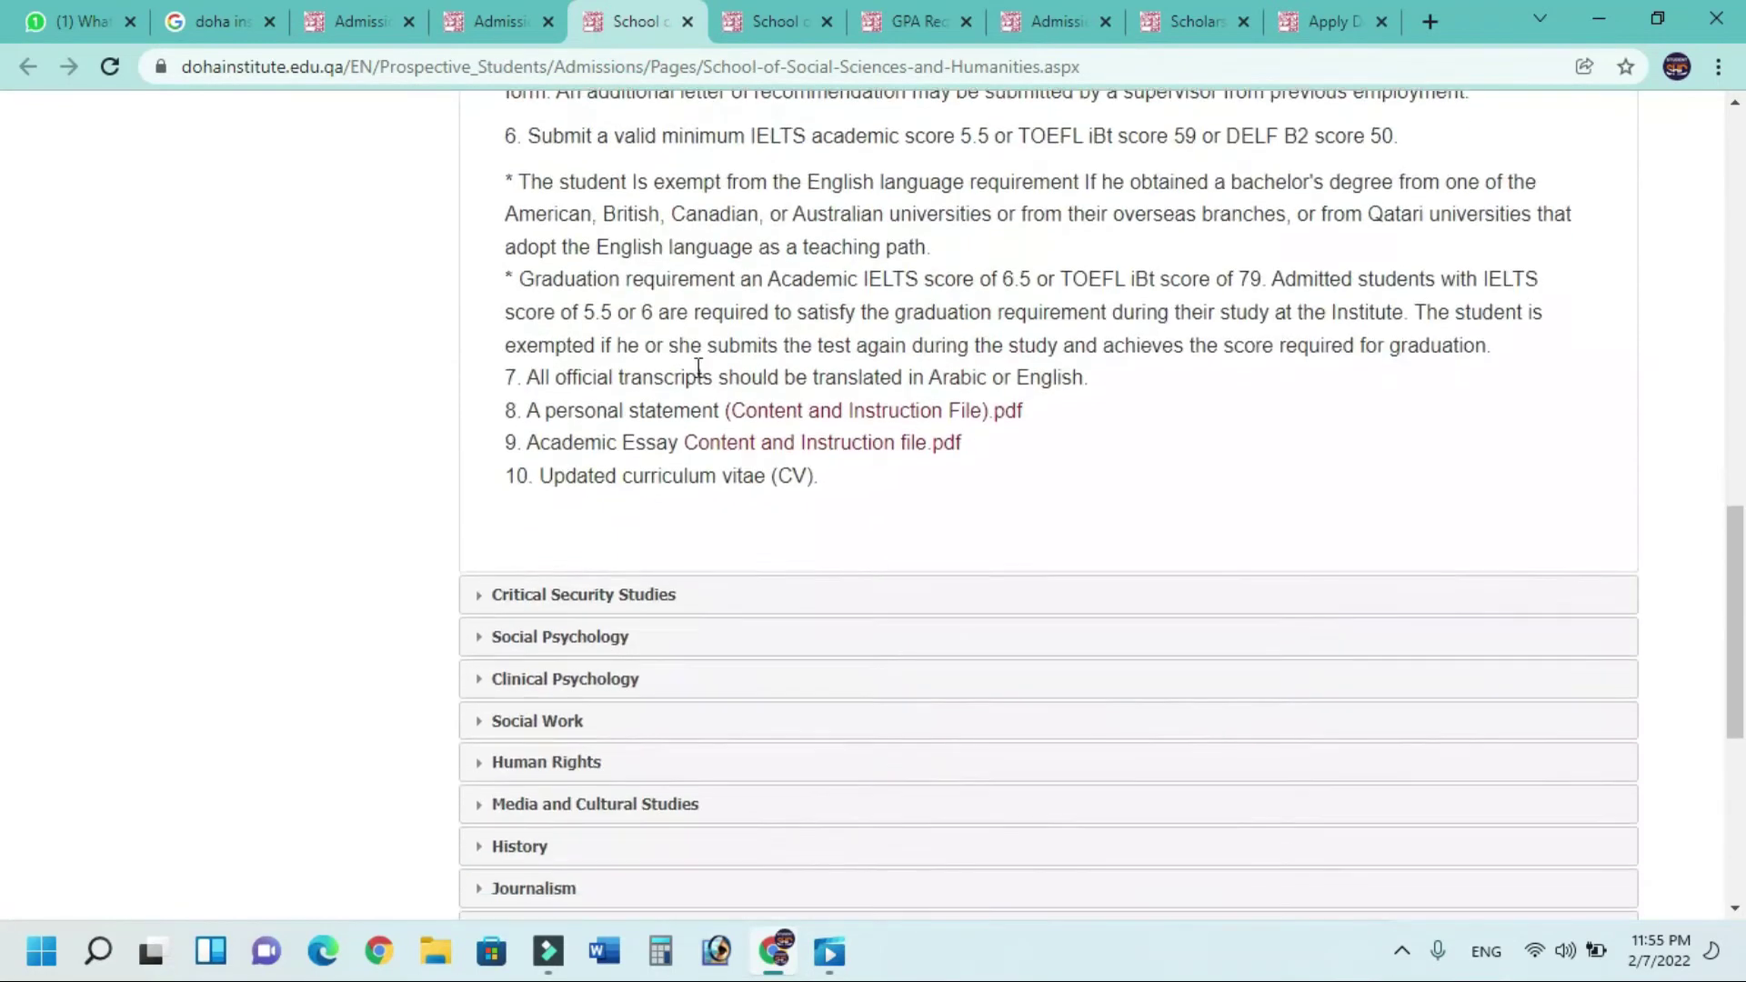
{"action": "scroll", "coordinate": [697, 367], "scroll_direction": "up", "scroll_amount": 5}
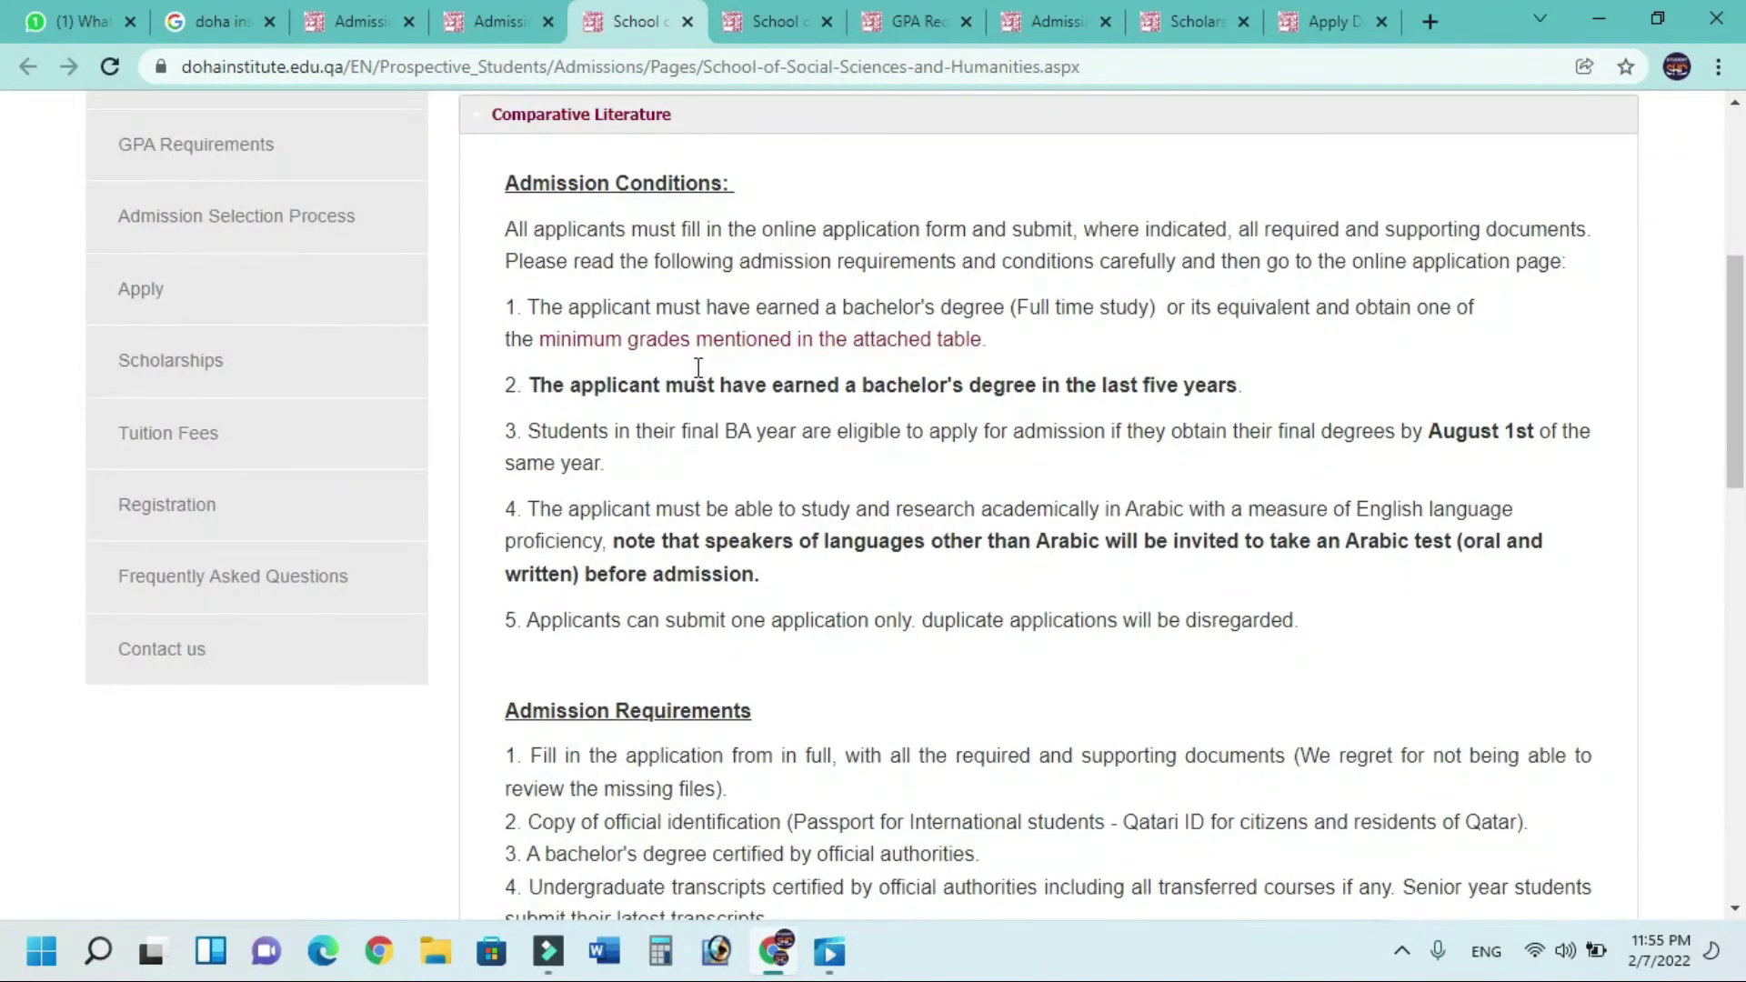
{"action": "scroll", "coordinate": [698, 371], "scroll_direction": "down", "scroll_amount": 3}
{"action": "scroll", "coordinate": [701, 377], "scroll_direction": "down", "scroll_amount": 1}
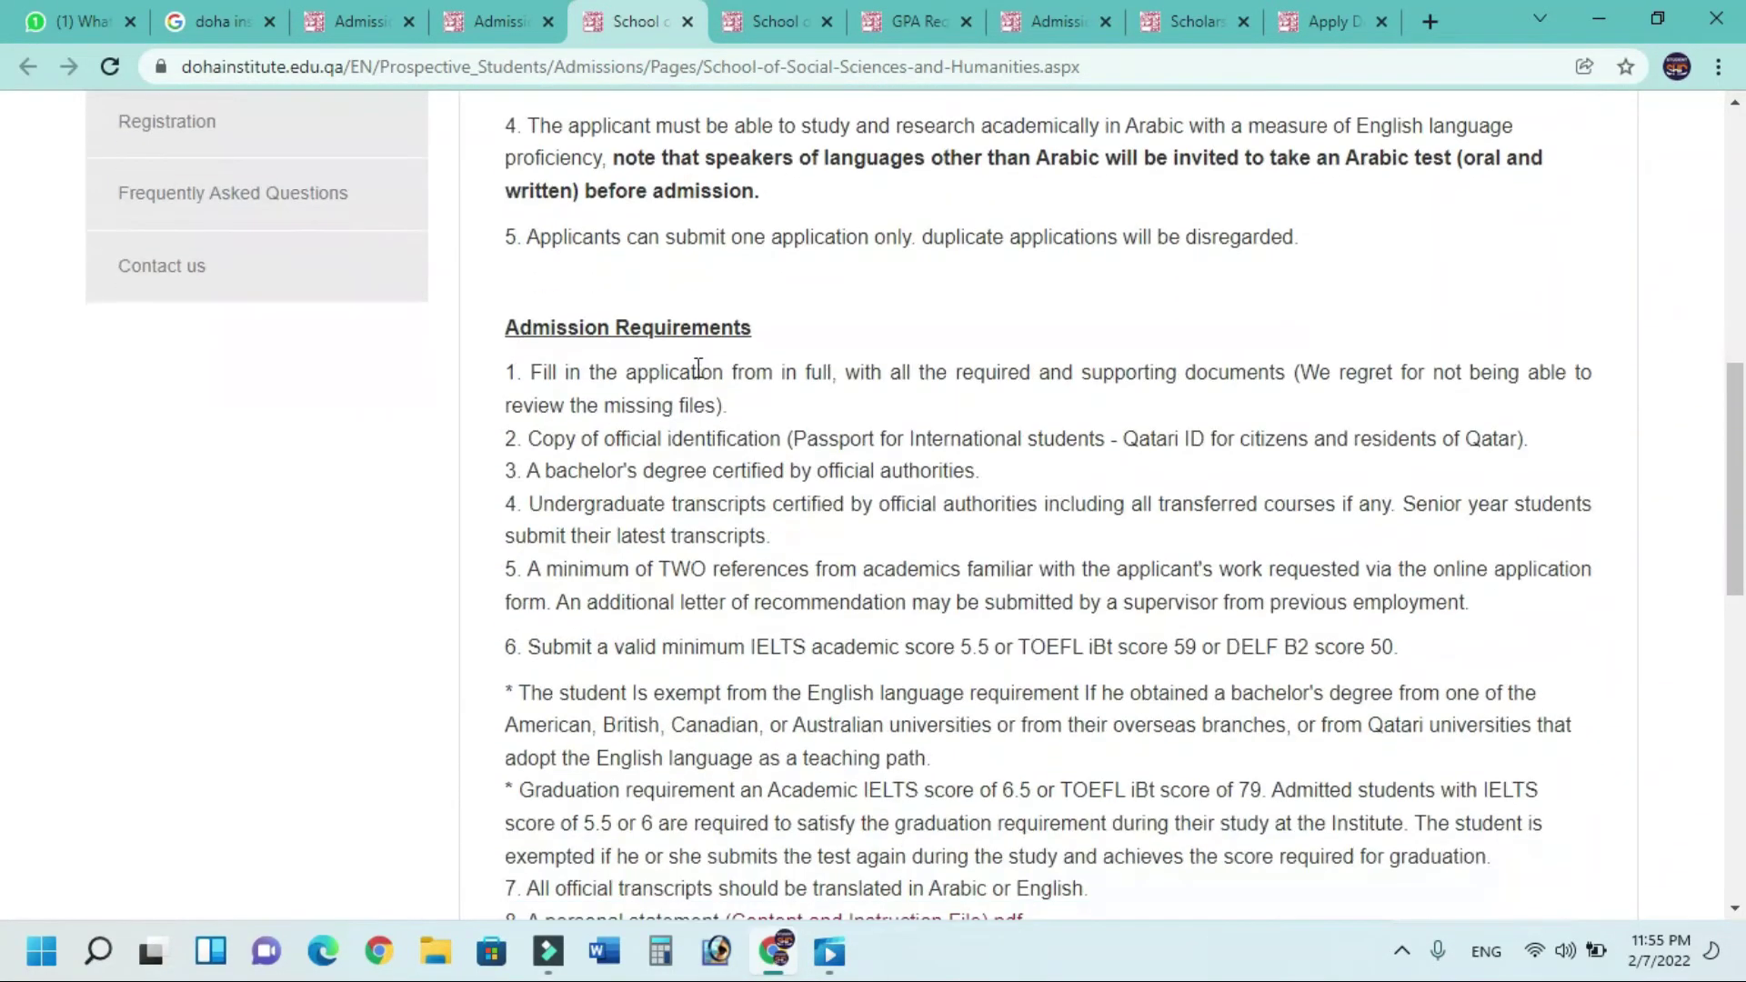
{"action": "left_click", "coordinate": [1186, 22]}
{"action": "left_click", "coordinate": [1336, 23]}
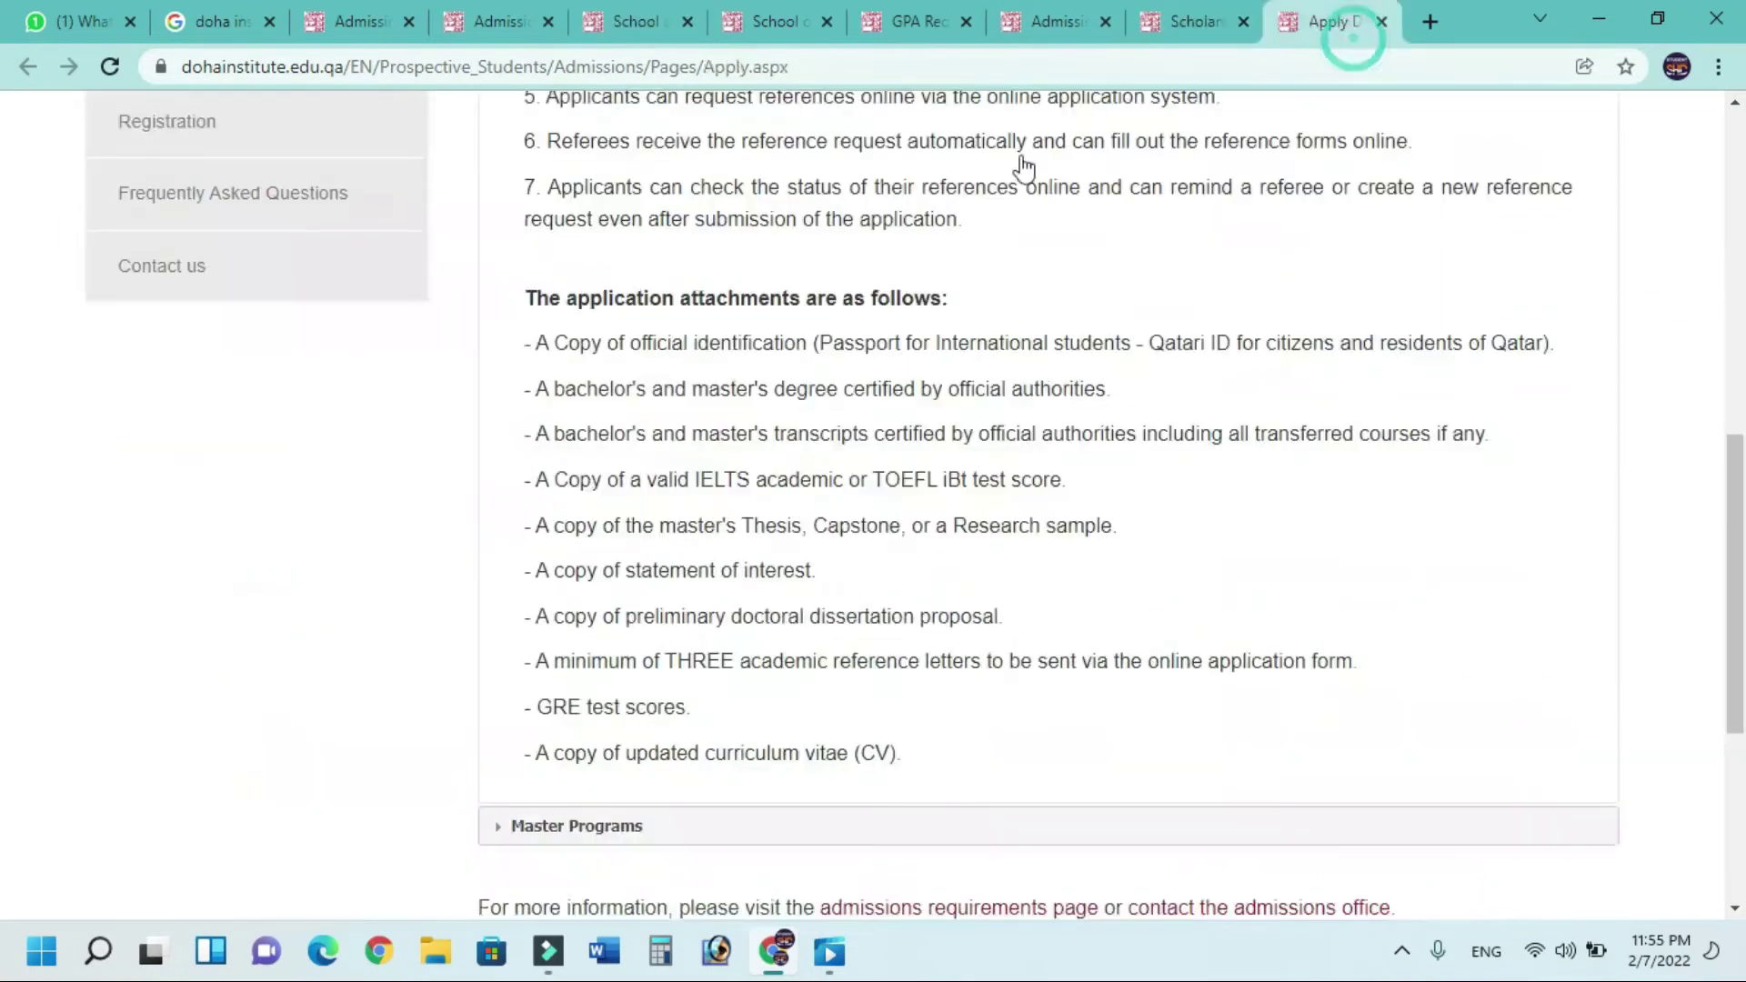
{"action": "scroll", "coordinate": [723, 462], "scroll_direction": "down", "scroll_amount": 3}
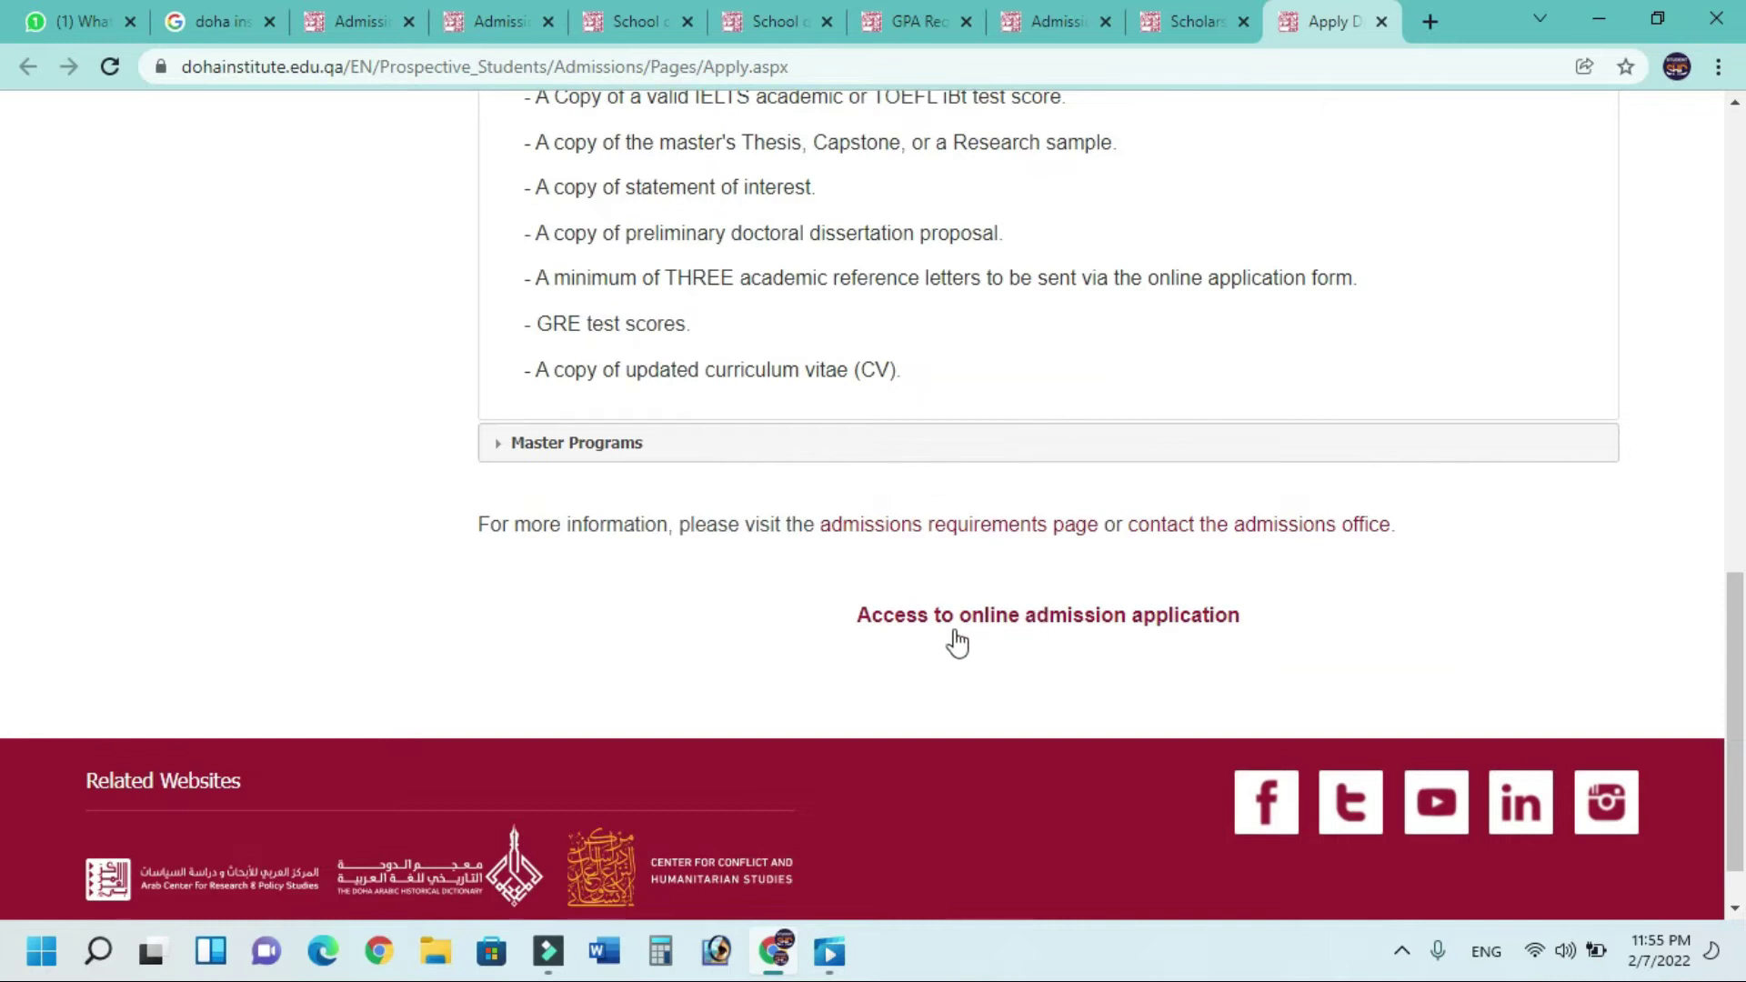
{"action": "left_click", "coordinate": [1121, 625]}
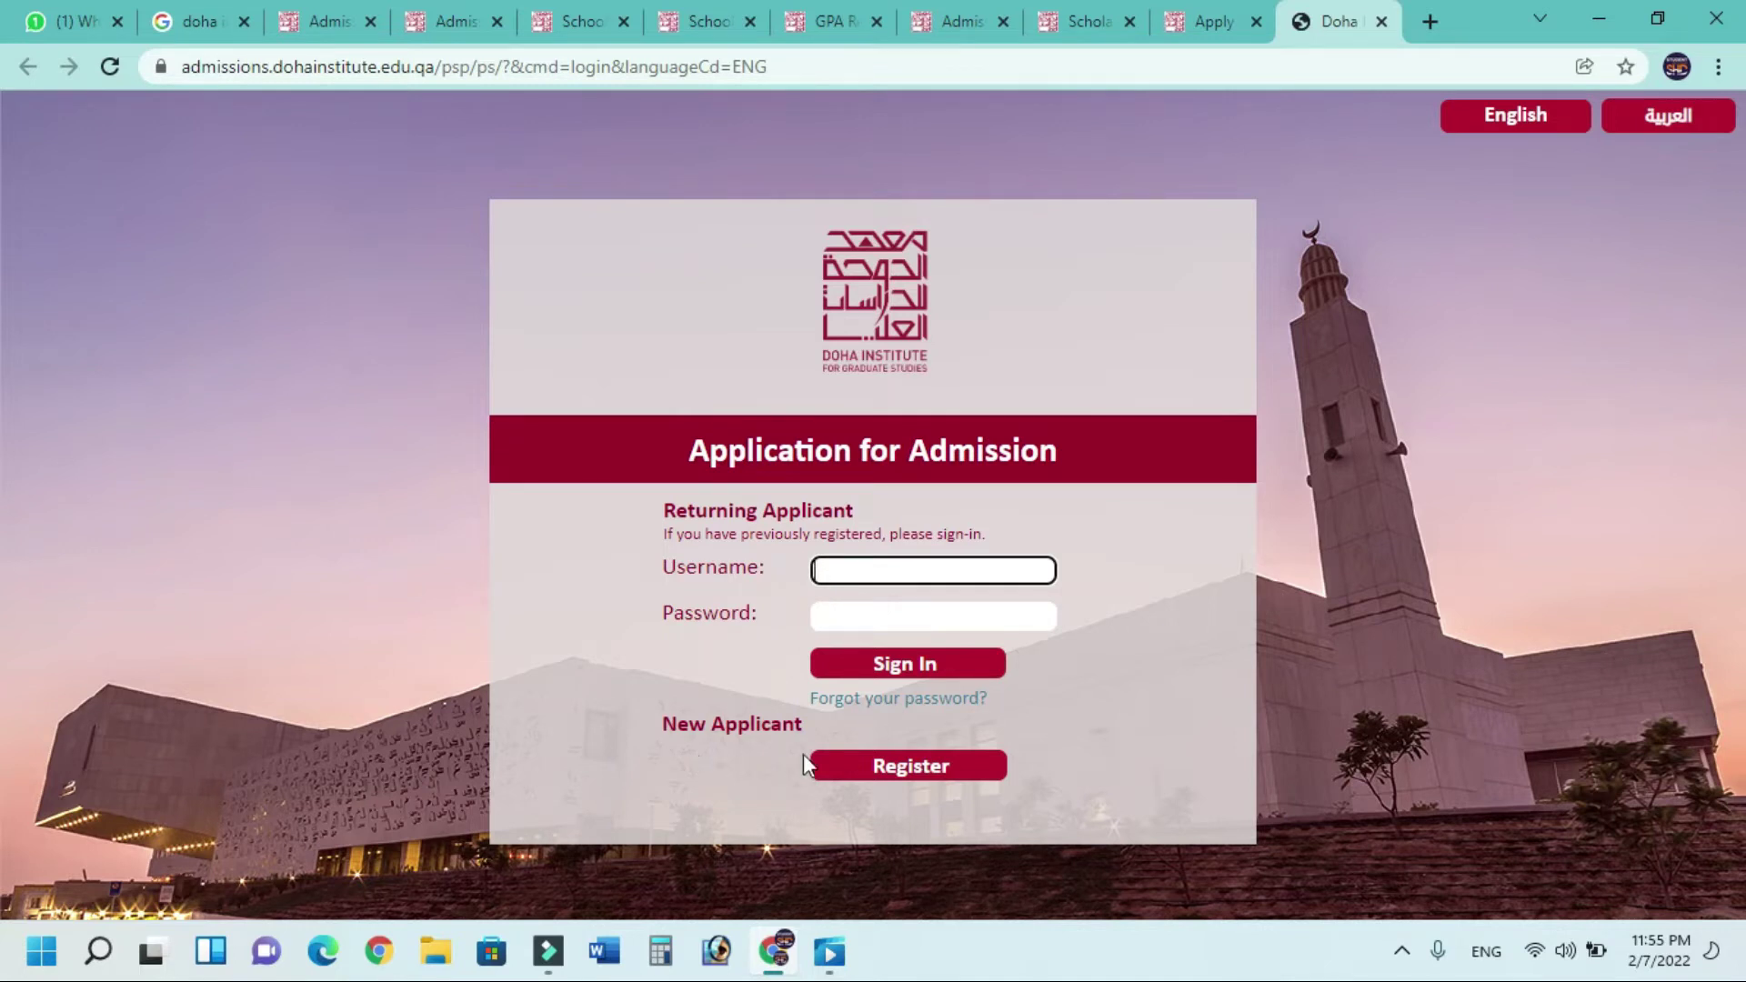
Register as a new applicant with the Arabic first and family names and the e-mail entered twice
{"action": "left_click", "coordinate": [903, 768]}
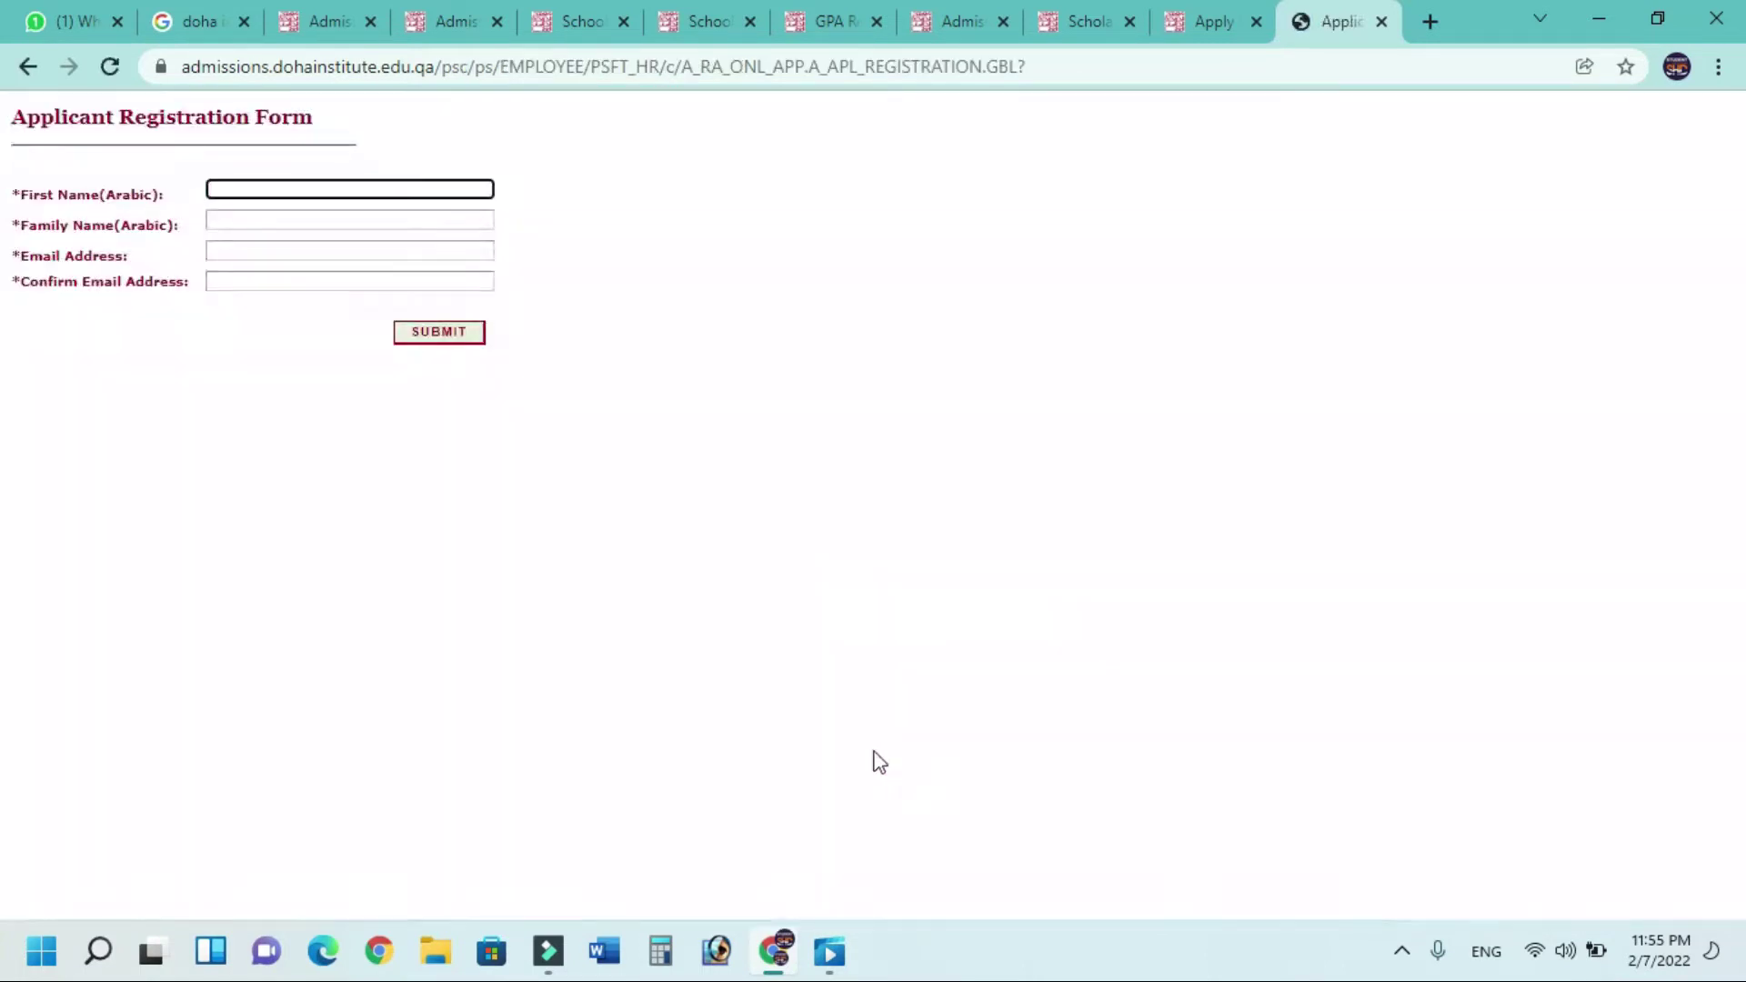
{"action": "left_click", "coordinate": [270, 187]}
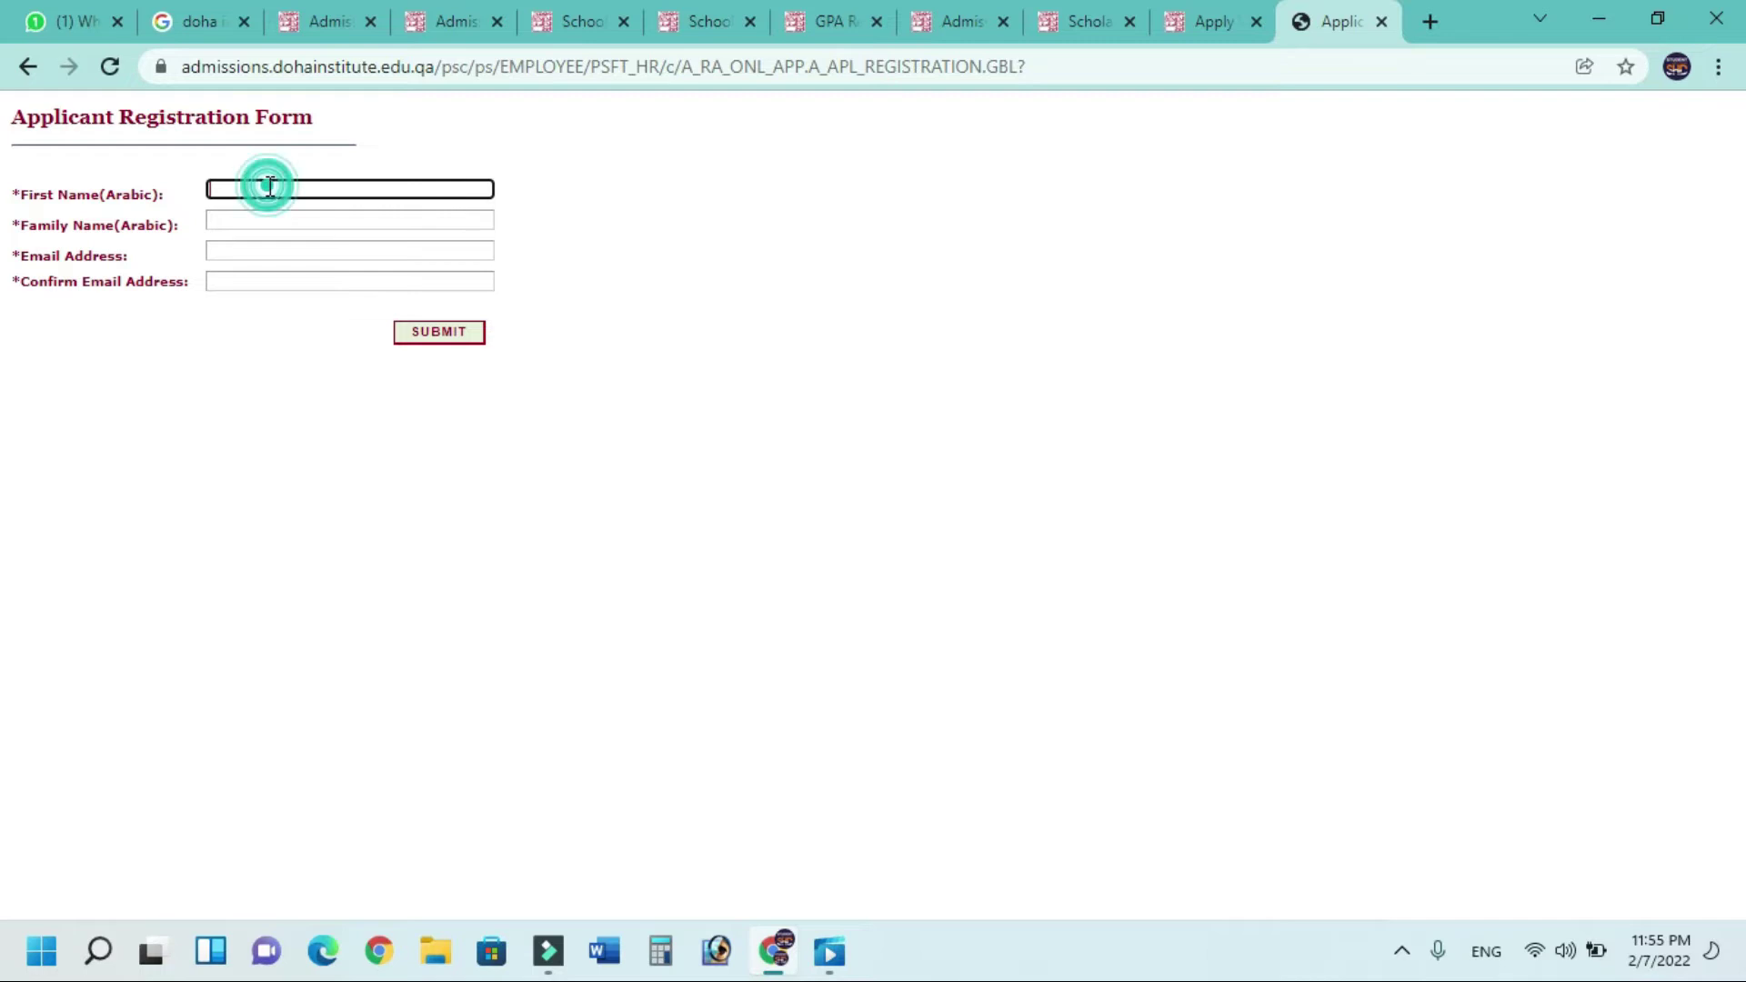
{"action": "left_click", "coordinate": [260, 219]}
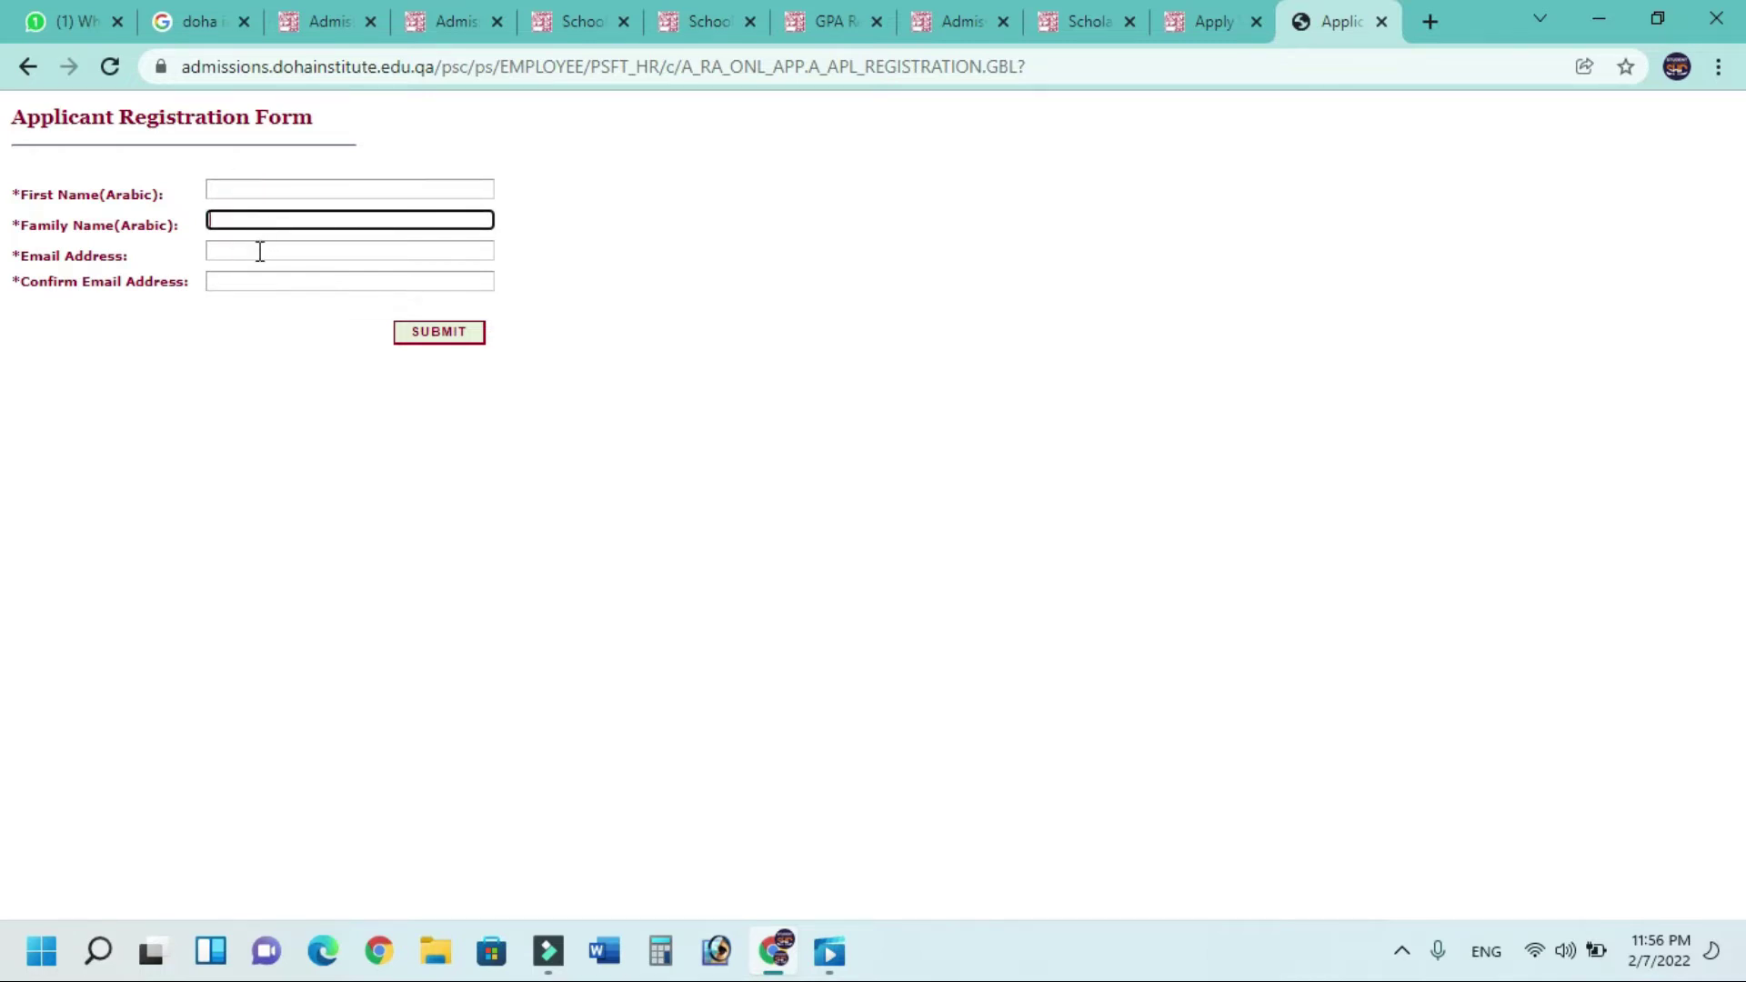
{"action": "left_click", "coordinate": [260, 252]}
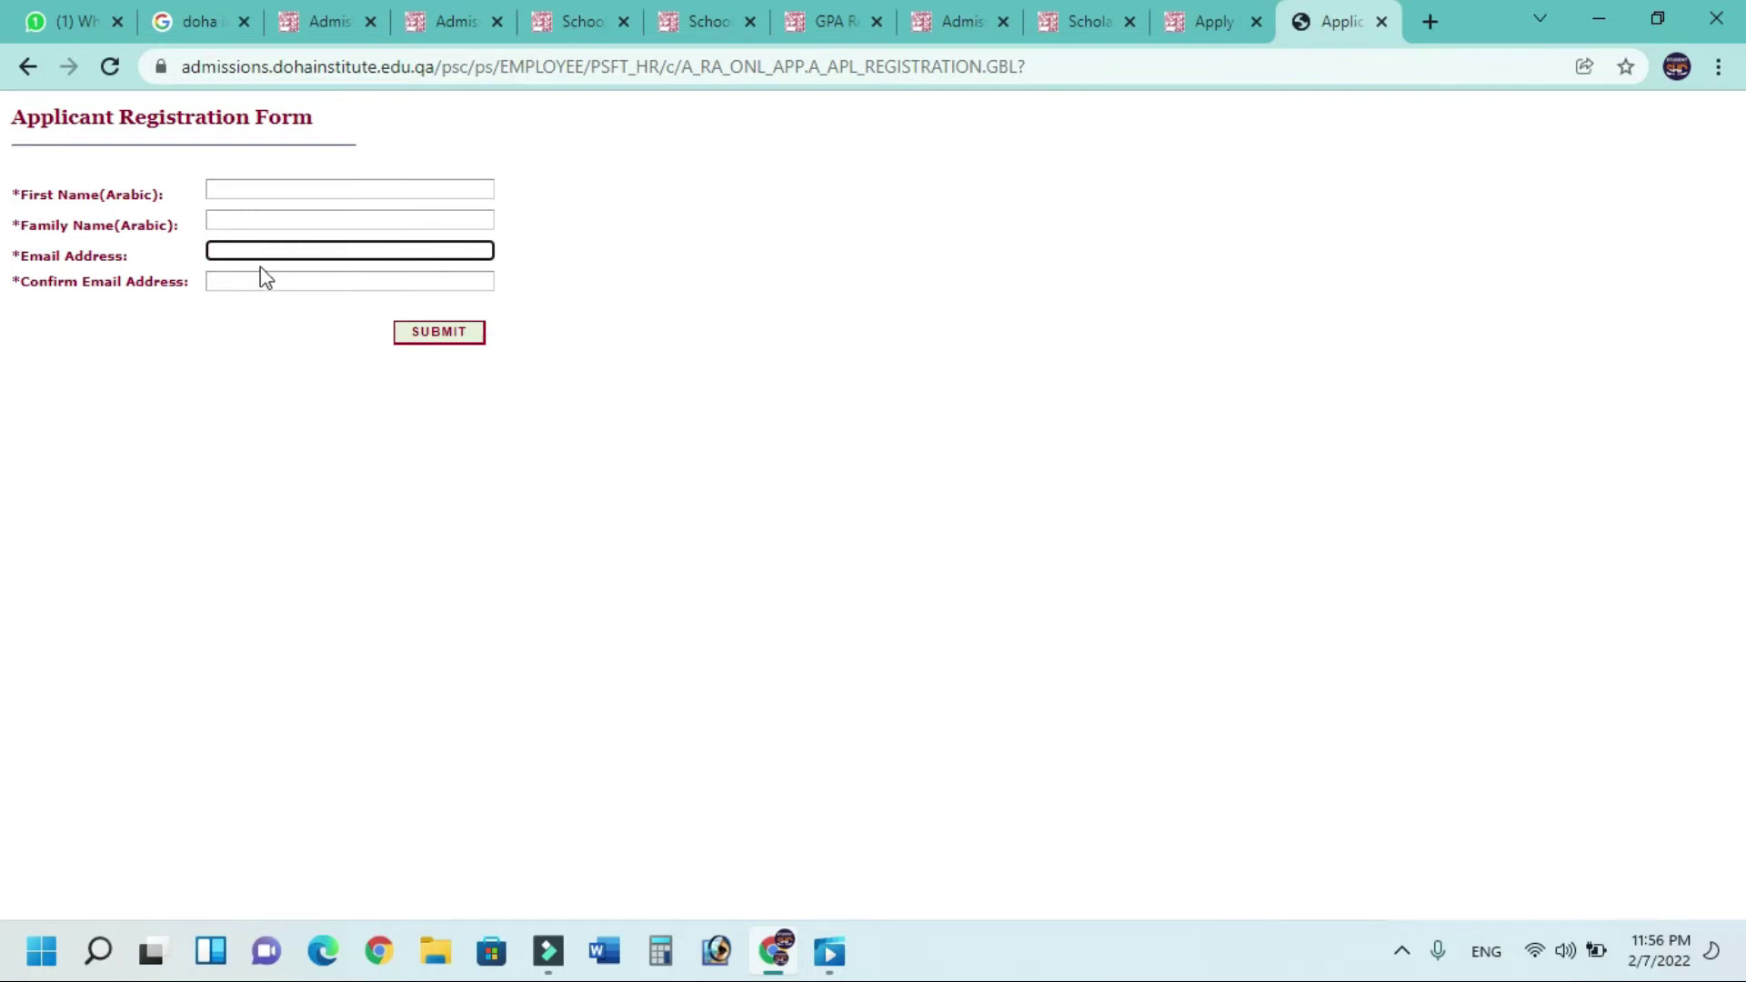
{"action": "left_click", "coordinate": [260, 277]}
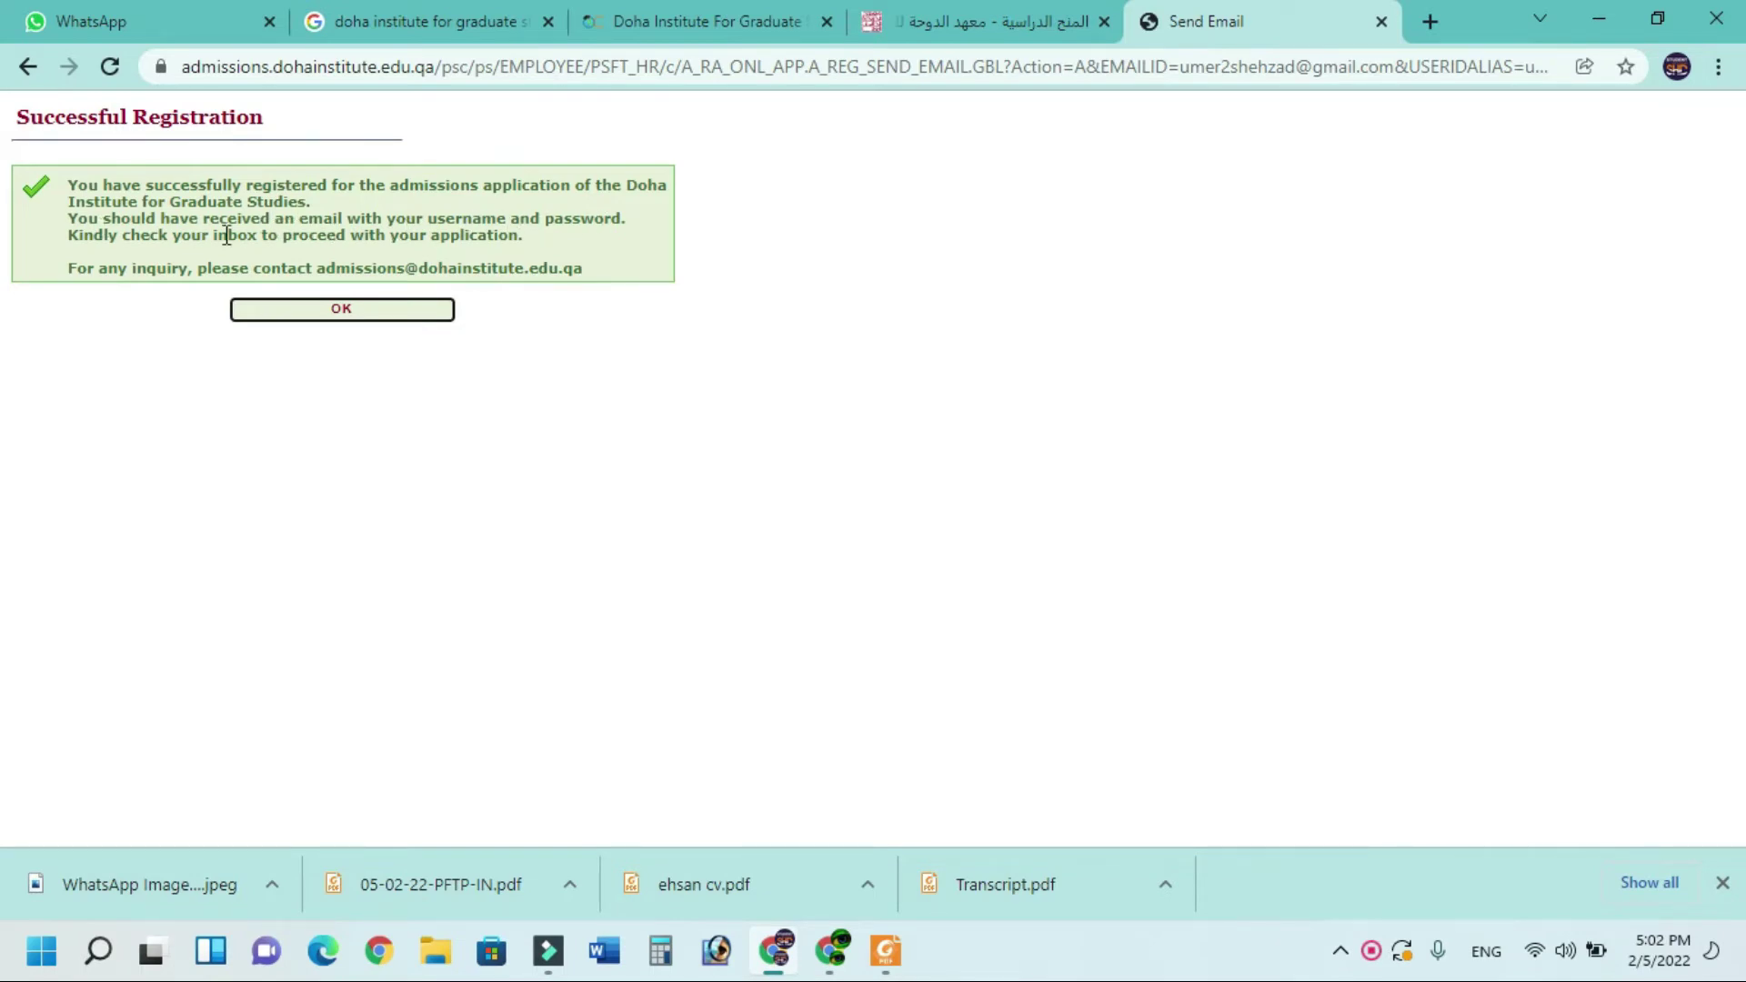
In Gmail, refresh the inbox, open 'Your Application to DI' and select the password
{"action": "left_click", "coordinate": [346, 321]}
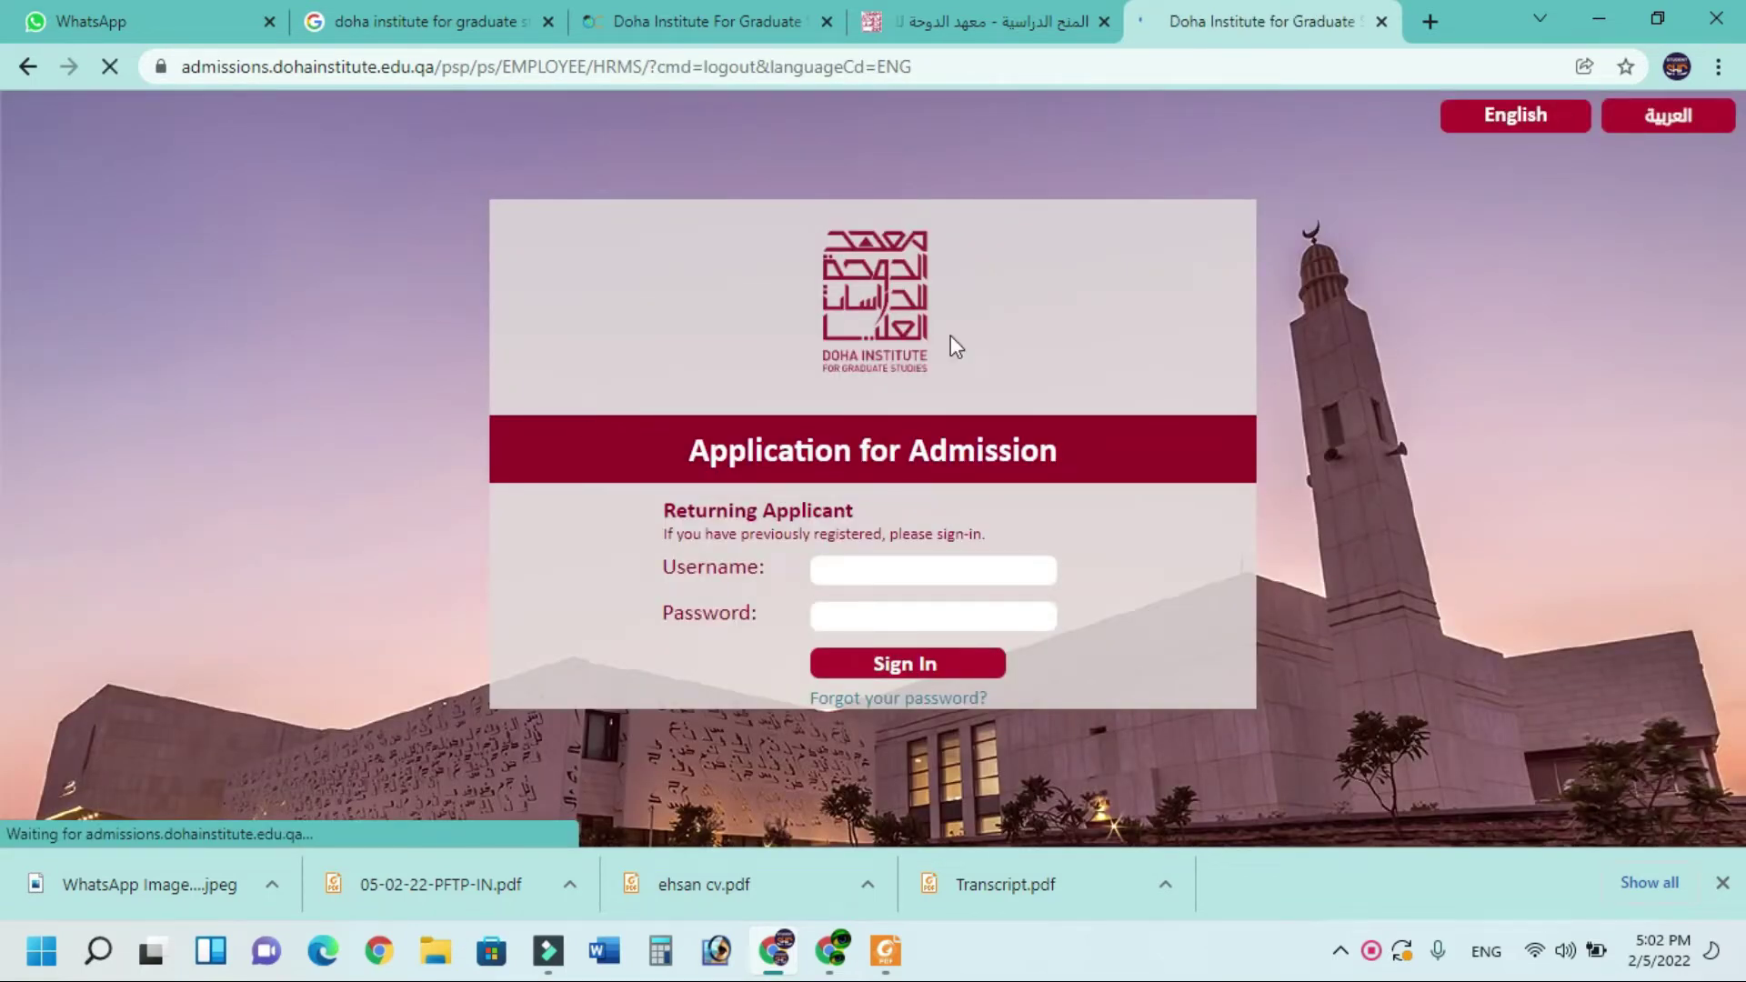
{"action": "left_click", "coordinate": [838, 950]}
{"action": "left_click", "coordinate": [362, 206]}
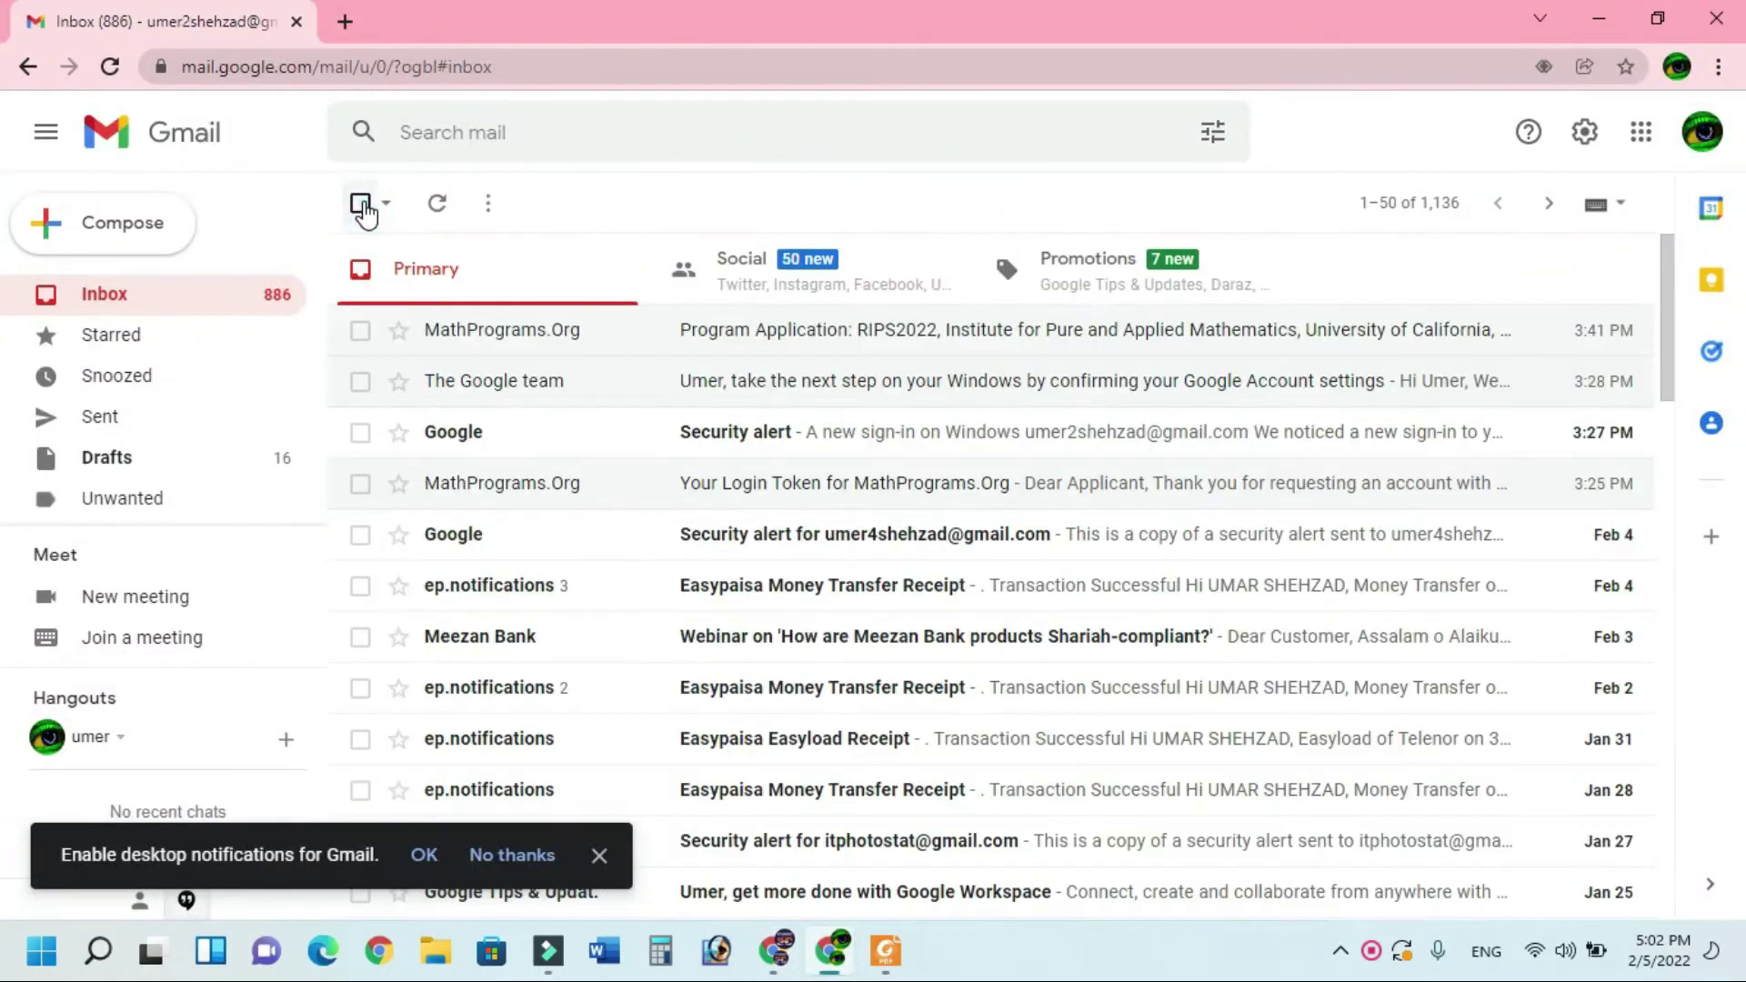
{"action": "left_click", "coordinate": [452, 206]}
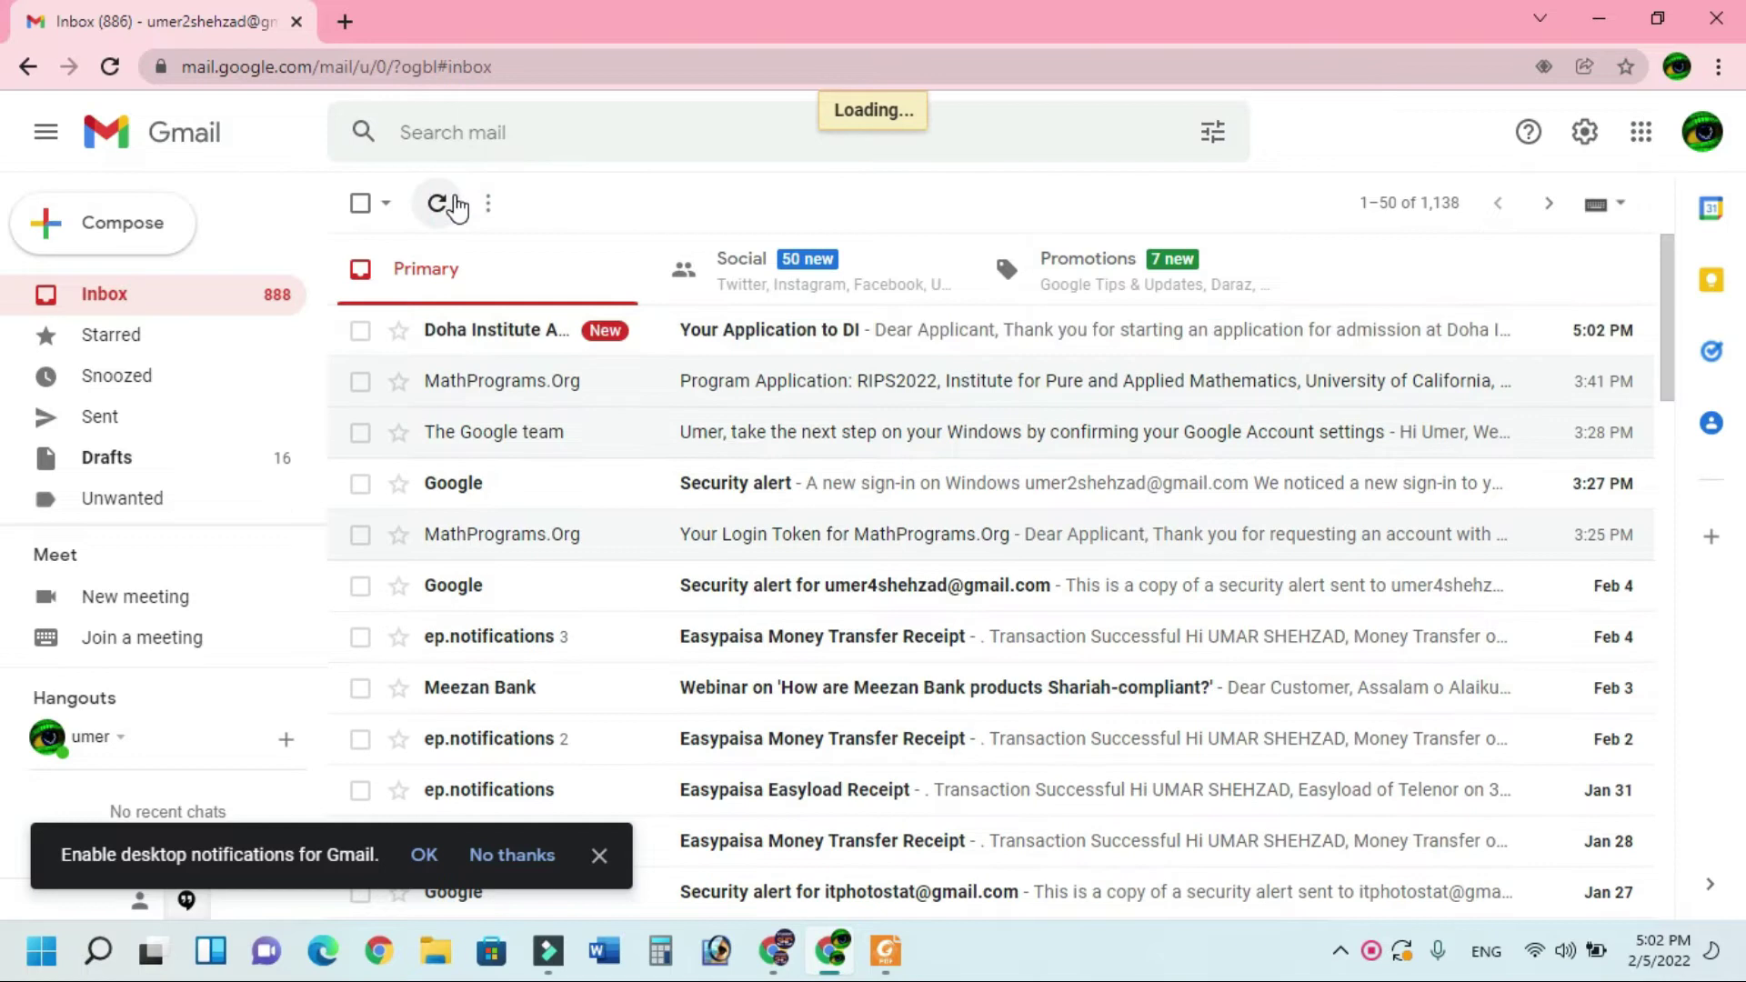
{"action": "left_click", "coordinate": [785, 340]}
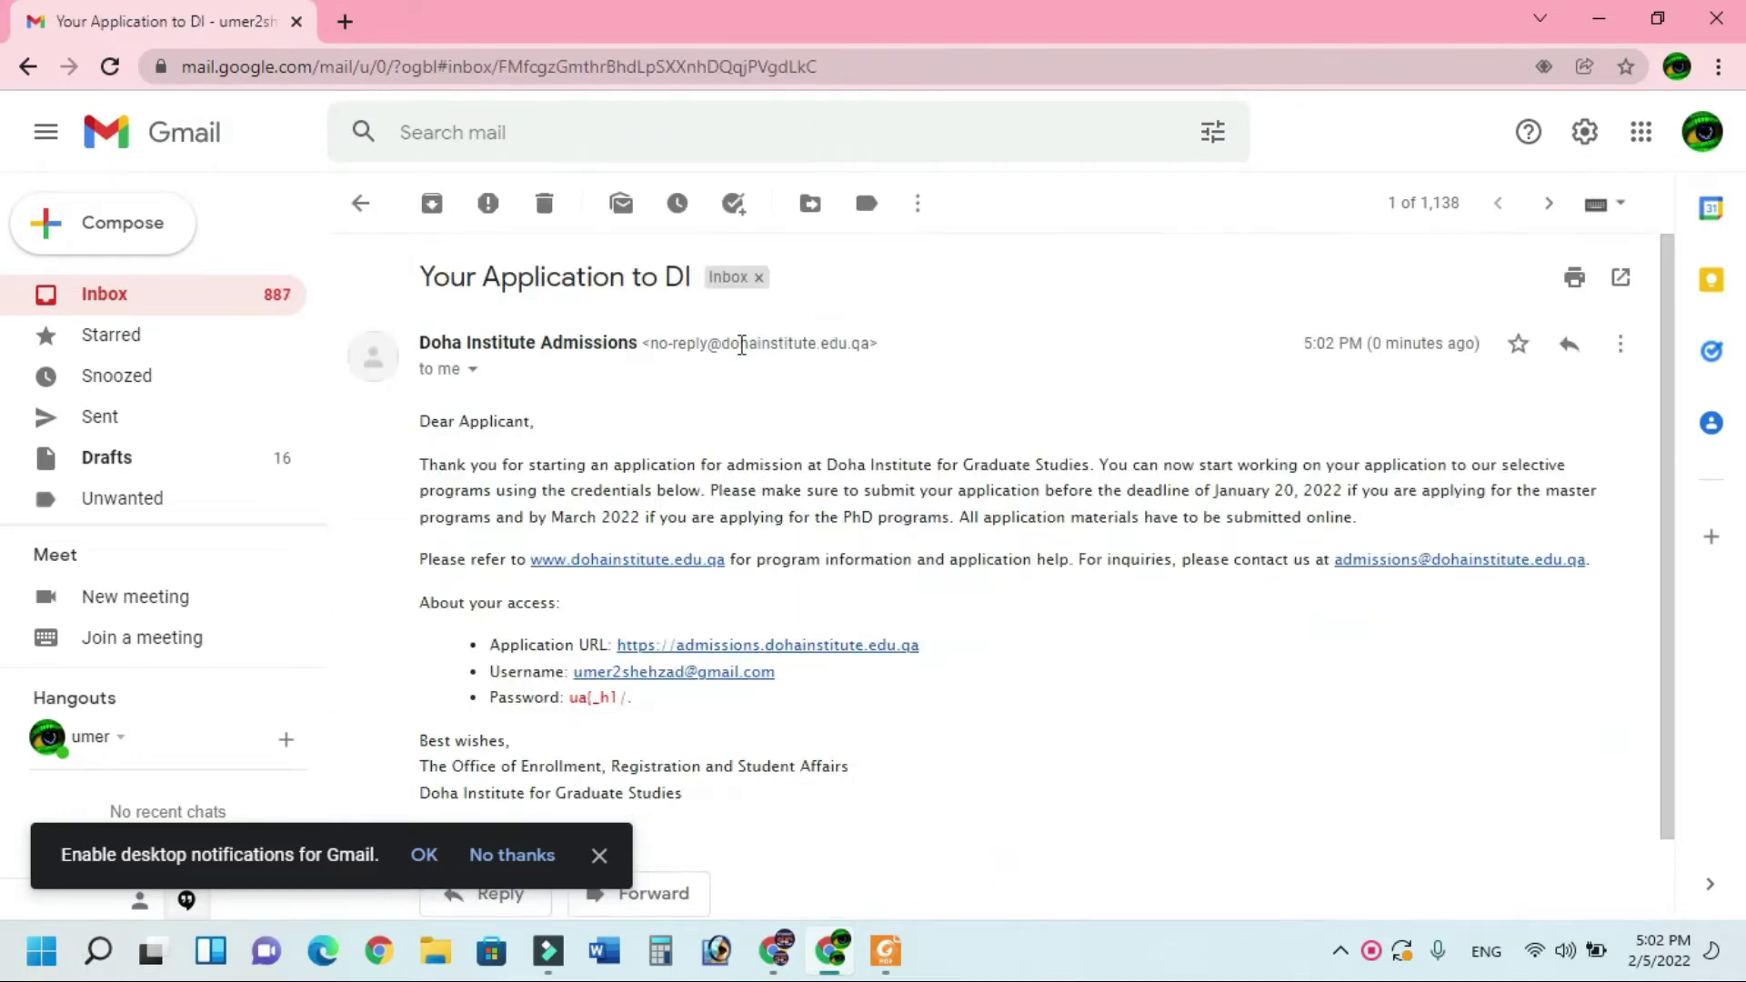
{"action": "scroll", "coordinate": [571, 526], "scroll_direction": "down", "scroll_amount": 1}
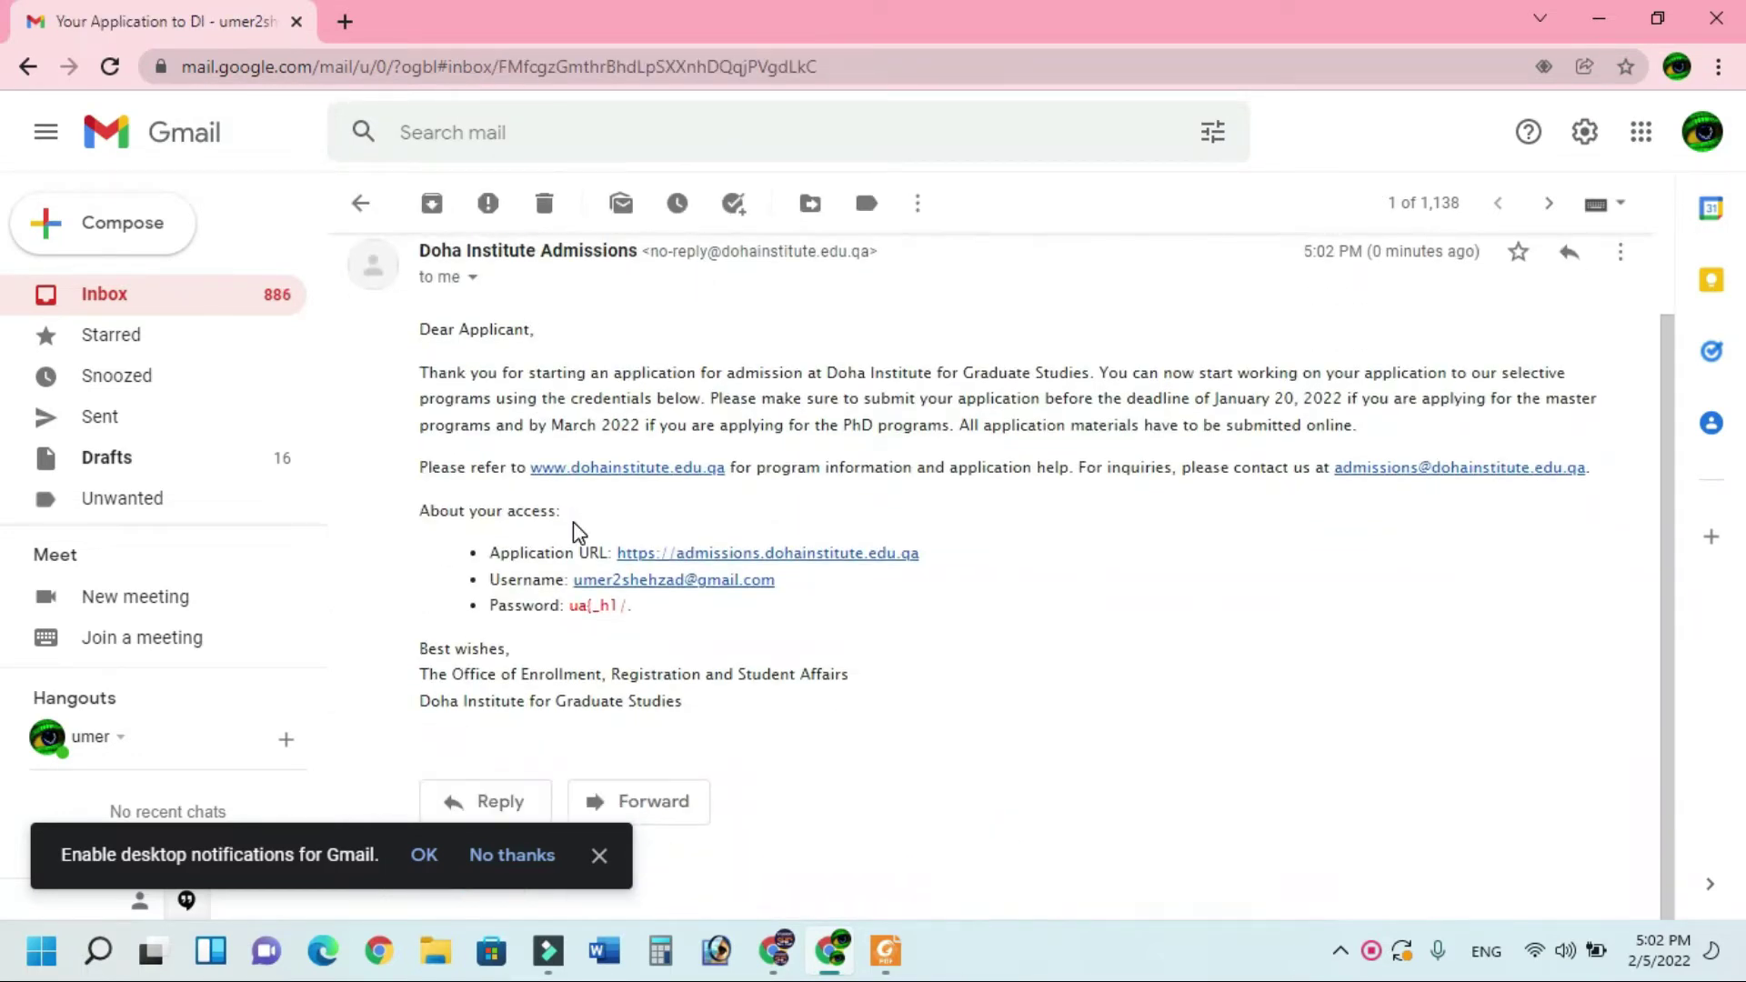
{"action": "left_click_drag", "start_coordinate": [640, 607], "coordinate": [573, 602]}
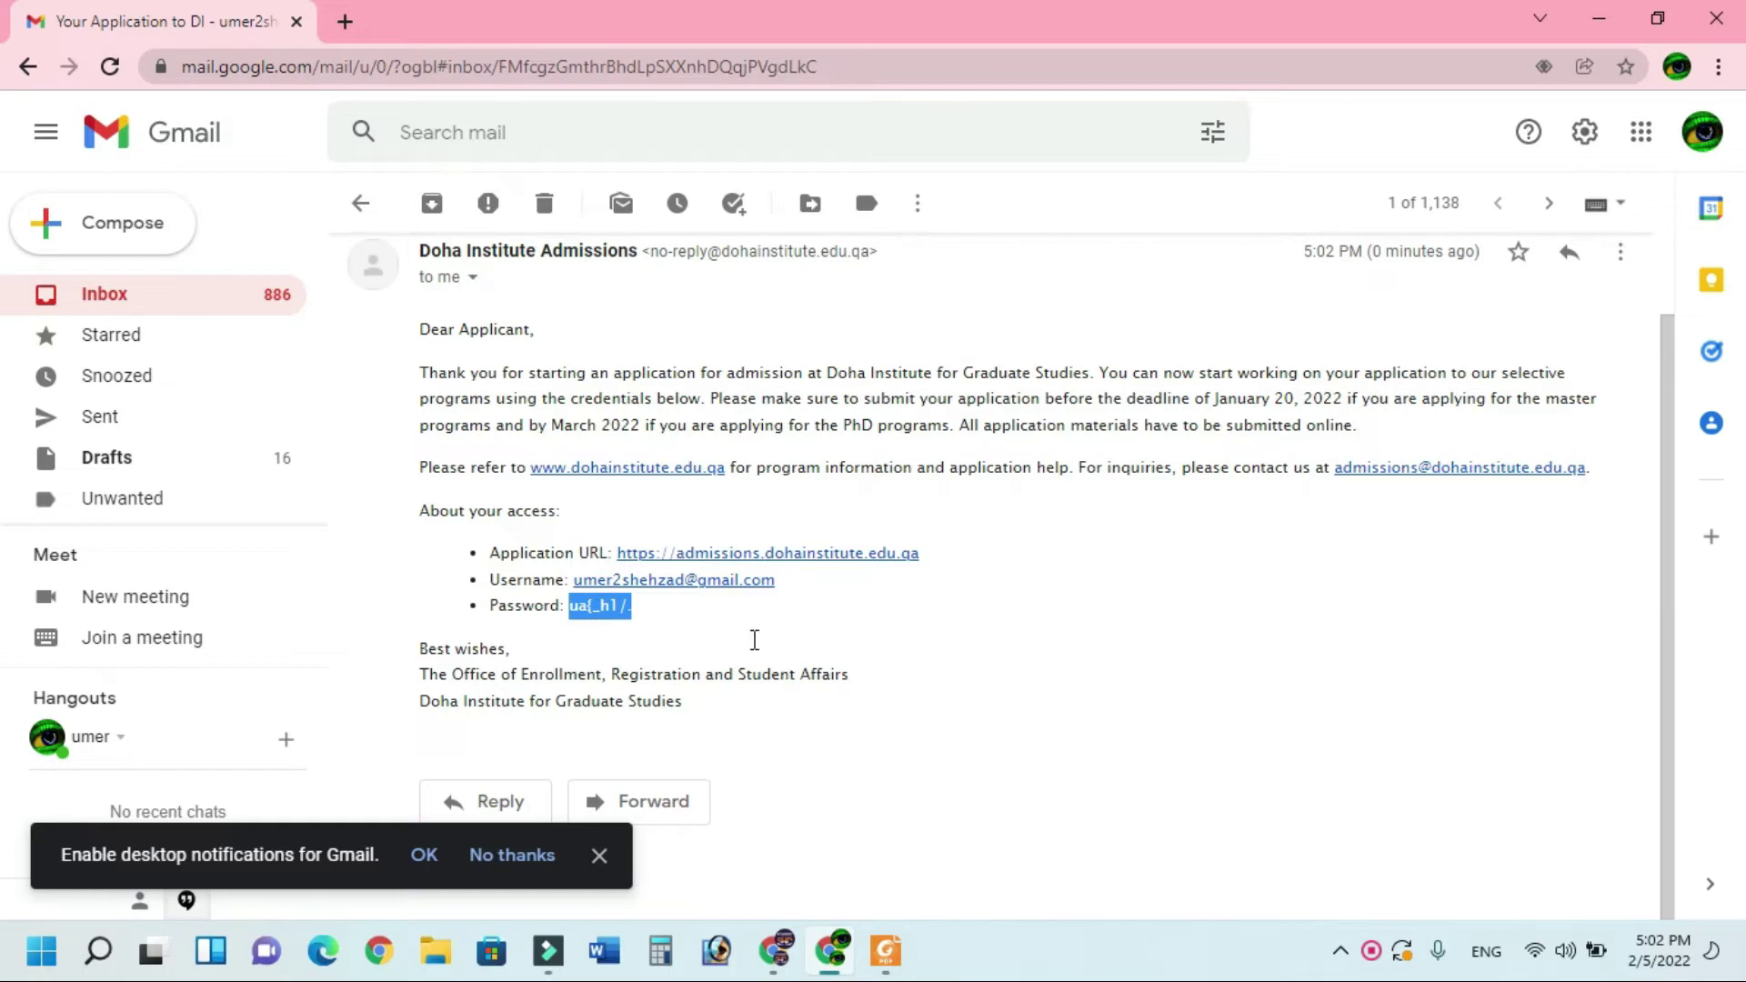
Sign in with the registered username and pasted password, declining Chrome's offer to save it
{"action": "left_click", "coordinate": [773, 950]}
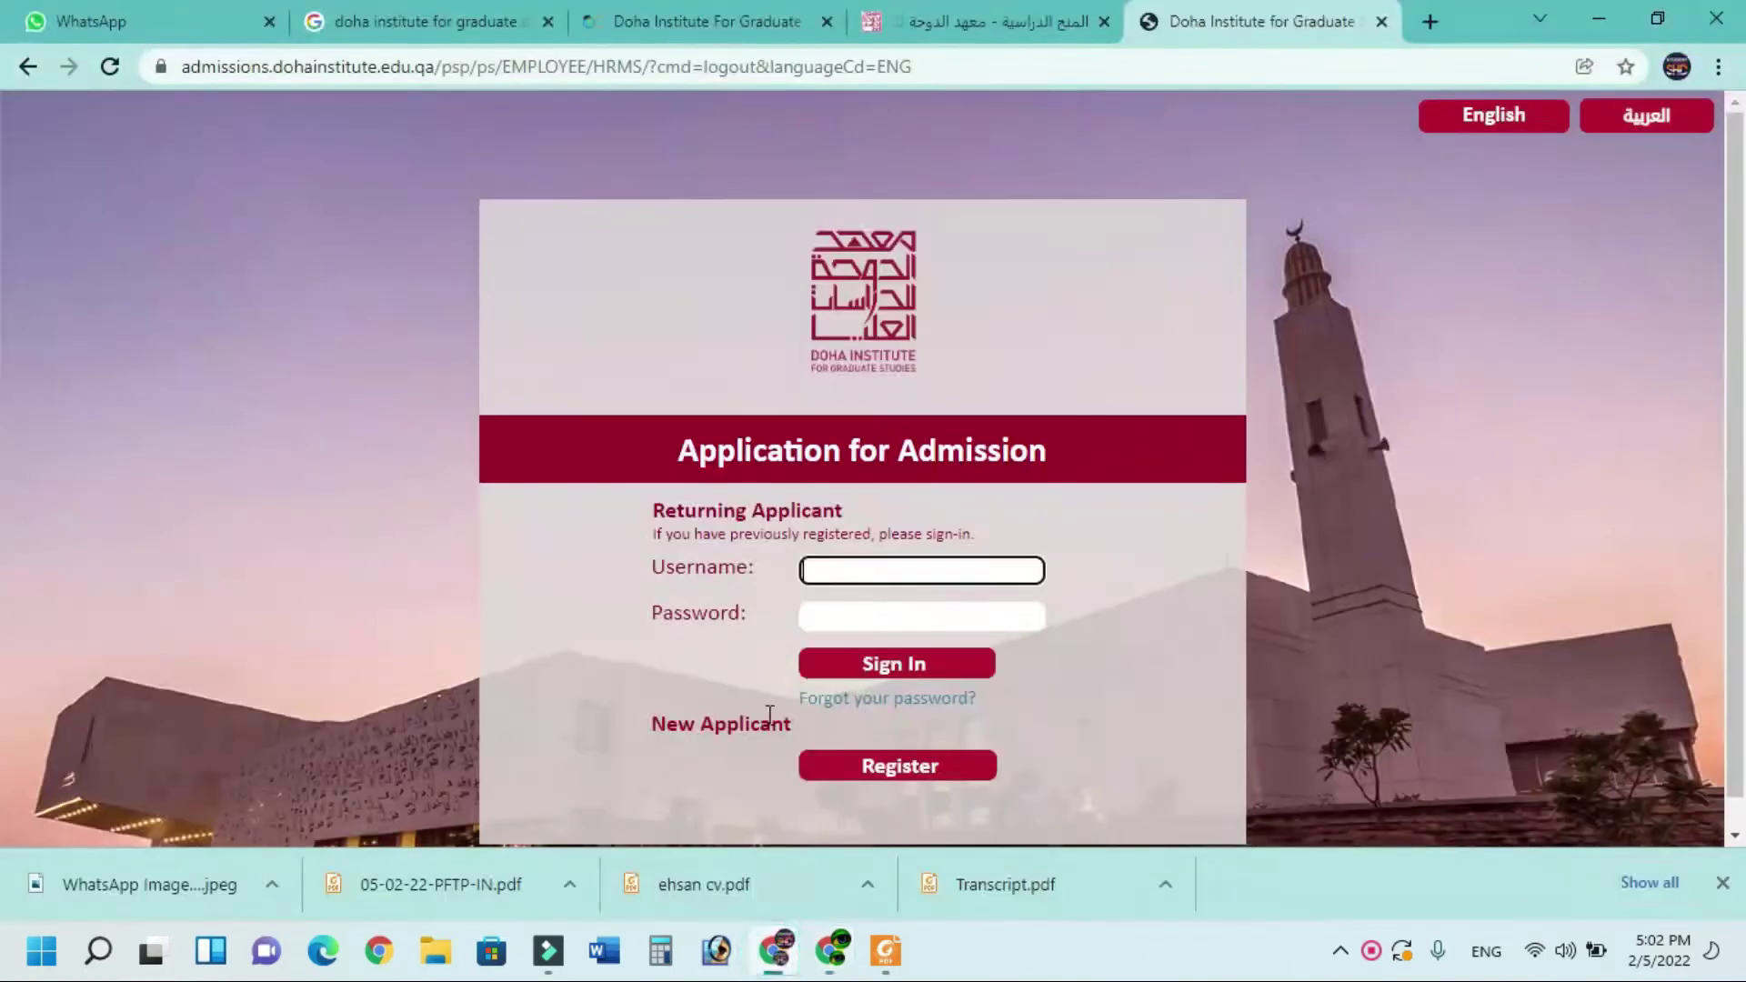
{"action": "left_click", "coordinate": [826, 573]}
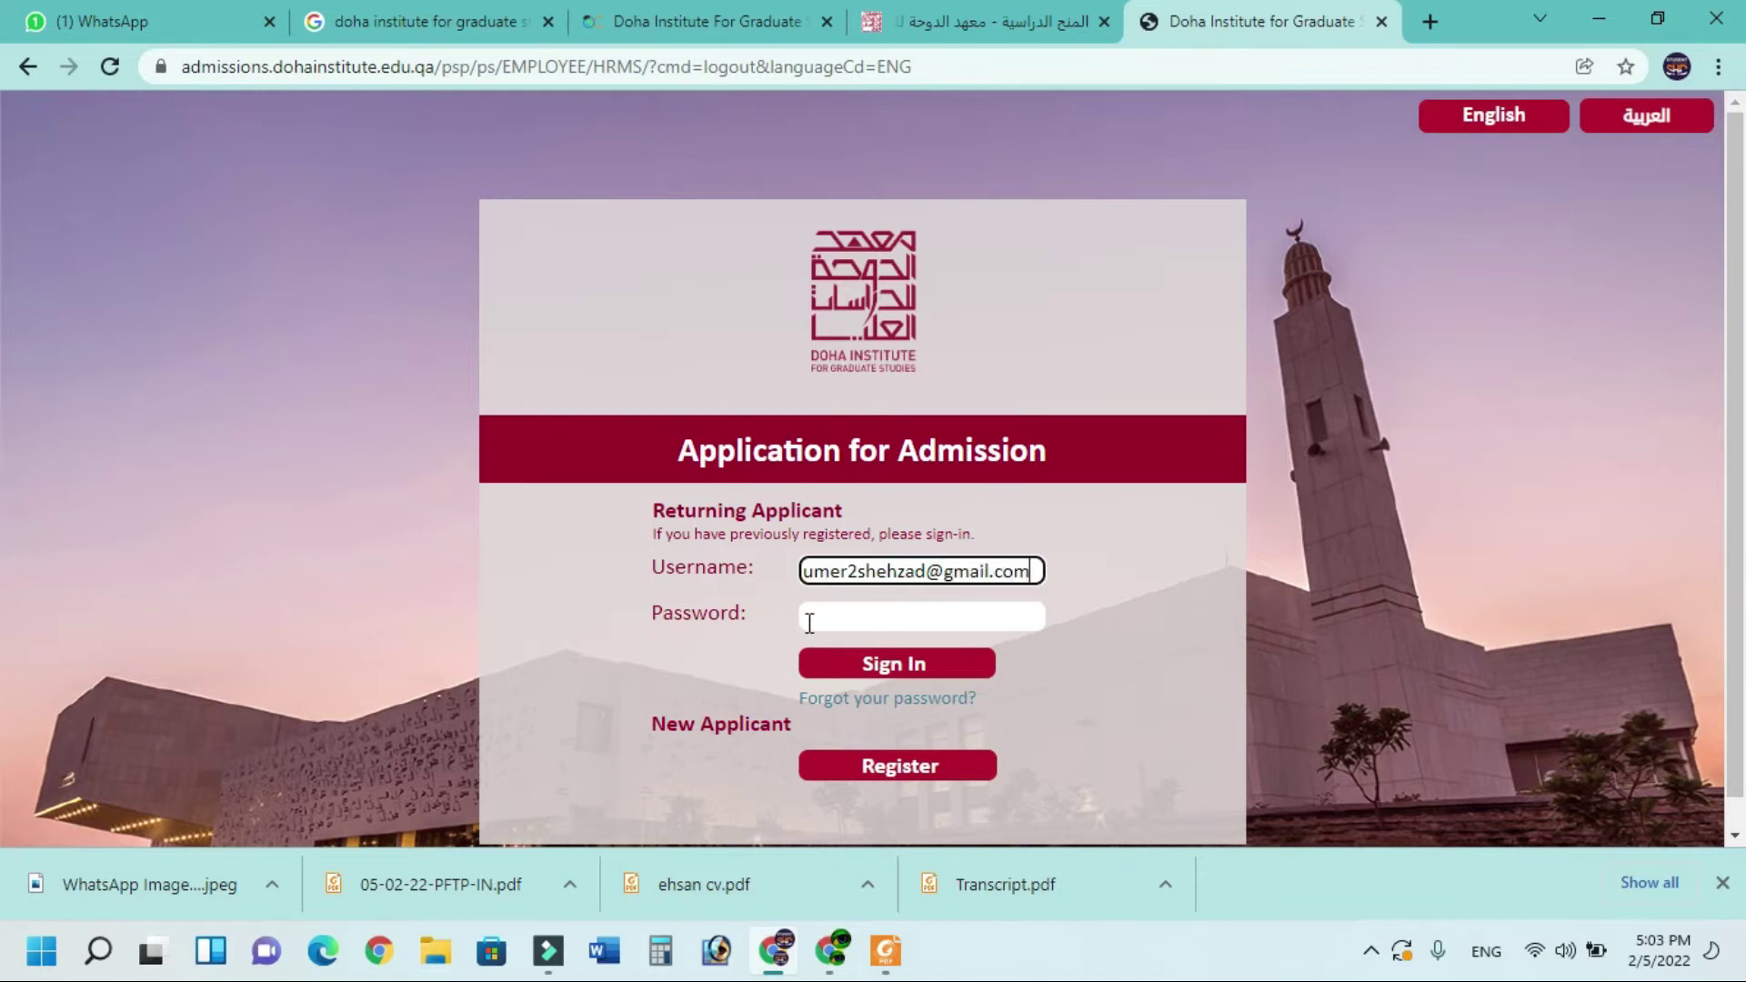
{"action": "left_click", "coordinate": [813, 617]}
{"action": "key", "text": "ctrl+v"}
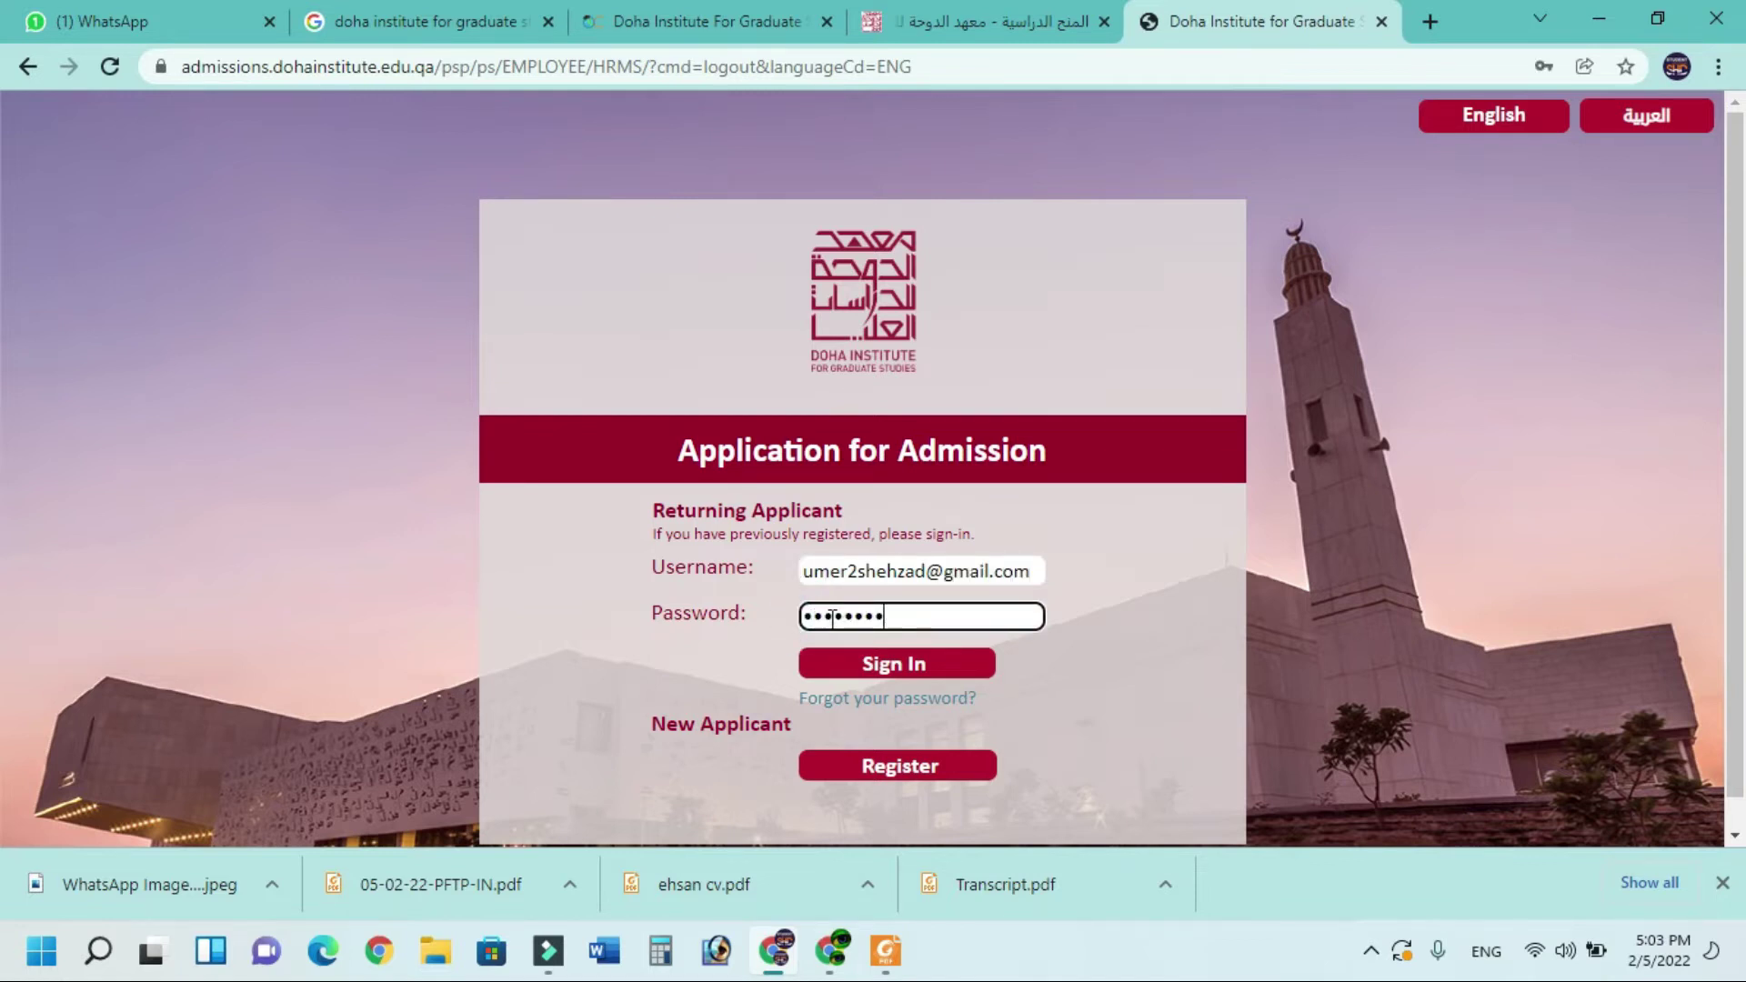
{"action": "left_click", "coordinate": [855, 664]}
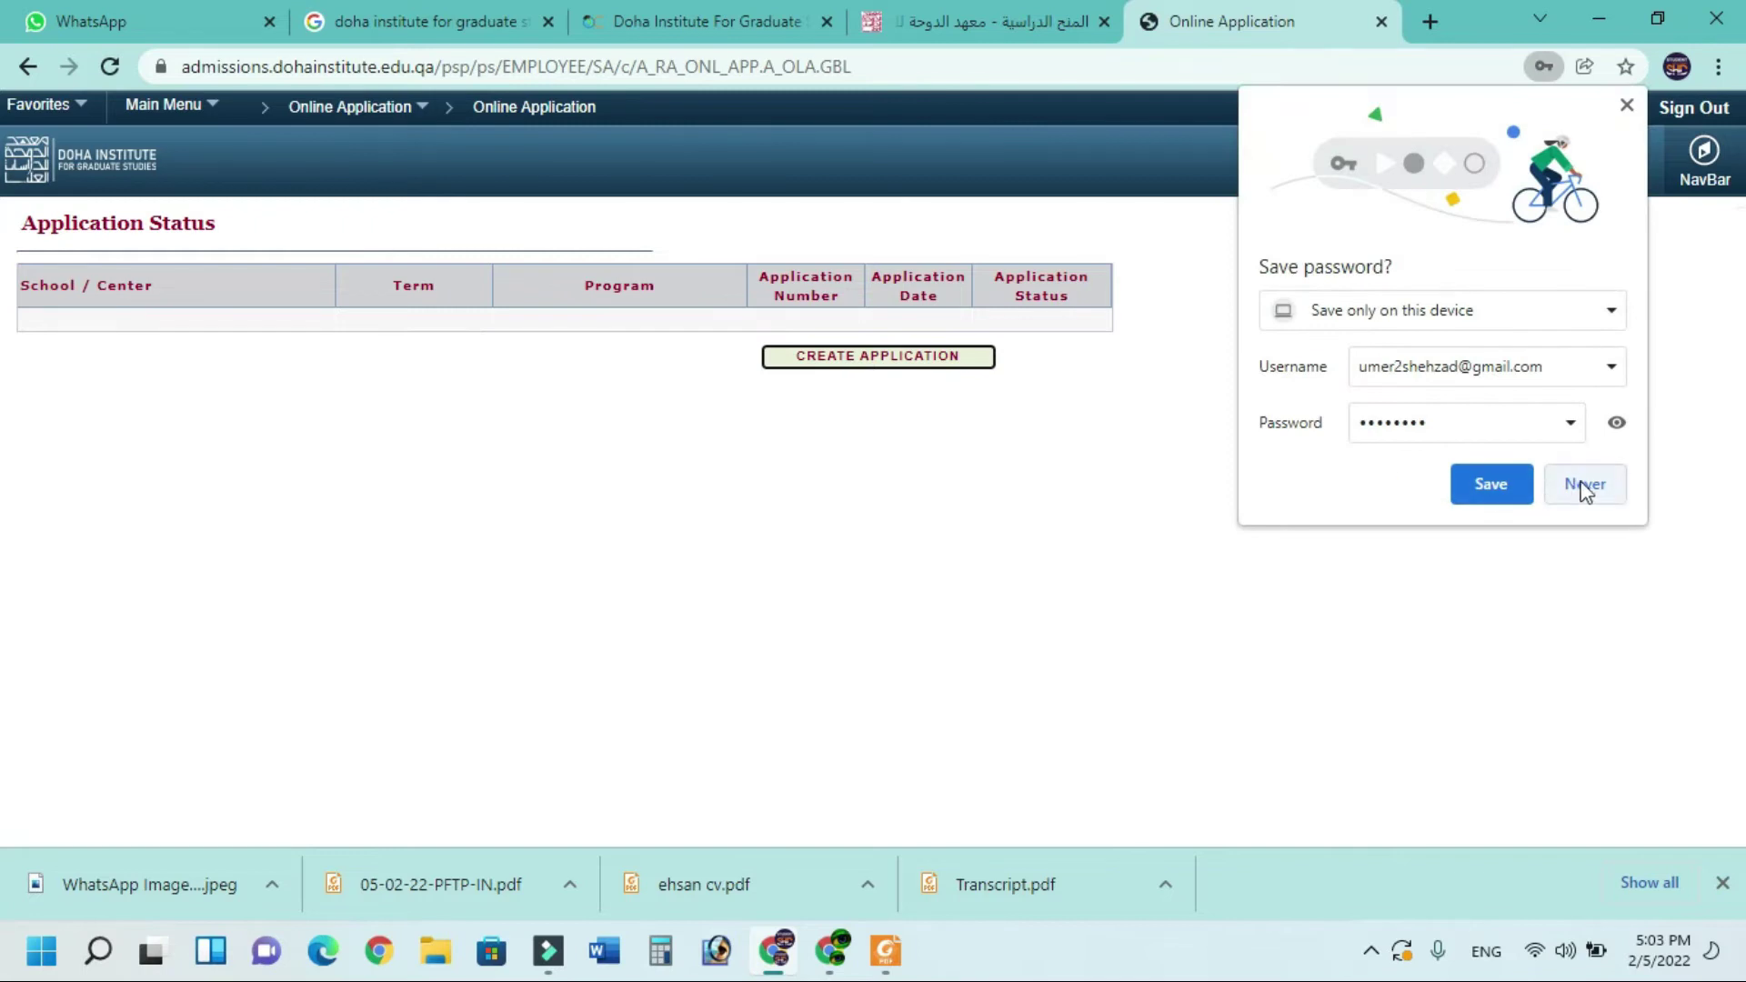
{"action": "left_click", "coordinate": [1587, 488]}
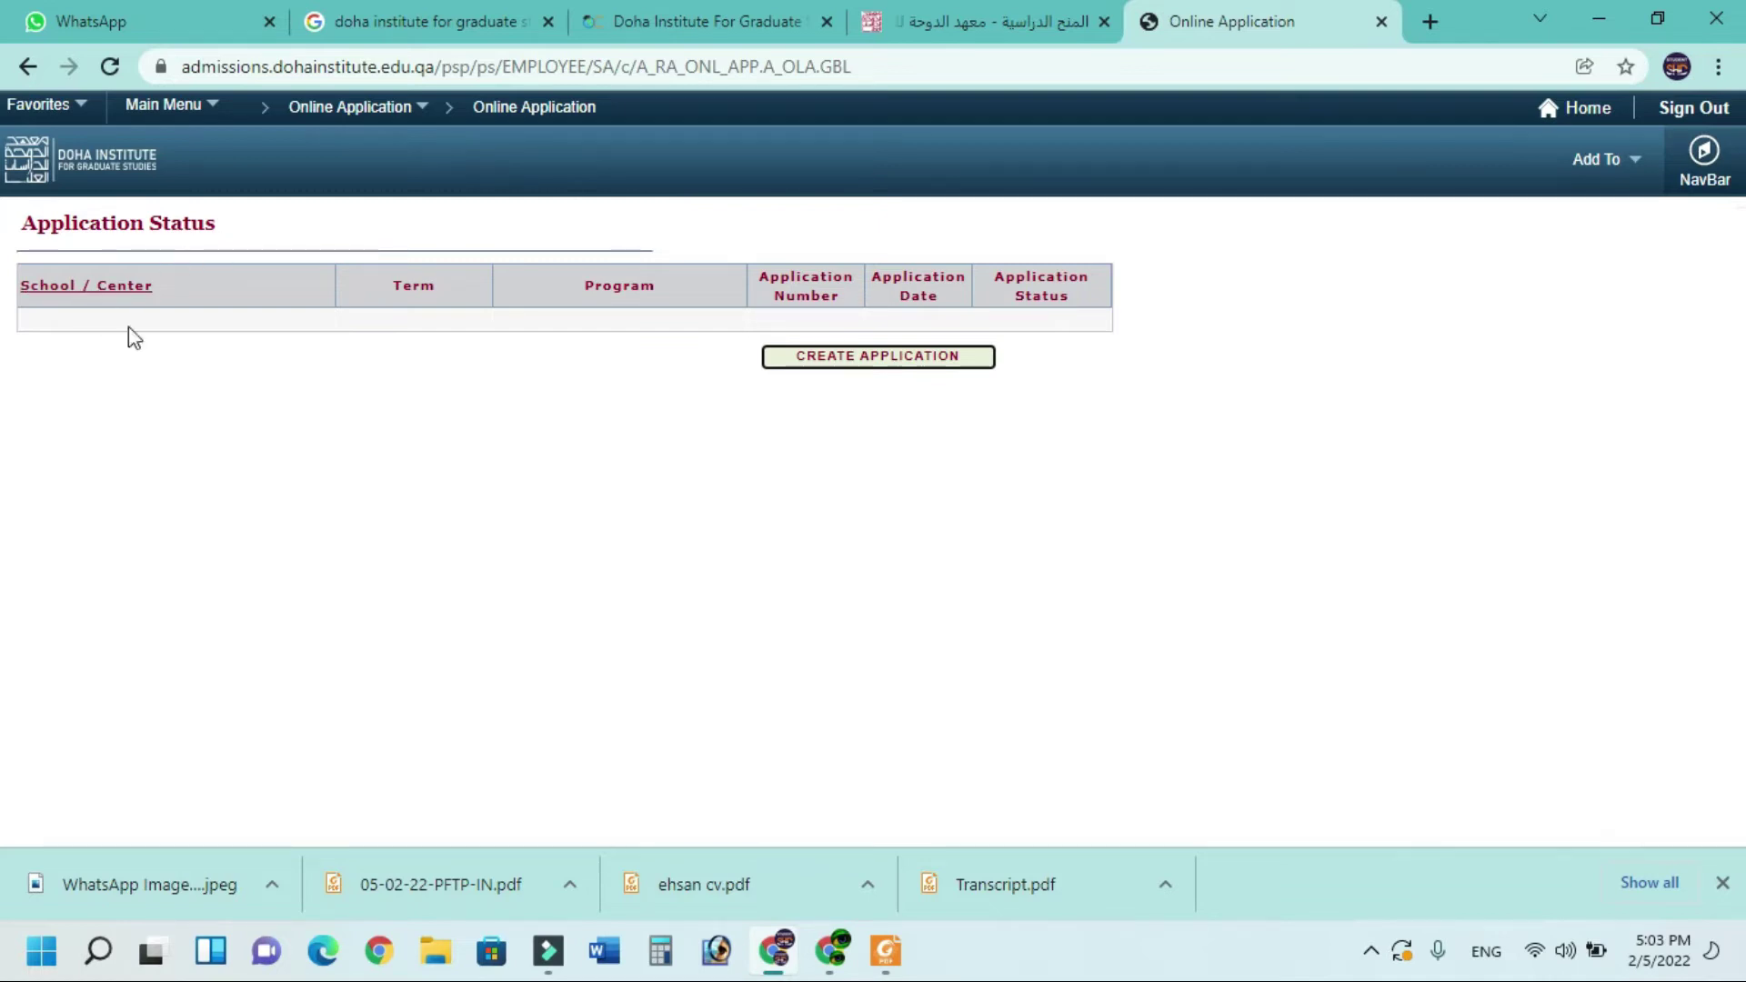
{"action": "left_click", "coordinate": [886, 362]}
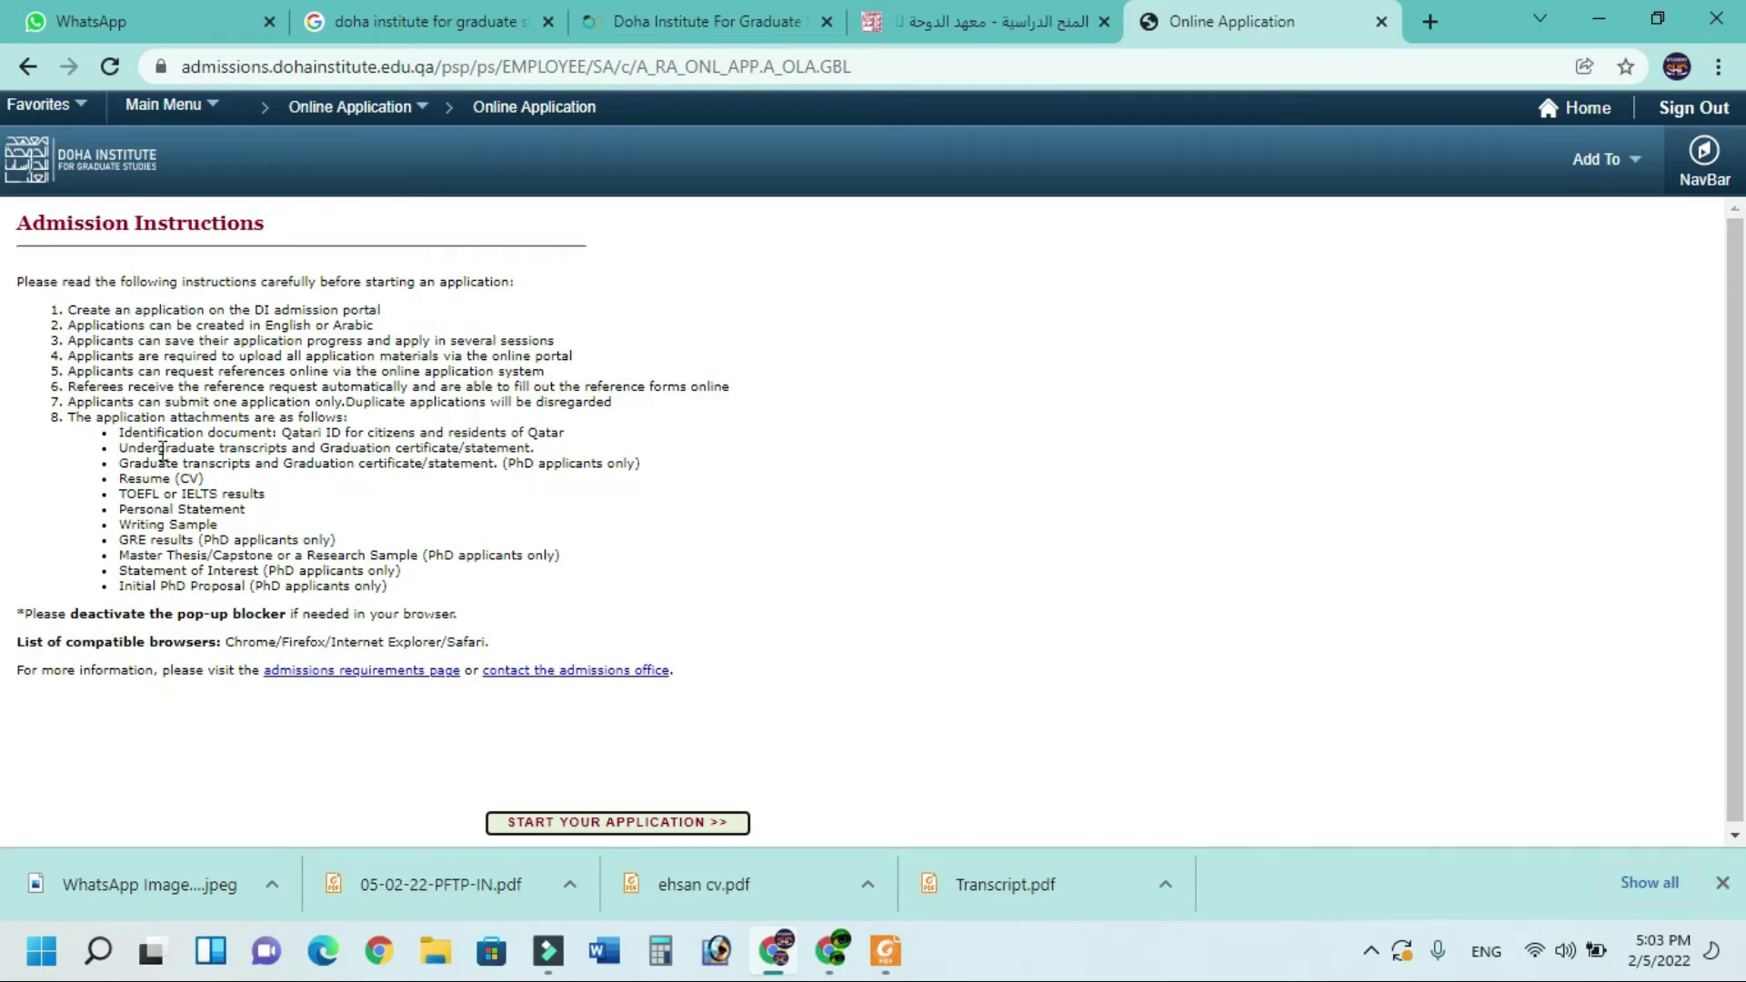
Apply to School of Social Sciences and Humanities, PhD level, Politics and International Relations program
{"action": "scroll", "coordinate": [322, 606], "scroll_direction": "down", "scroll_amount": 1}
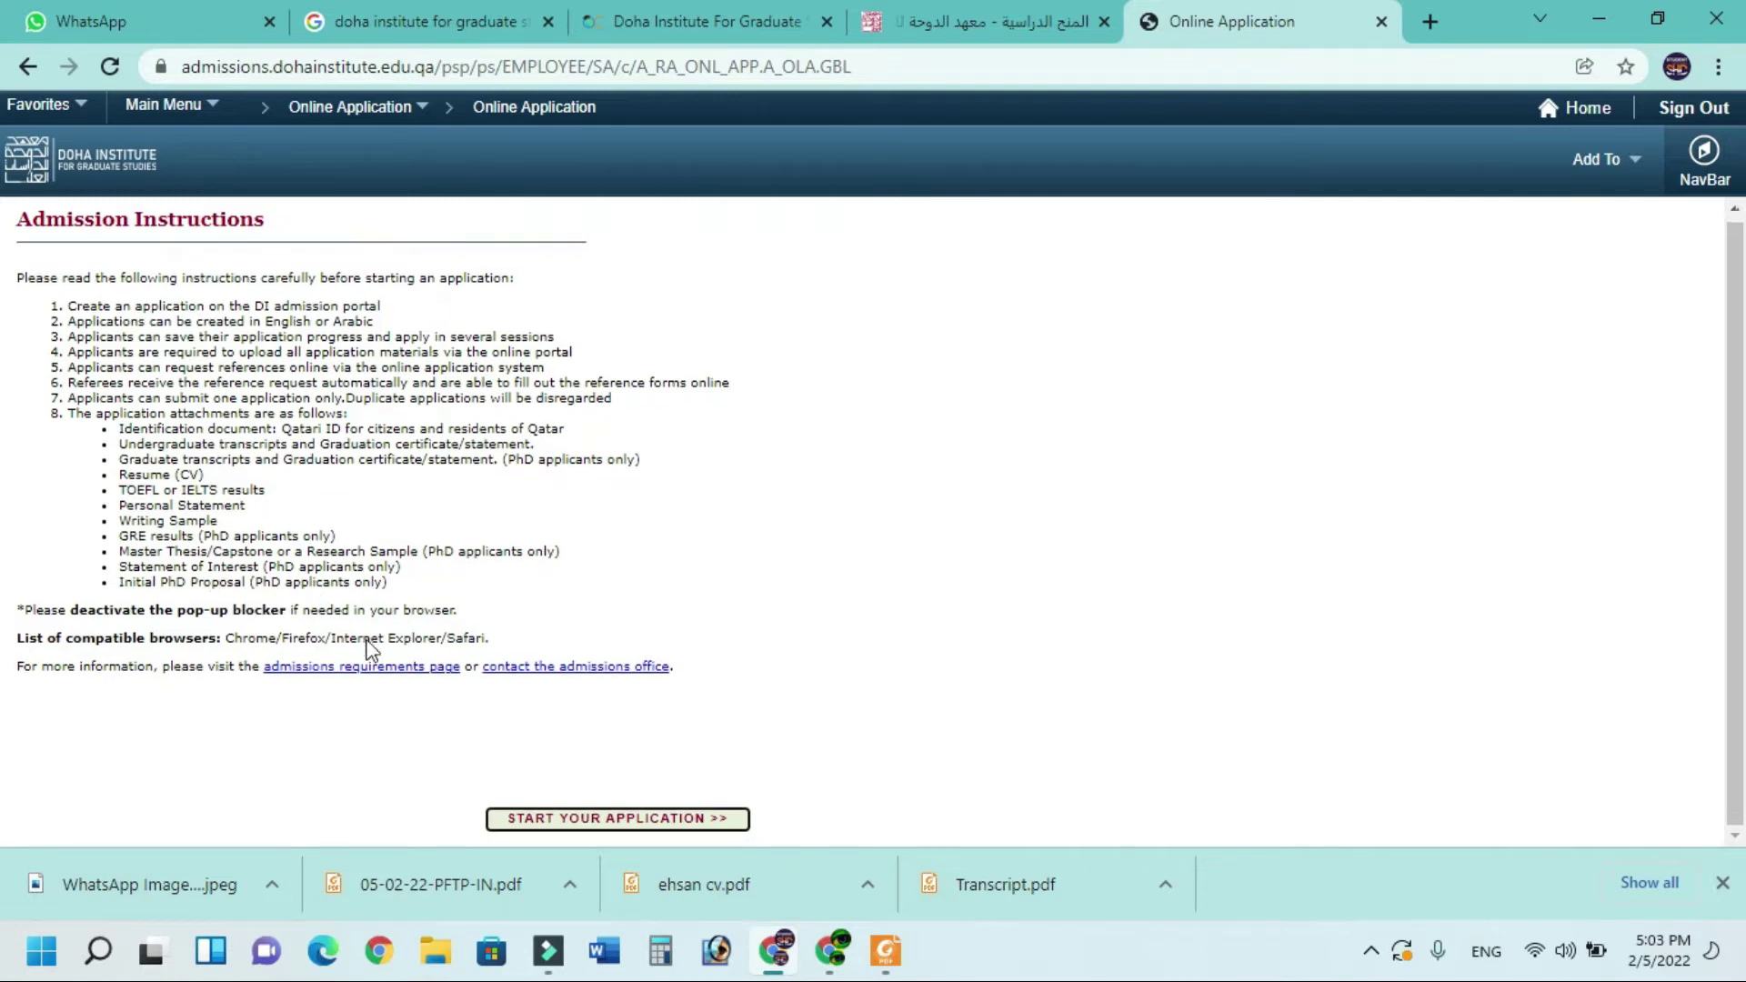
{"action": "left_click", "coordinate": [561, 822]}
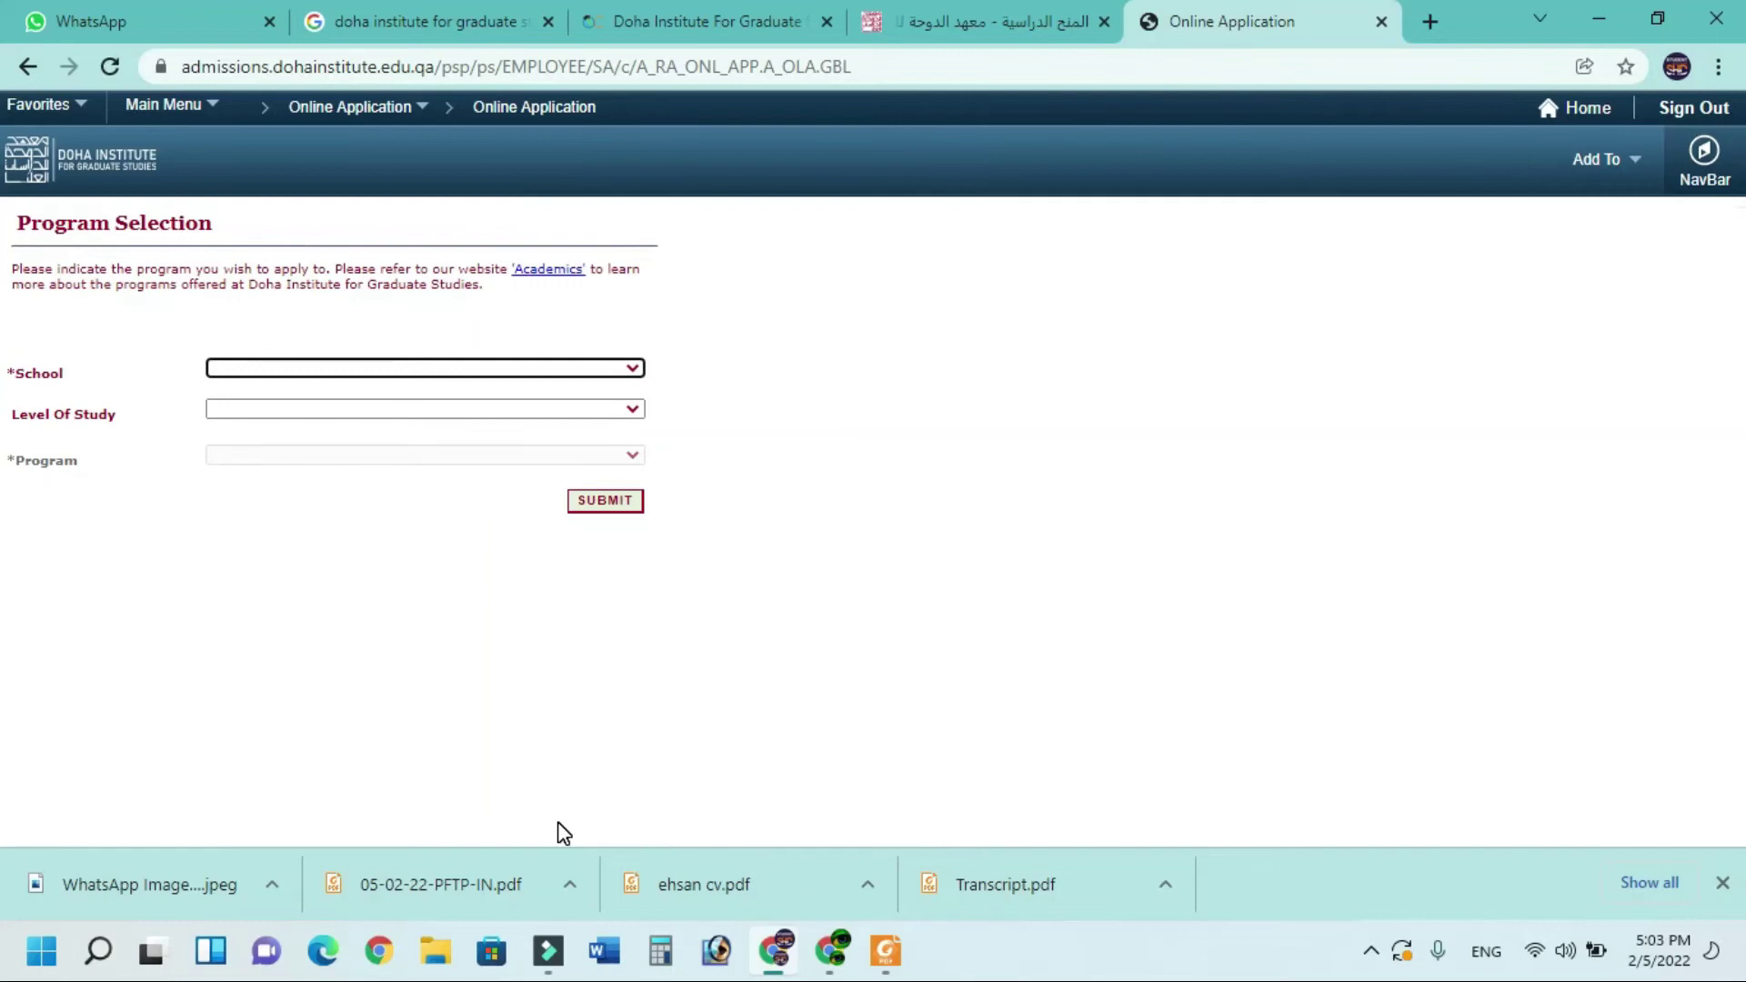
{"action": "left_click", "coordinate": [281, 367]}
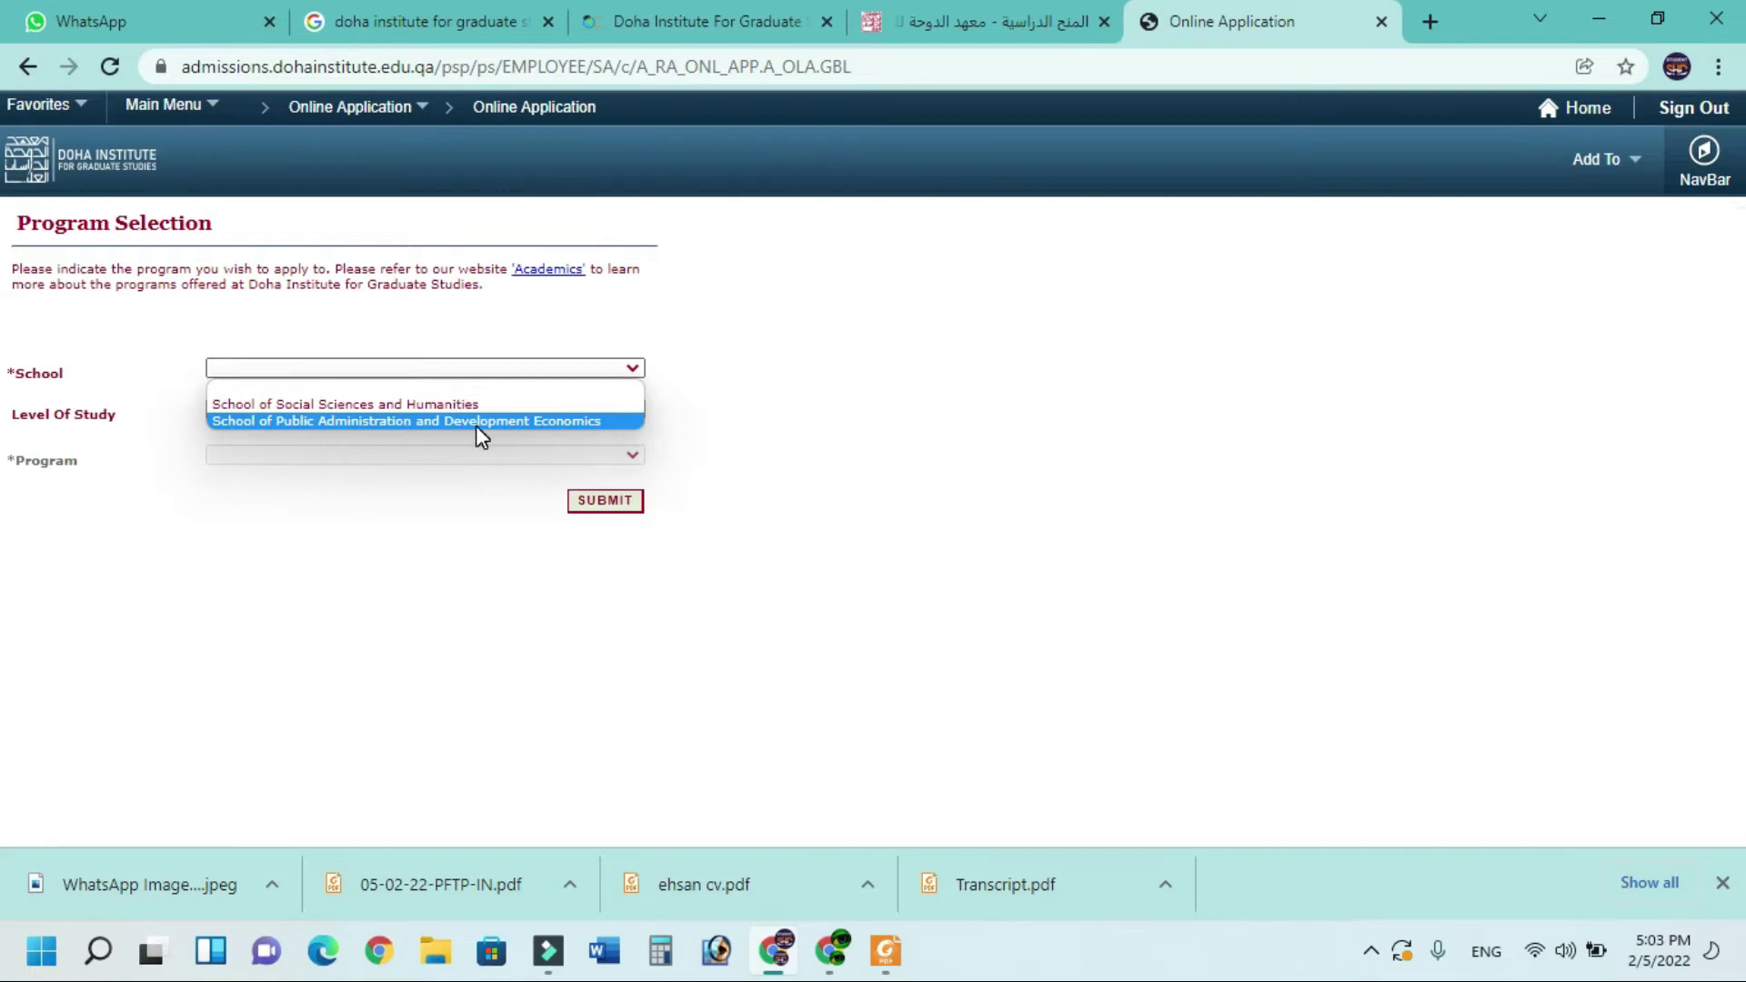
{"action": "left_click", "coordinate": [419, 405]}
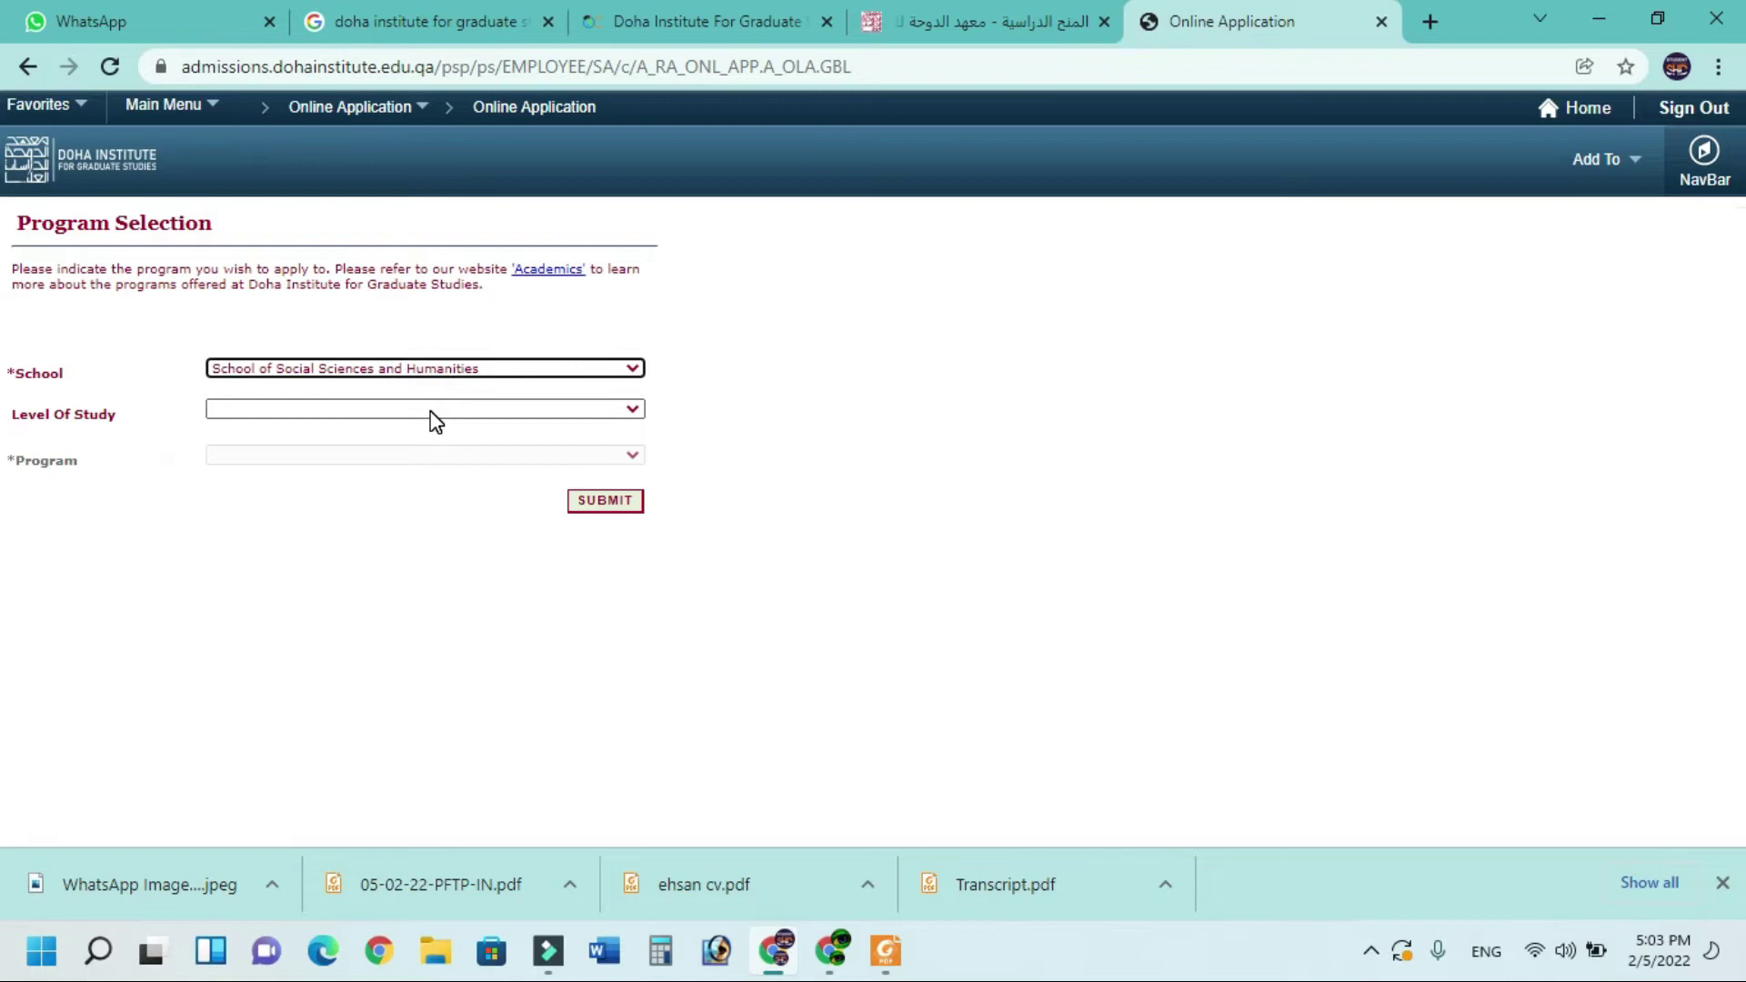
{"action": "left_click", "coordinate": [429, 411]}
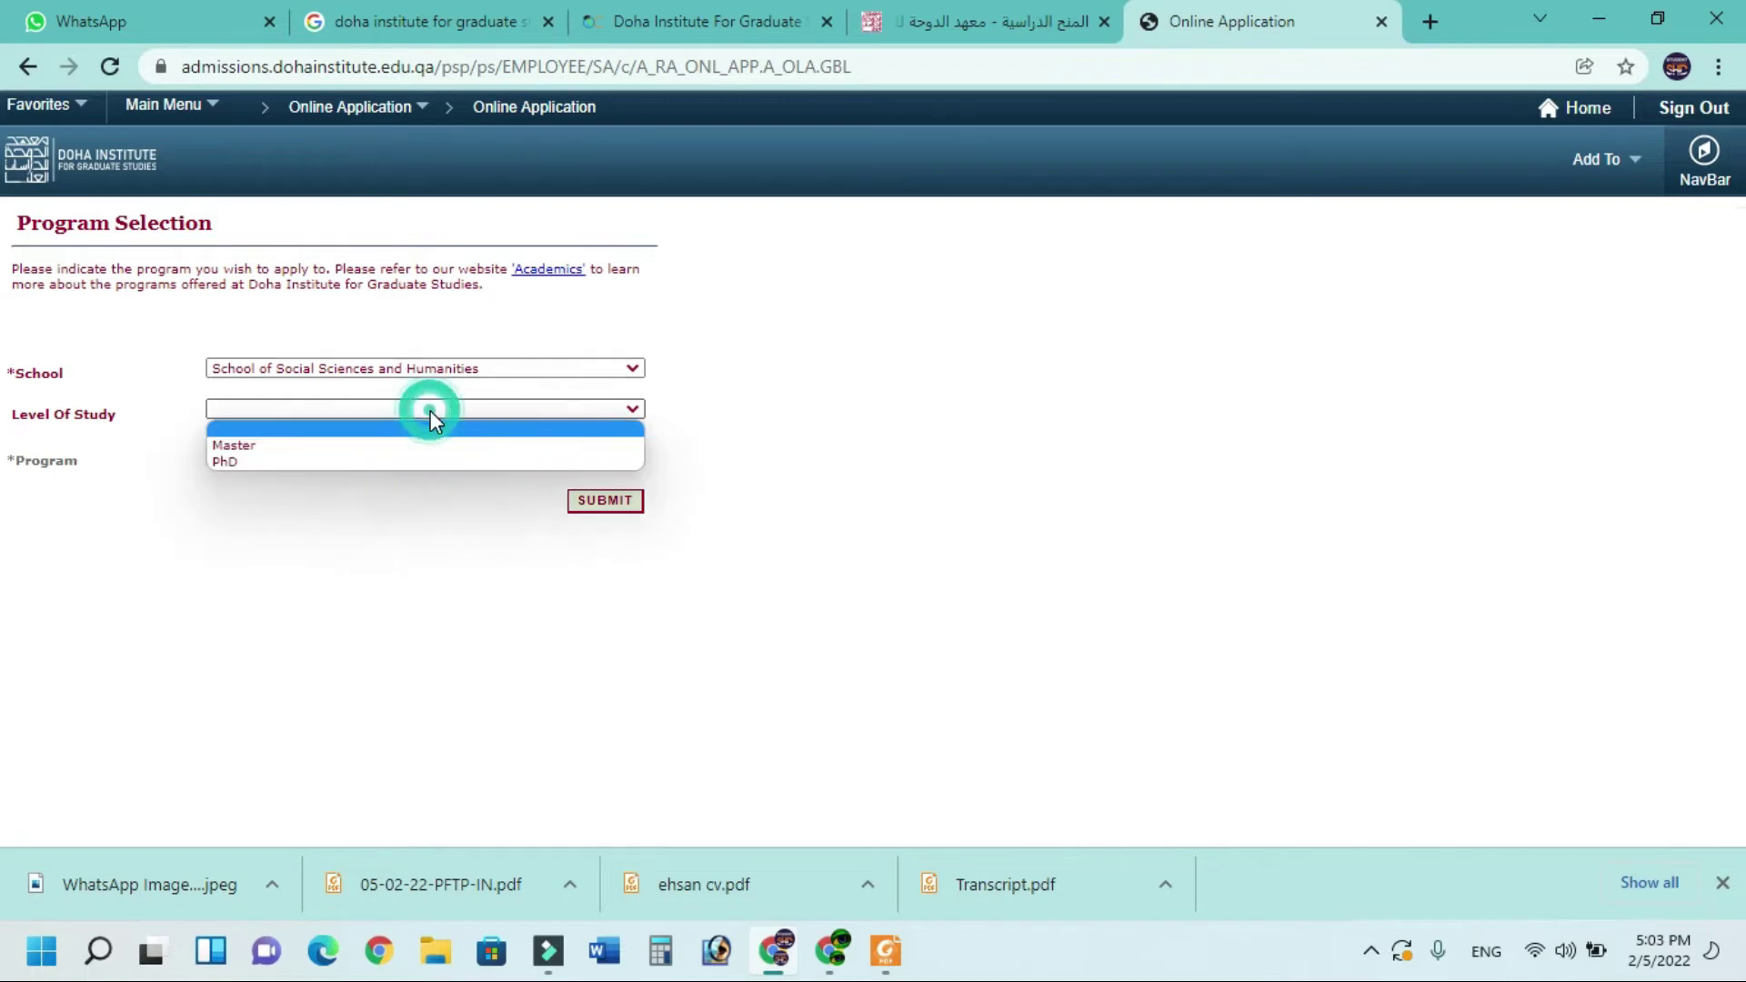
{"action": "left_click", "coordinate": [356, 461]}
{"action": "left_click", "coordinate": [626, 453]}
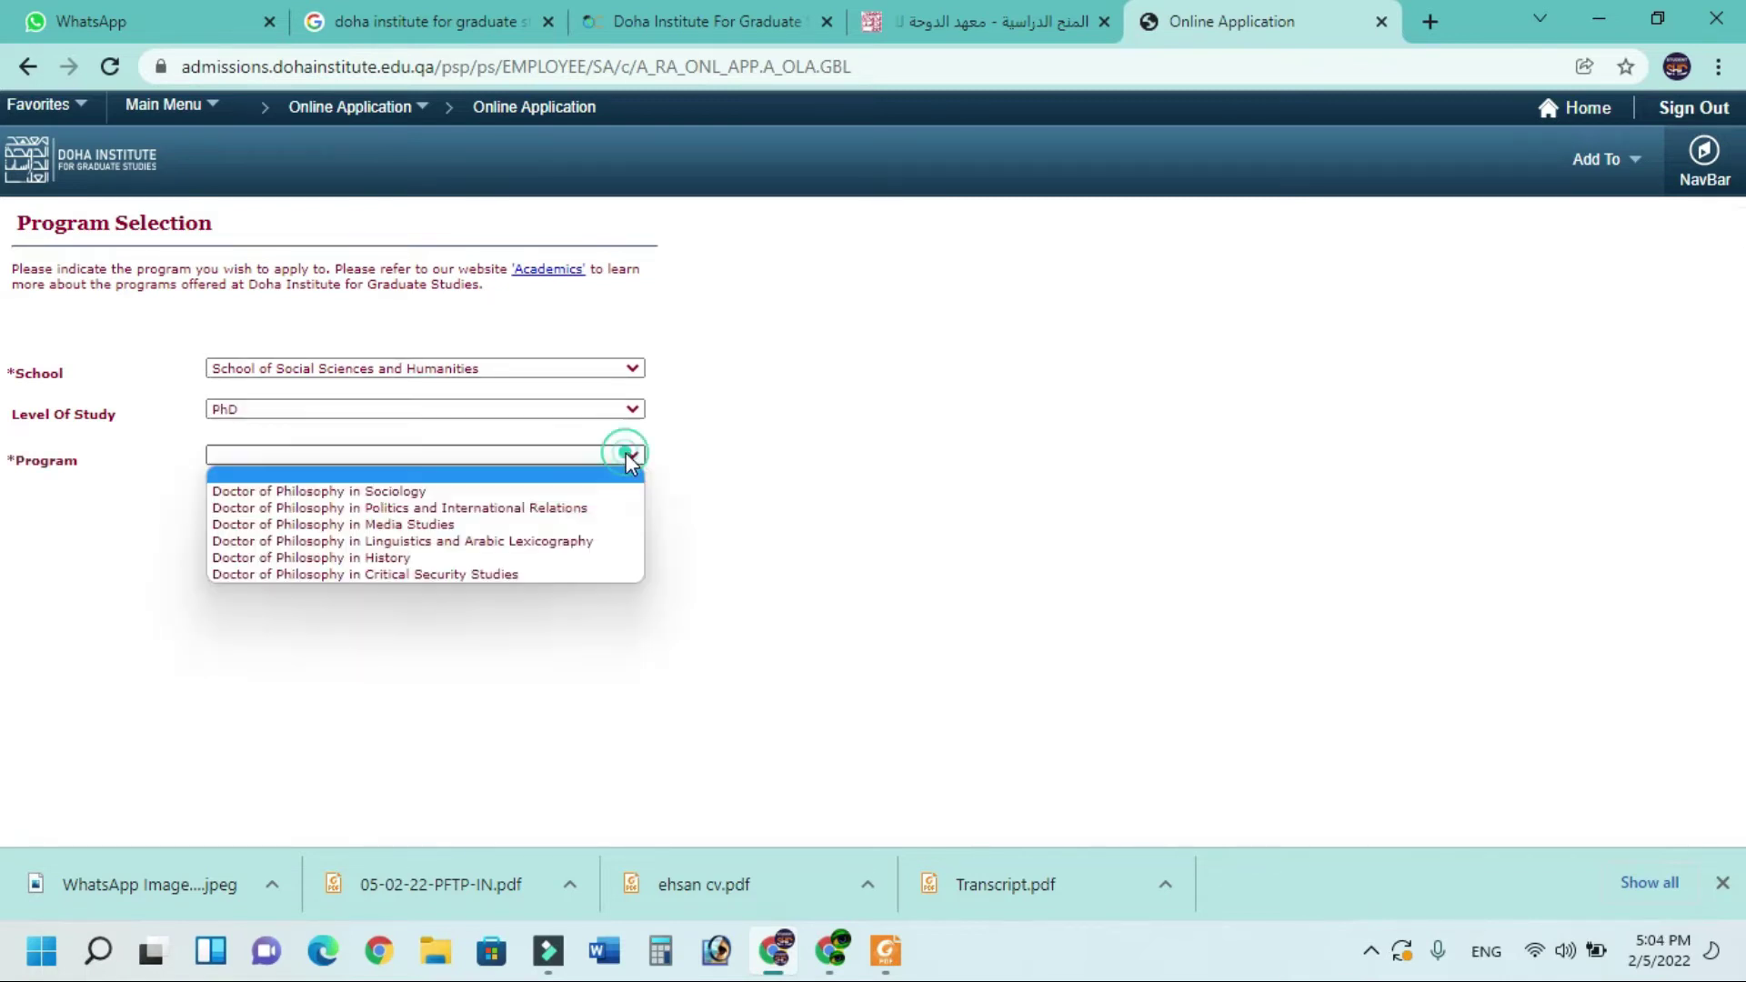
{"action": "left_click", "coordinate": [475, 510]}
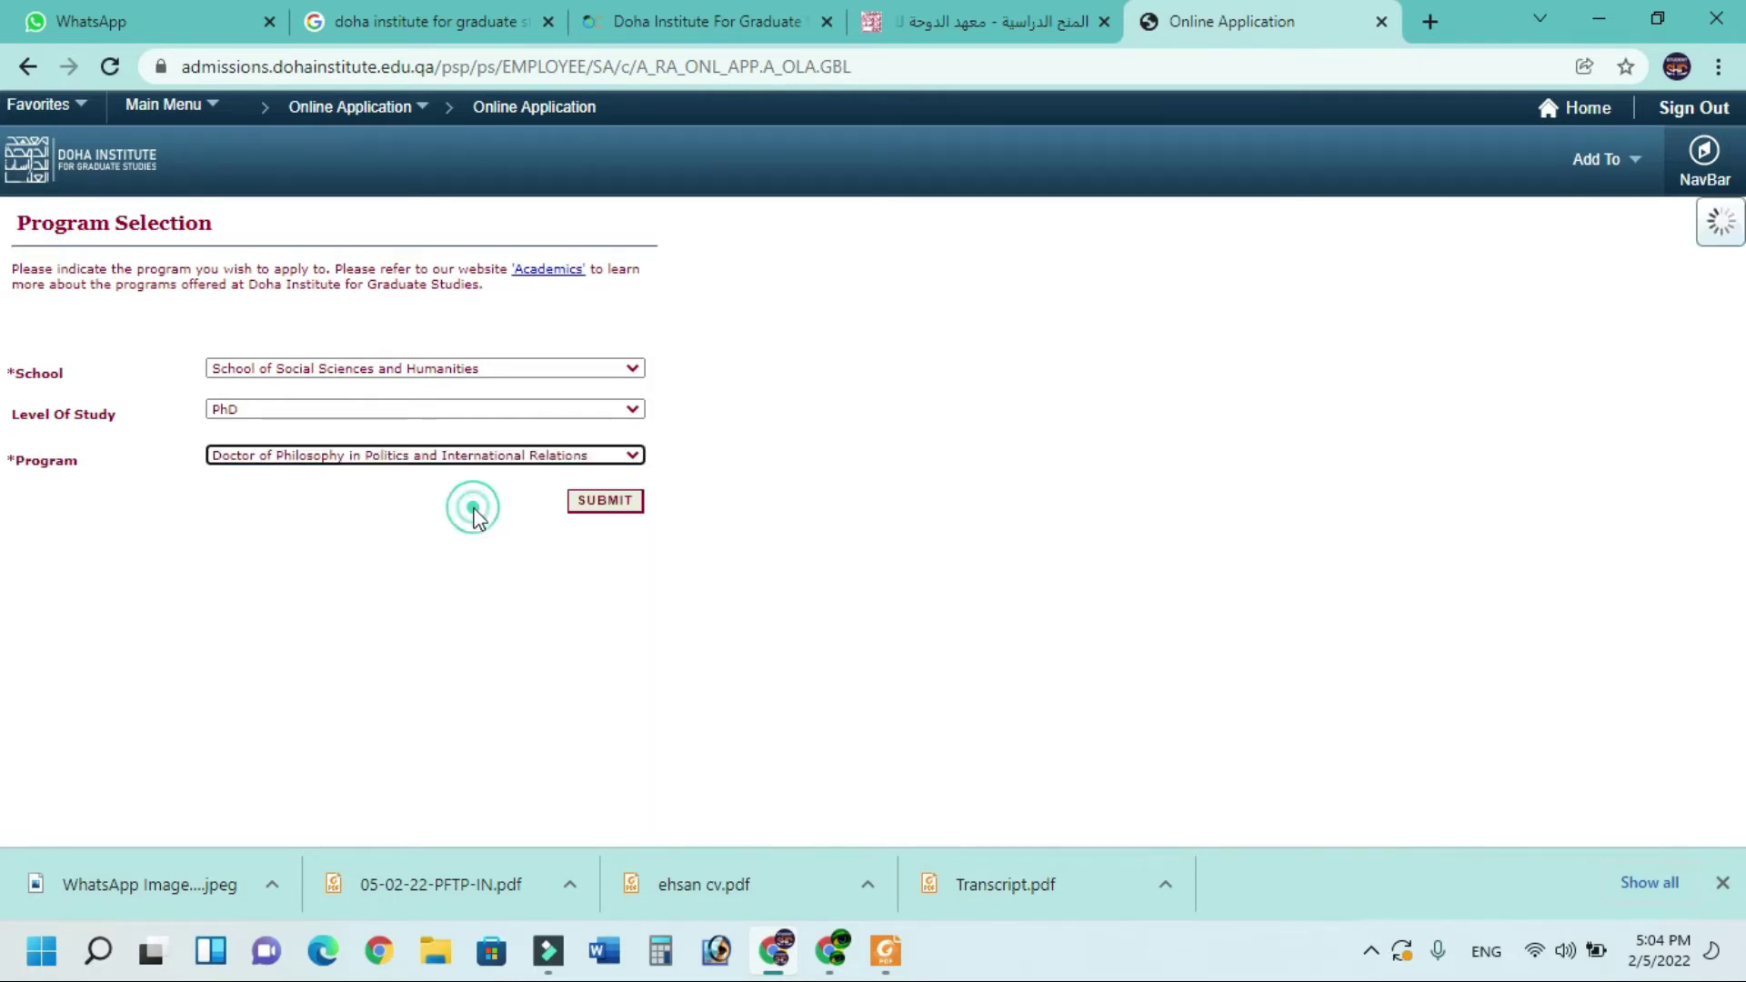
{"action": "left_click", "coordinate": [605, 501]}
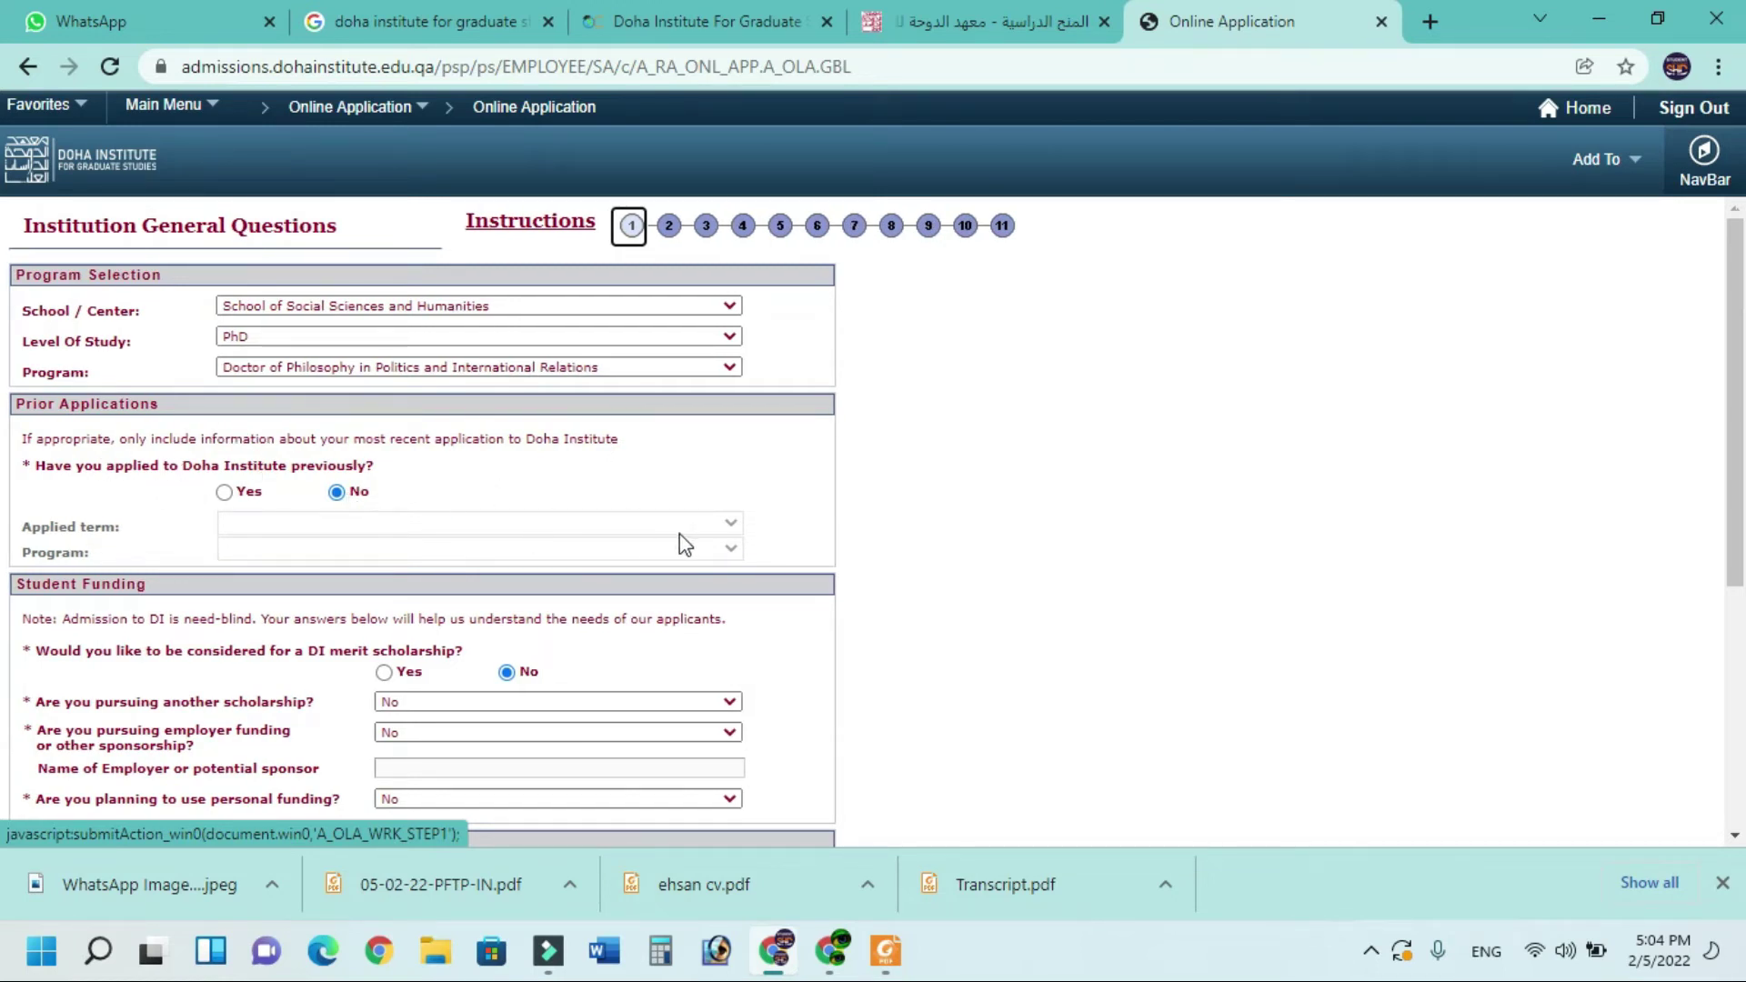
Request a DI merit scholarship, answering No to another scholarship and employer funding
{"action": "scroll", "coordinate": [432, 454], "scroll_direction": "down", "scroll_amount": 1}
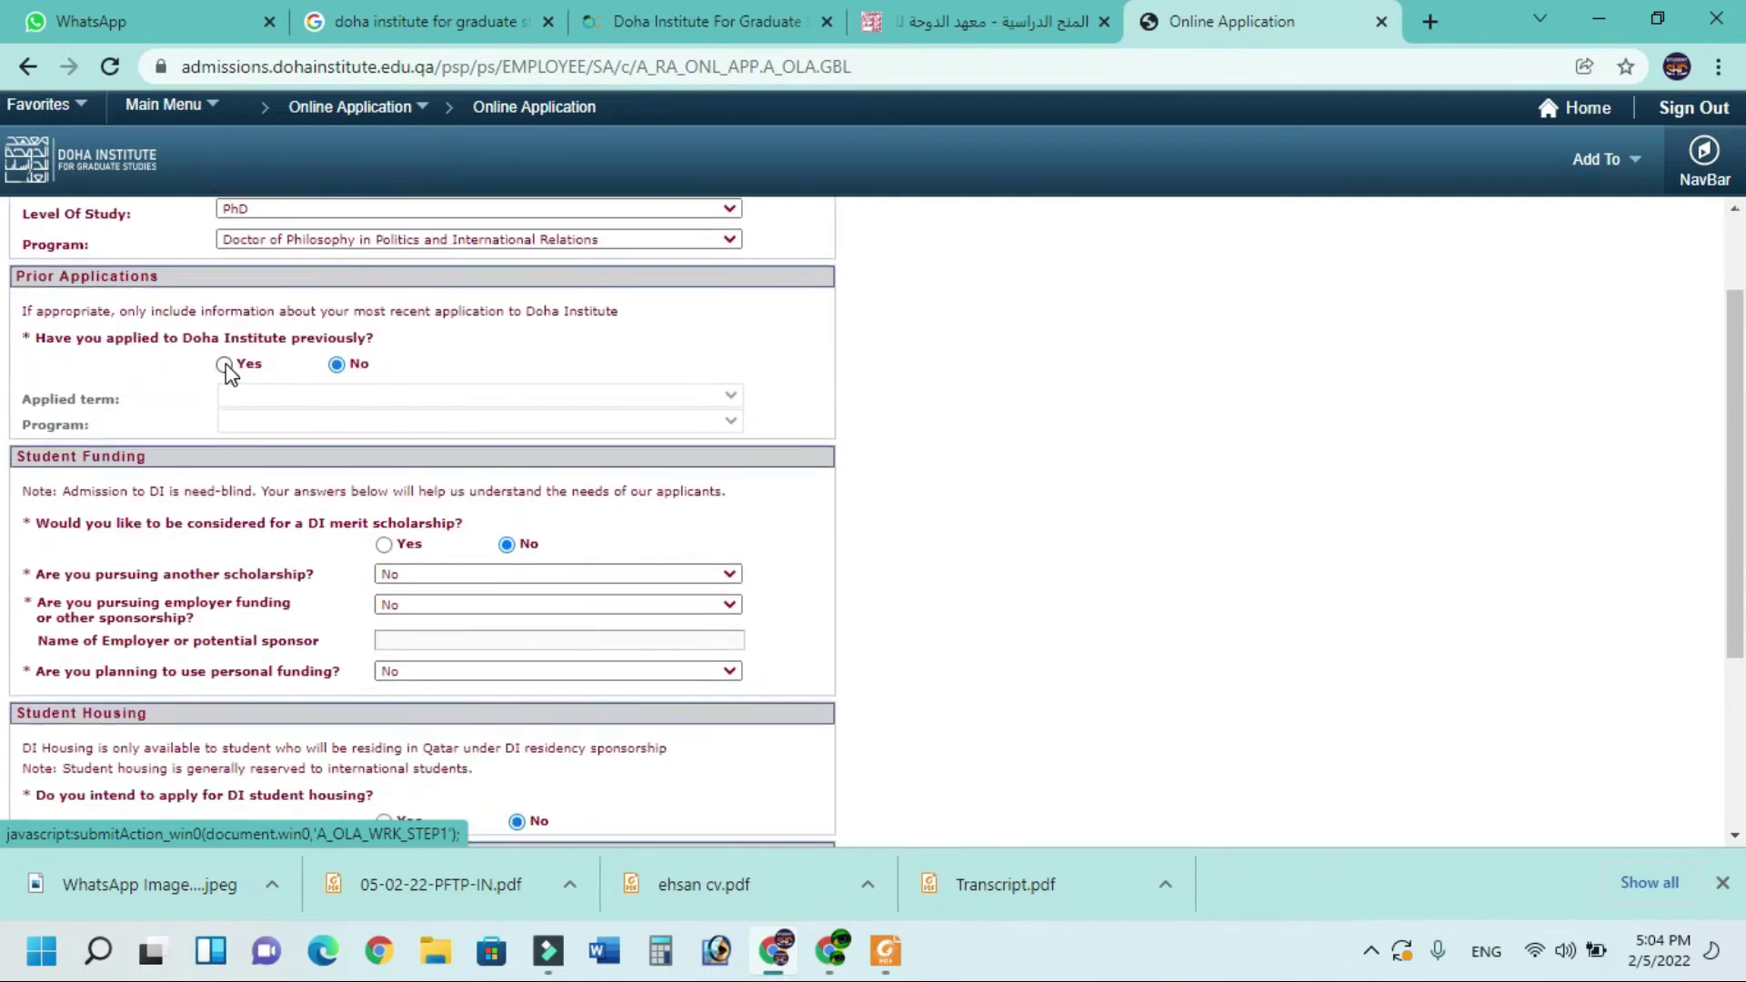
{"action": "scroll", "coordinate": [281, 372], "scroll_direction": "down", "scroll_amount": 1}
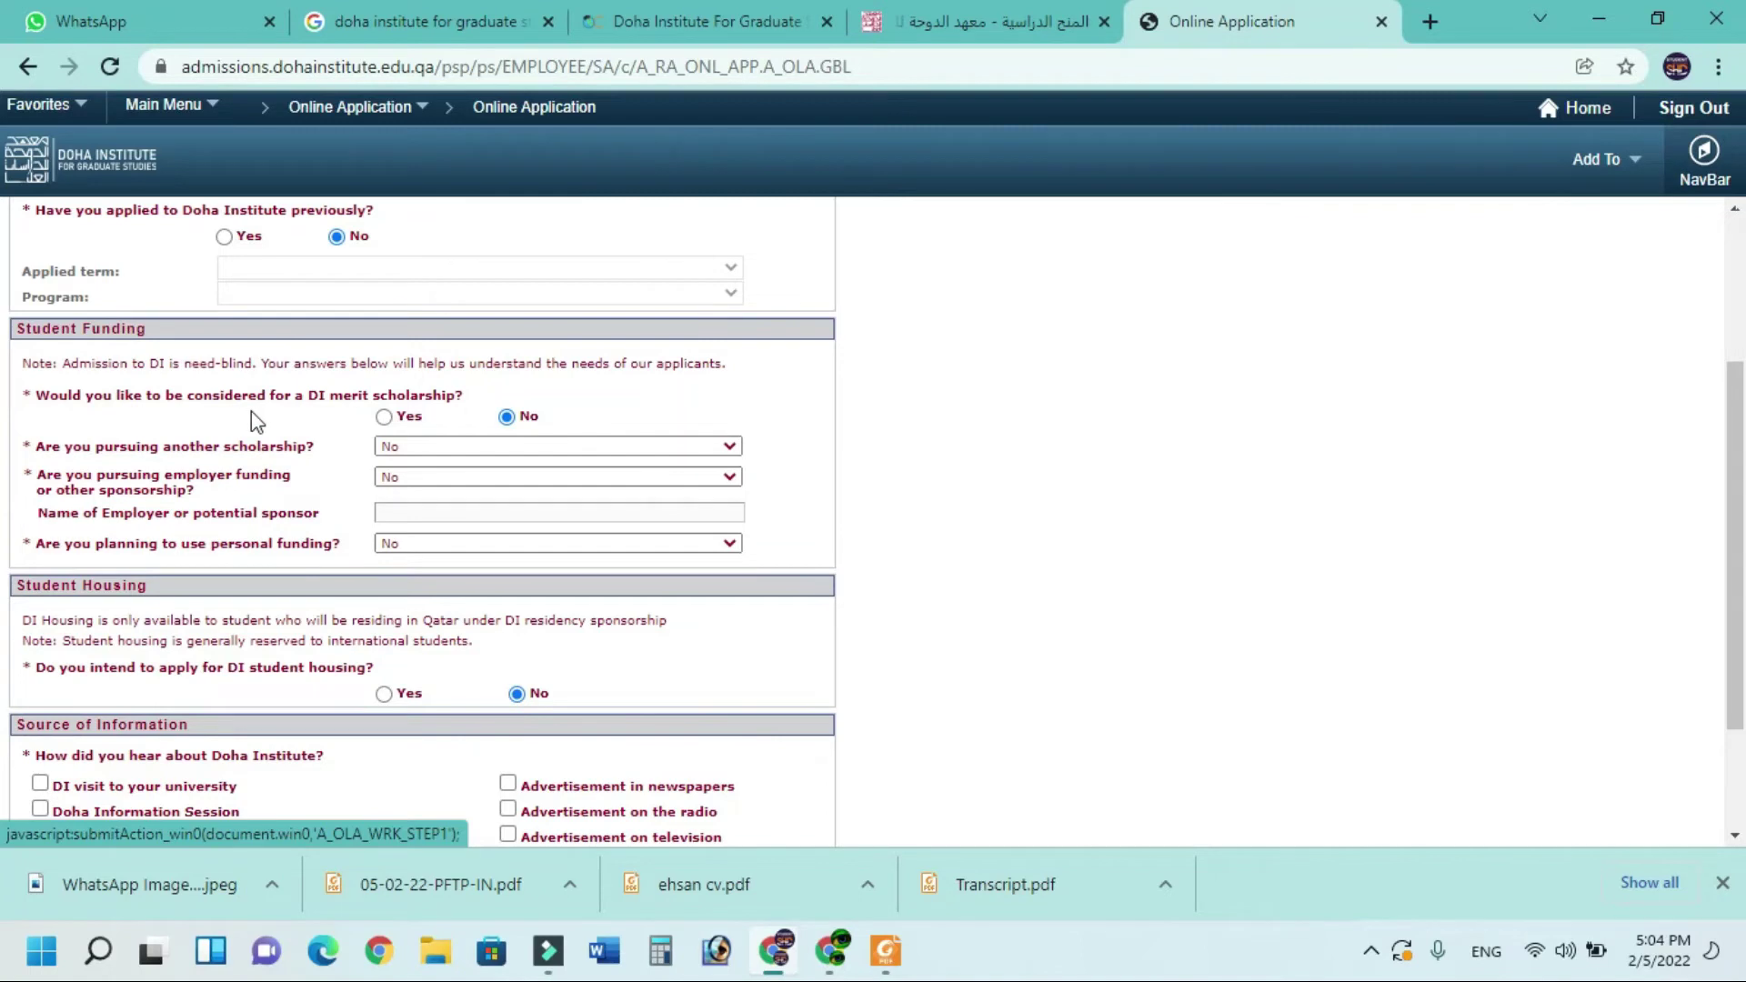
{"action": "left_click", "coordinate": [387, 417]}
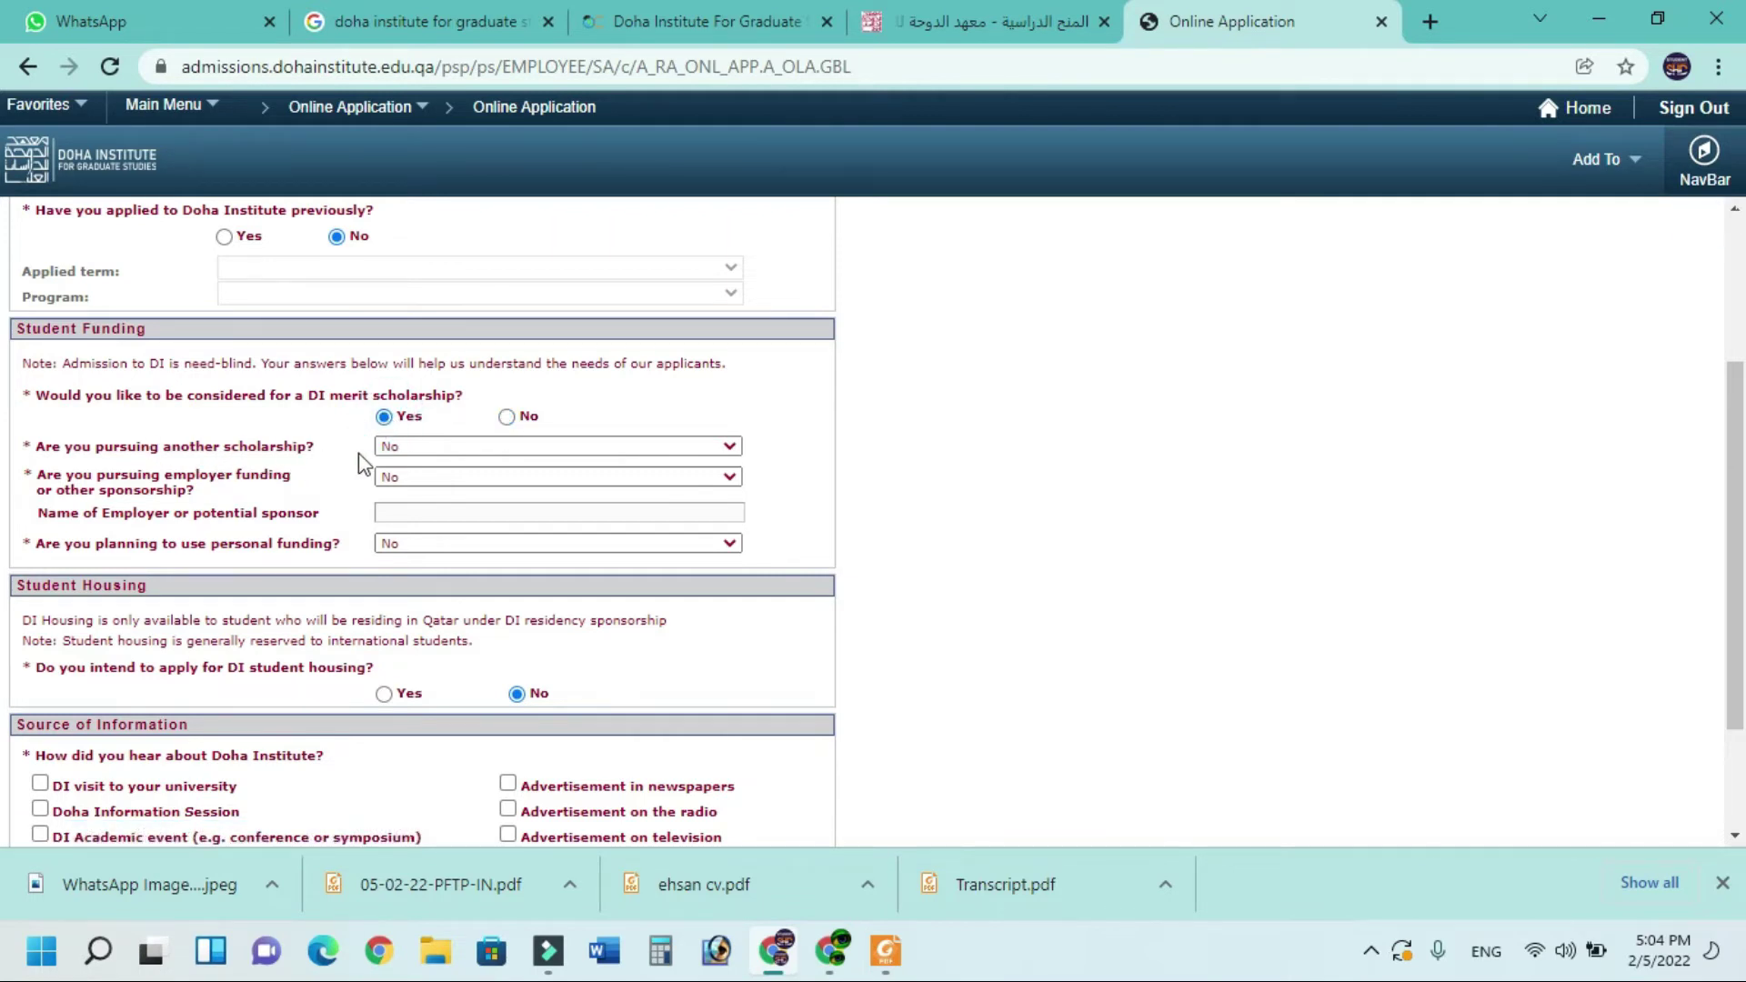
{"action": "left_click", "coordinate": [405, 449]}
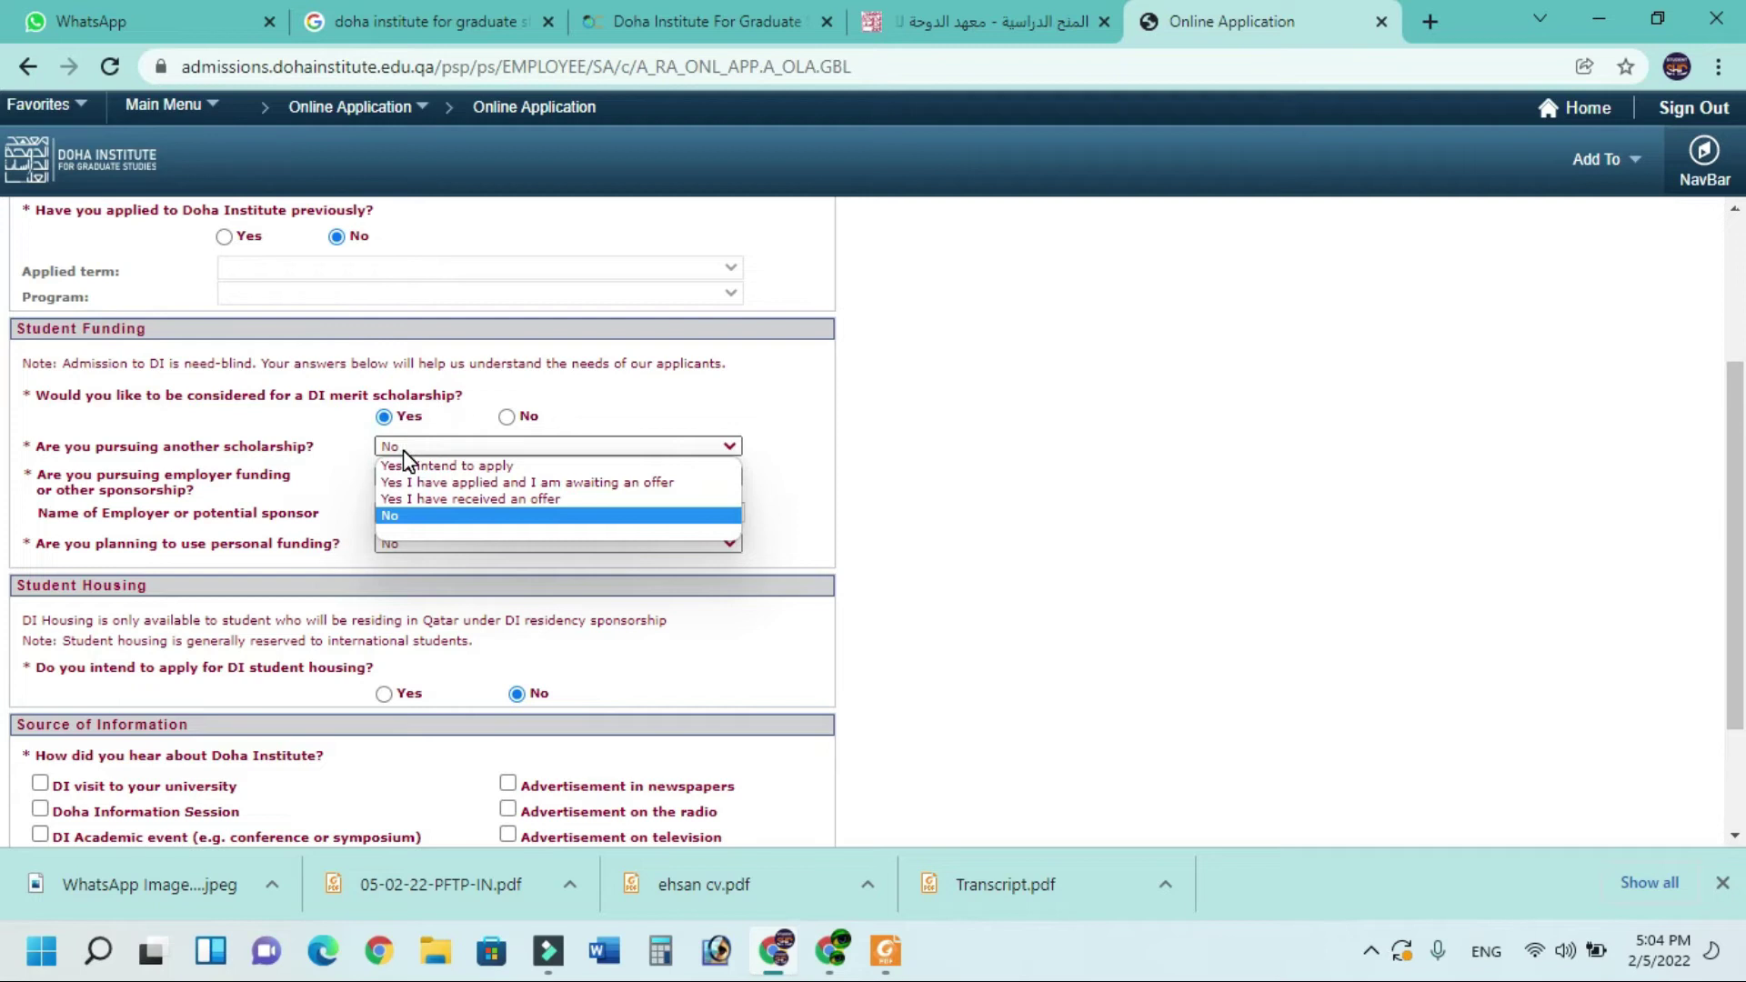
{"action": "left_click", "coordinate": [397, 518]}
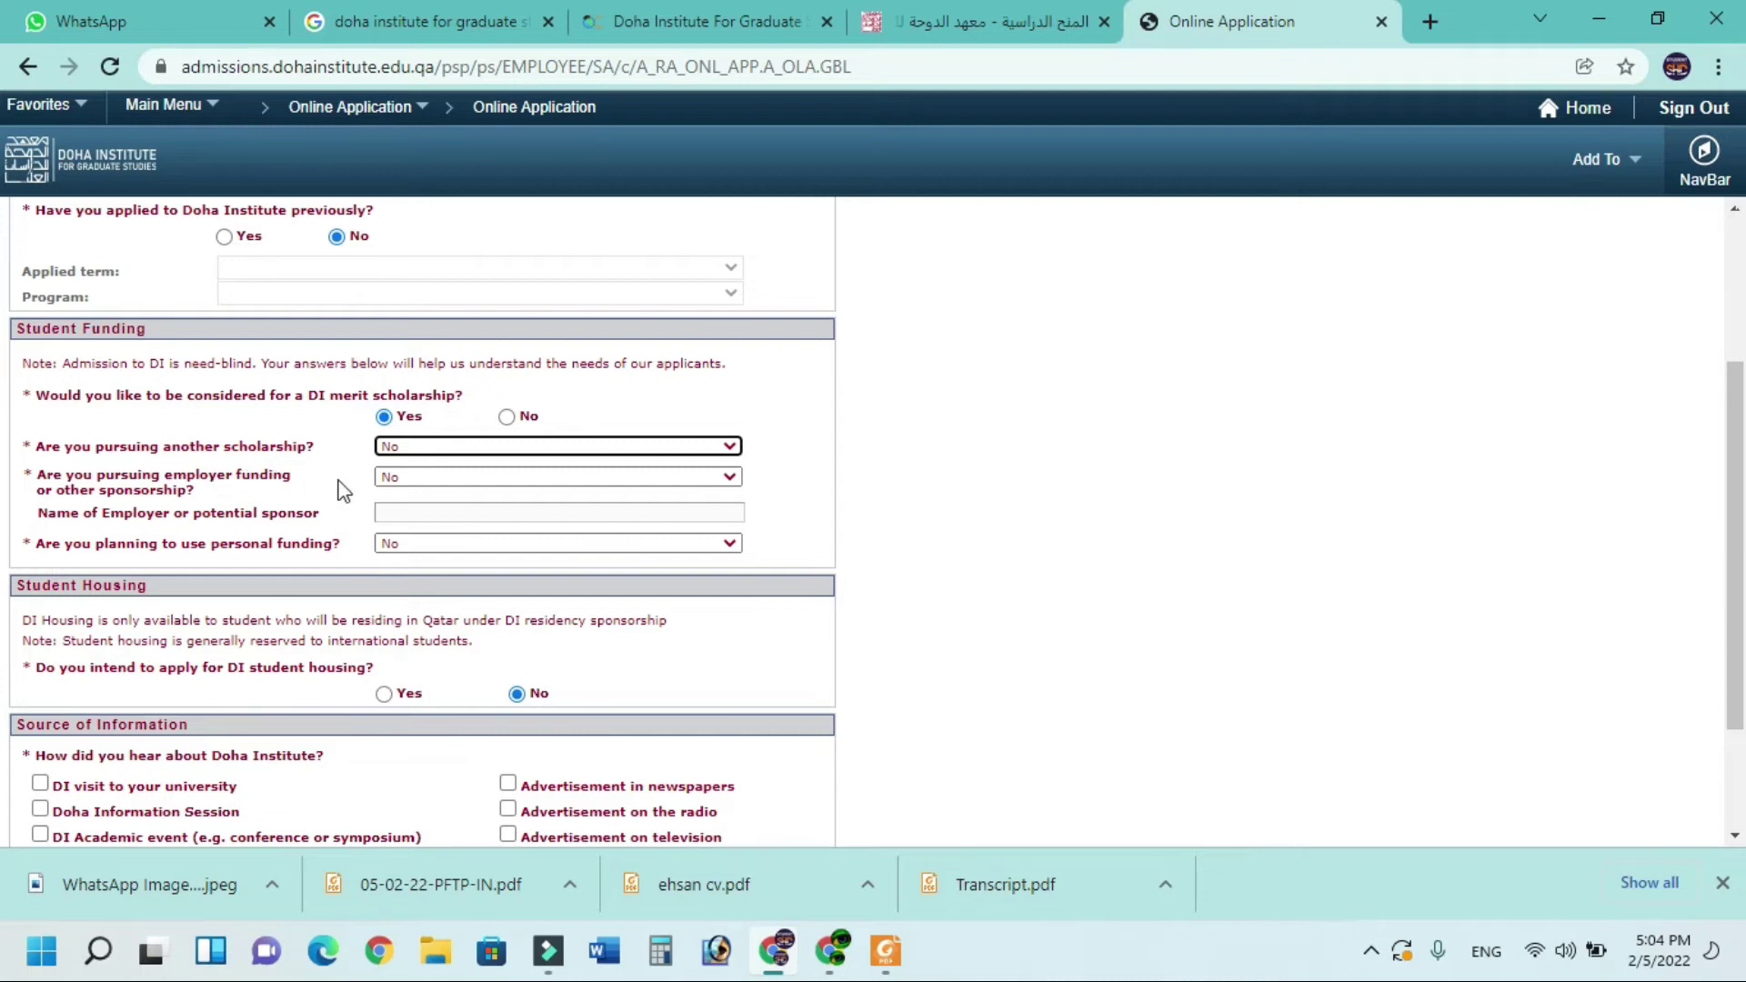
{"action": "left_click", "coordinate": [414, 477]}
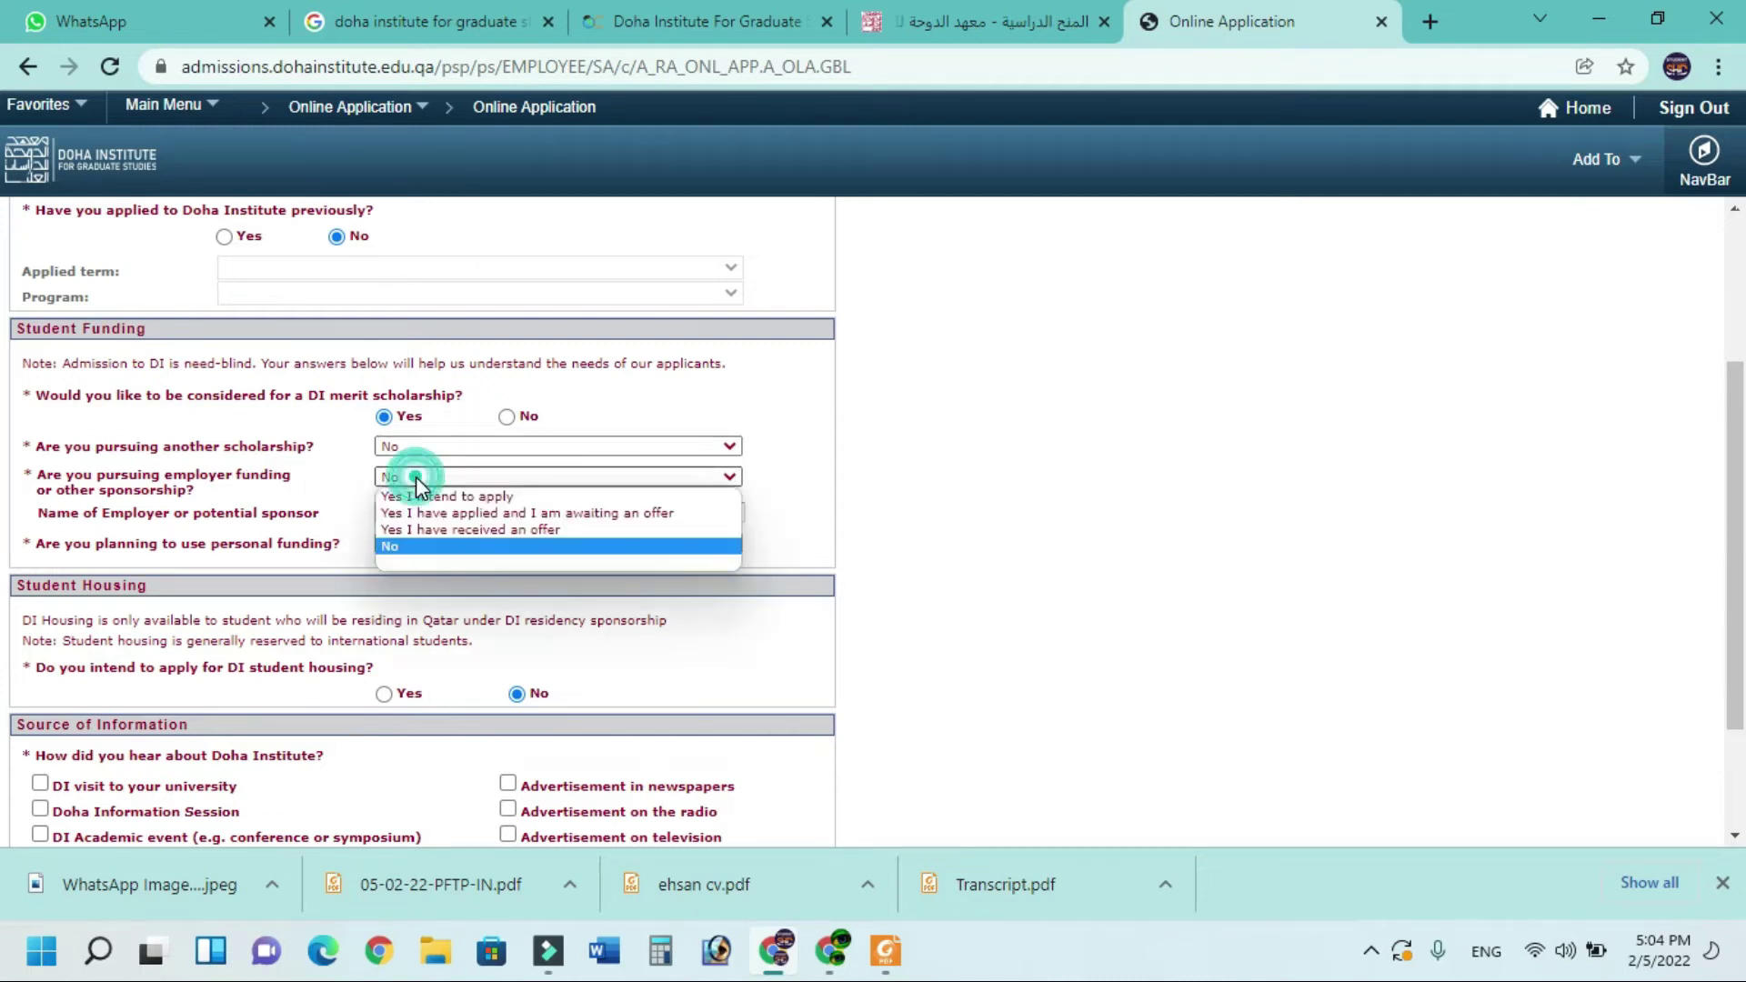
{"action": "left_click", "coordinate": [419, 546]}
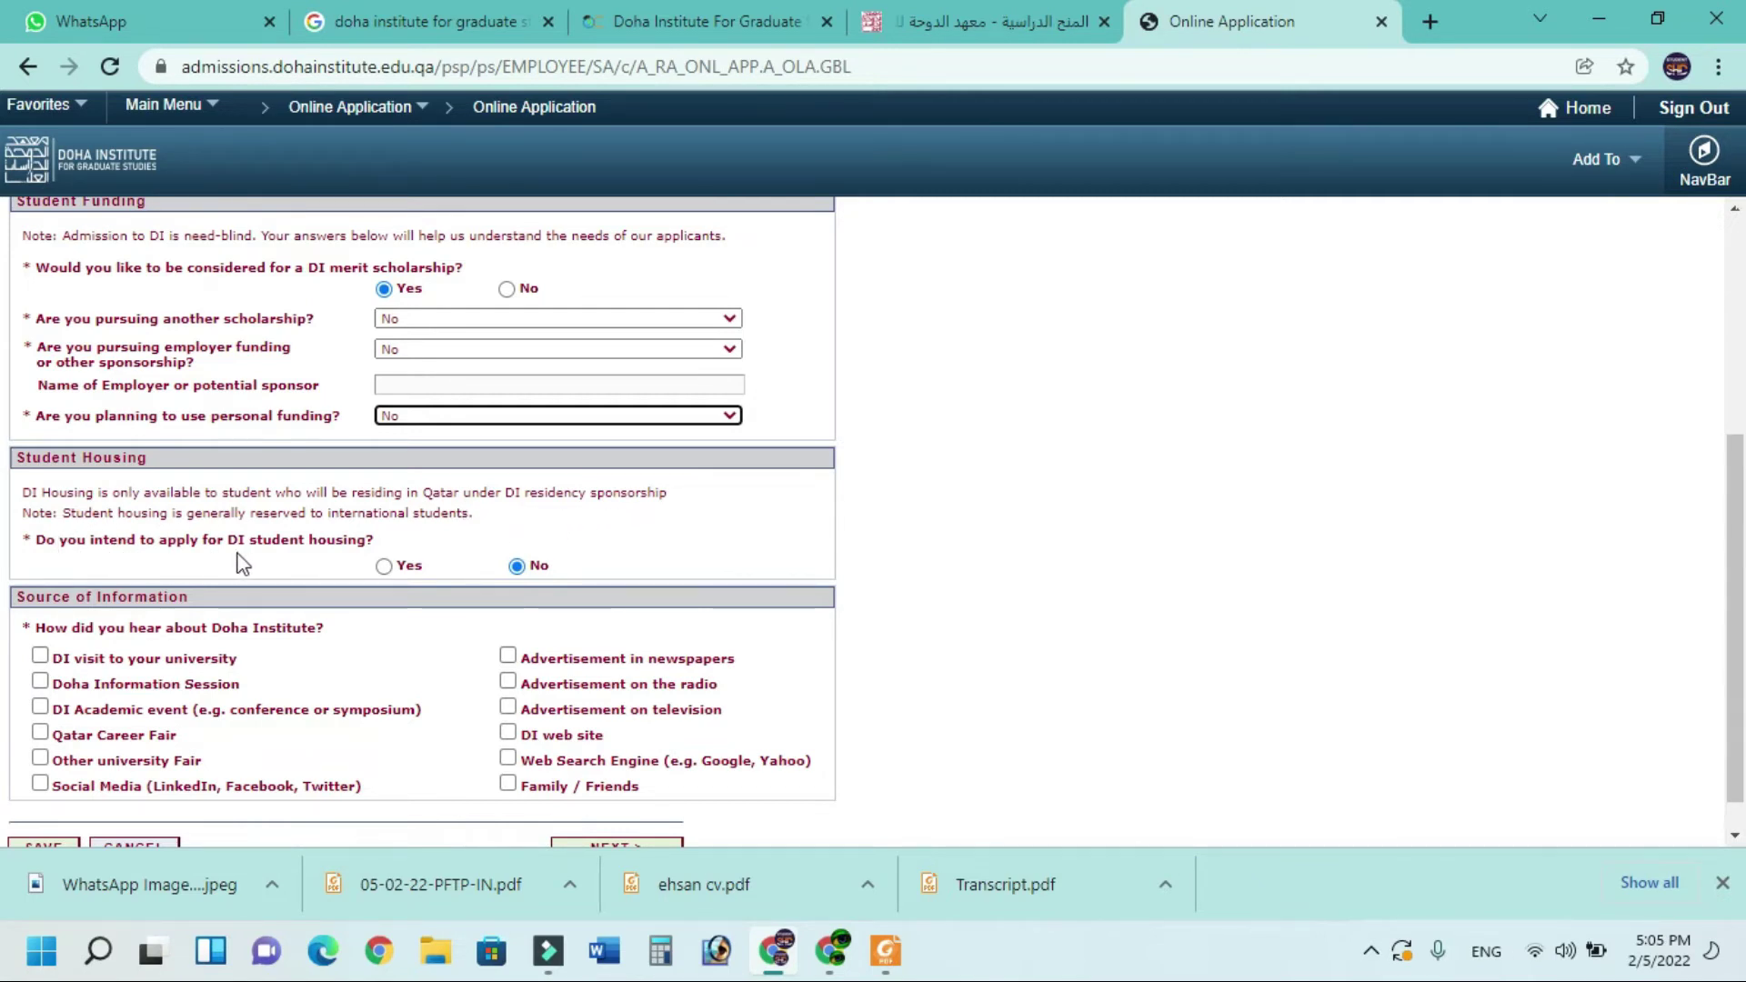
Request DI student housing and mark Social Media as how you heard about the institute
{"action": "left_click", "coordinate": [383, 566]}
{"action": "scroll", "coordinate": [207, 517], "scroll_direction": "down", "scroll_amount": 1}
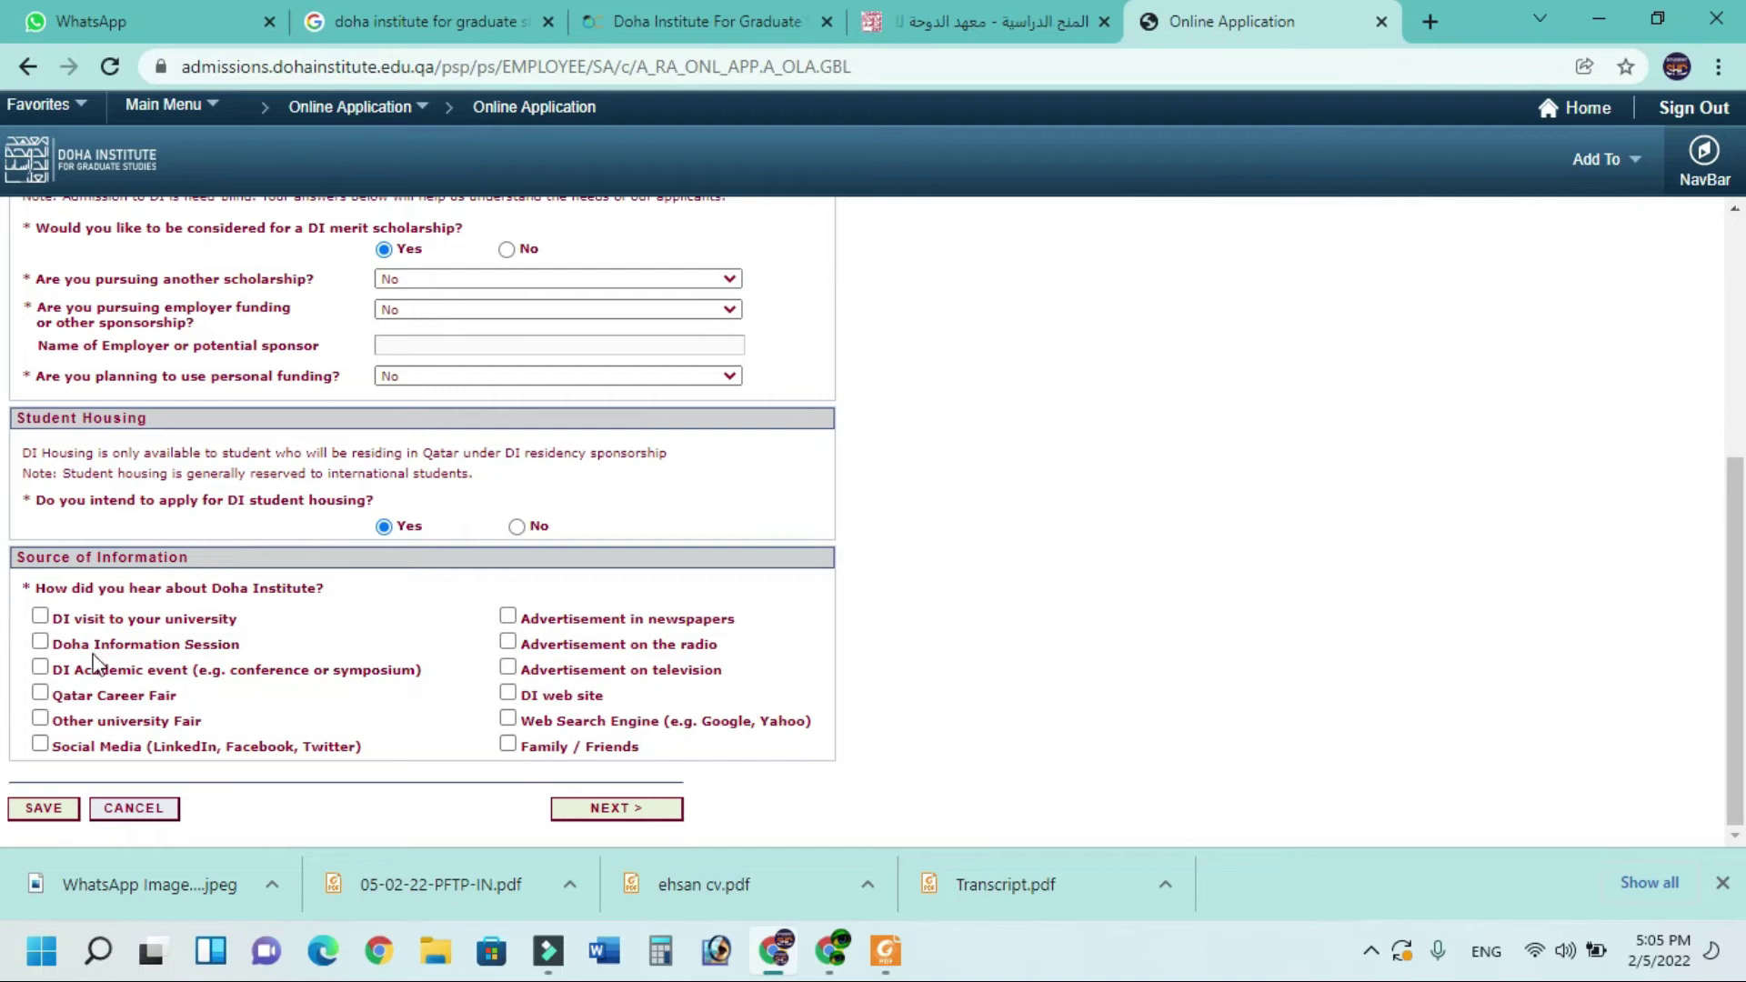
{"action": "left_click", "coordinate": [79, 741]}
{"action": "left_click", "coordinate": [634, 822]}
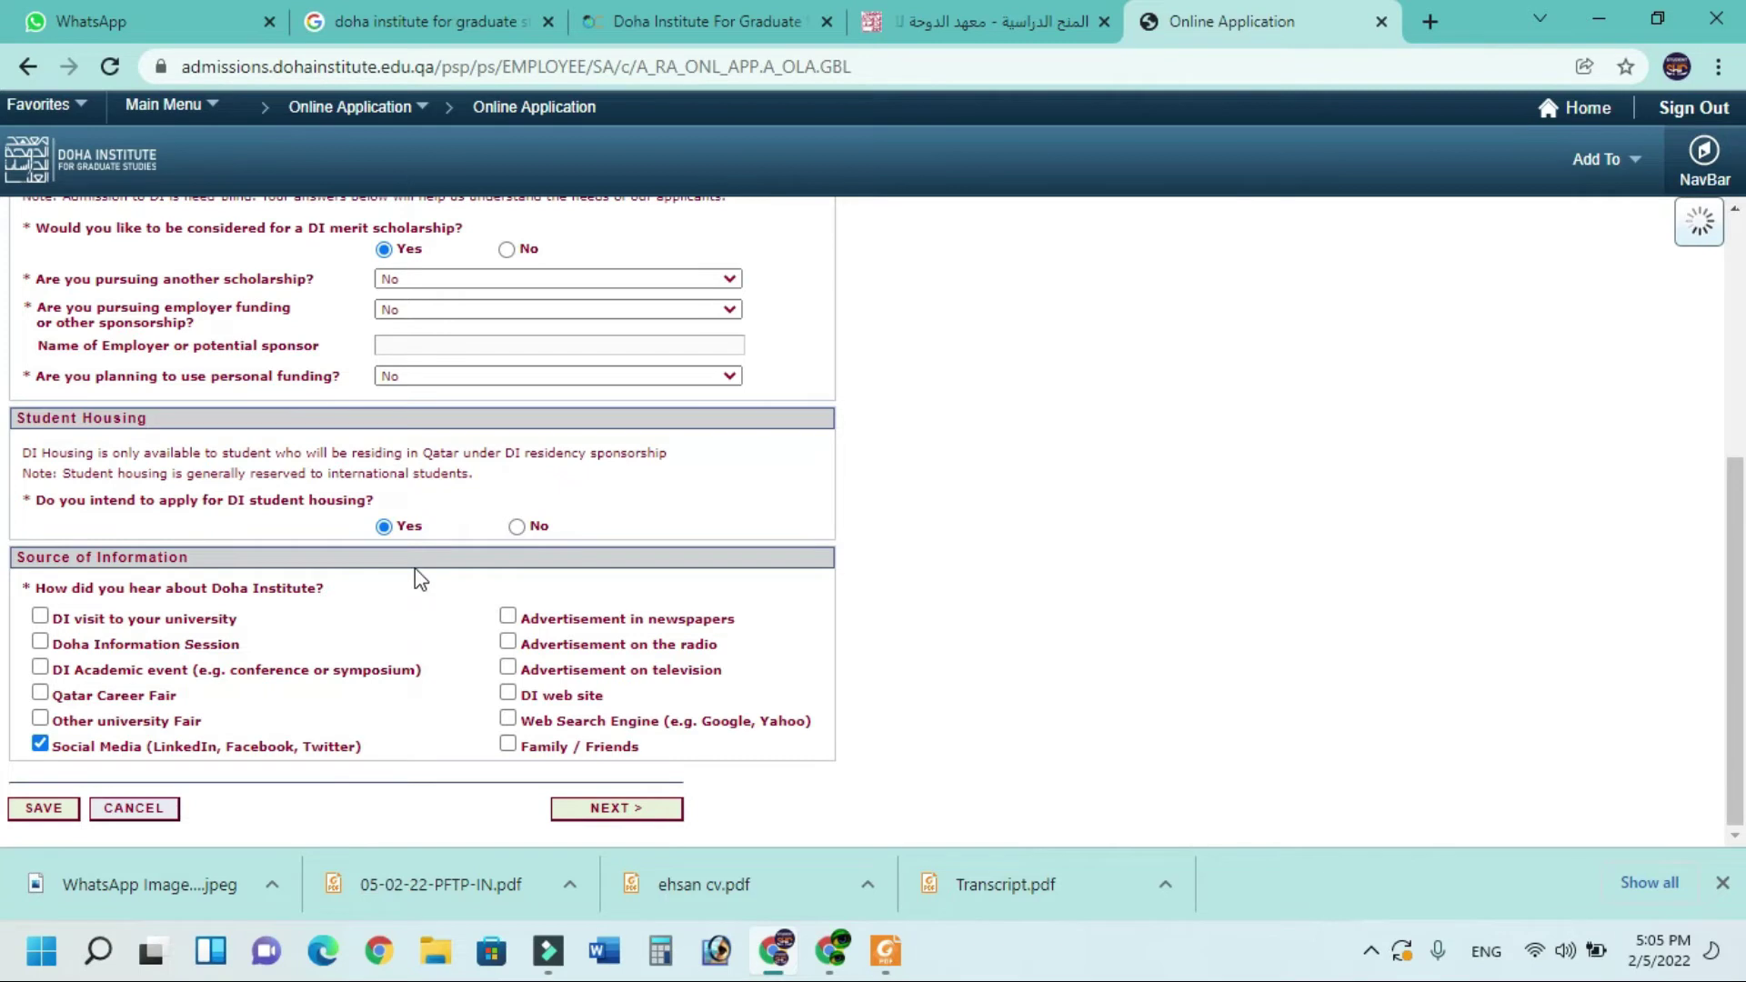
{"action": "left_click", "coordinate": [608, 808]}
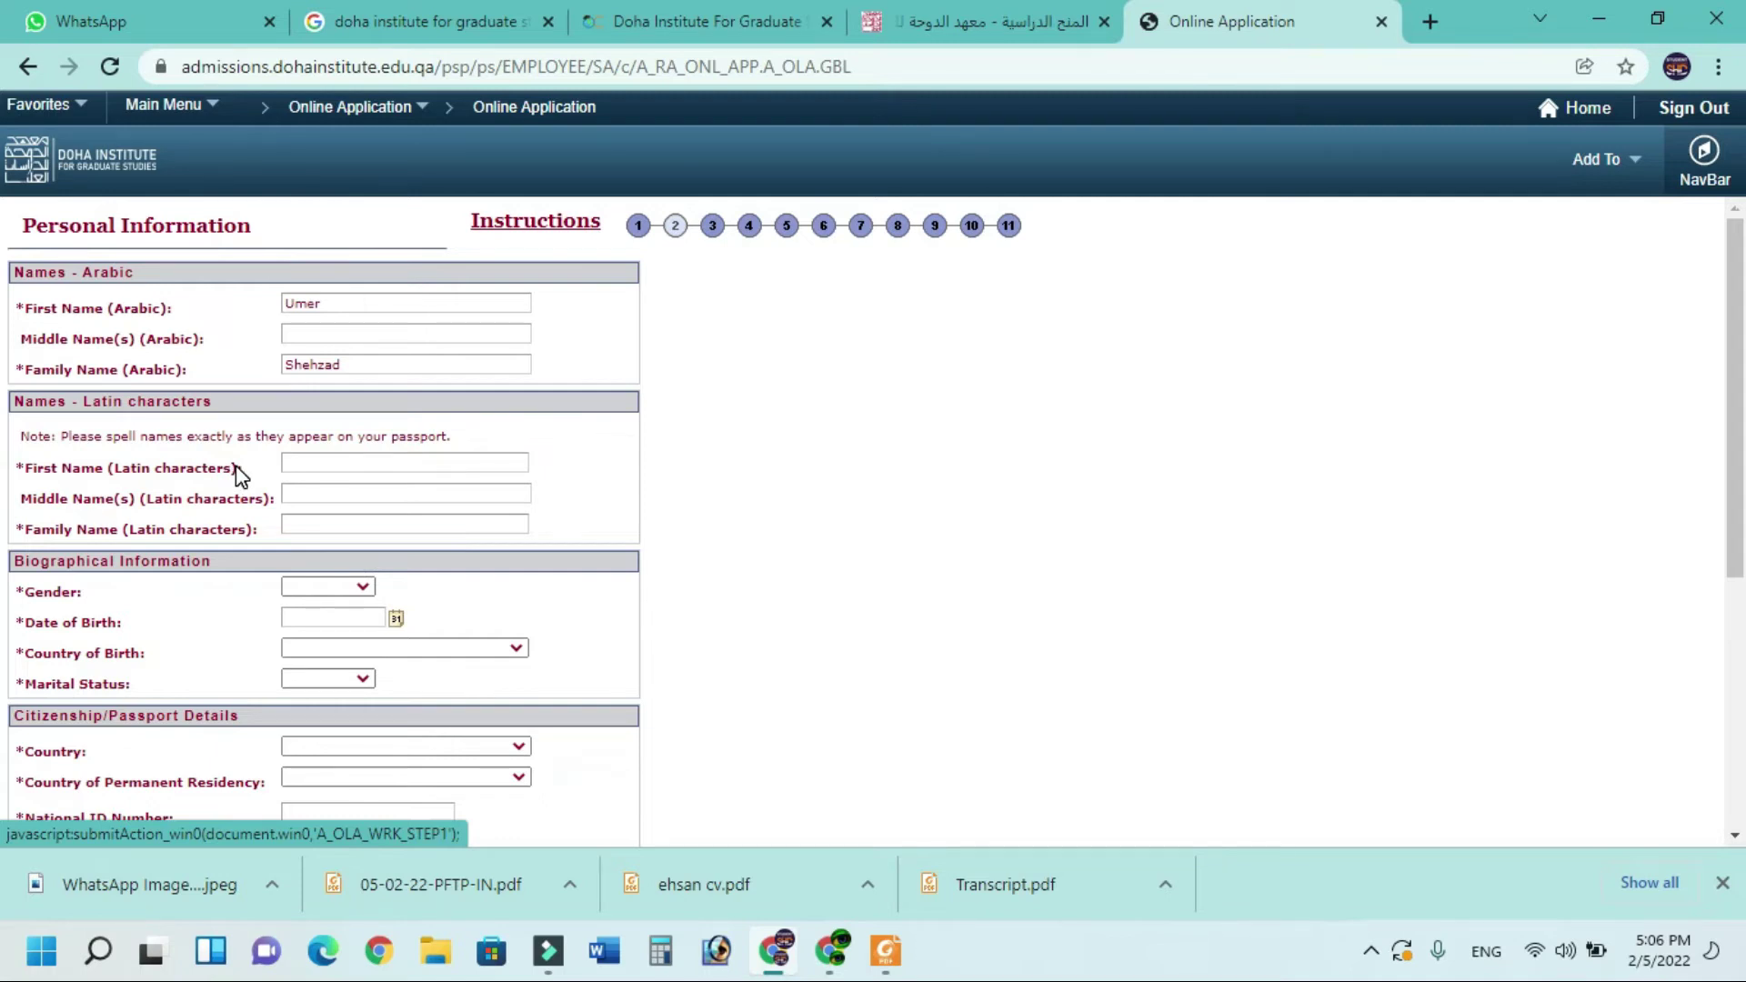
Paste the first and family names in Latin characters, leaving the middle name empty
{"action": "left_click", "coordinate": [340, 459]}
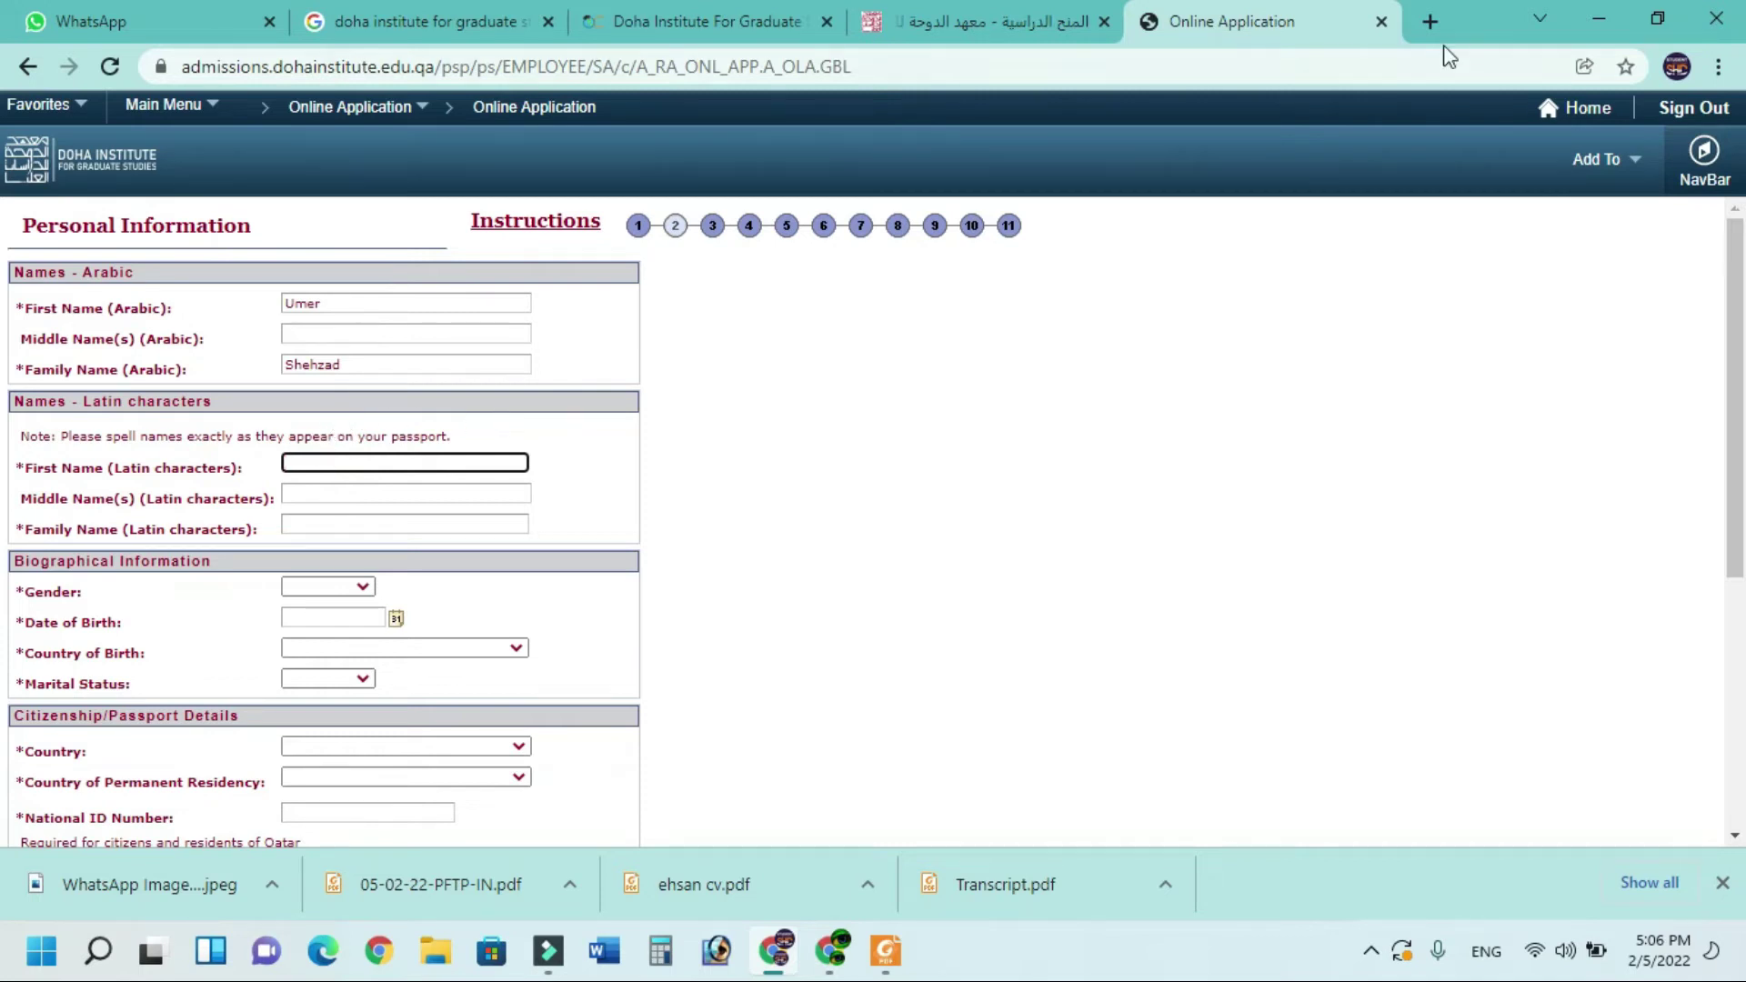
{"action": "left_click", "coordinate": [1438, 19]}
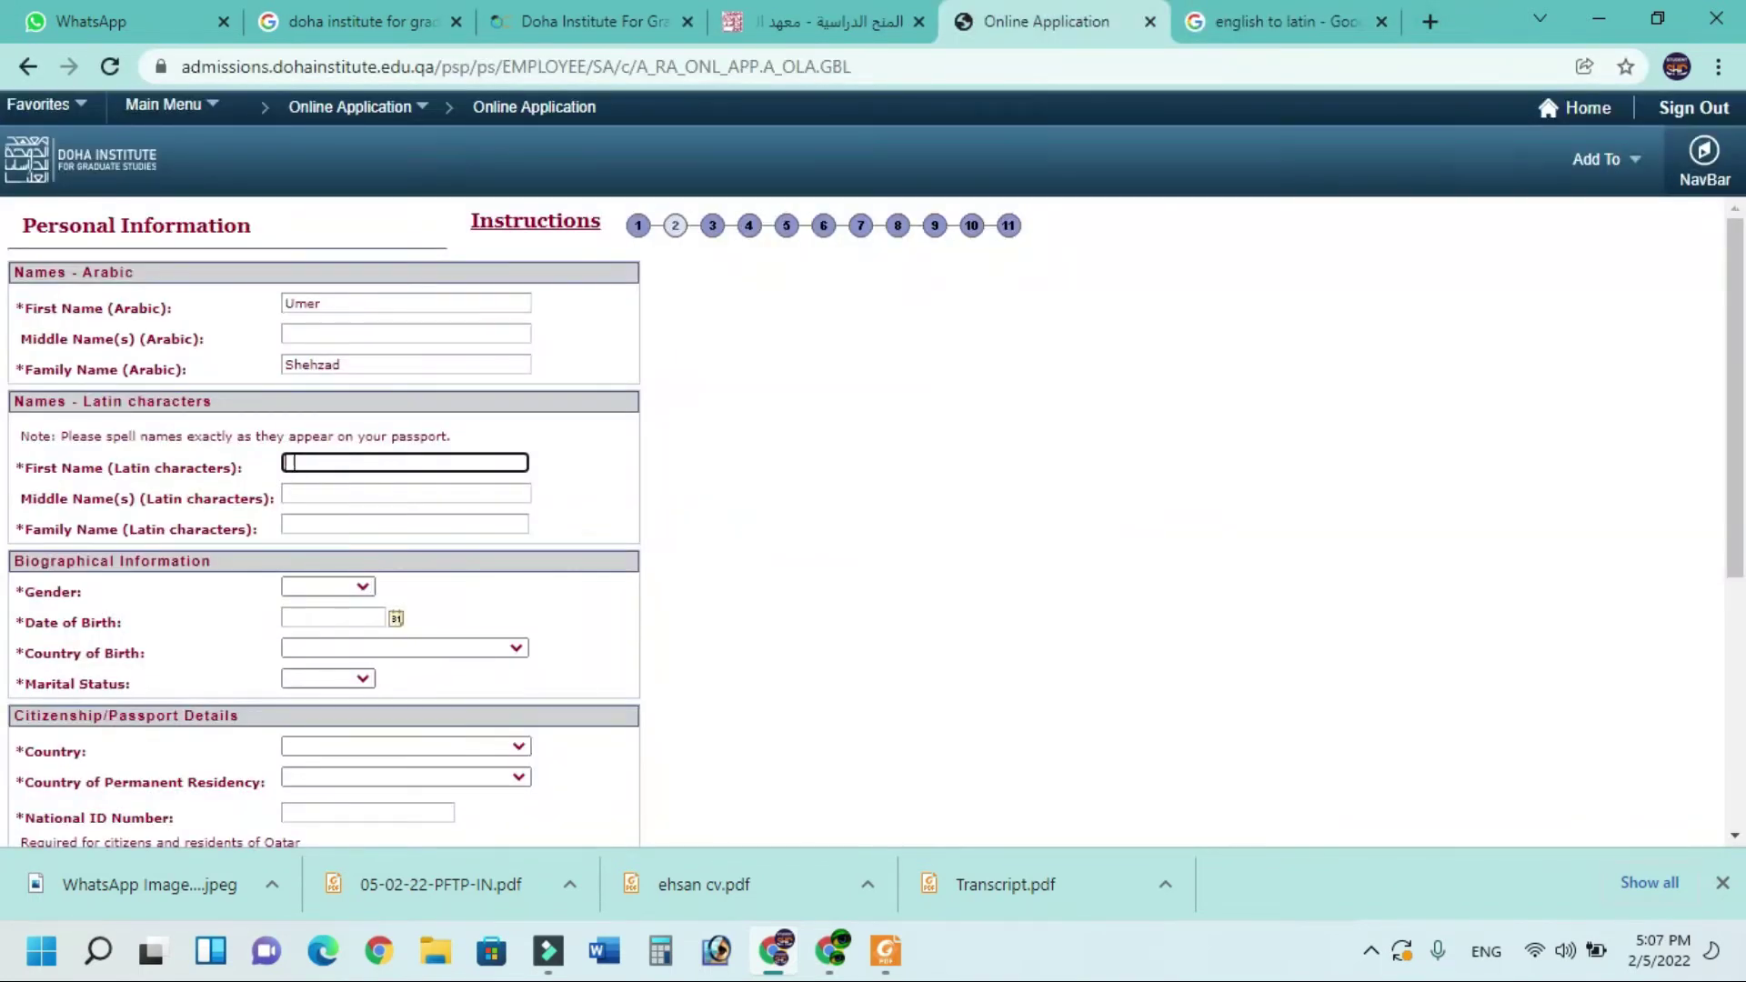
{"action": "left_click", "coordinate": [292, 462]}
{"action": "key", "text": "Tab"}
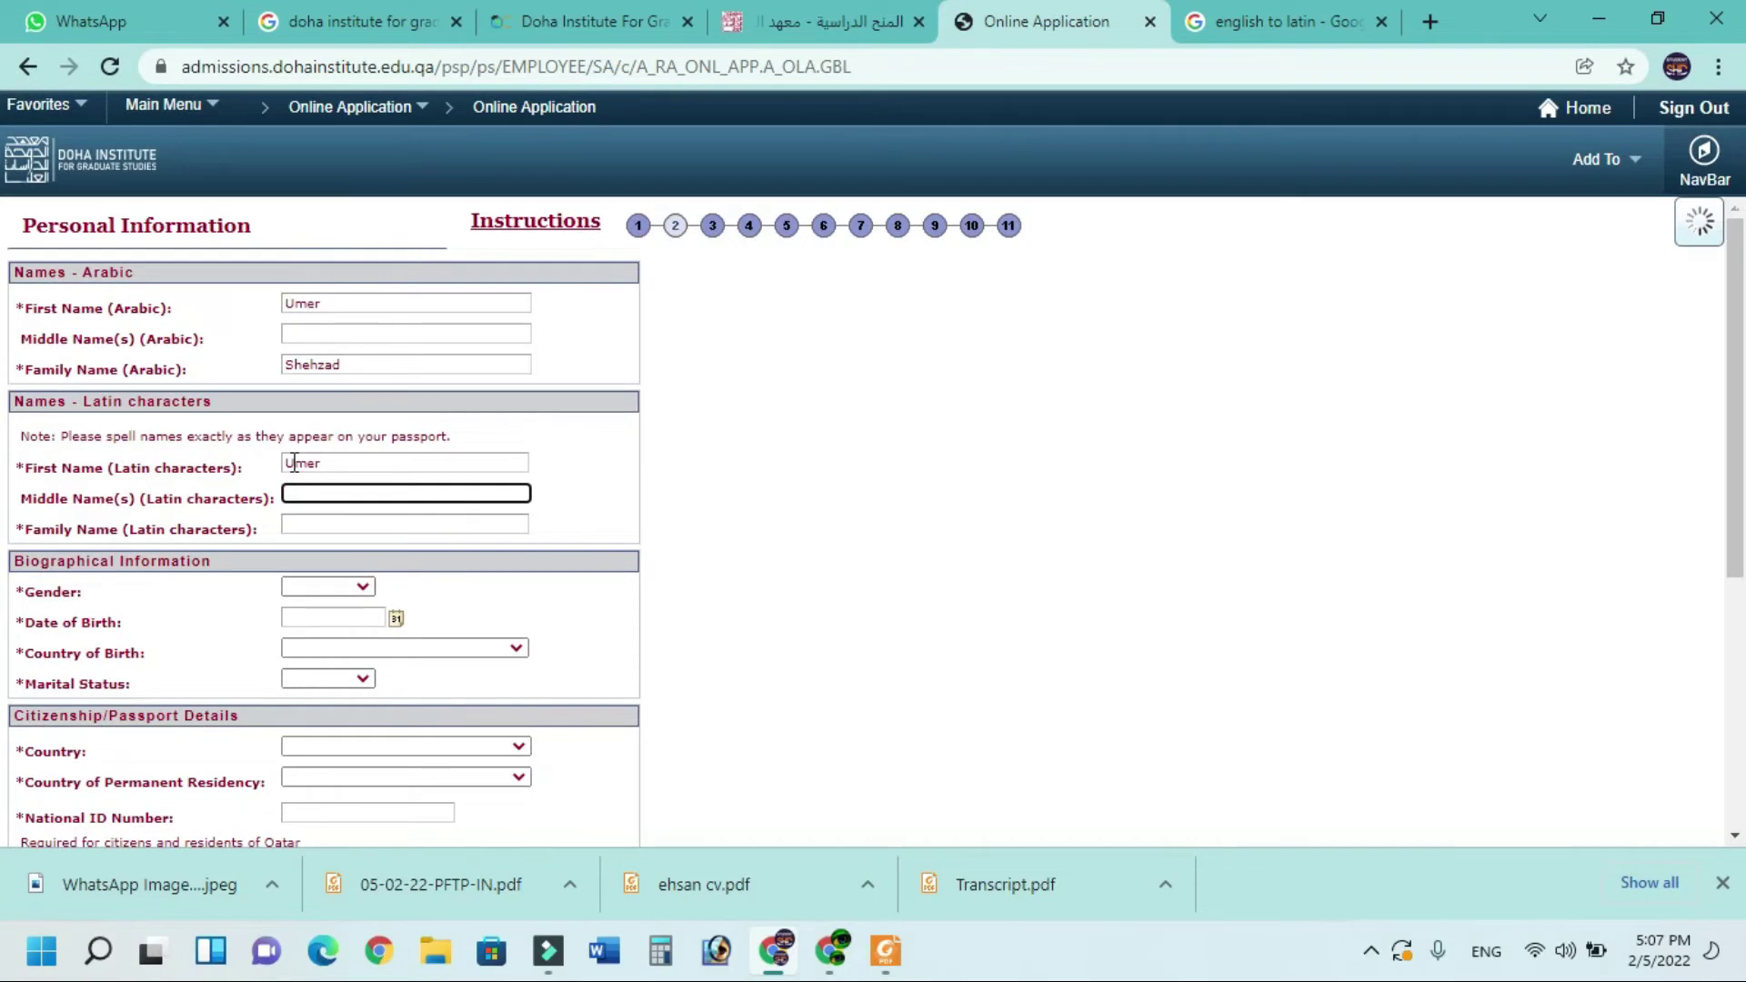
{"action": "key", "text": "Tab"}
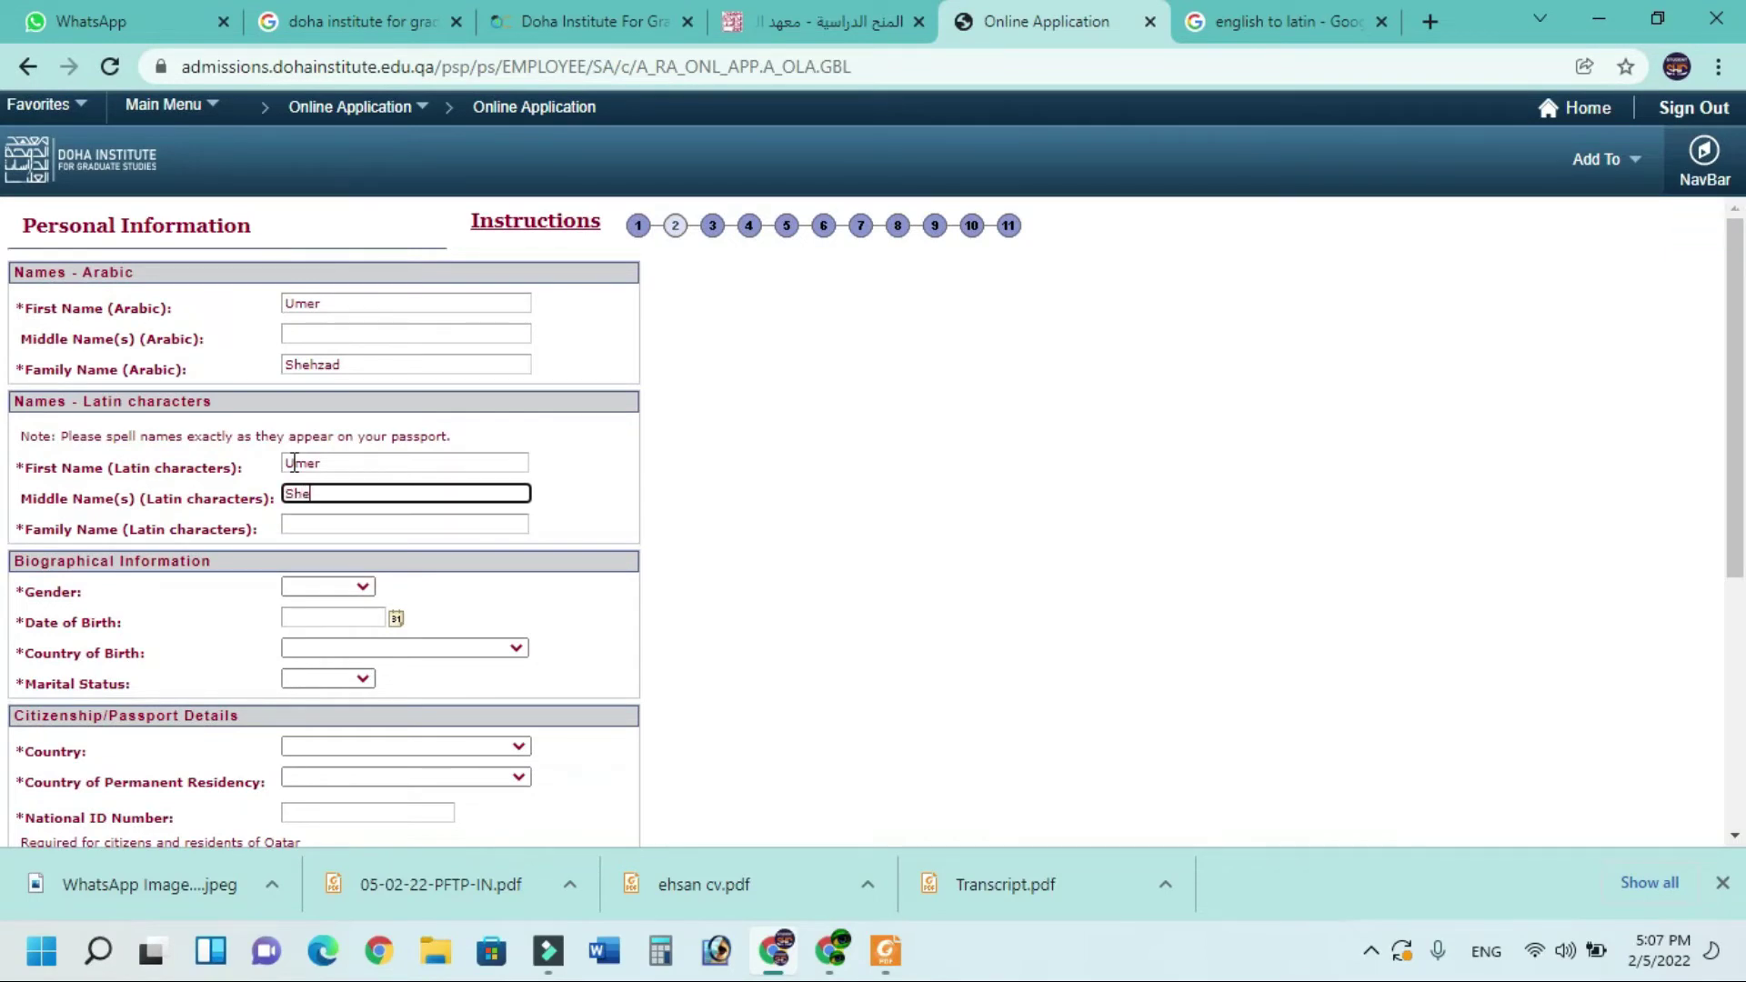
{"action": "key", "text": "Tab"}
{"action": "scroll", "coordinate": [295, 462], "scroll_direction": "down", "scroll_amount": 2}
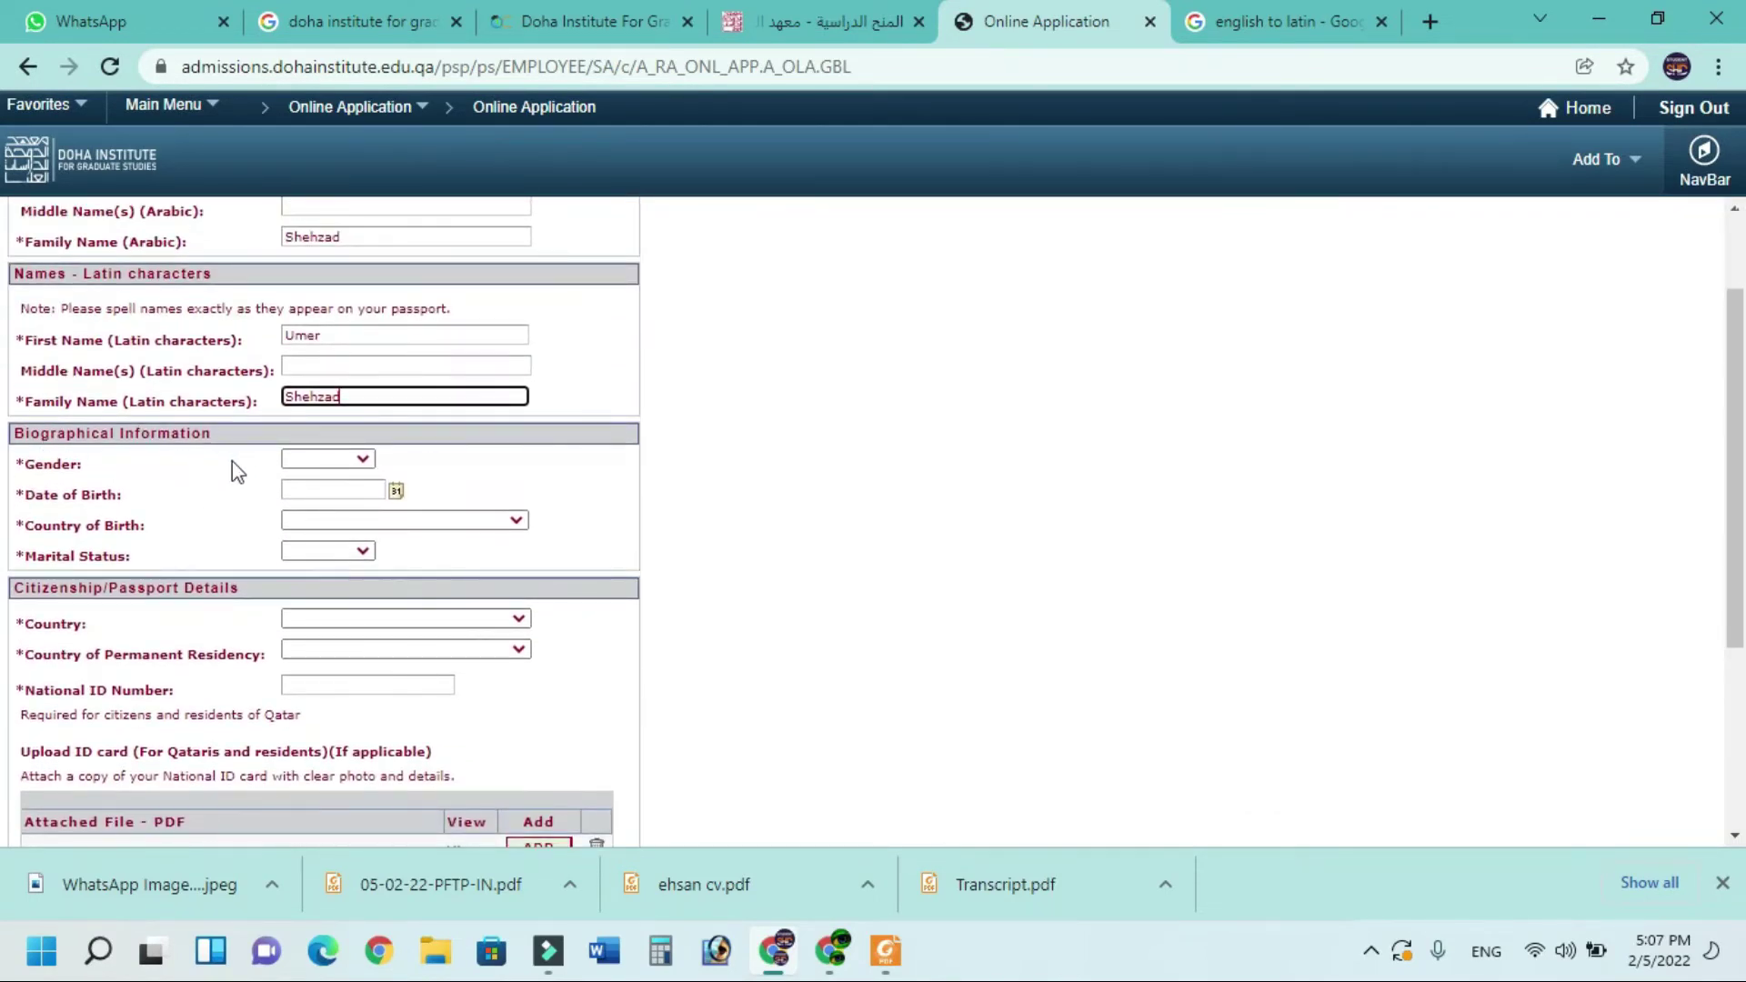
Set gender Male, the date of birth, Pakistan as birth country and marital status Single
{"action": "left_click", "coordinate": [353, 461]}
{"action": "left_click", "coordinate": [342, 487]}
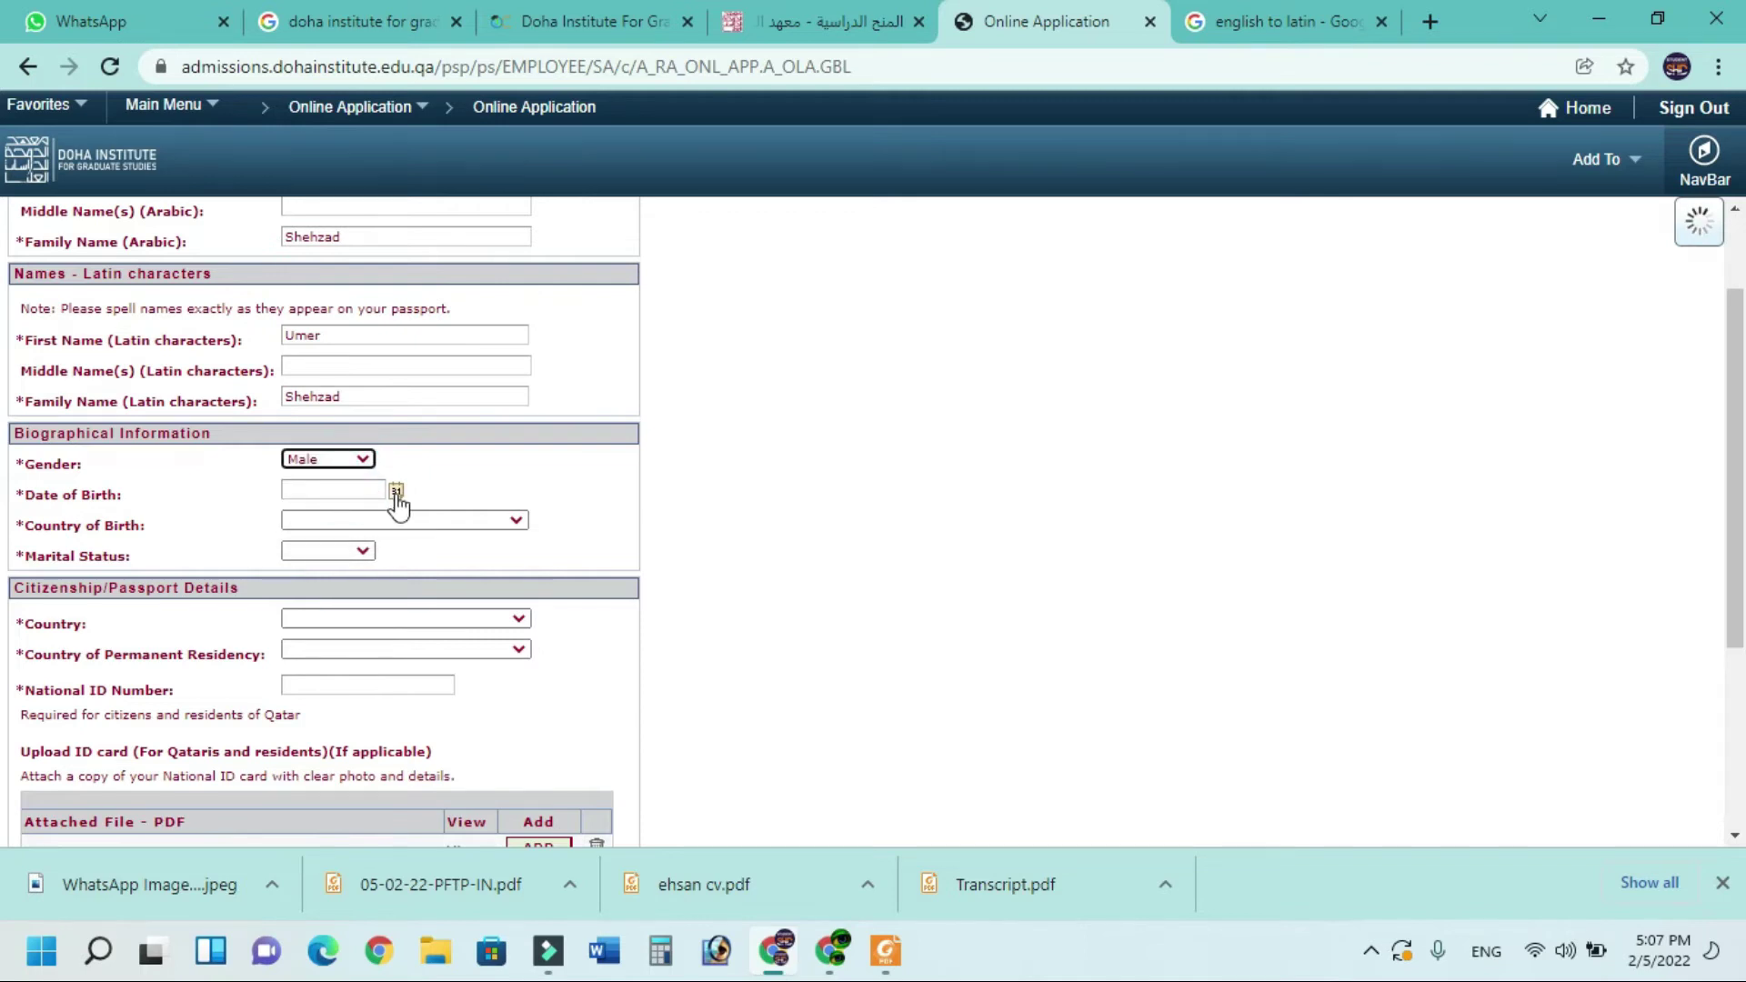
{"action": "key", "text": "Tab"}
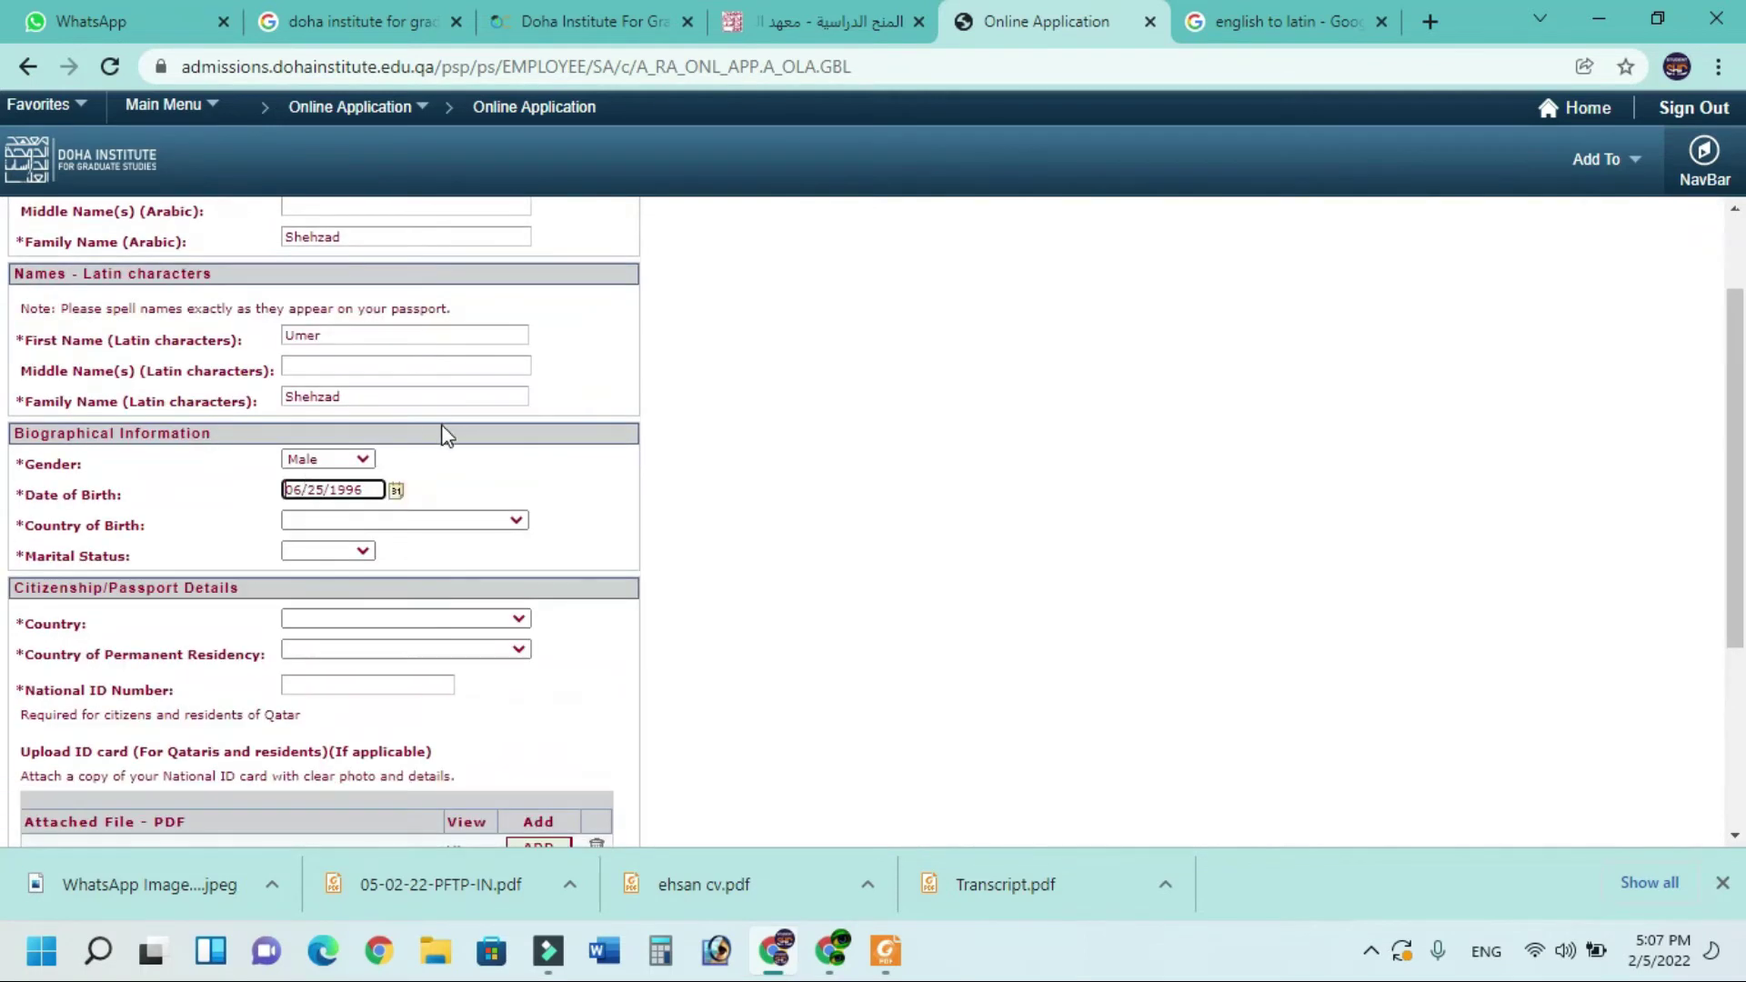
{"action": "left_click", "coordinate": [487, 520]}
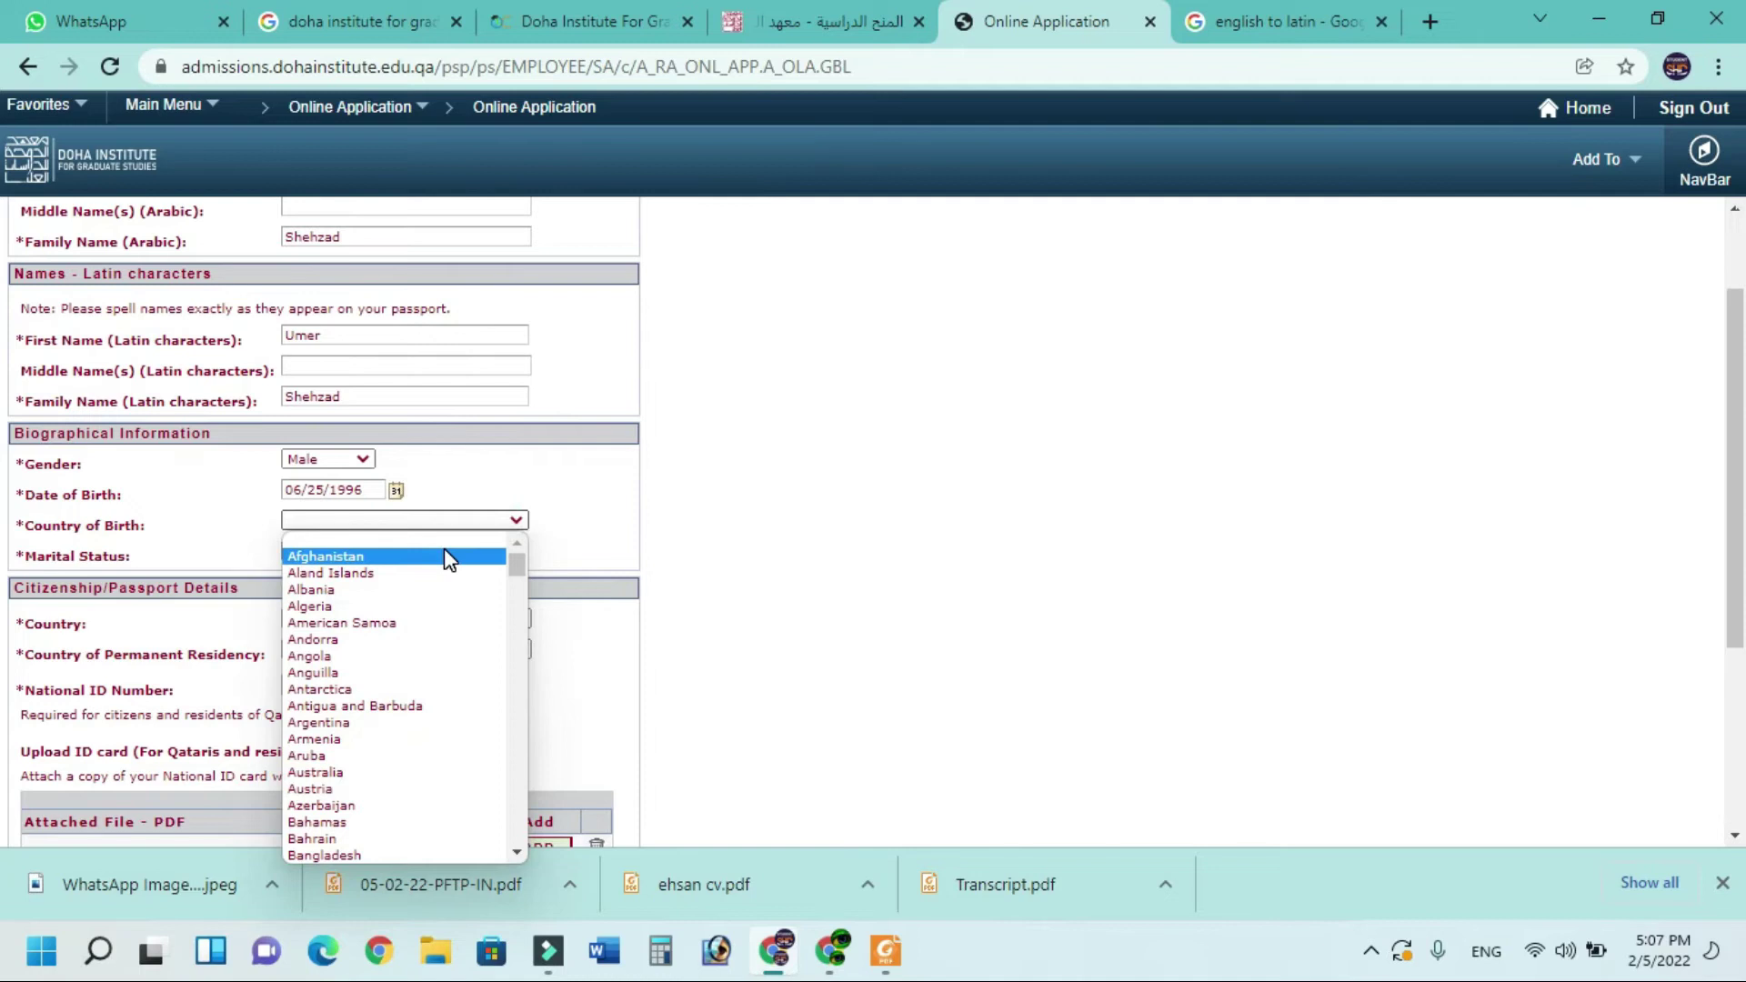
{"action": "key", "text": "p"}
{"action": "left_click", "coordinate": [314, 855]}
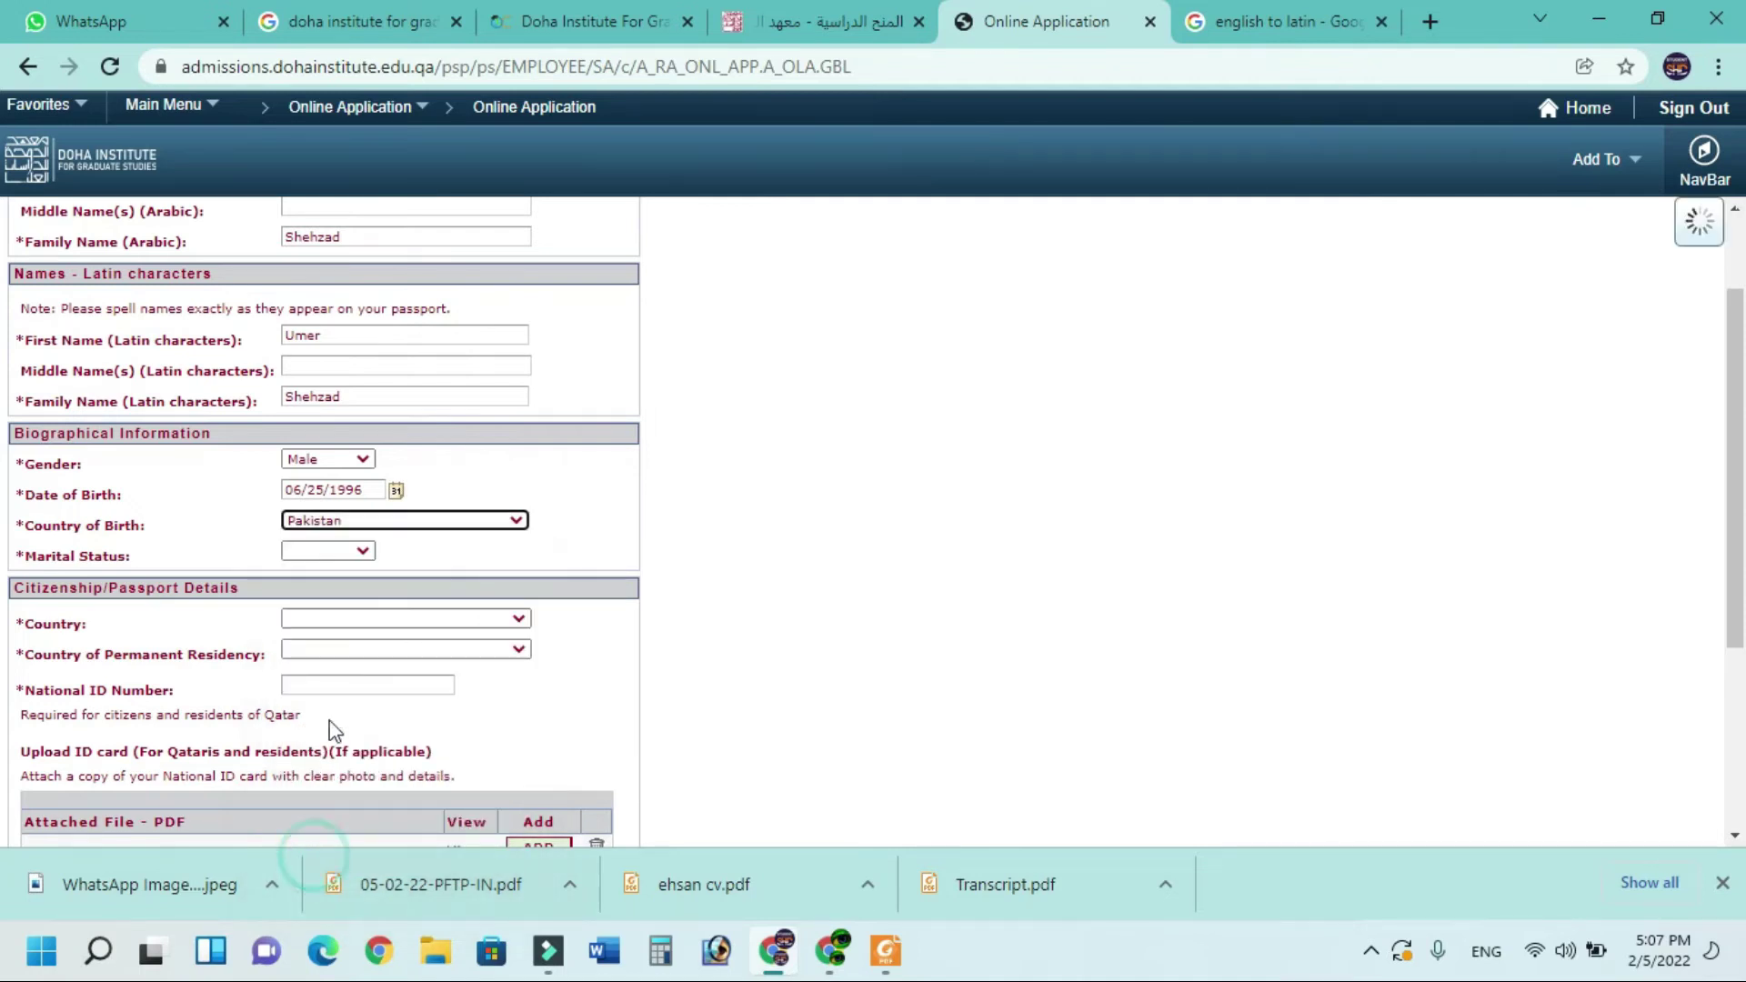
{"action": "left_click", "coordinate": [361, 552]}
{"action": "left_click", "coordinate": [343, 573]}
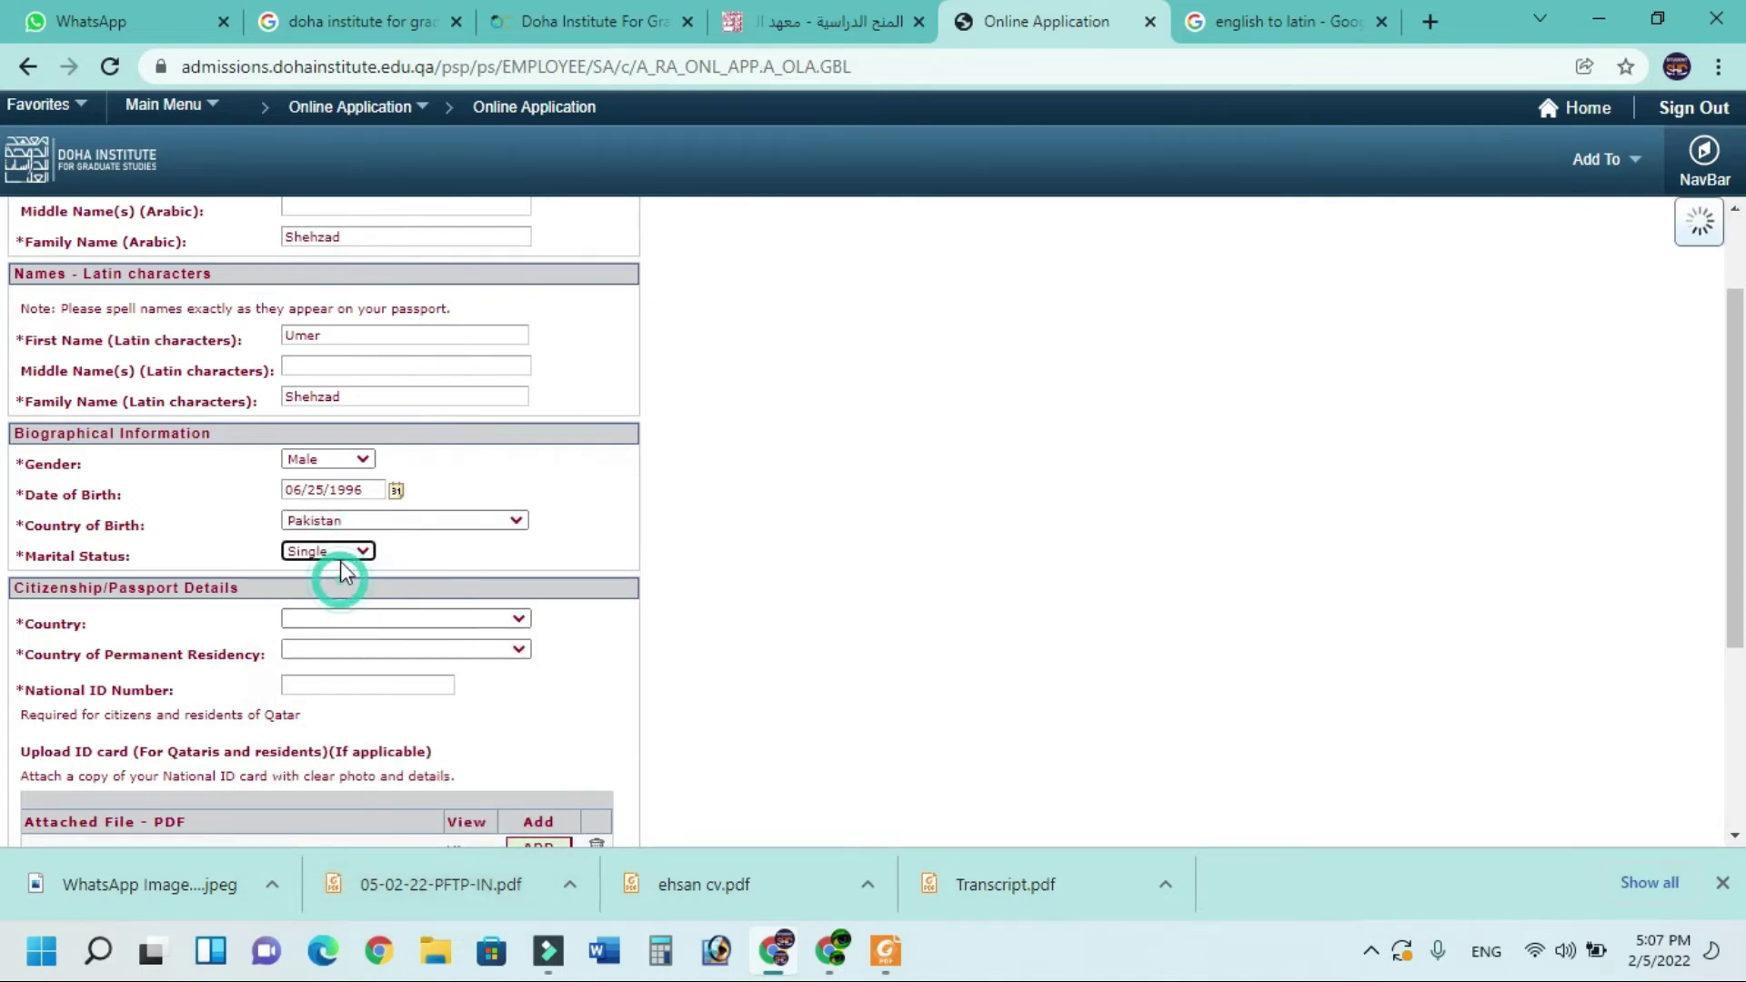
Set both the citizenship and permanent residency countries to Pakistan
{"action": "scroll", "coordinate": [327, 495], "scroll_direction": "down", "scroll_amount": 2}
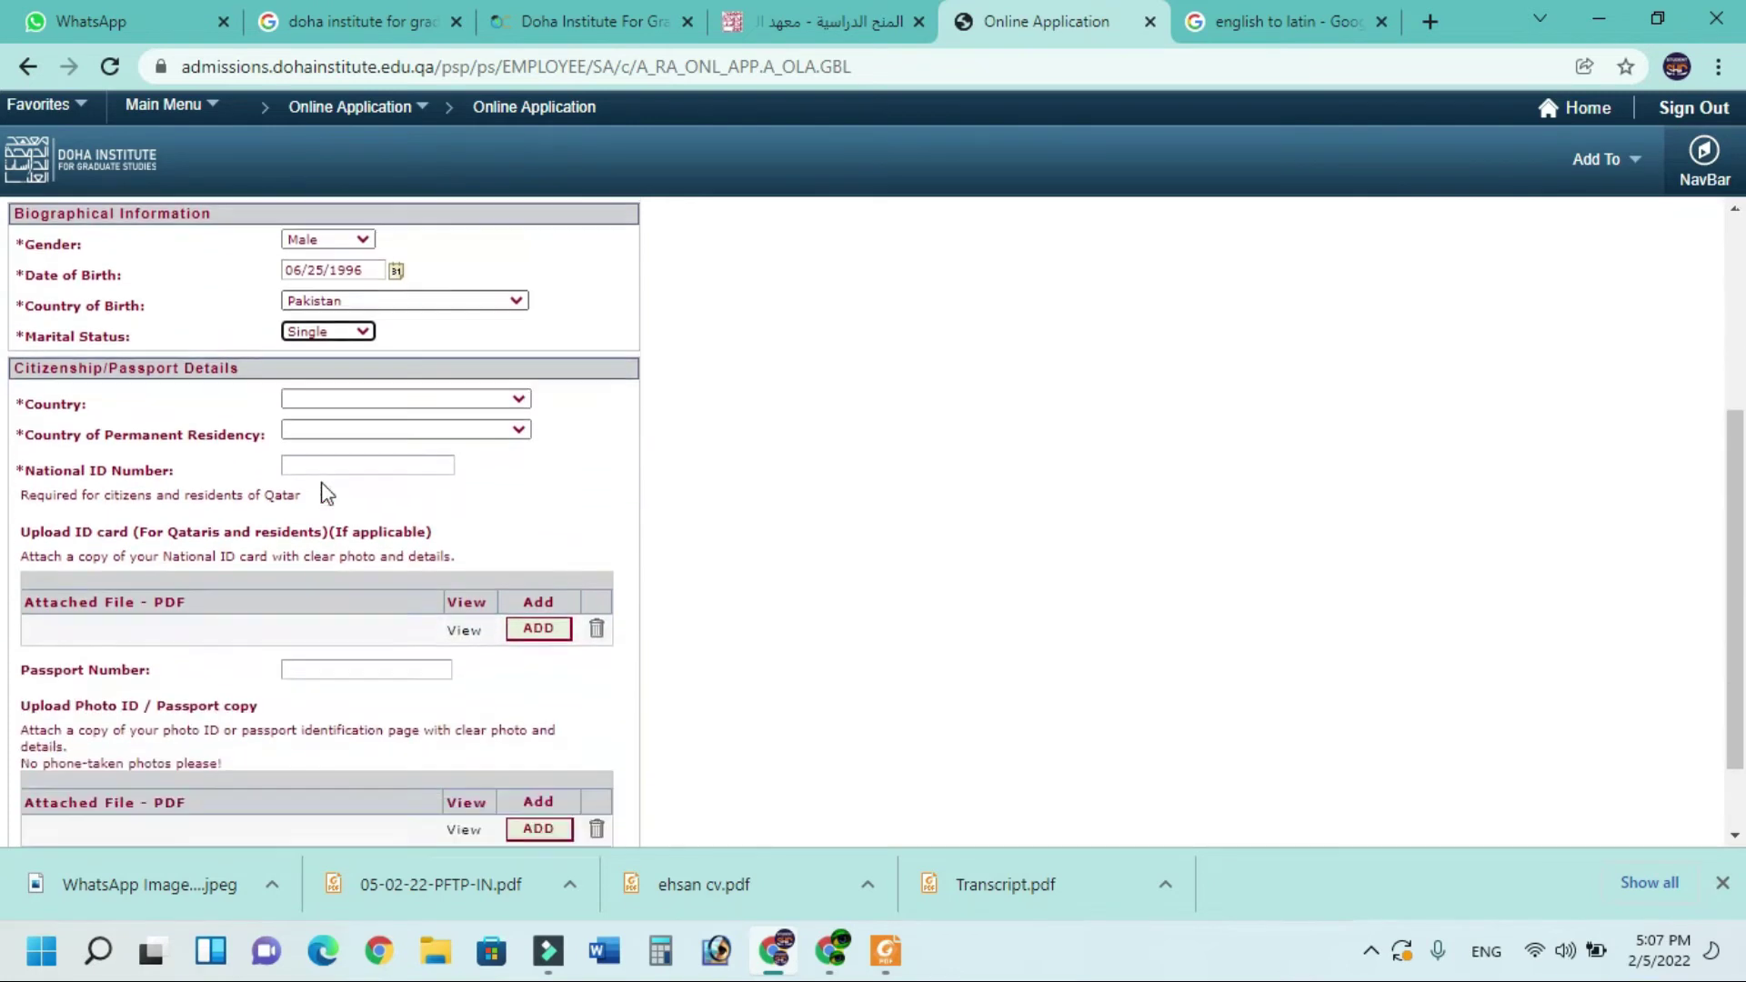
{"action": "scroll", "coordinate": [325, 494], "scroll_direction": "down", "scroll_amount": 1}
{"action": "left_click", "coordinate": [520, 363]}
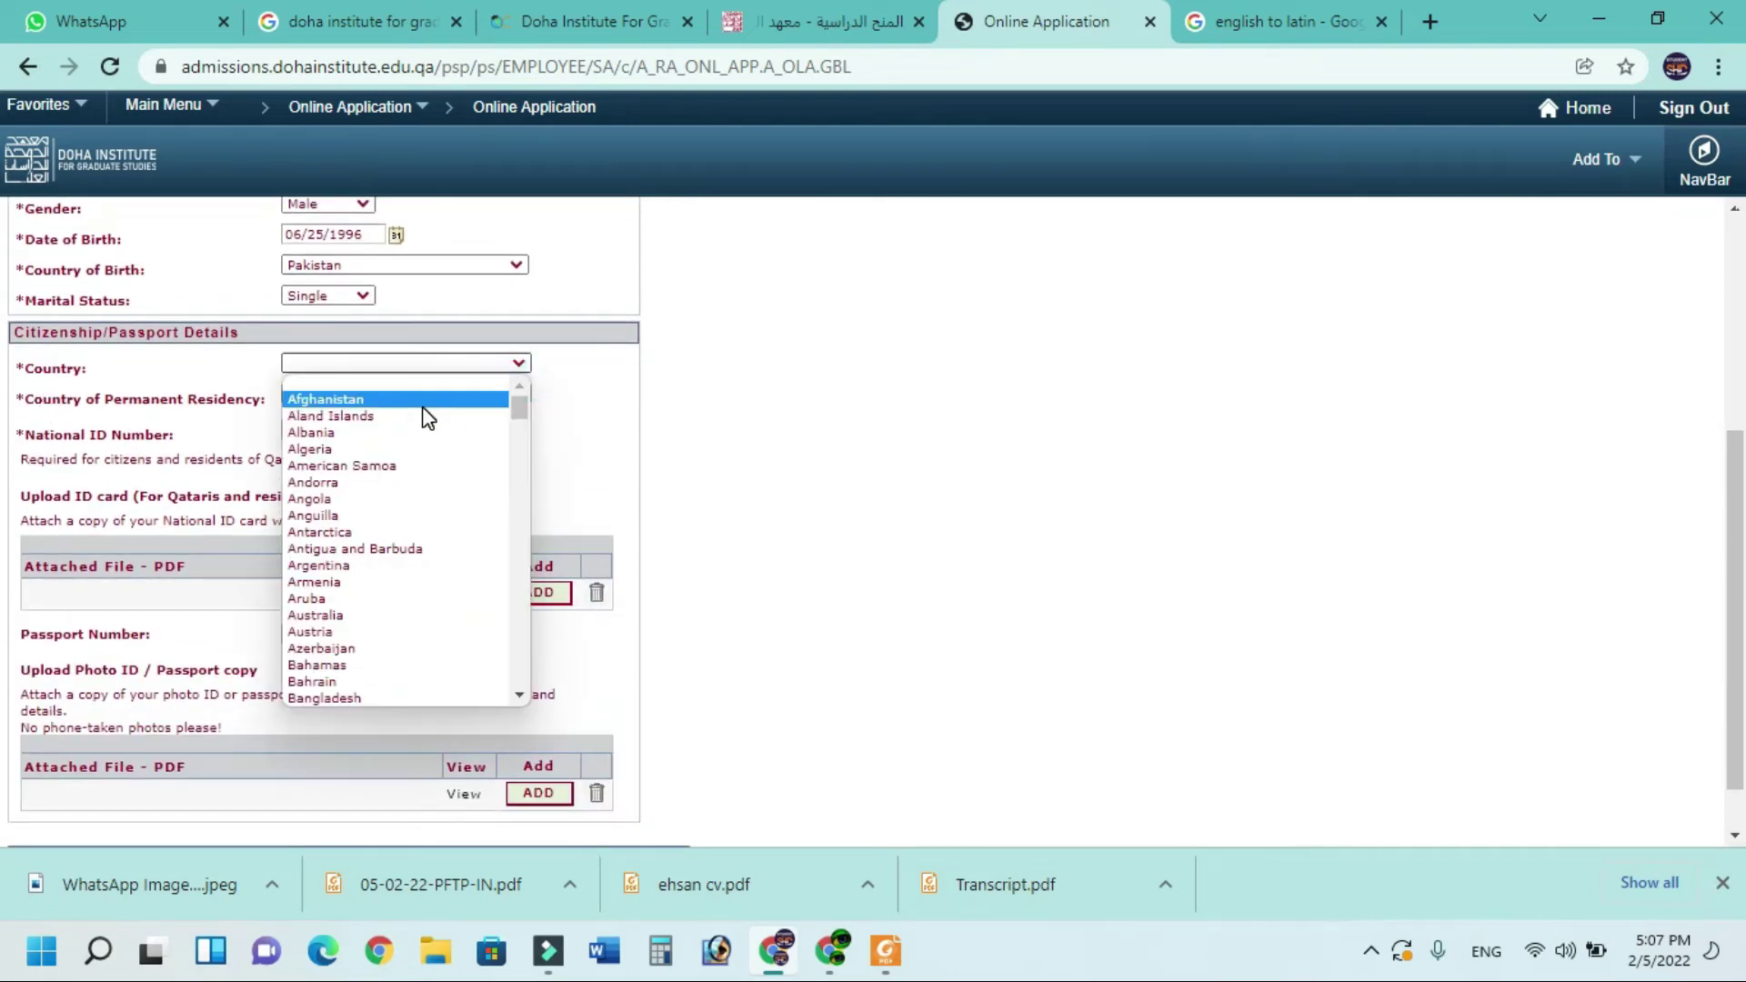
{"action": "key", "text": "p"}
{"action": "left_click", "coordinate": [340, 698]}
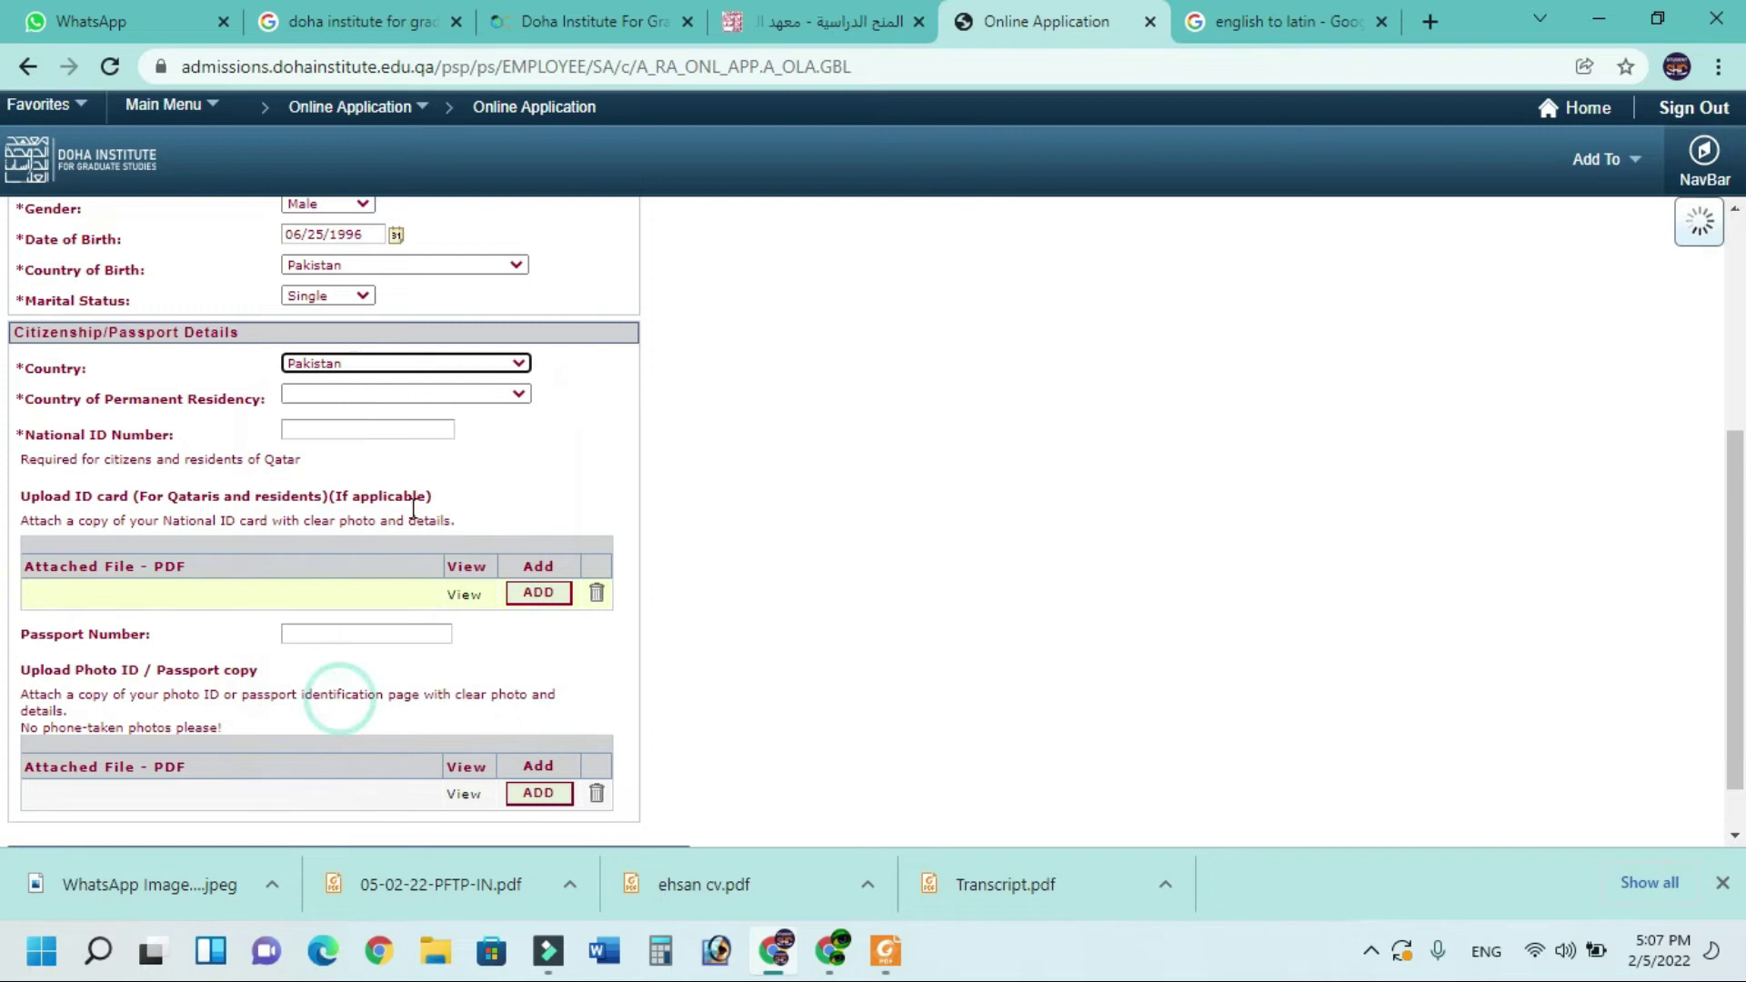
{"action": "left_click", "coordinate": [518, 397]}
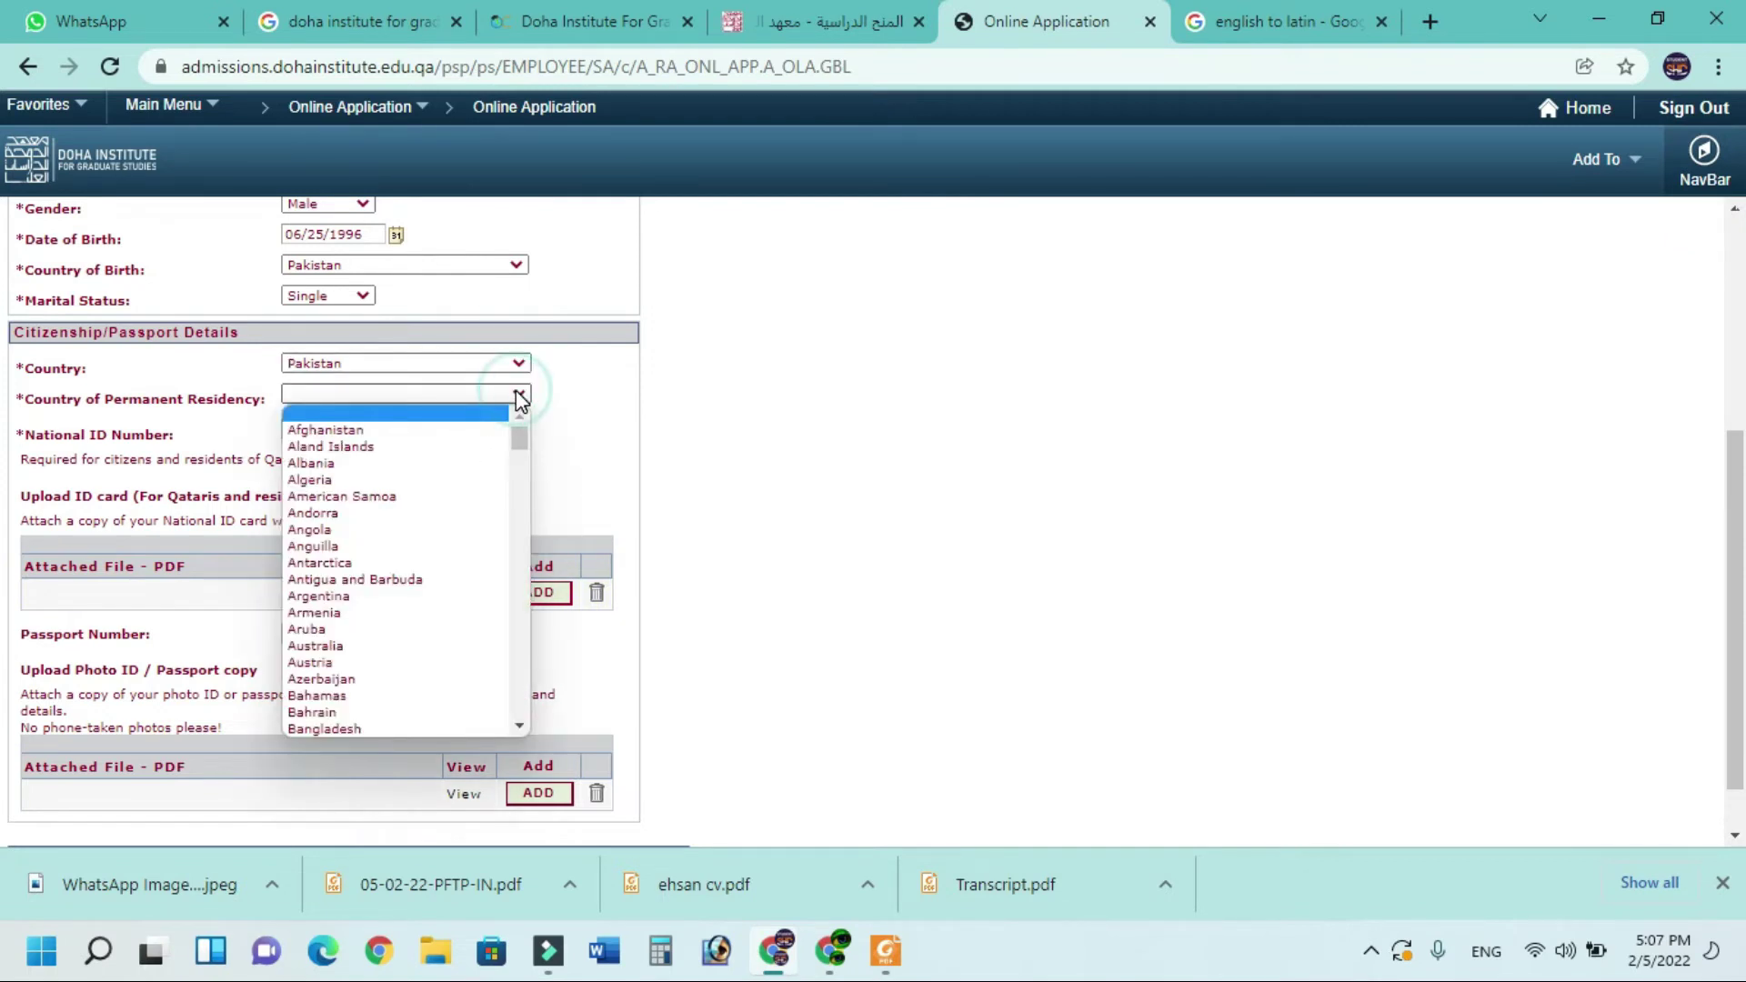
{"action": "key", "text": "p"}
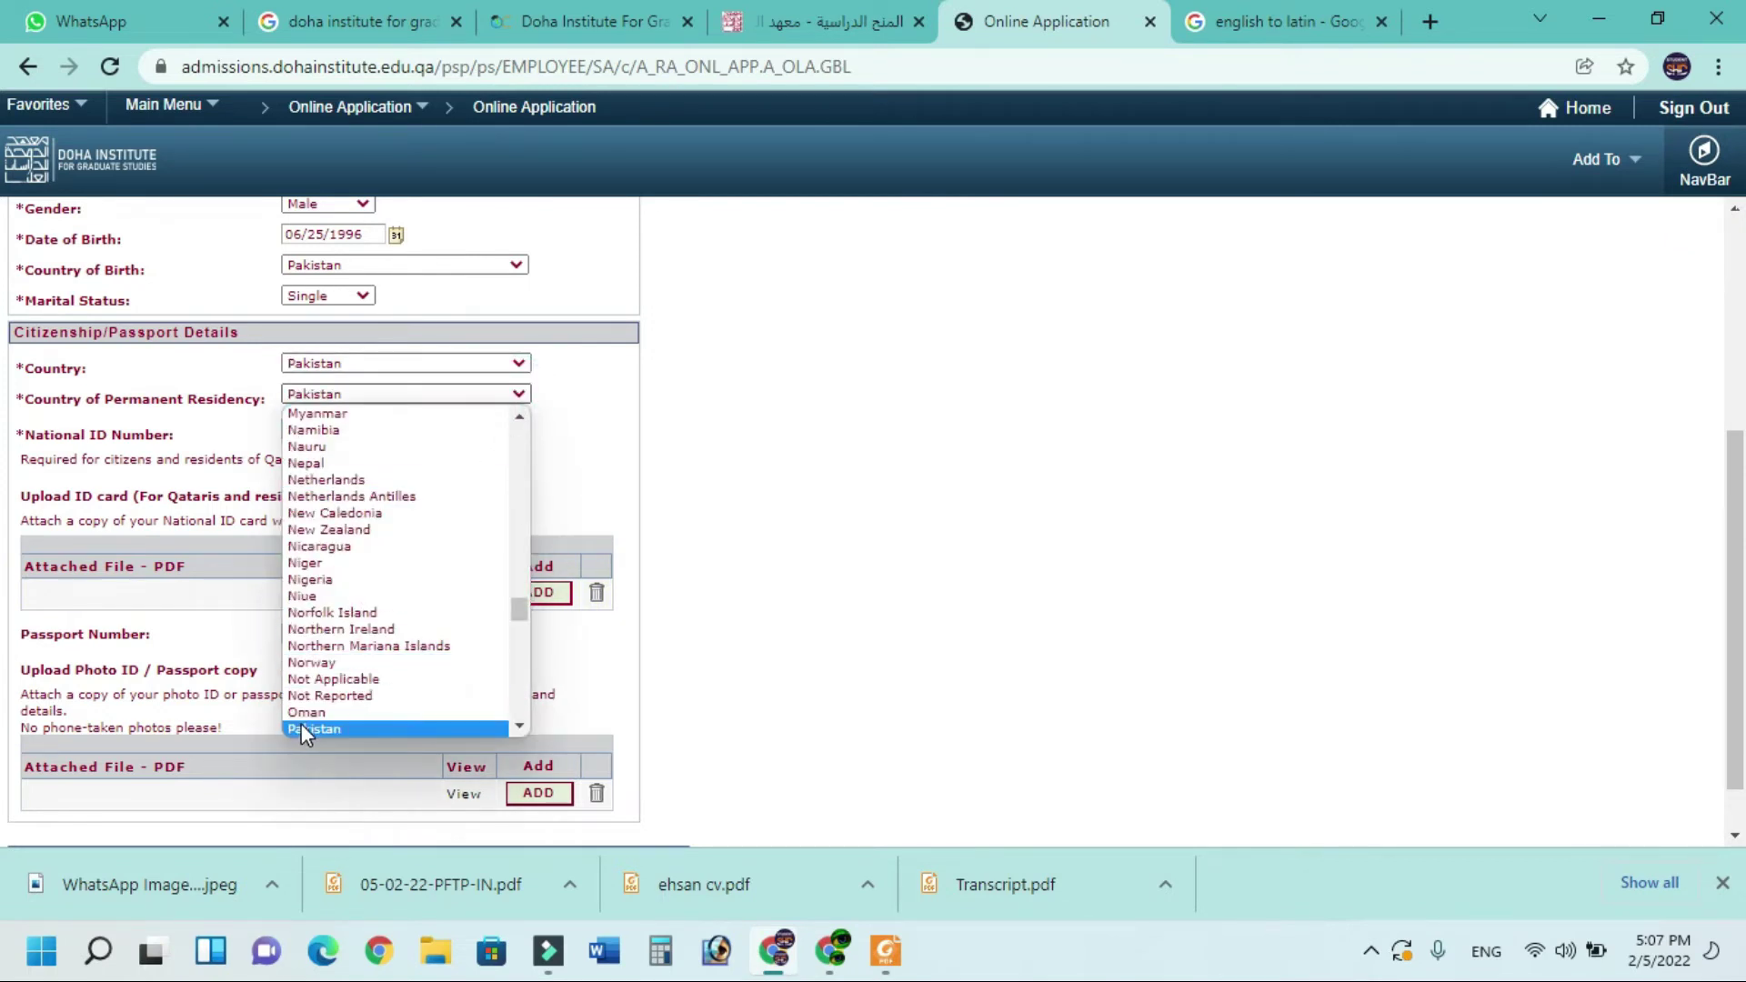
{"action": "left_click", "coordinate": [302, 723]}
{"action": "left_click", "coordinate": [328, 430]}
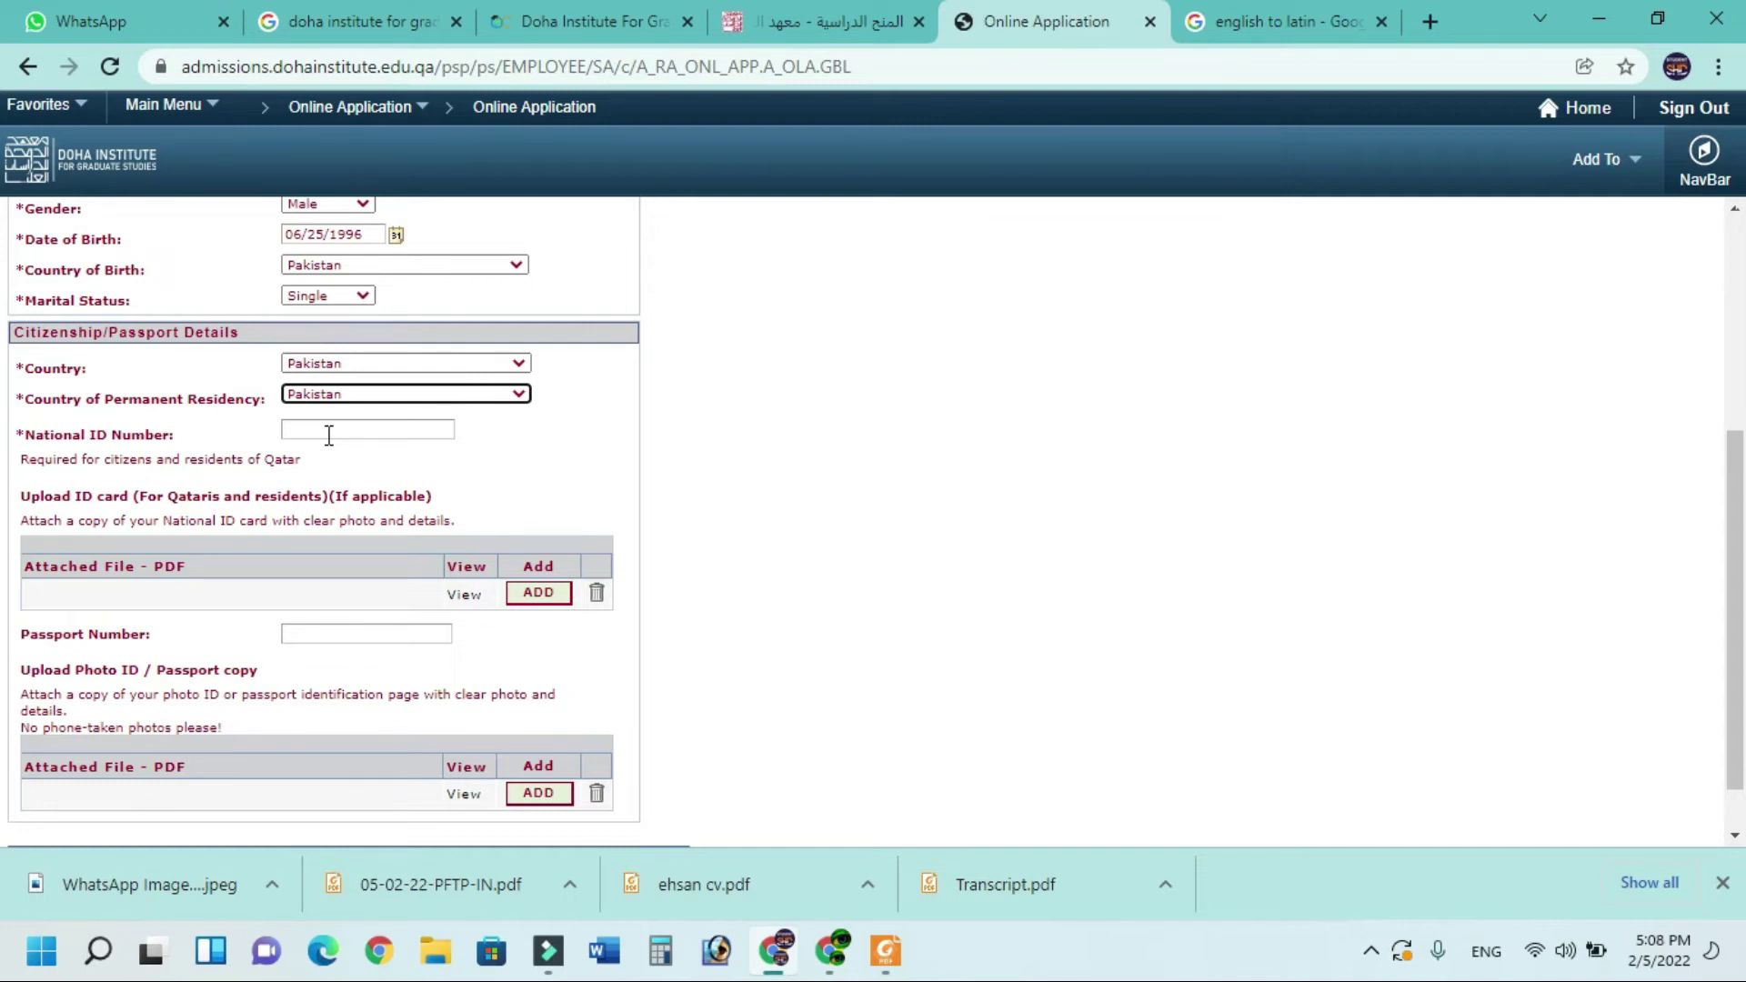
Enter N/A as the National ID Number and fill in the passport number
{"action": "left_click", "coordinate": [329, 435]}
{"action": "scroll", "coordinate": [363, 386], "scroll_direction": "down", "scroll_amount": 1}
{"action": "type", "text": "N/A"}
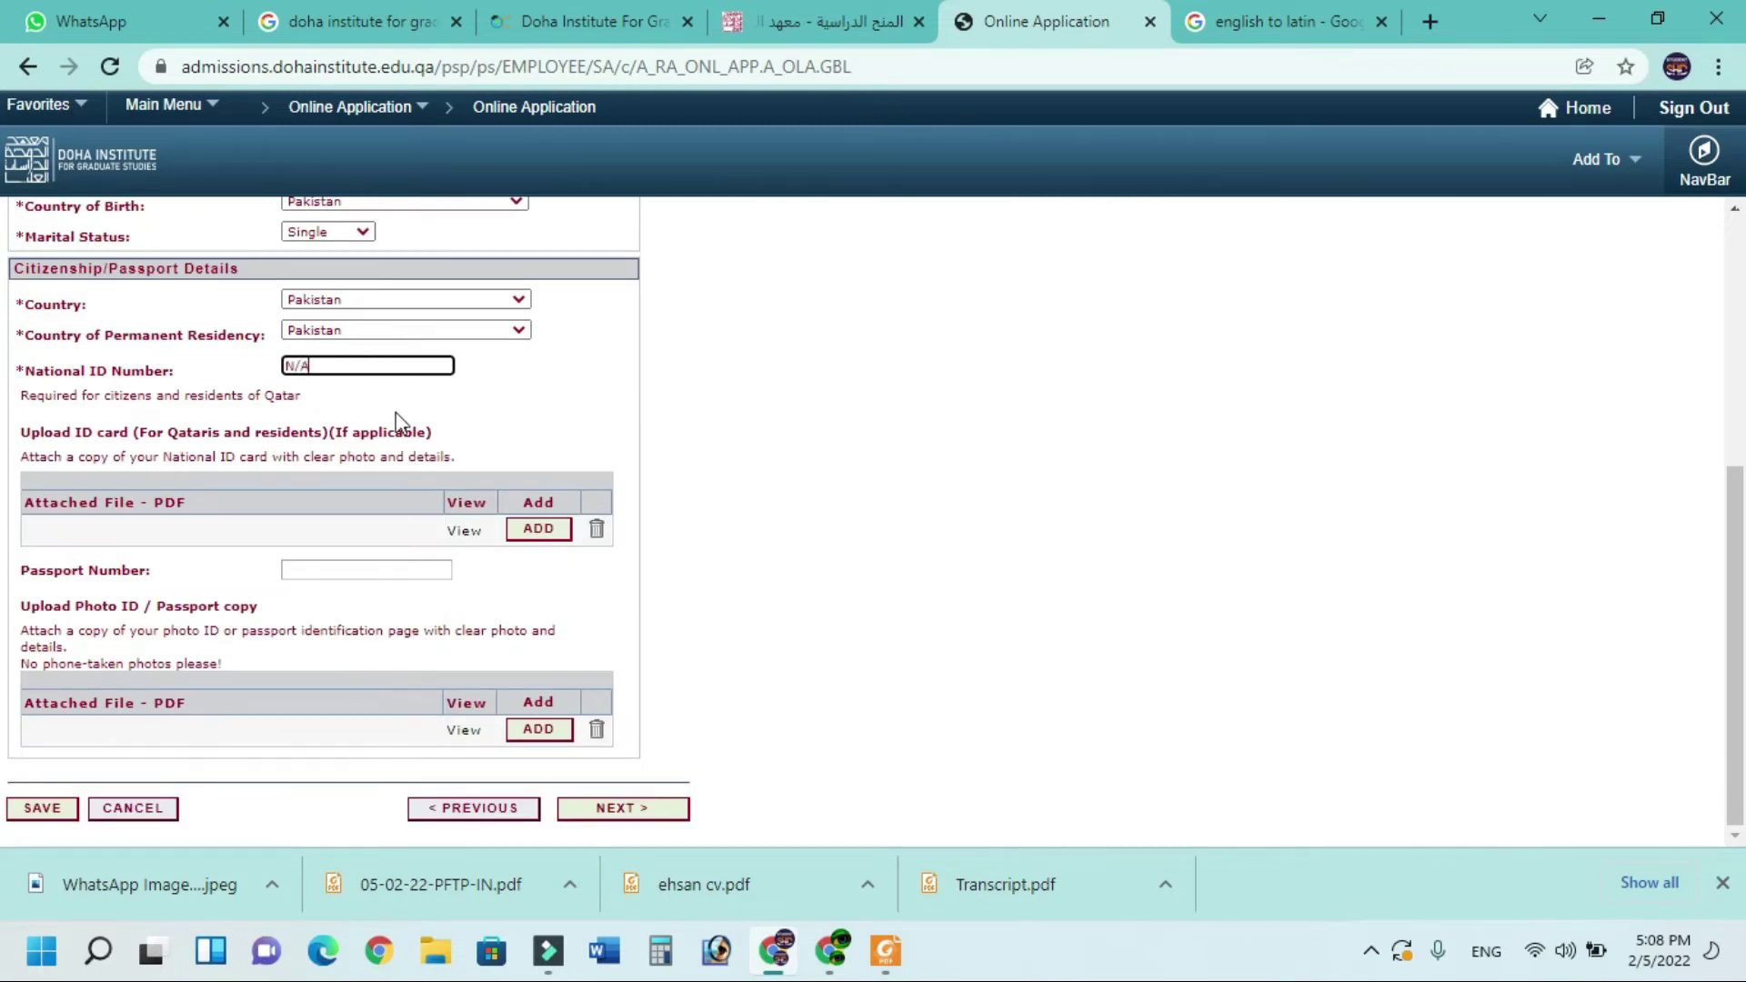
{"action": "left_click", "coordinate": [333, 566]}
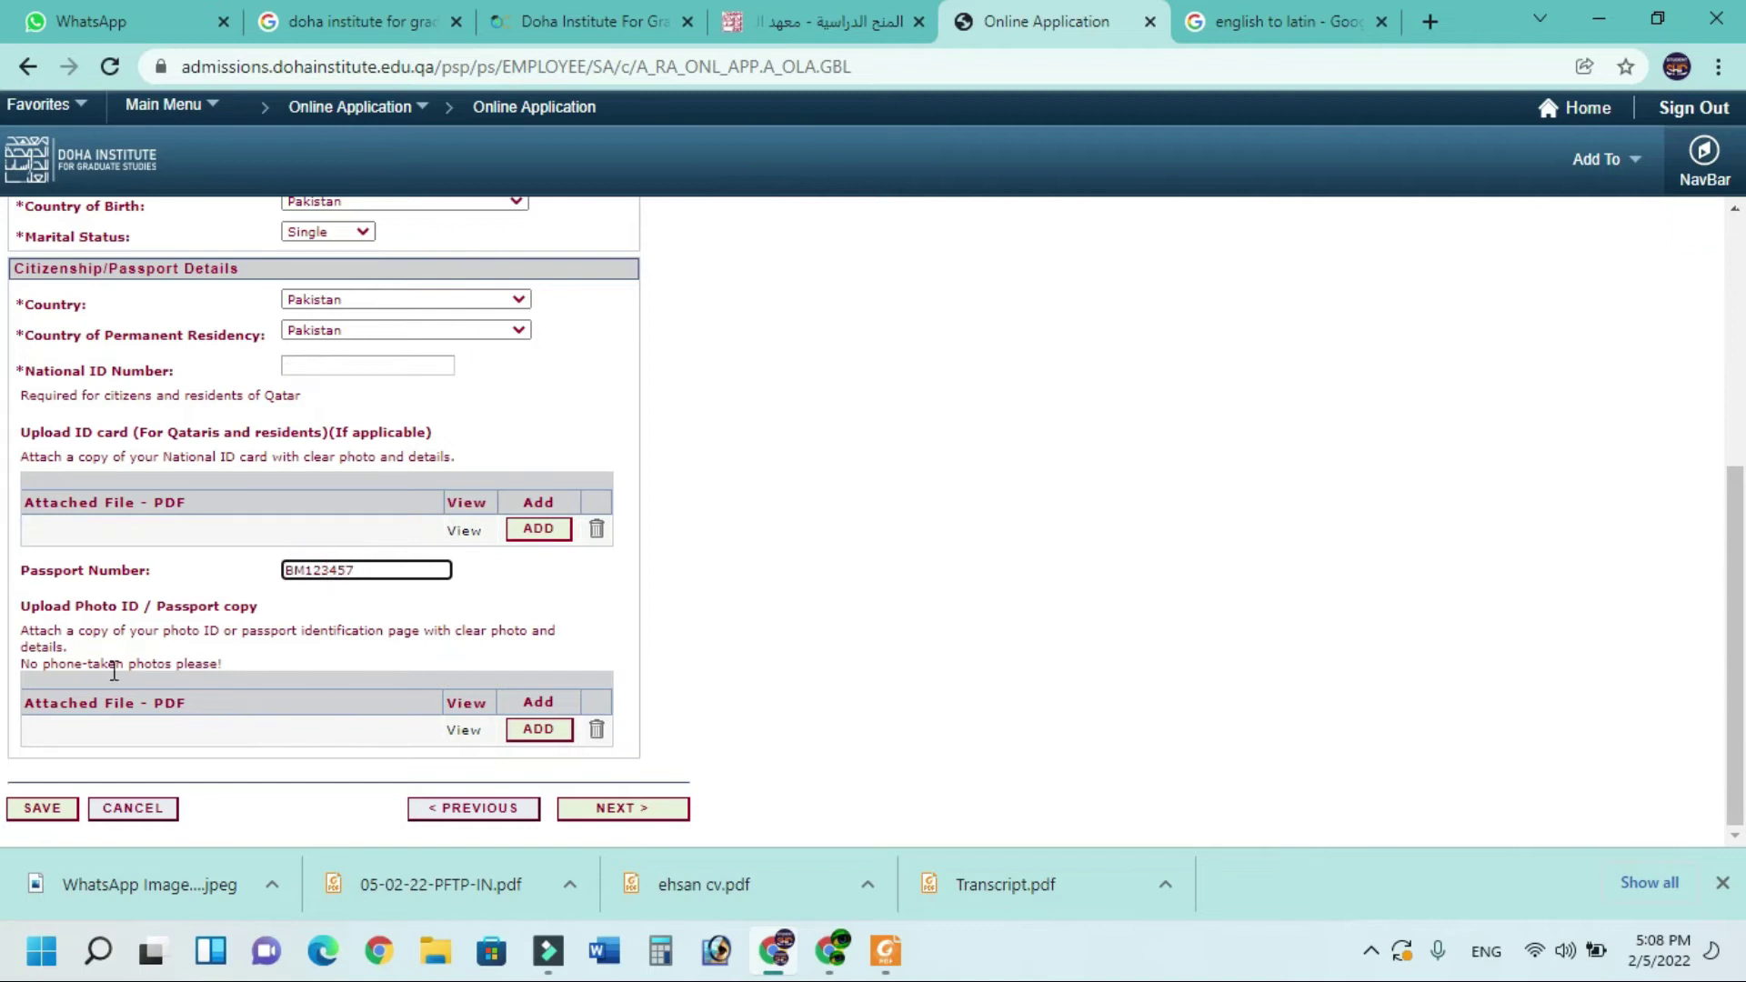
Upload Doc1 from the Desktop as the photo ID / passport copy
{"action": "left_click", "coordinate": [540, 730]}
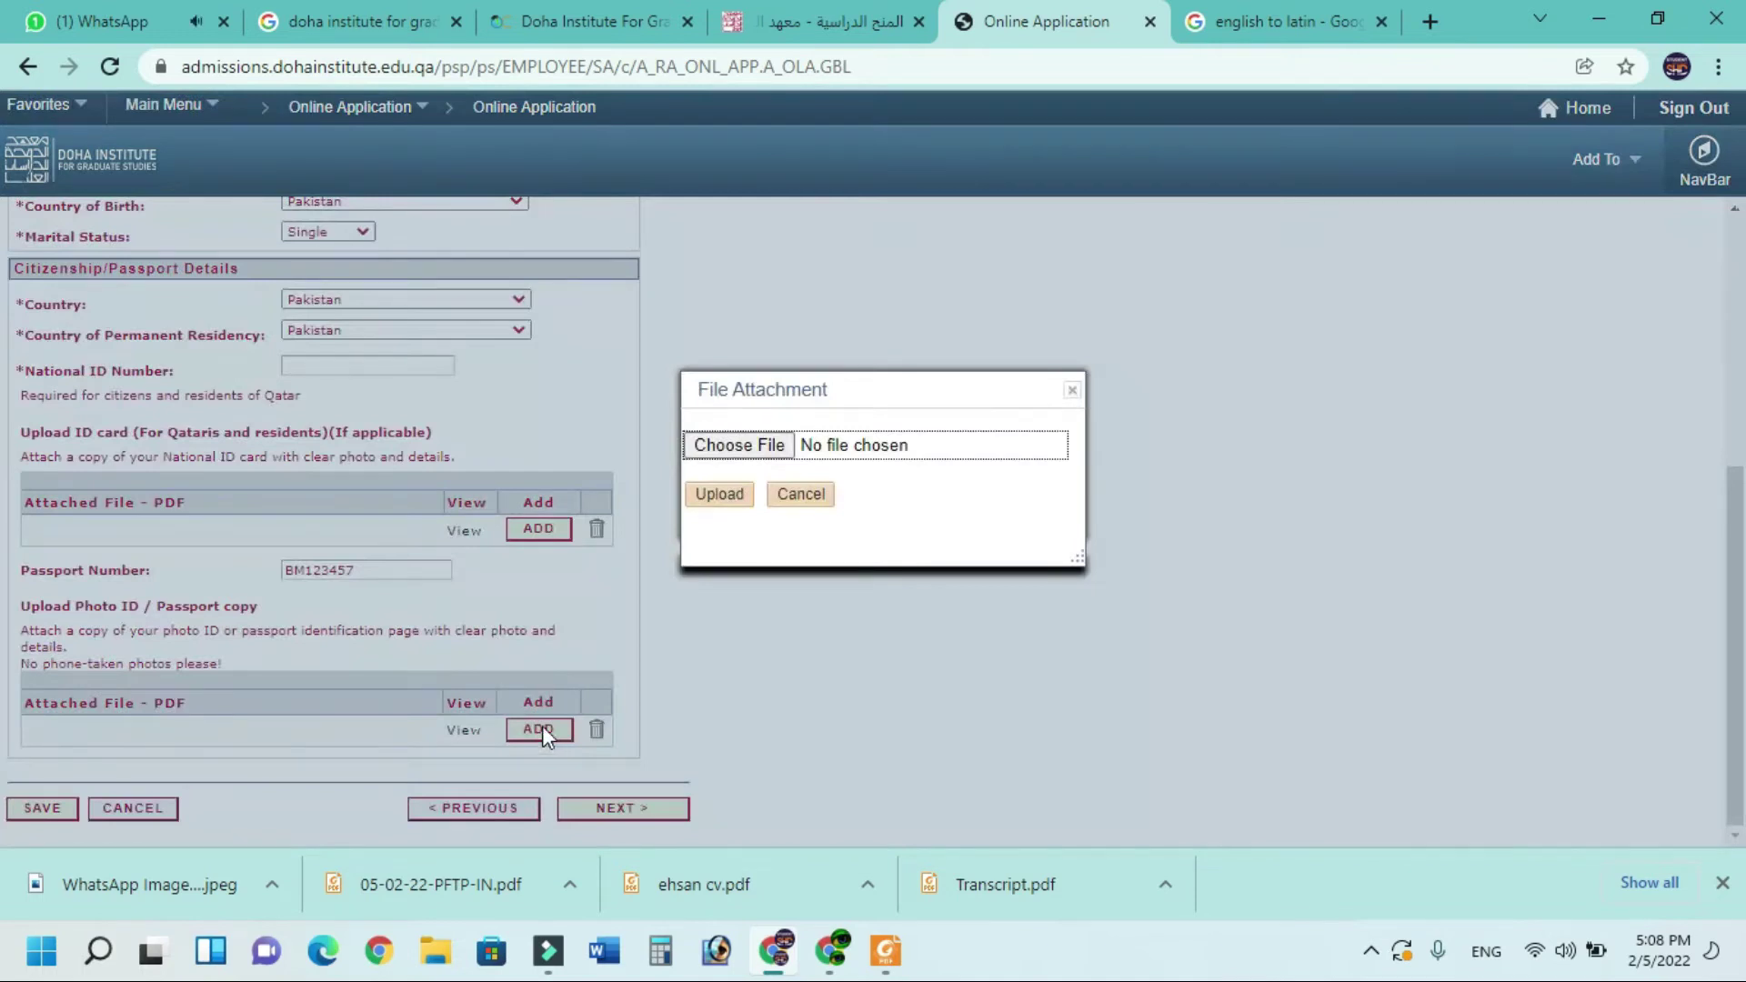
{"action": "left_click", "coordinate": [725, 449]}
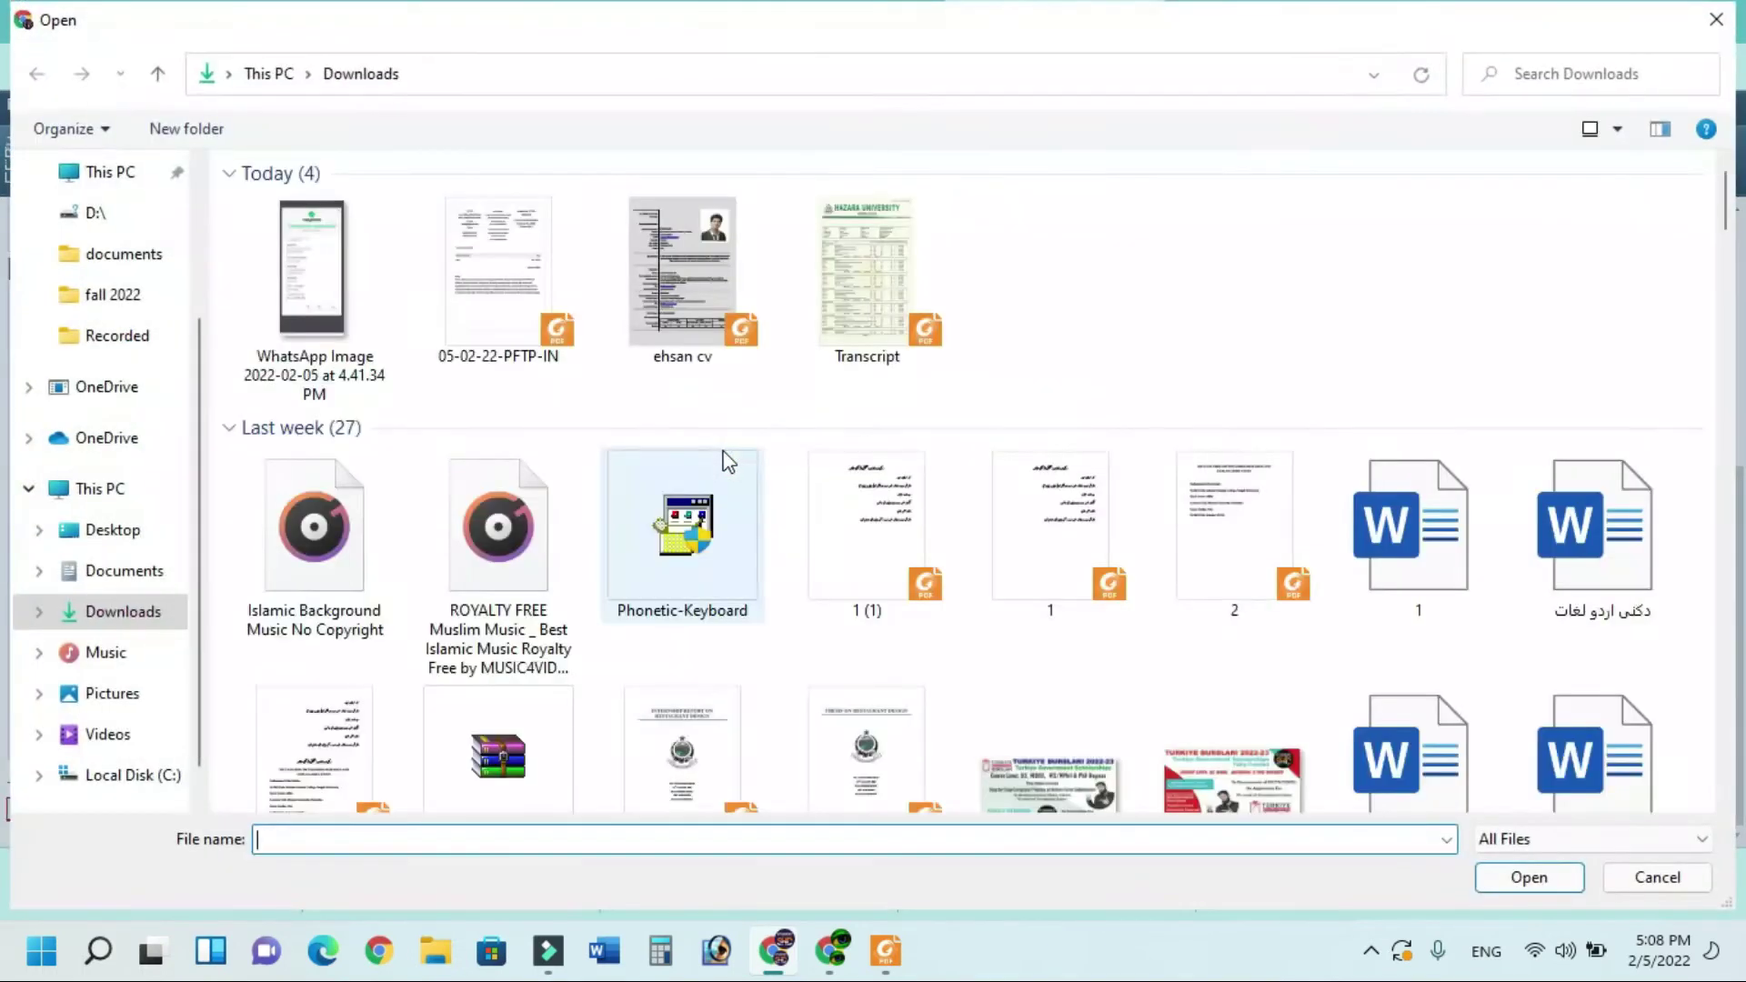
{"action": "scroll", "coordinate": [136, 427], "scroll_direction": "up", "scroll_amount": 3}
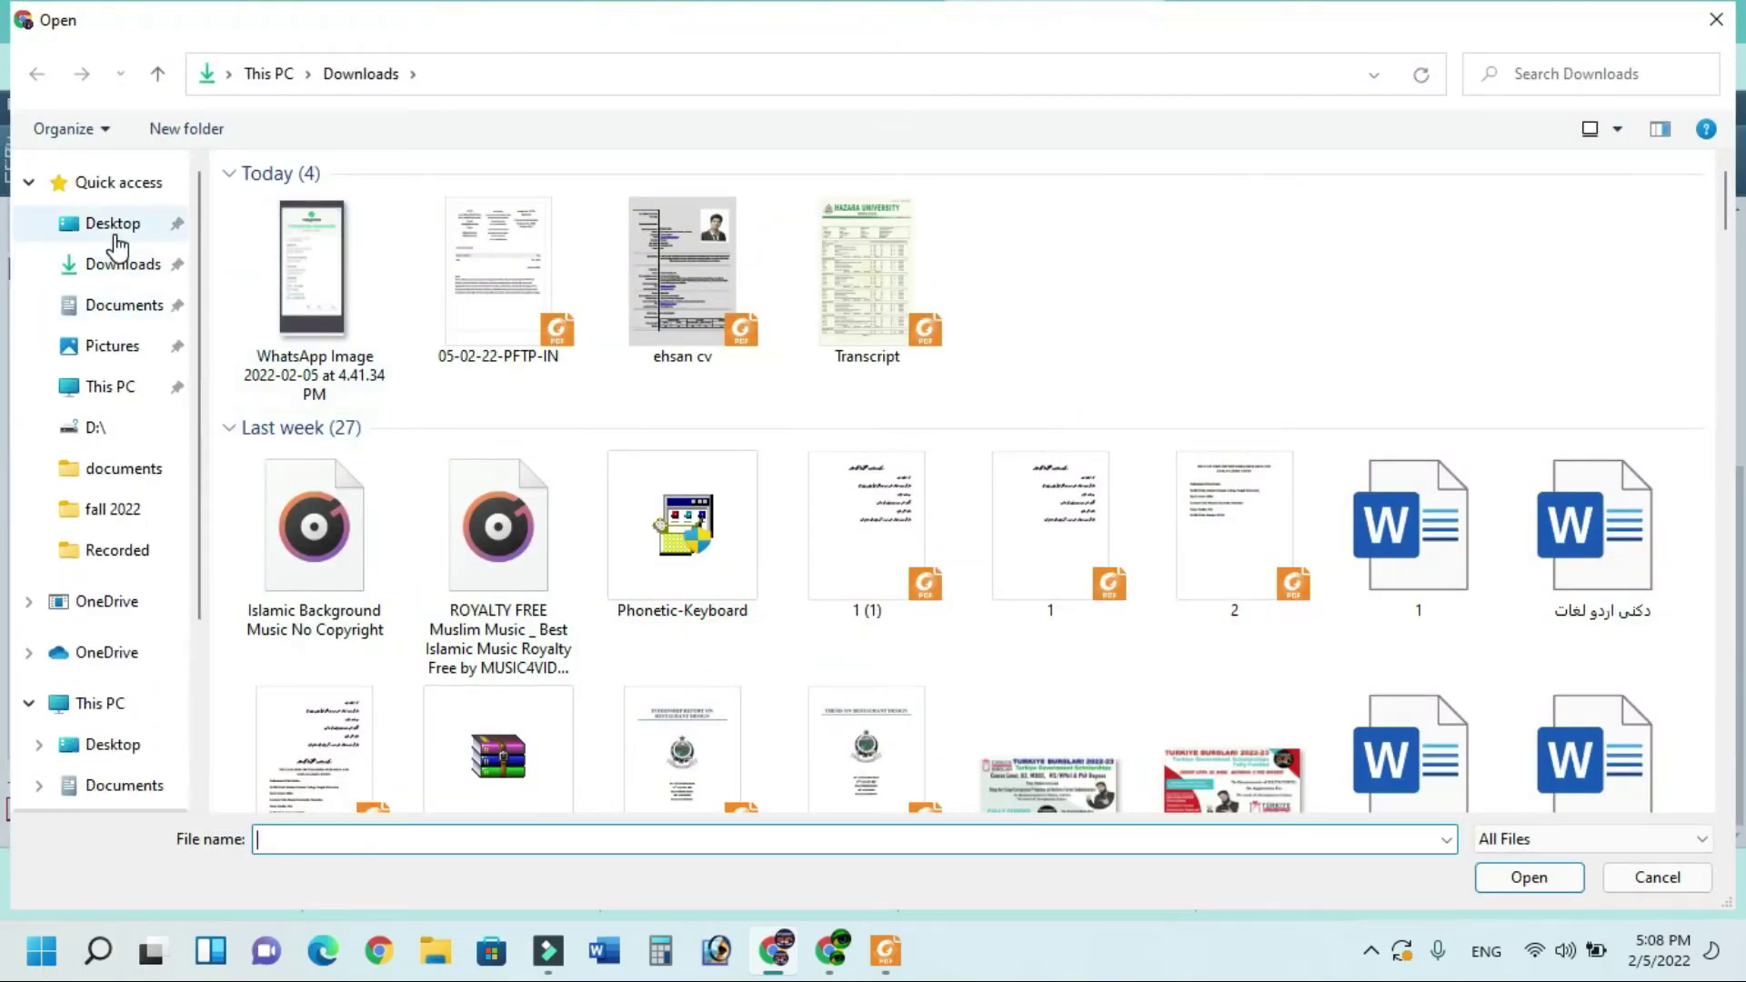
{"action": "left_click", "coordinate": [114, 227]}
{"action": "left_click", "coordinate": [265, 244]}
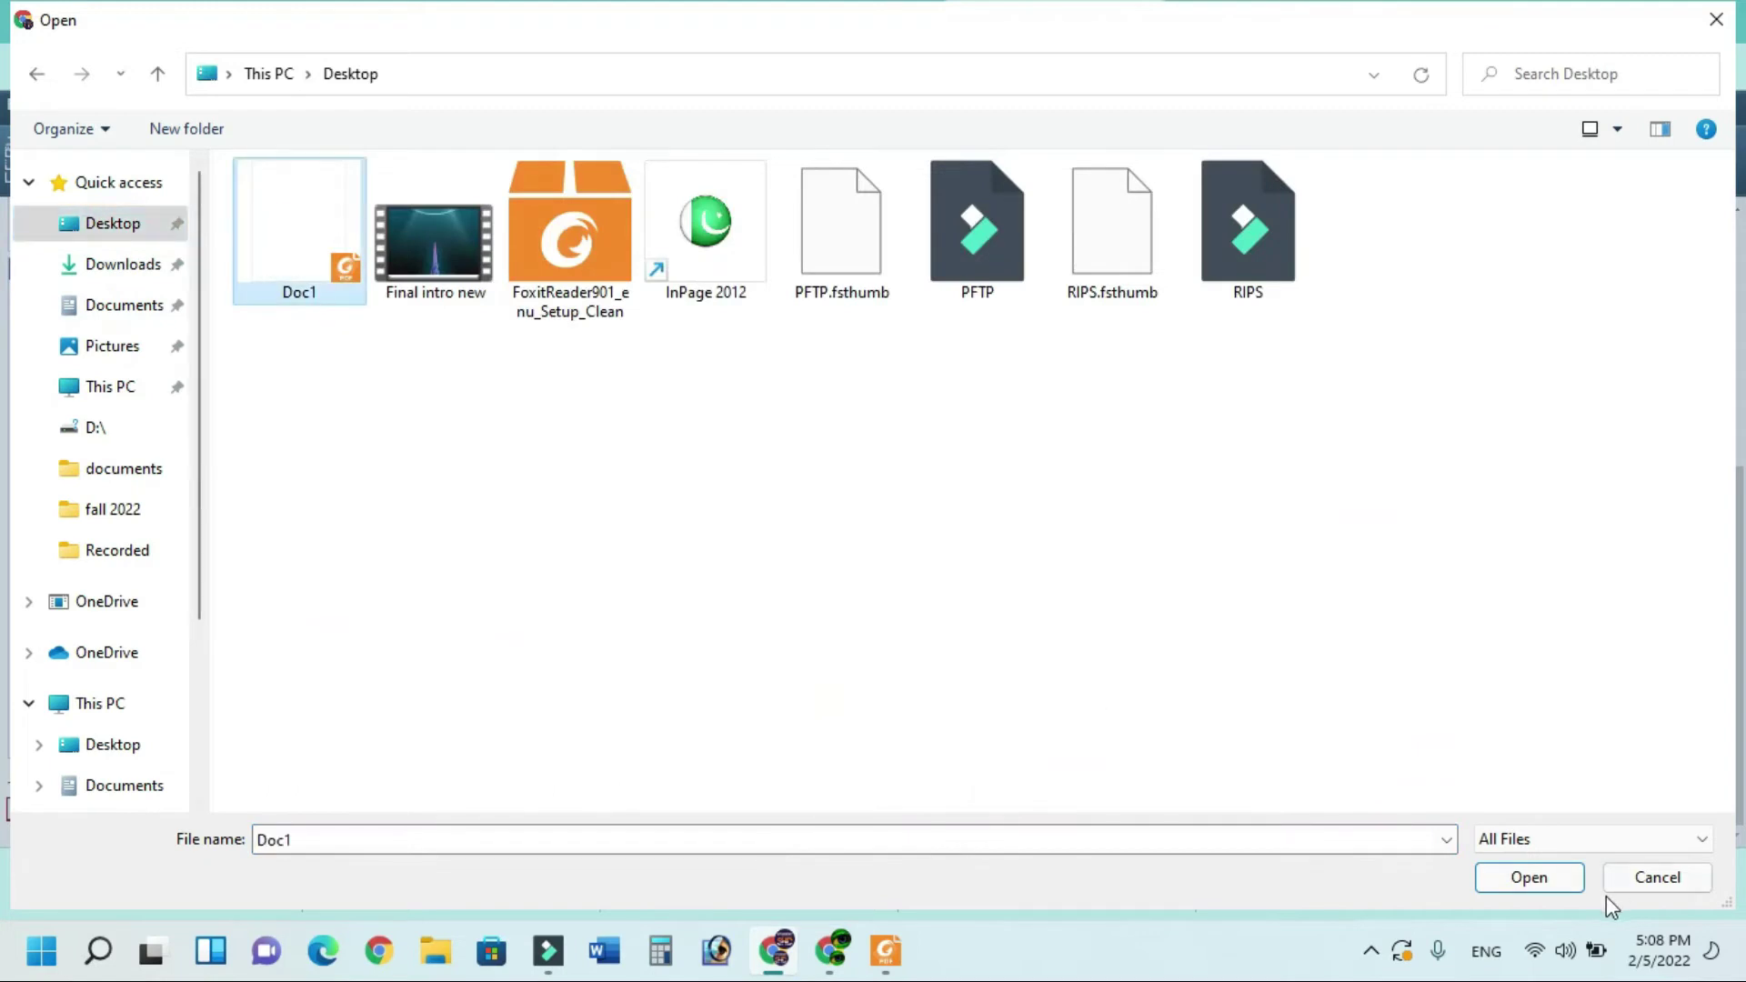
{"action": "left_click", "coordinate": [1528, 880]}
{"action": "left_click", "coordinate": [719, 495]}
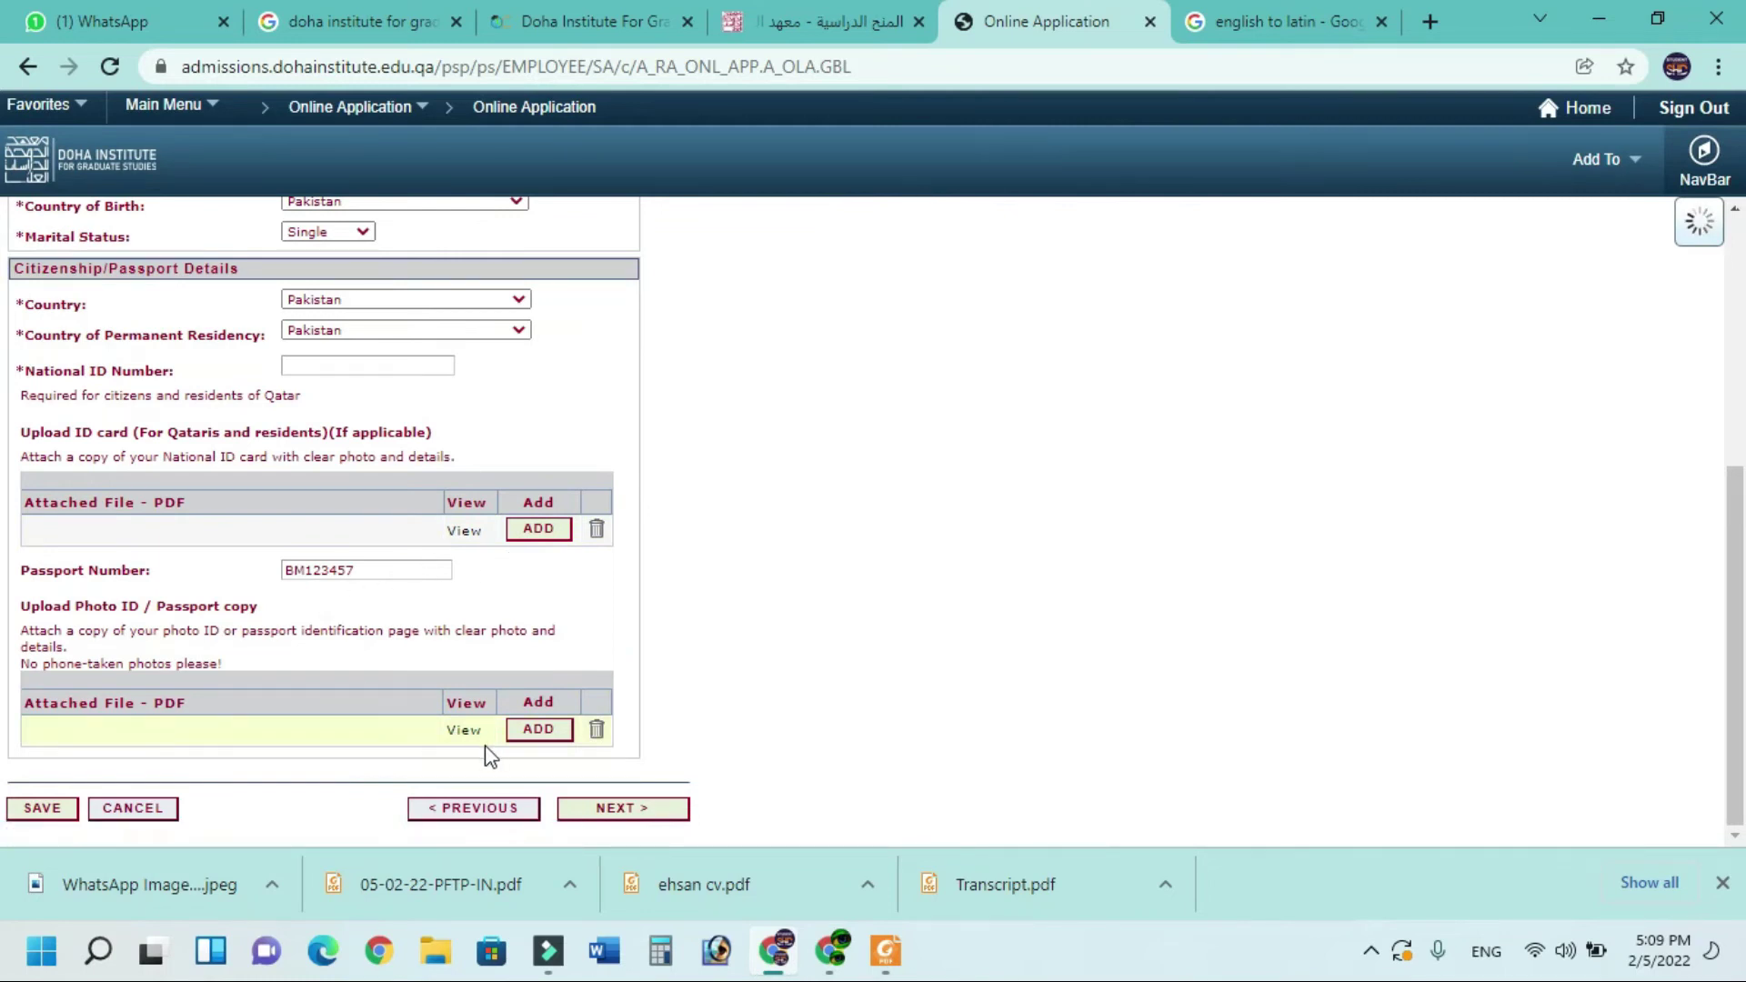
{"action": "left_click", "coordinate": [632, 811]}
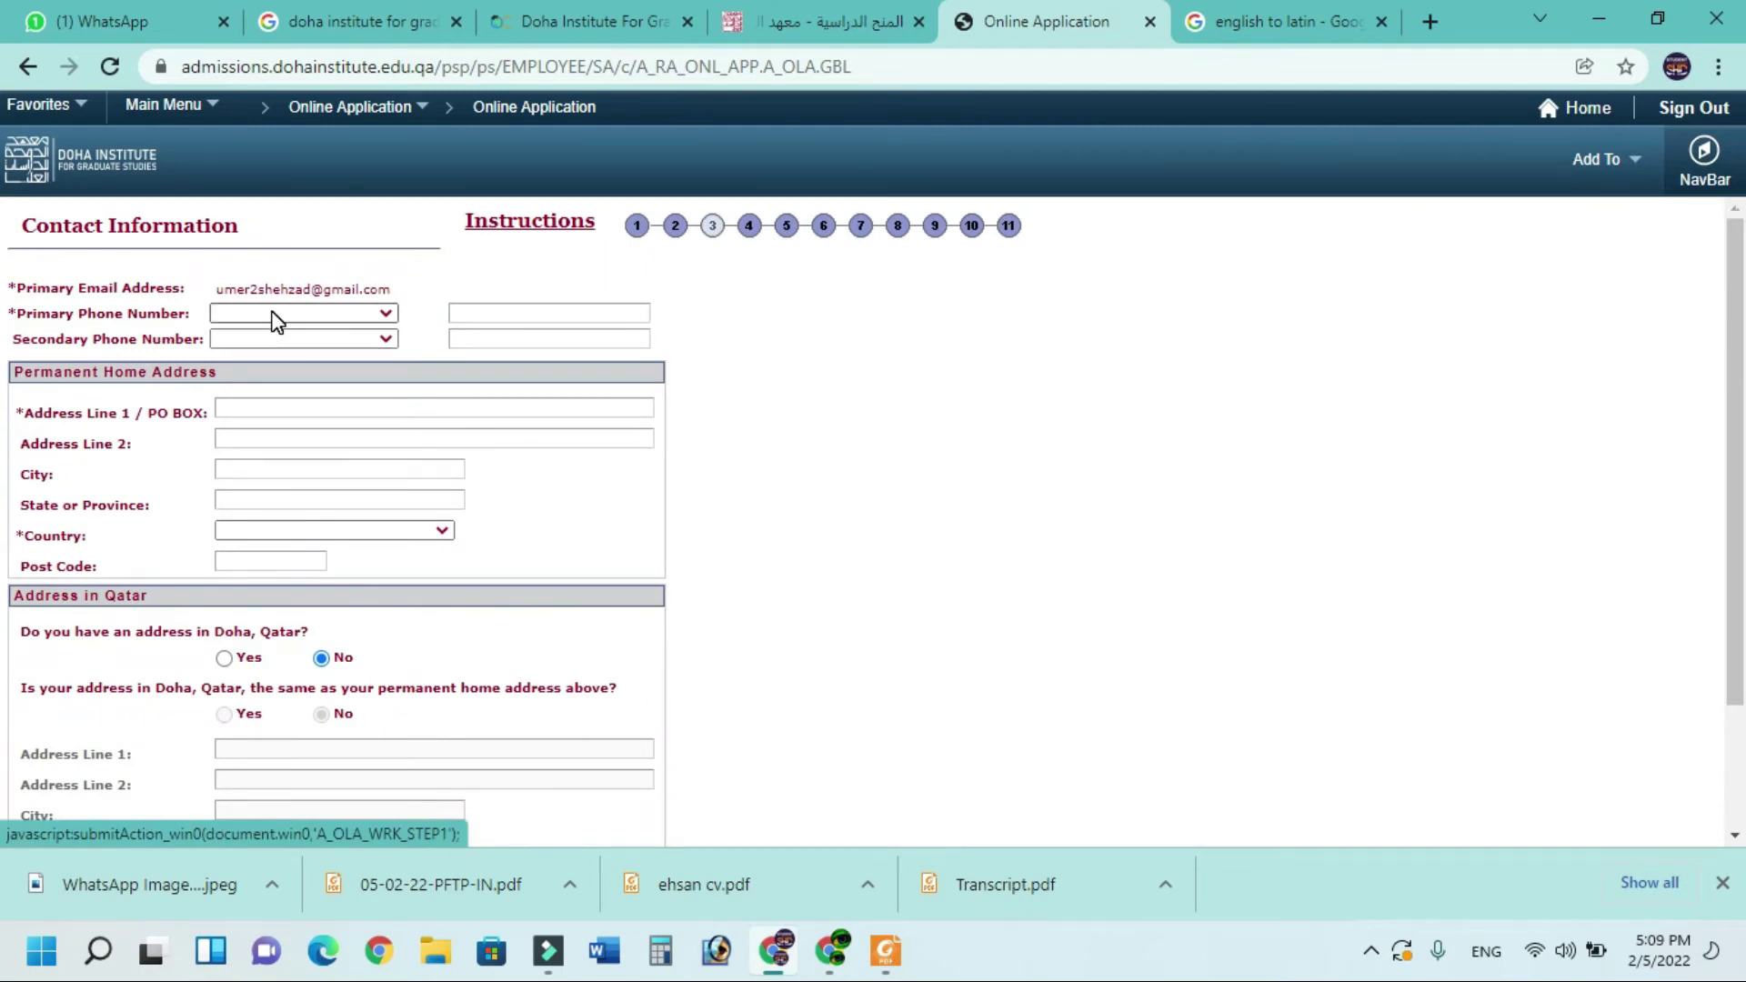
Set both phone country codes to Pakistan and enter the primary phone number
{"action": "left_click", "coordinate": [325, 315]}
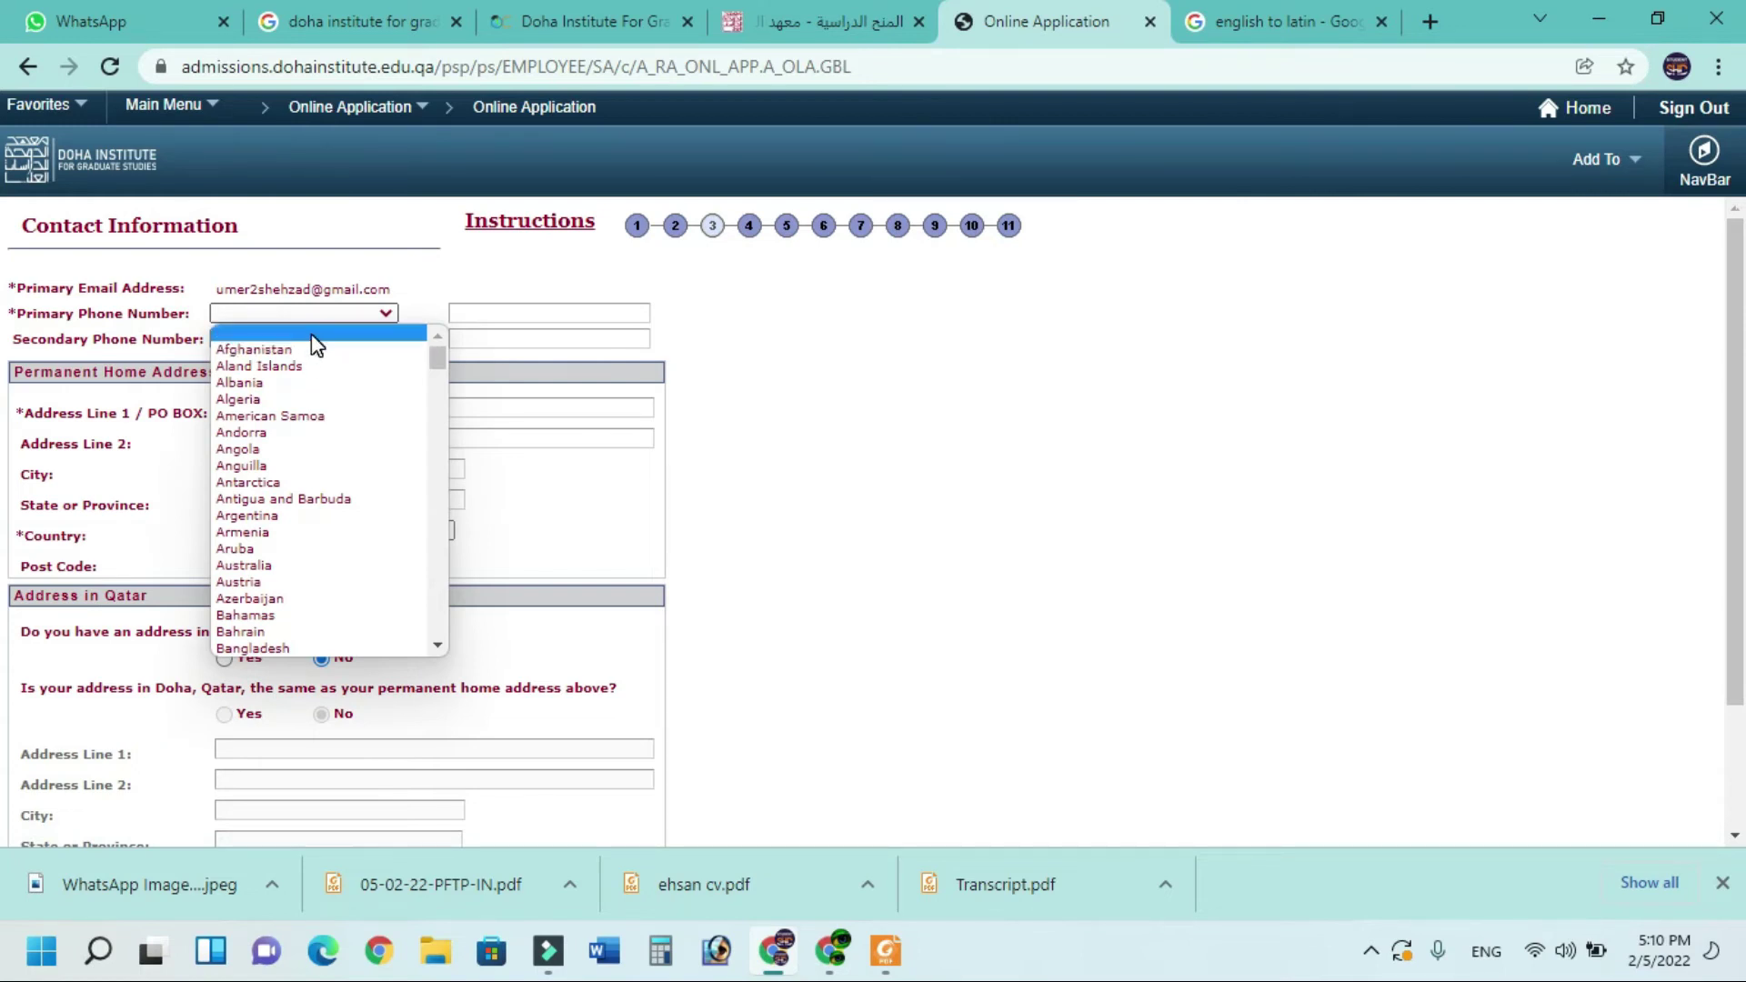
{"action": "key", "text": "p"}
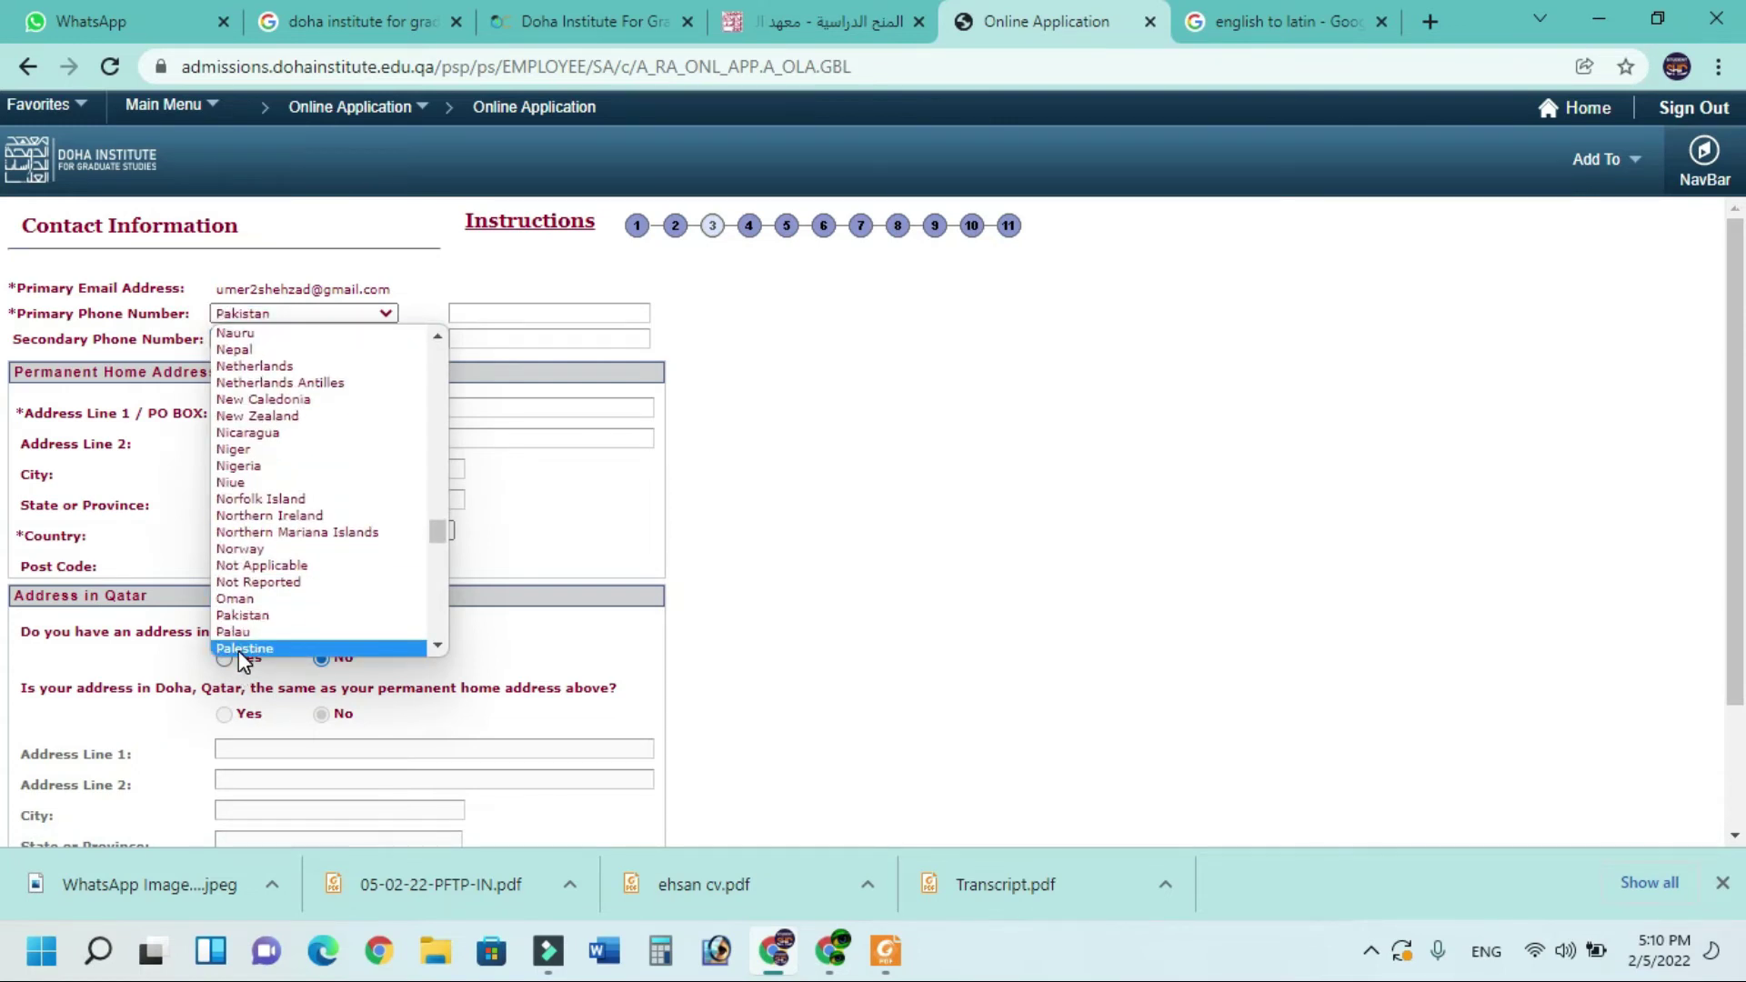
{"action": "left_click", "coordinate": [242, 615]}
{"action": "left_click", "coordinate": [305, 338]}
{"action": "key", "text": "p"}
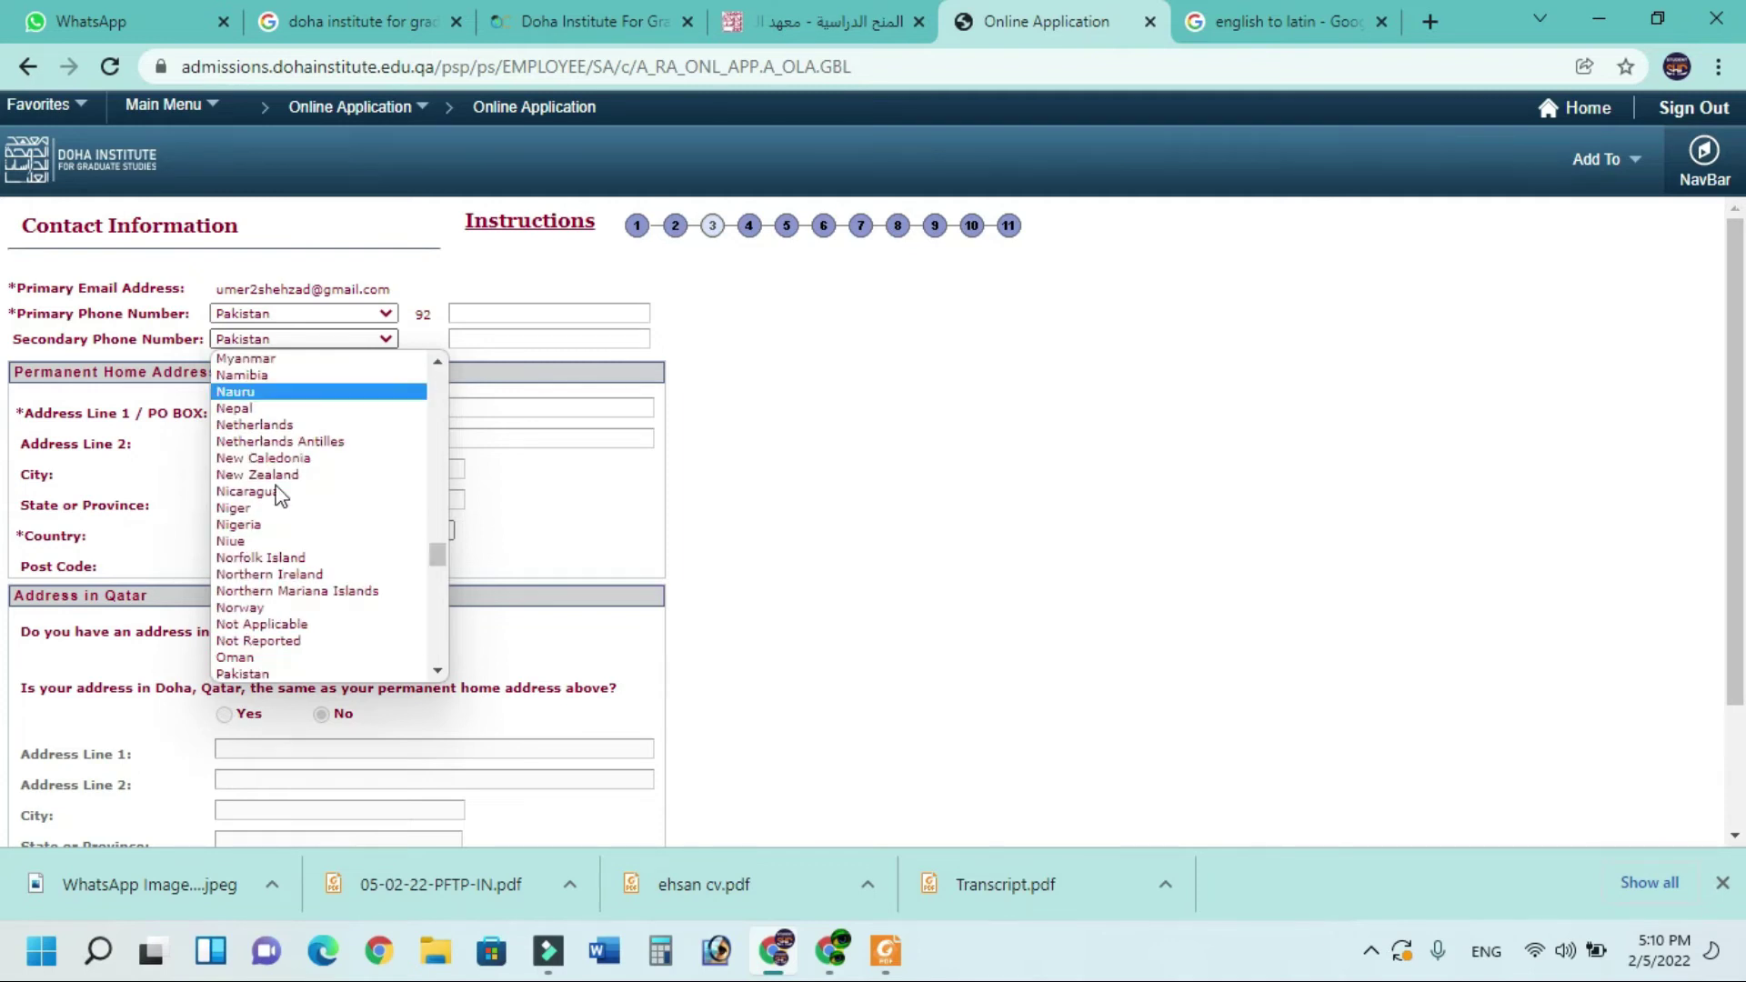
{"action": "left_click", "coordinate": [242, 657]}
{"action": "left_click", "coordinate": [497, 315]}
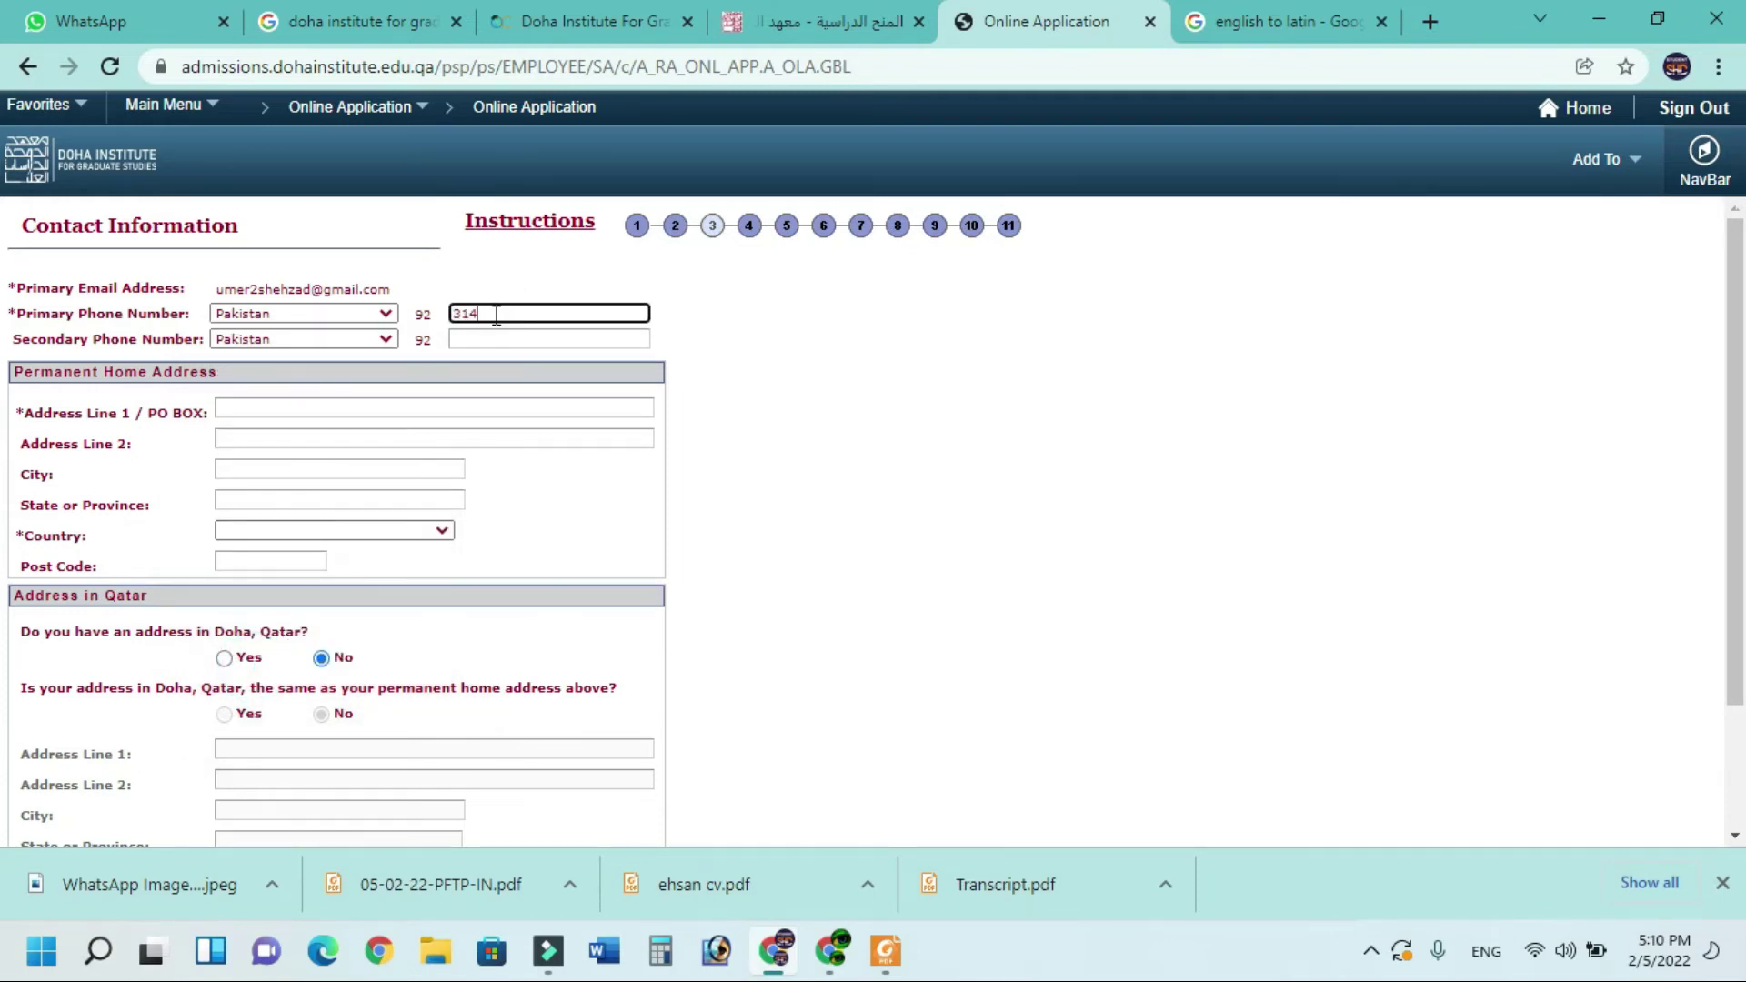
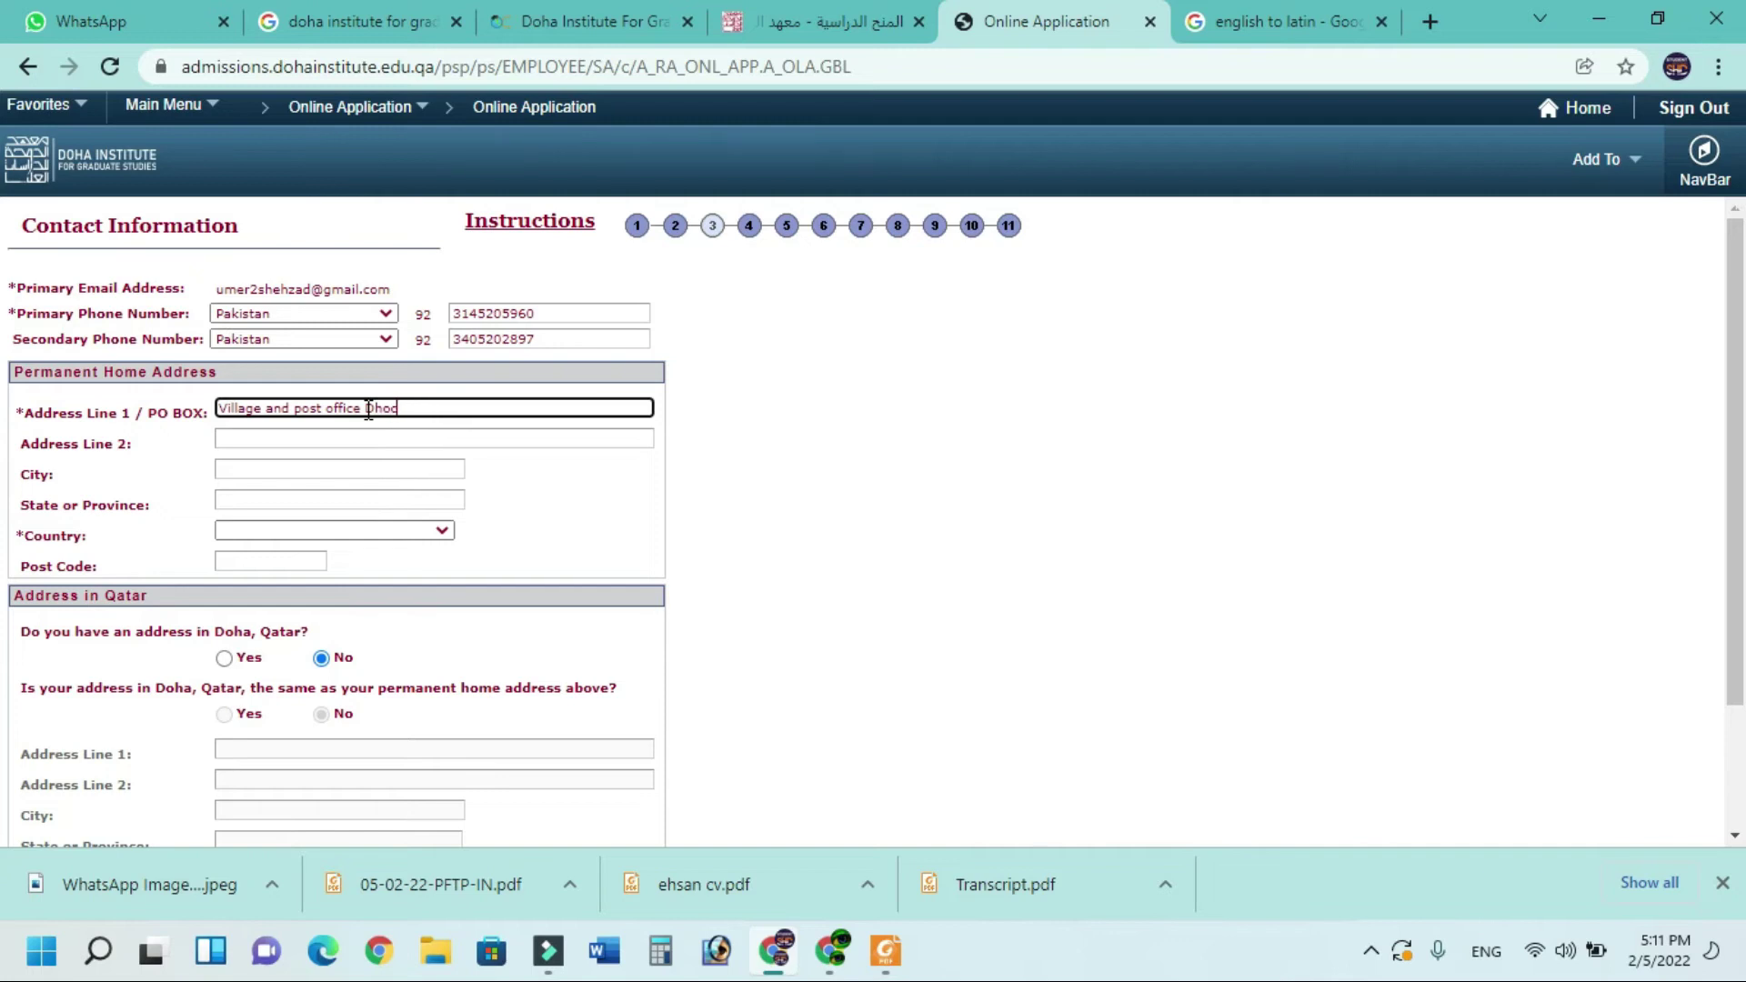
Fill in the permanent home address lines, city, province, Pakistan as country and post code
{"action": "type", "text": "ial"}
{"action": "key", "text": "Tab"}
{"action": "type", "text": "Tehsil and District mansehra"}
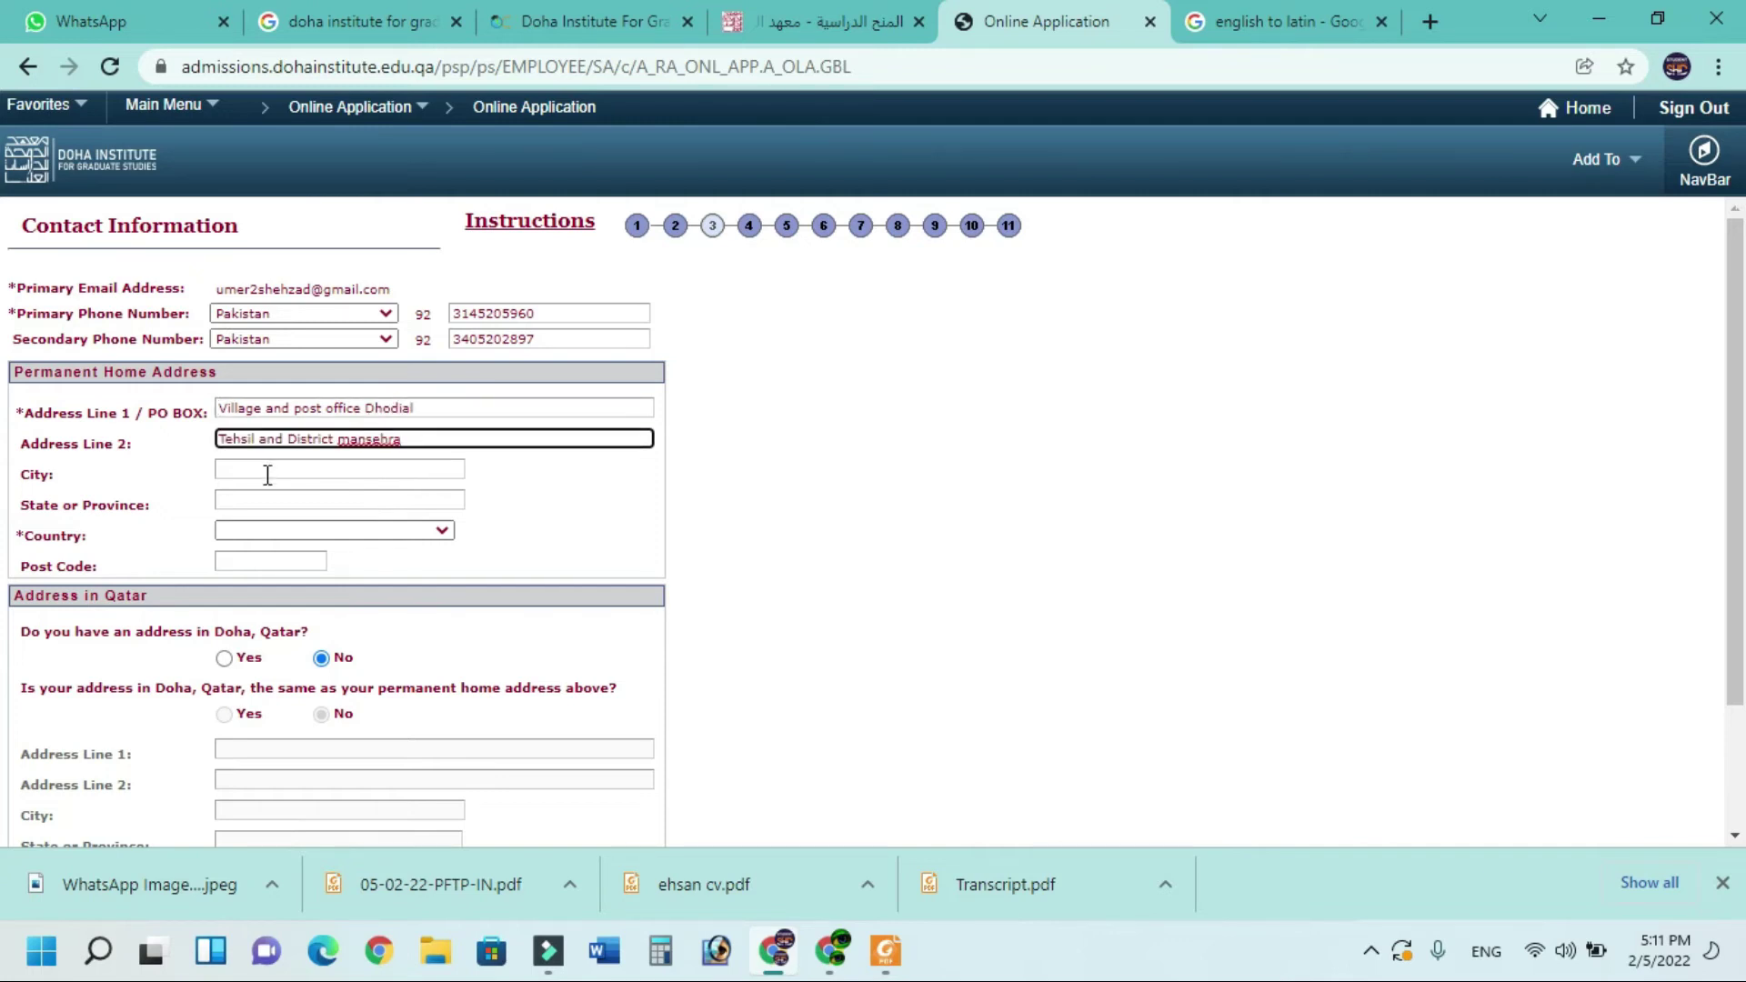
{"action": "left_click", "coordinate": [277, 469]}
{"action": "type", "text": "Mansehra"}
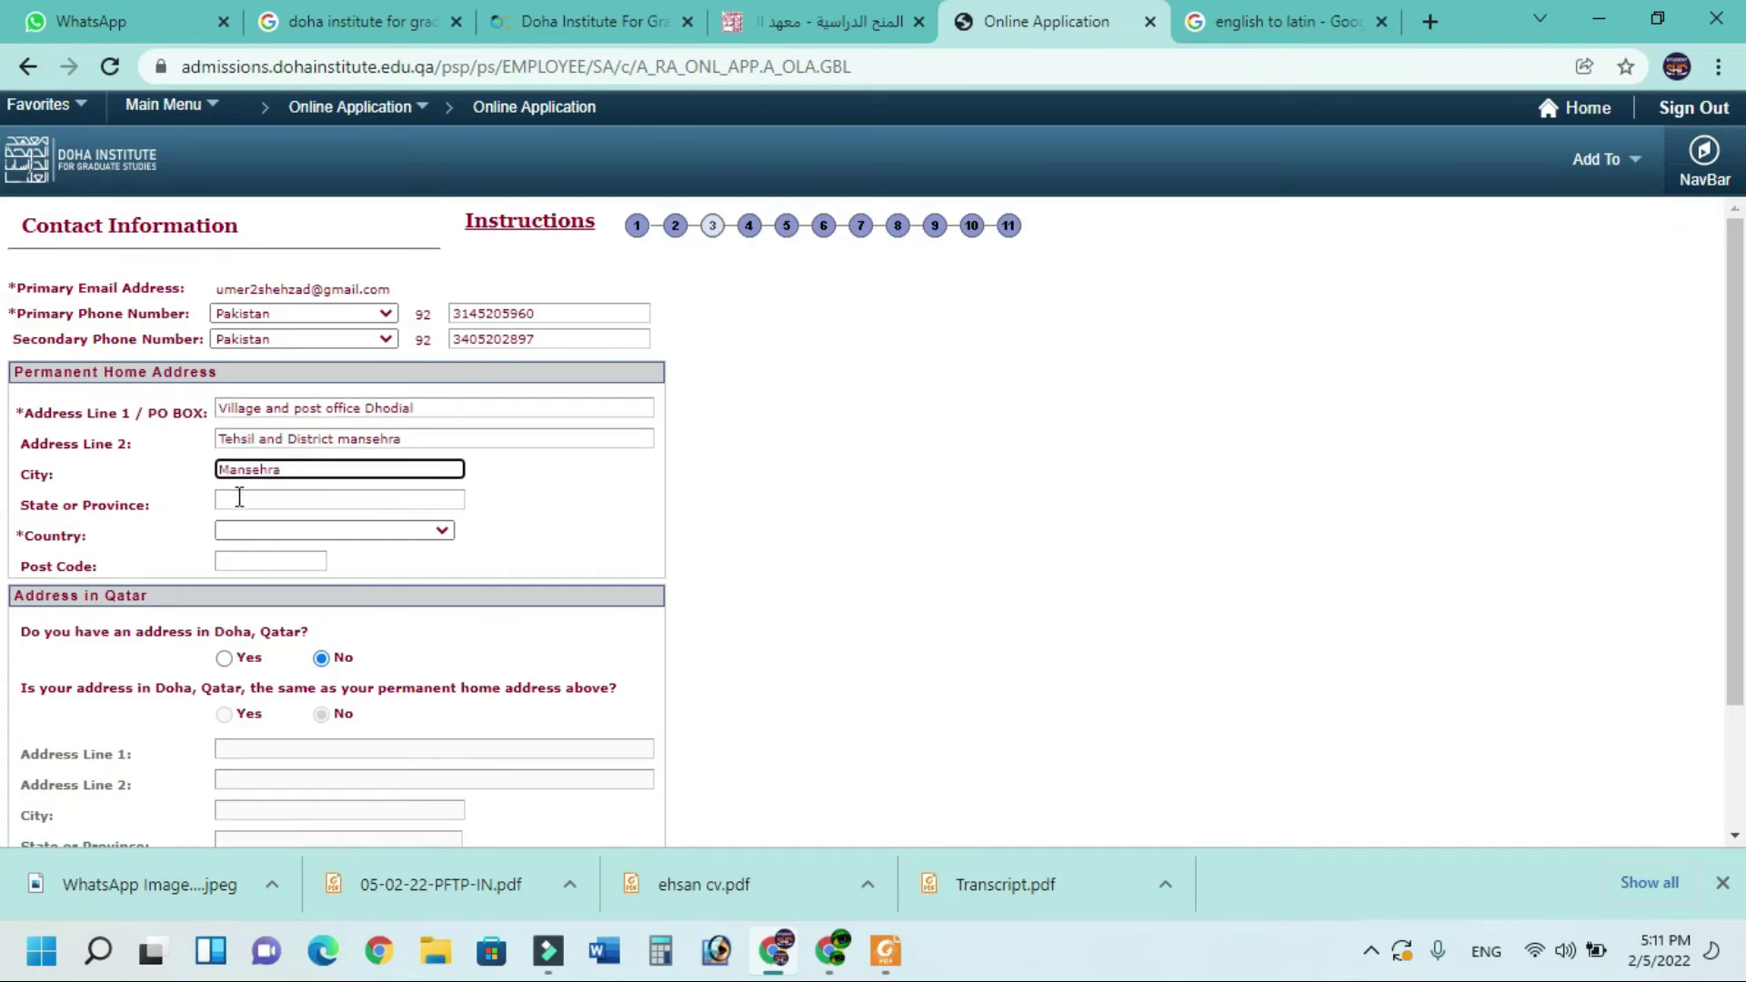
{"action": "left_click", "coordinate": [240, 499]}
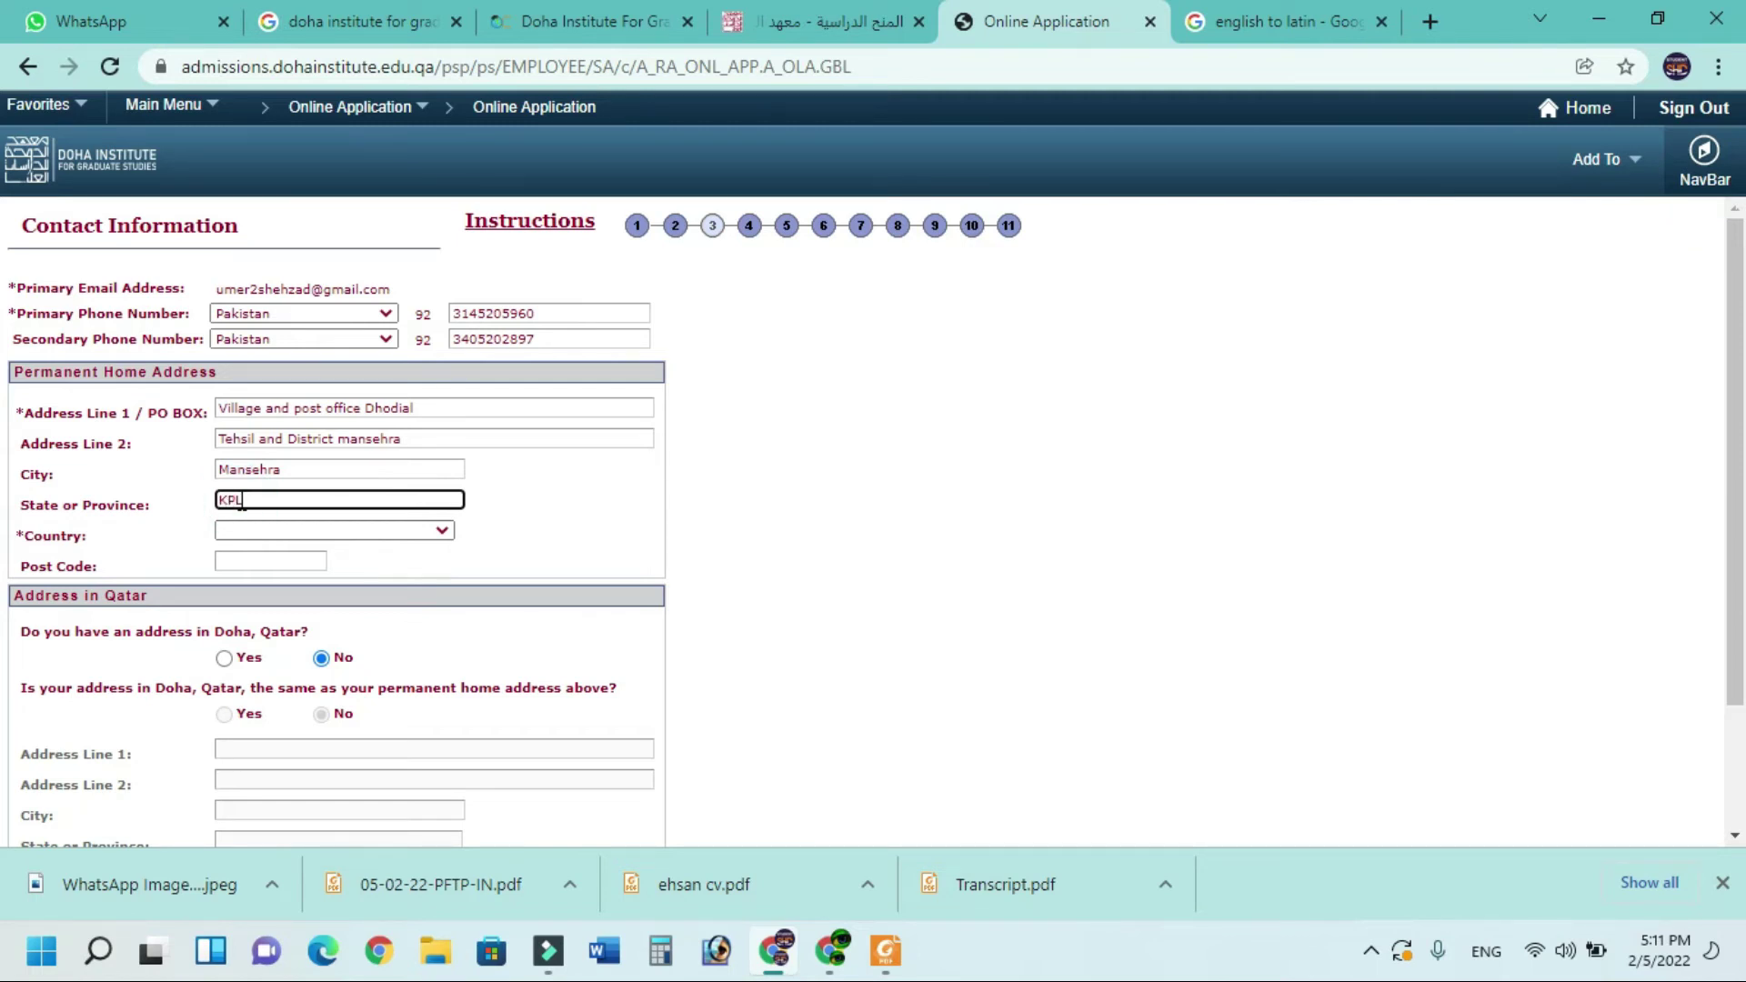
{"action": "left_click", "coordinate": [326, 536]}
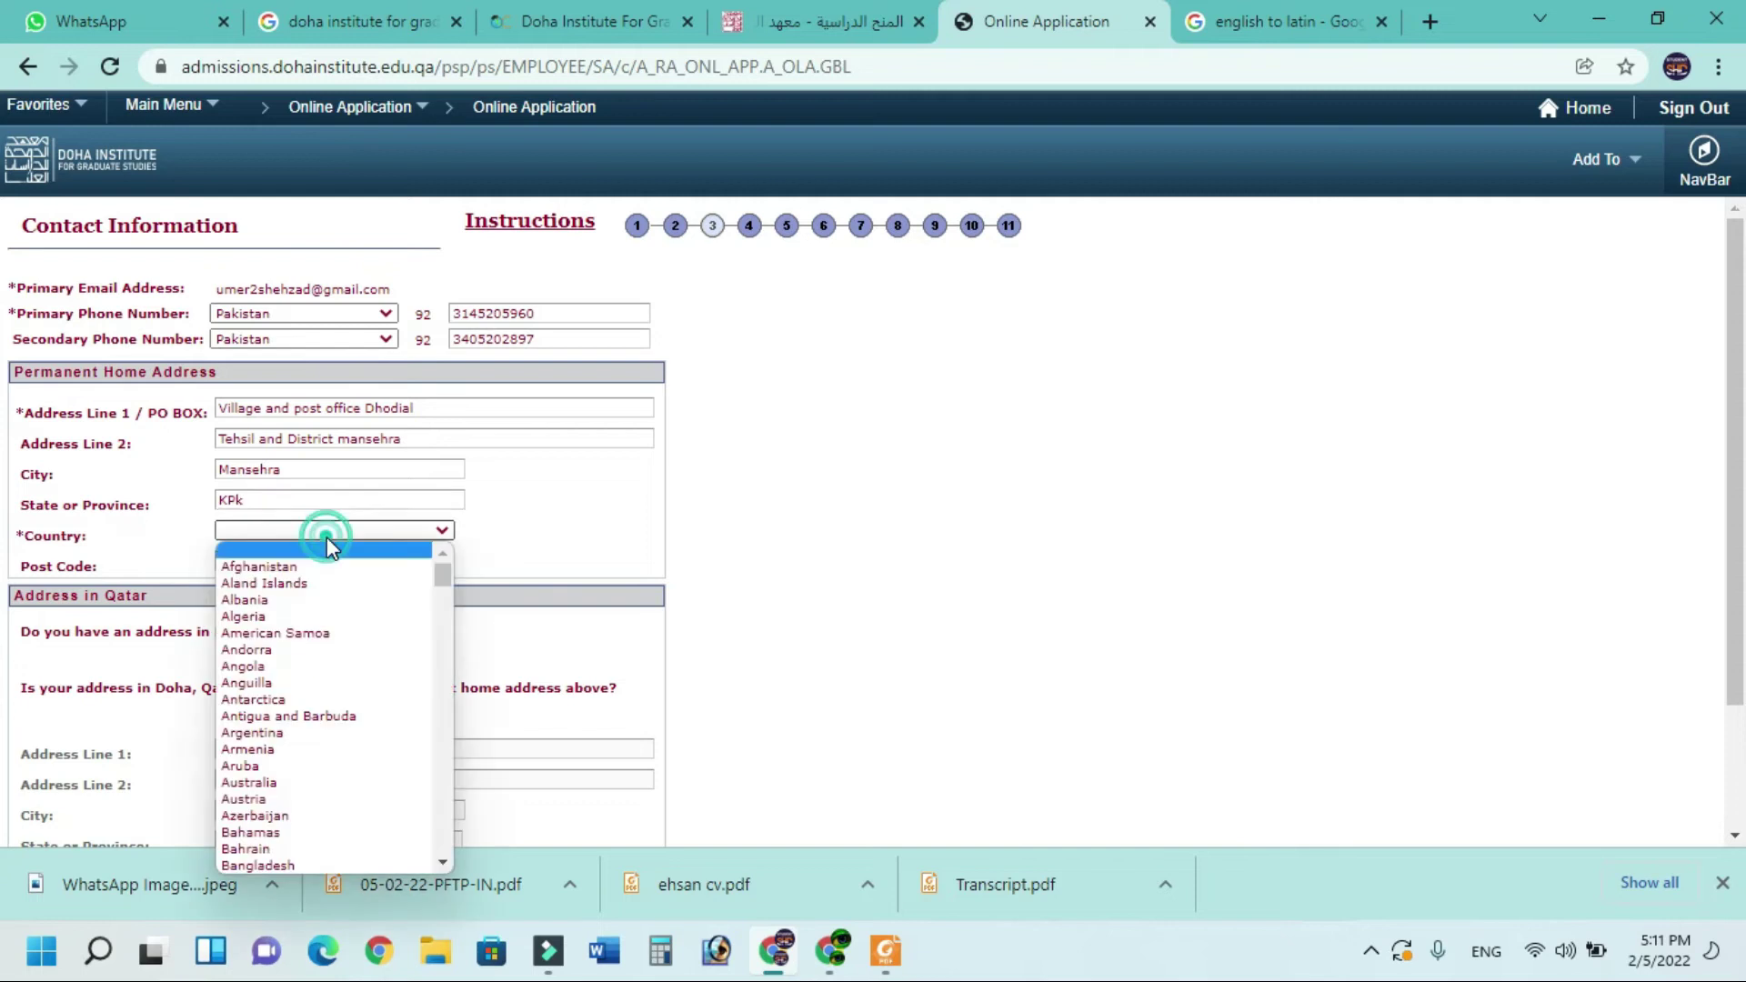
{"action": "key", "text": "p"}
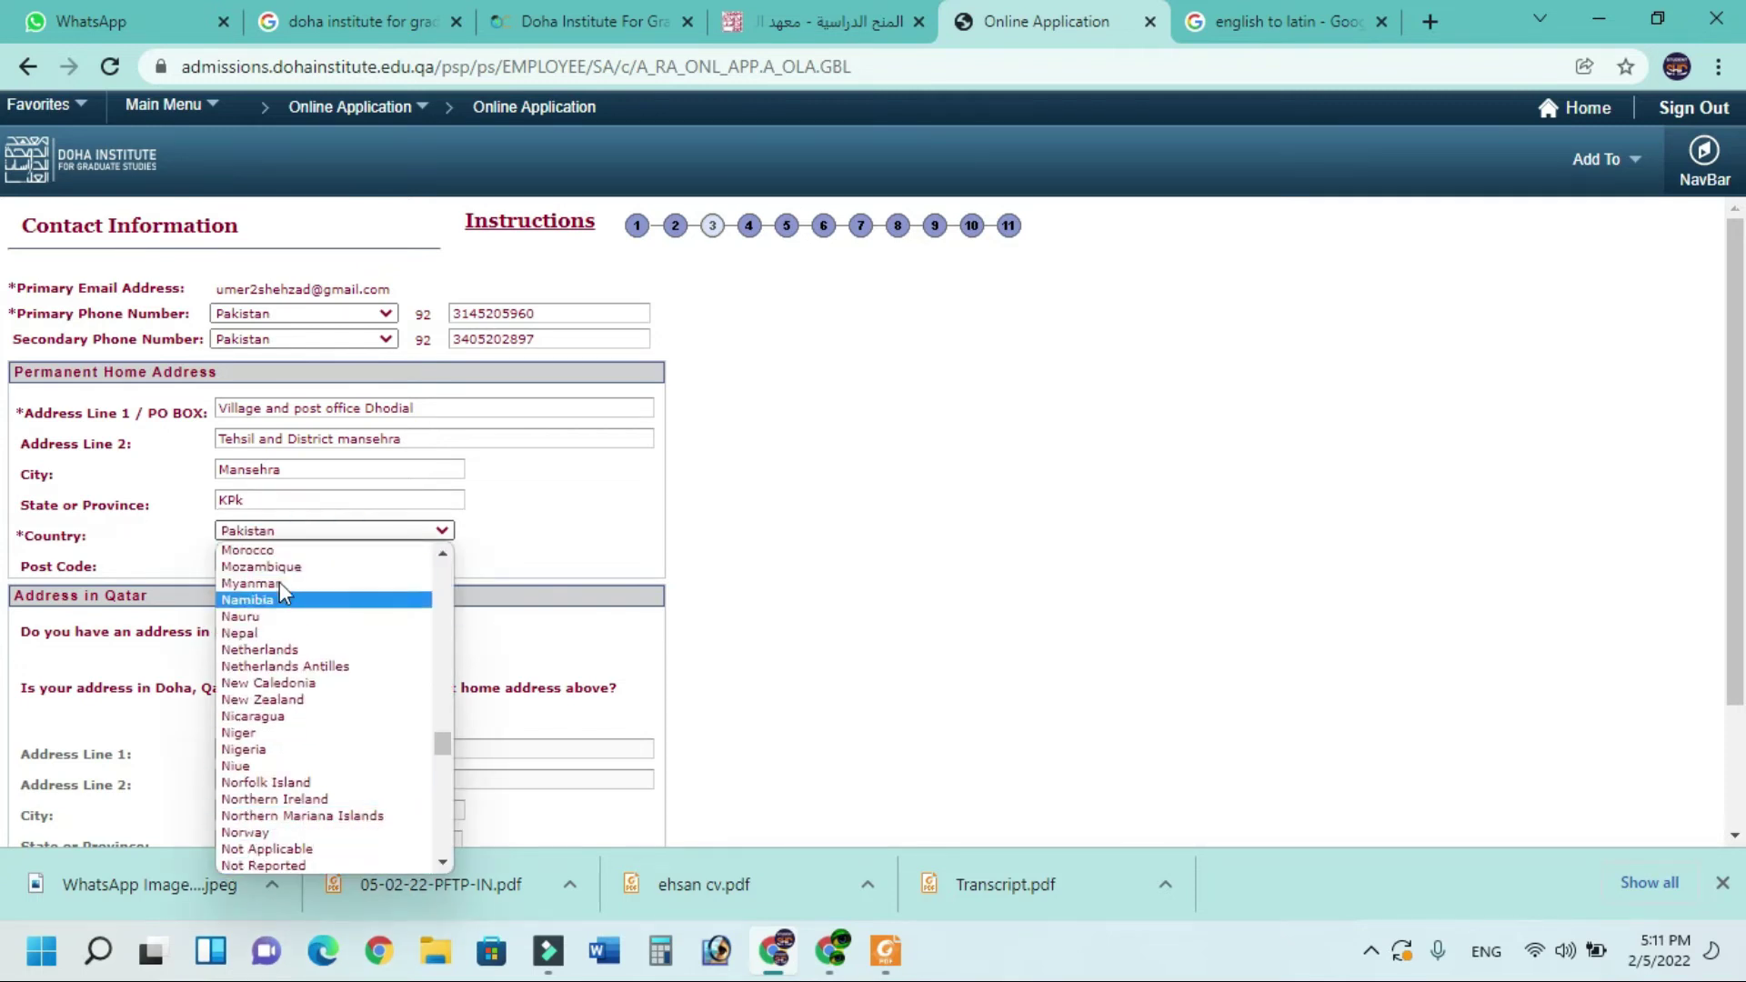
{"action": "left_click", "coordinate": [277, 535]}
{"action": "left_click", "coordinate": [265, 561]}
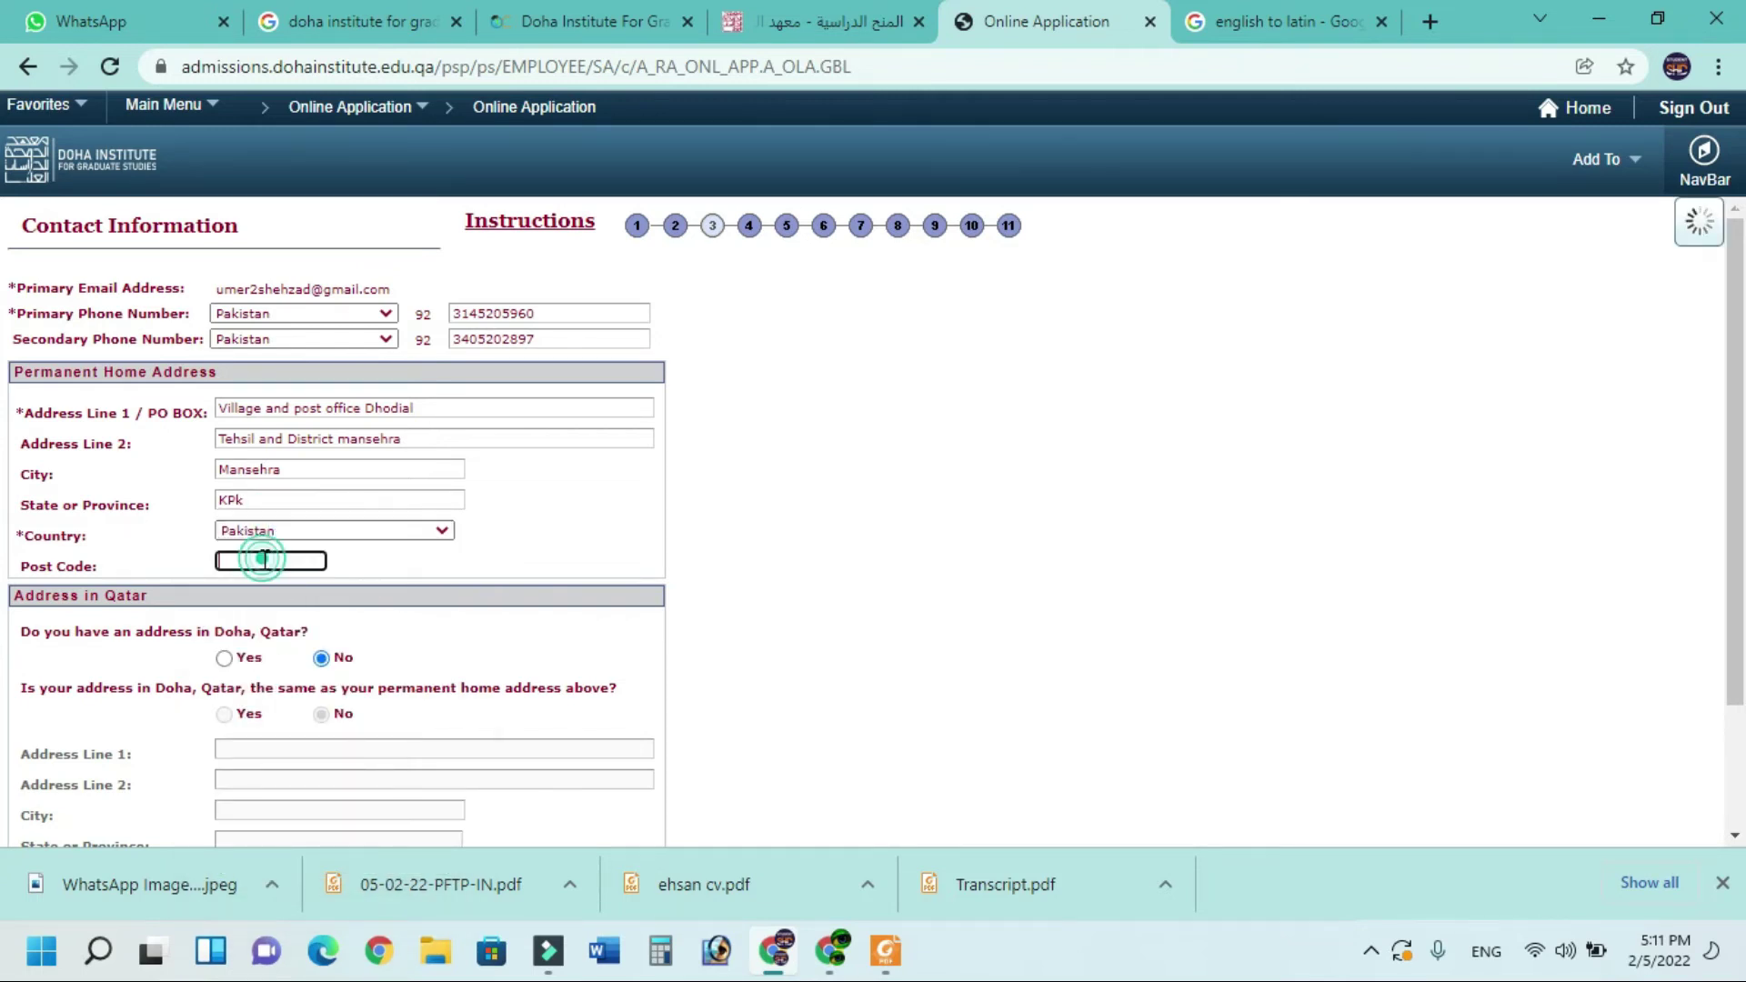
{"action": "type", "text": "21300"}
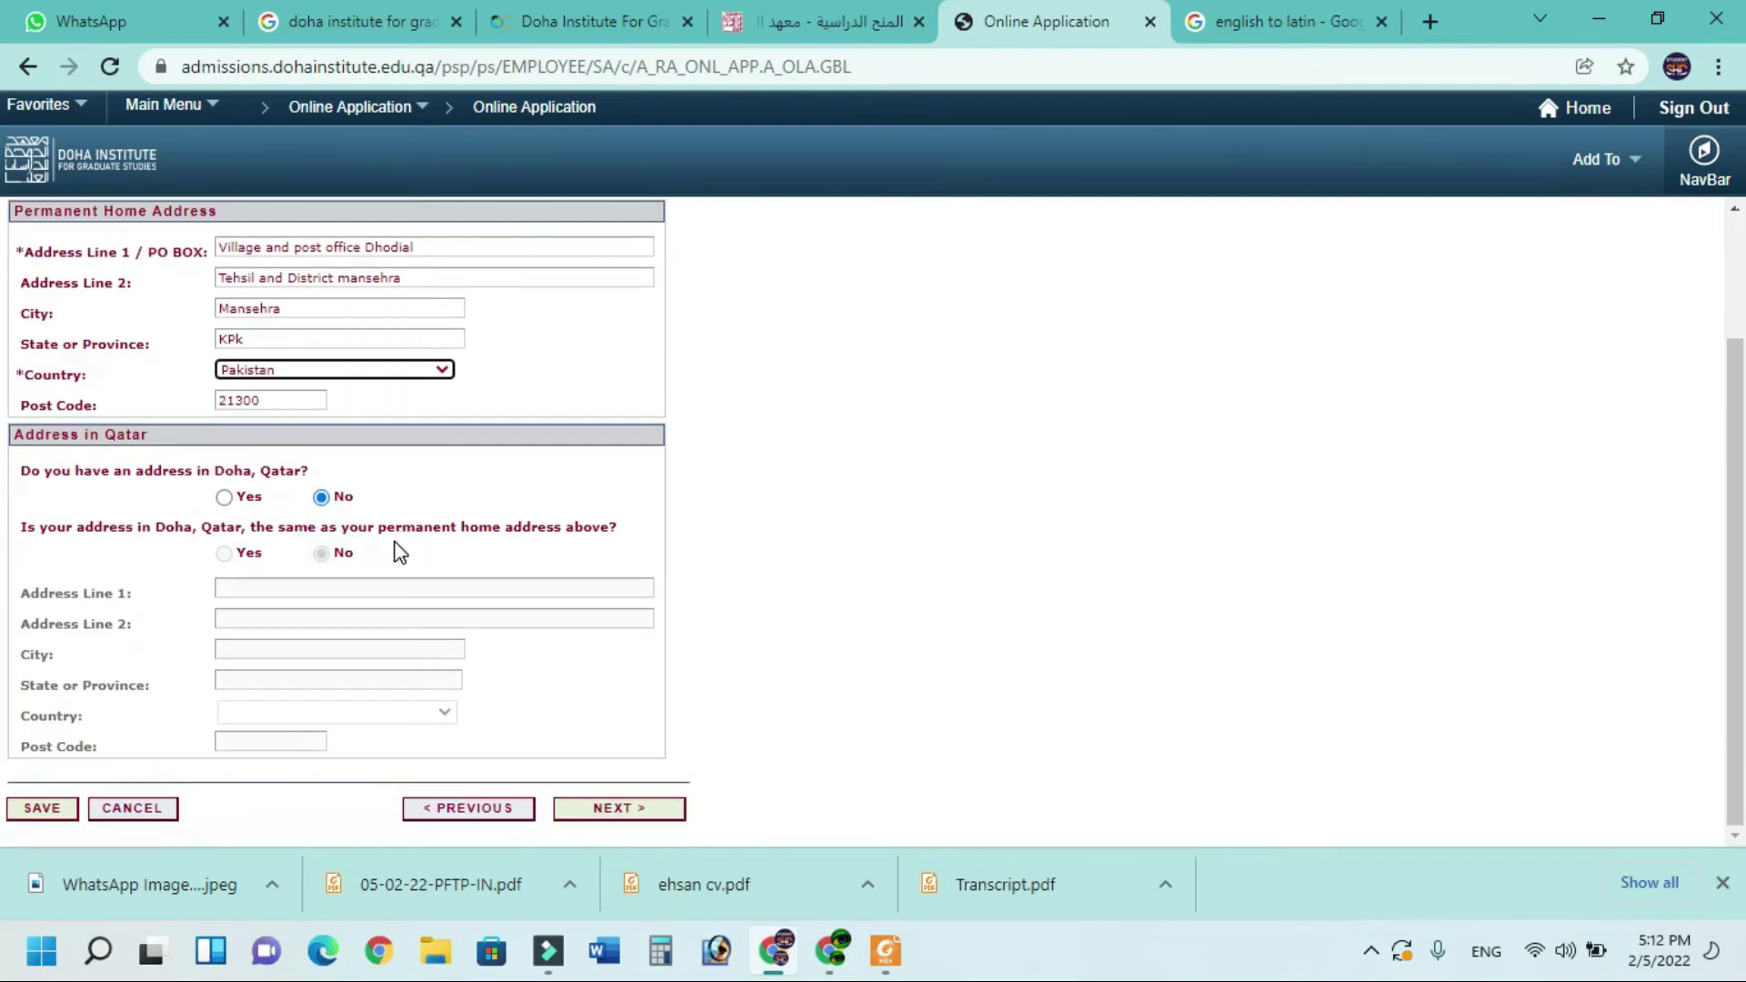
Answer No to currently employed and set overall employment to 'From 0 to 1 year'
{"action": "left_click", "coordinate": [592, 806]}
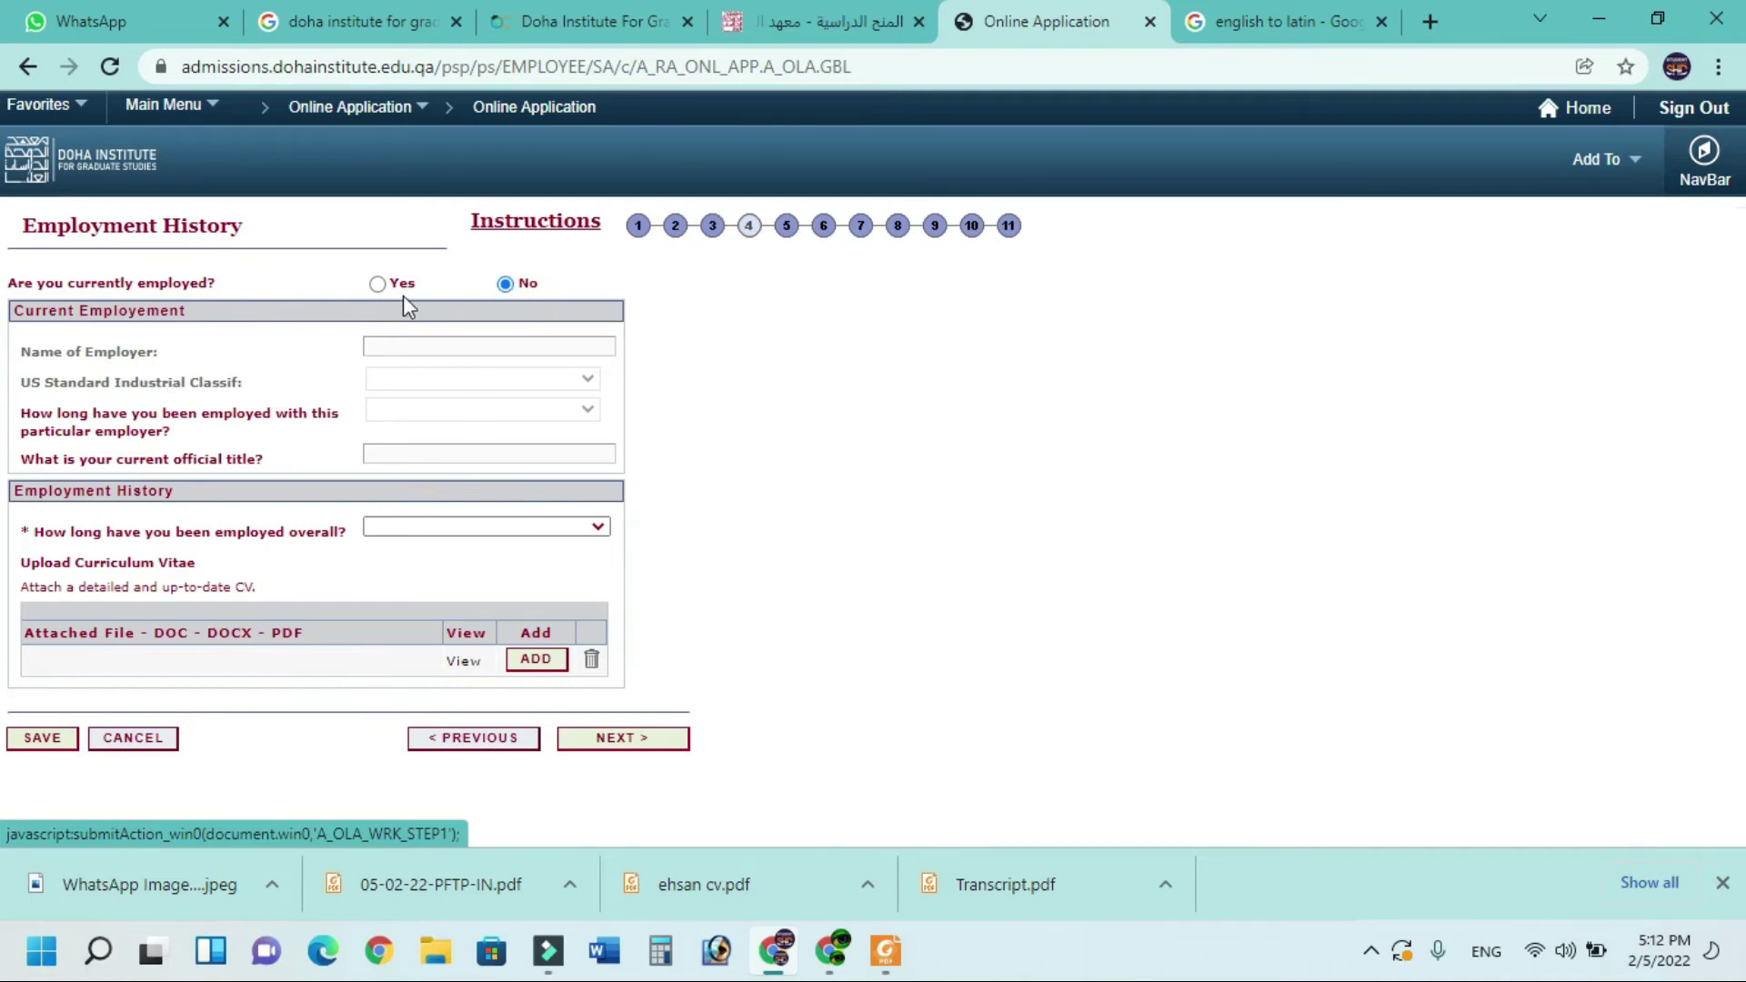
{"action": "left_click", "coordinate": [378, 284]}
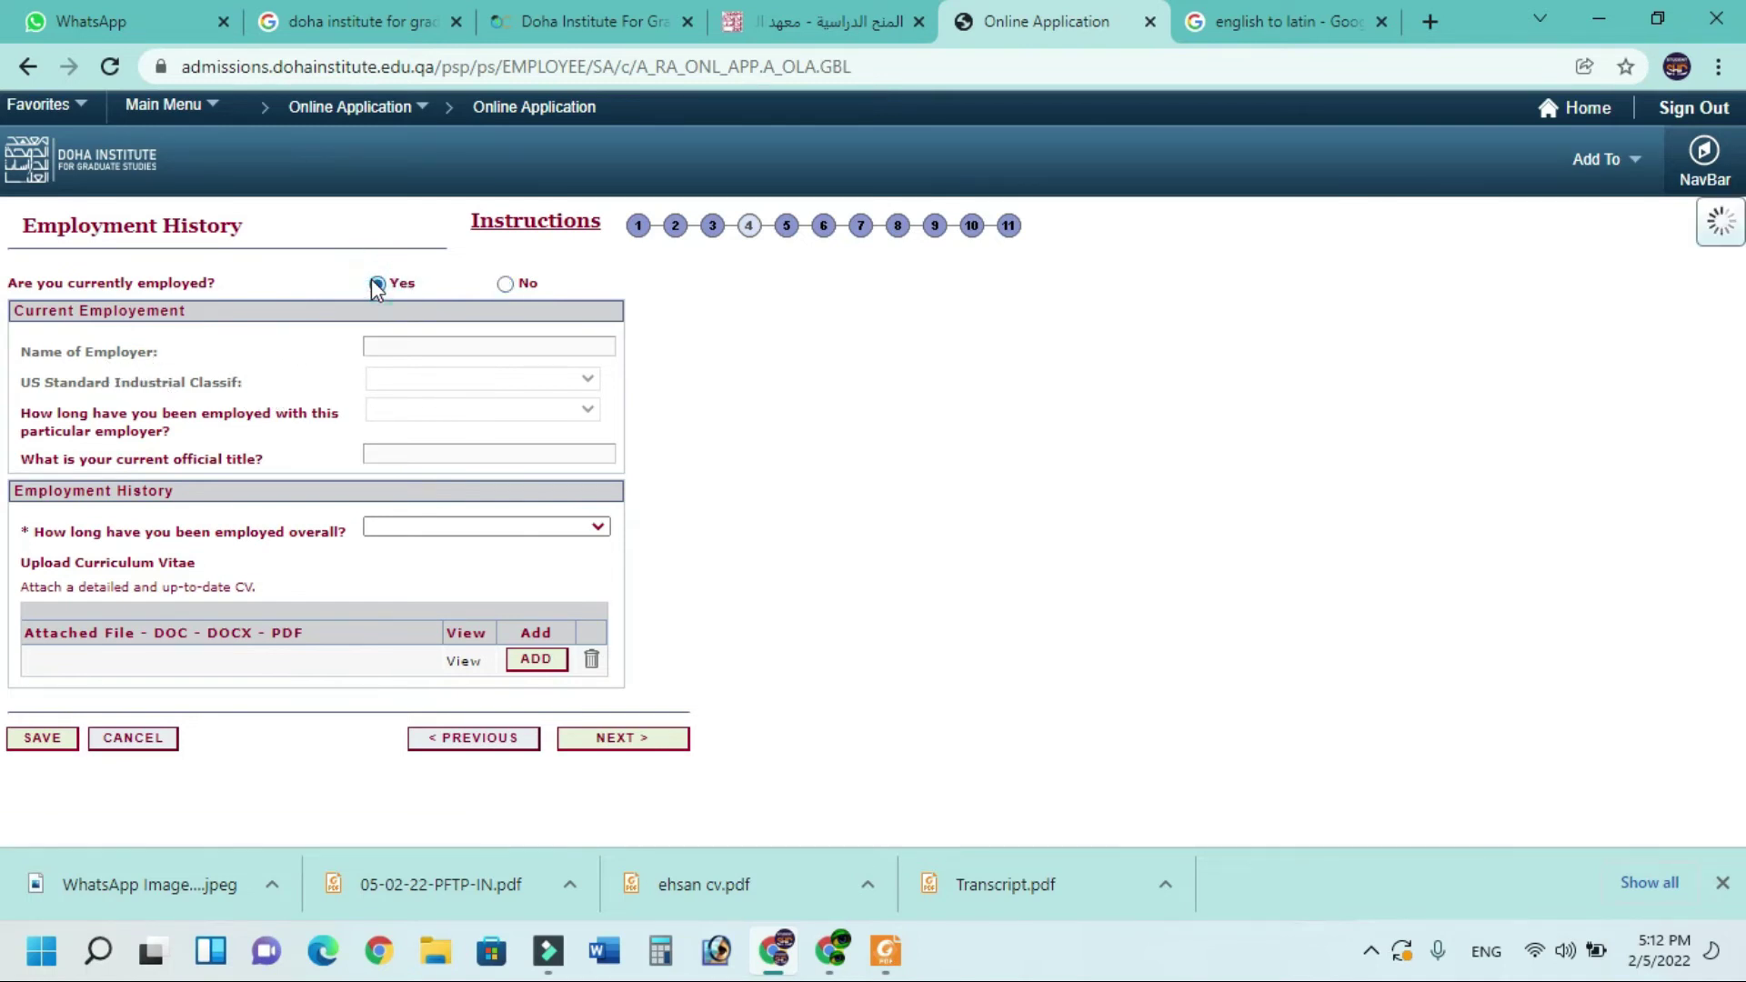
{"action": "left_click", "coordinate": [378, 375]}
{"action": "left_click", "coordinate": [273, 414]}
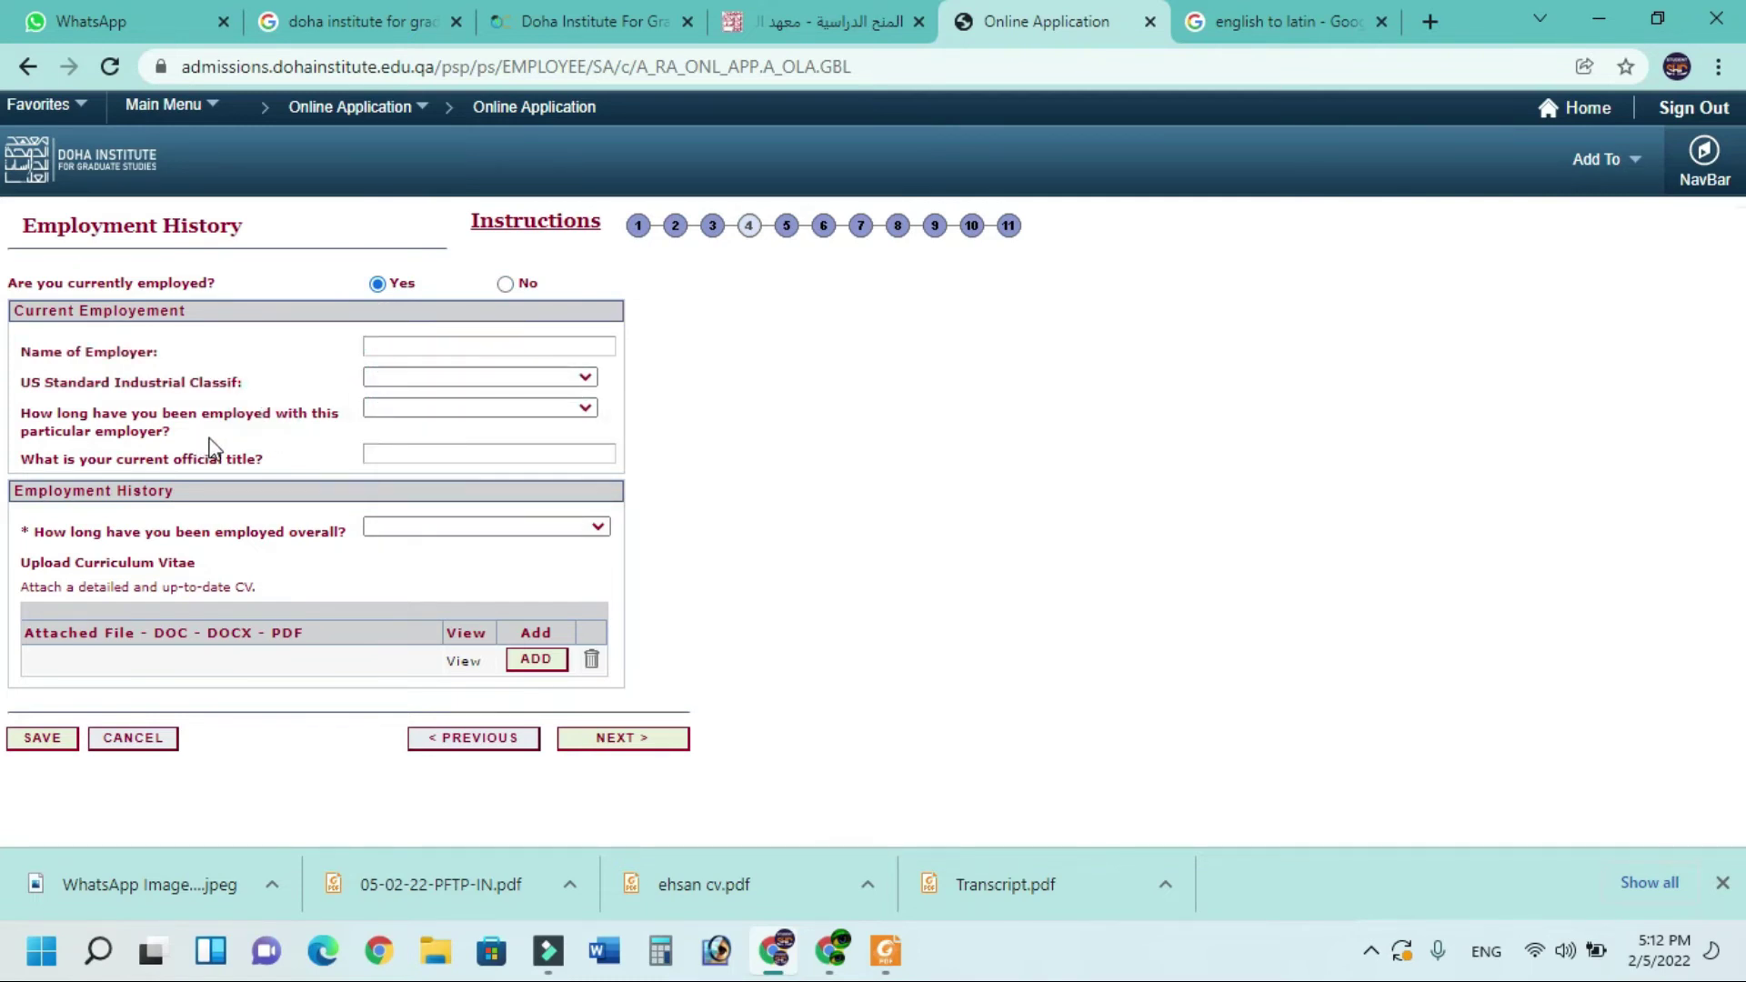
{"action": "left_click", "coordinate": [396, 456]}
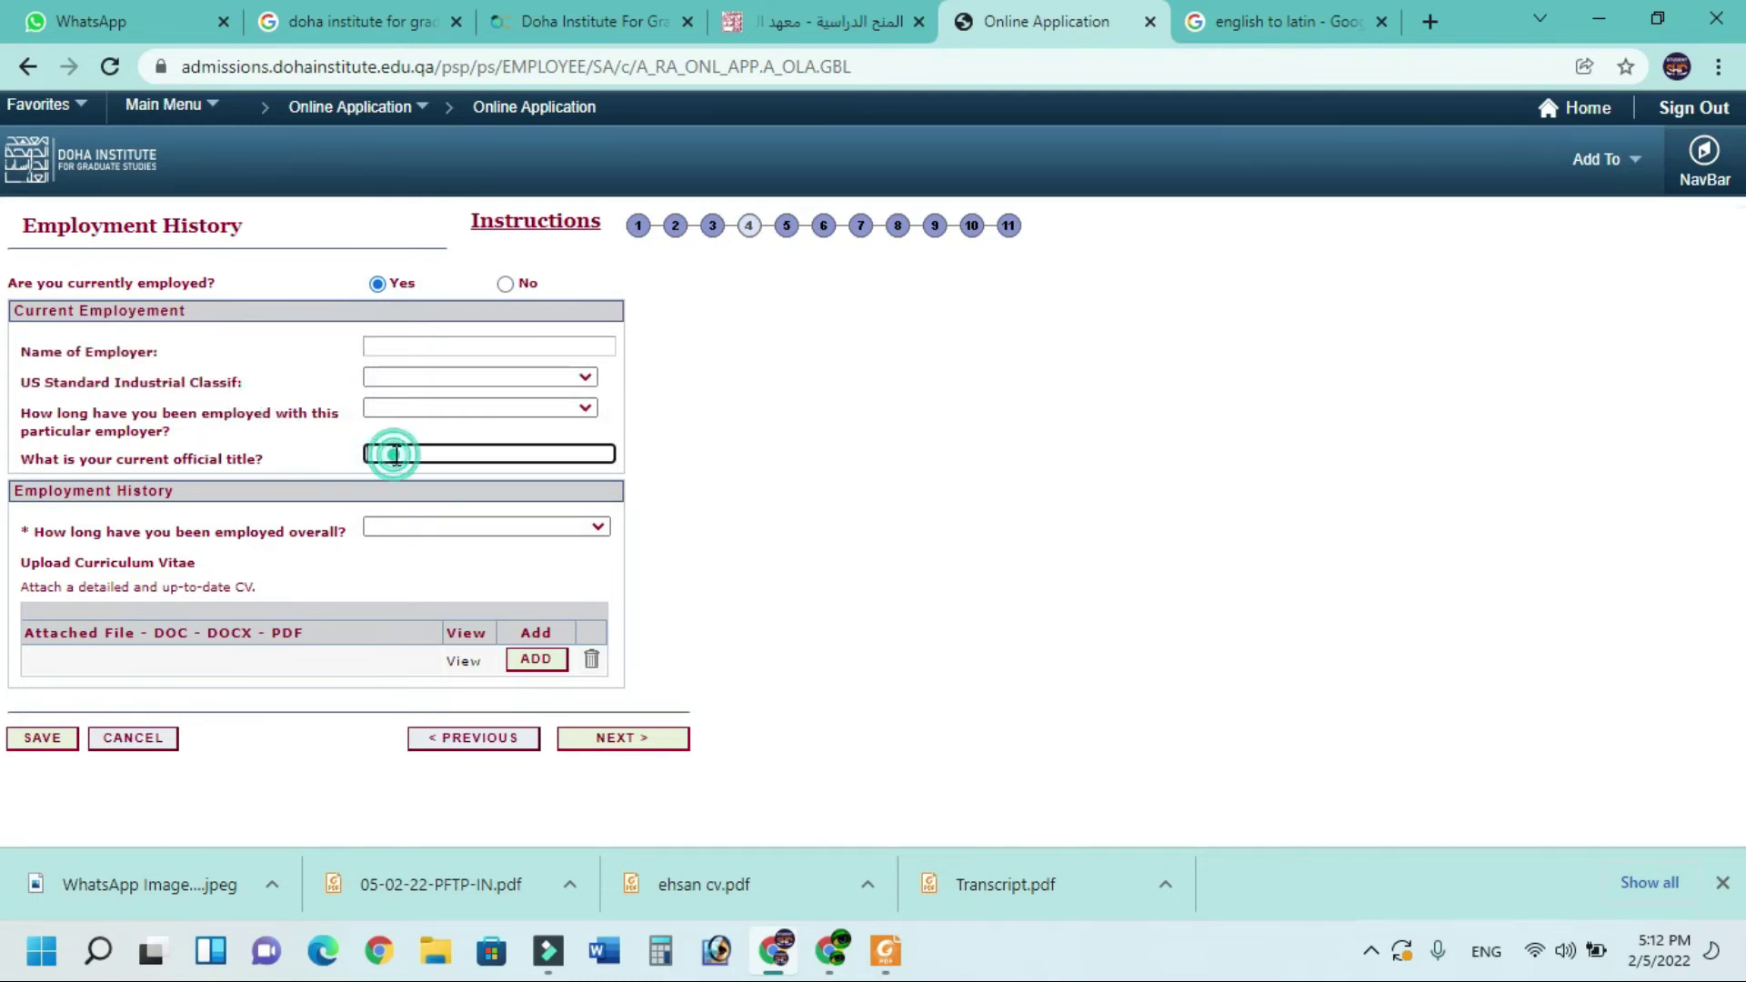
{"action": "left_click", "coordinate": [400, 527]}
{"action": "left_click", "coordinate": [403, 532]}
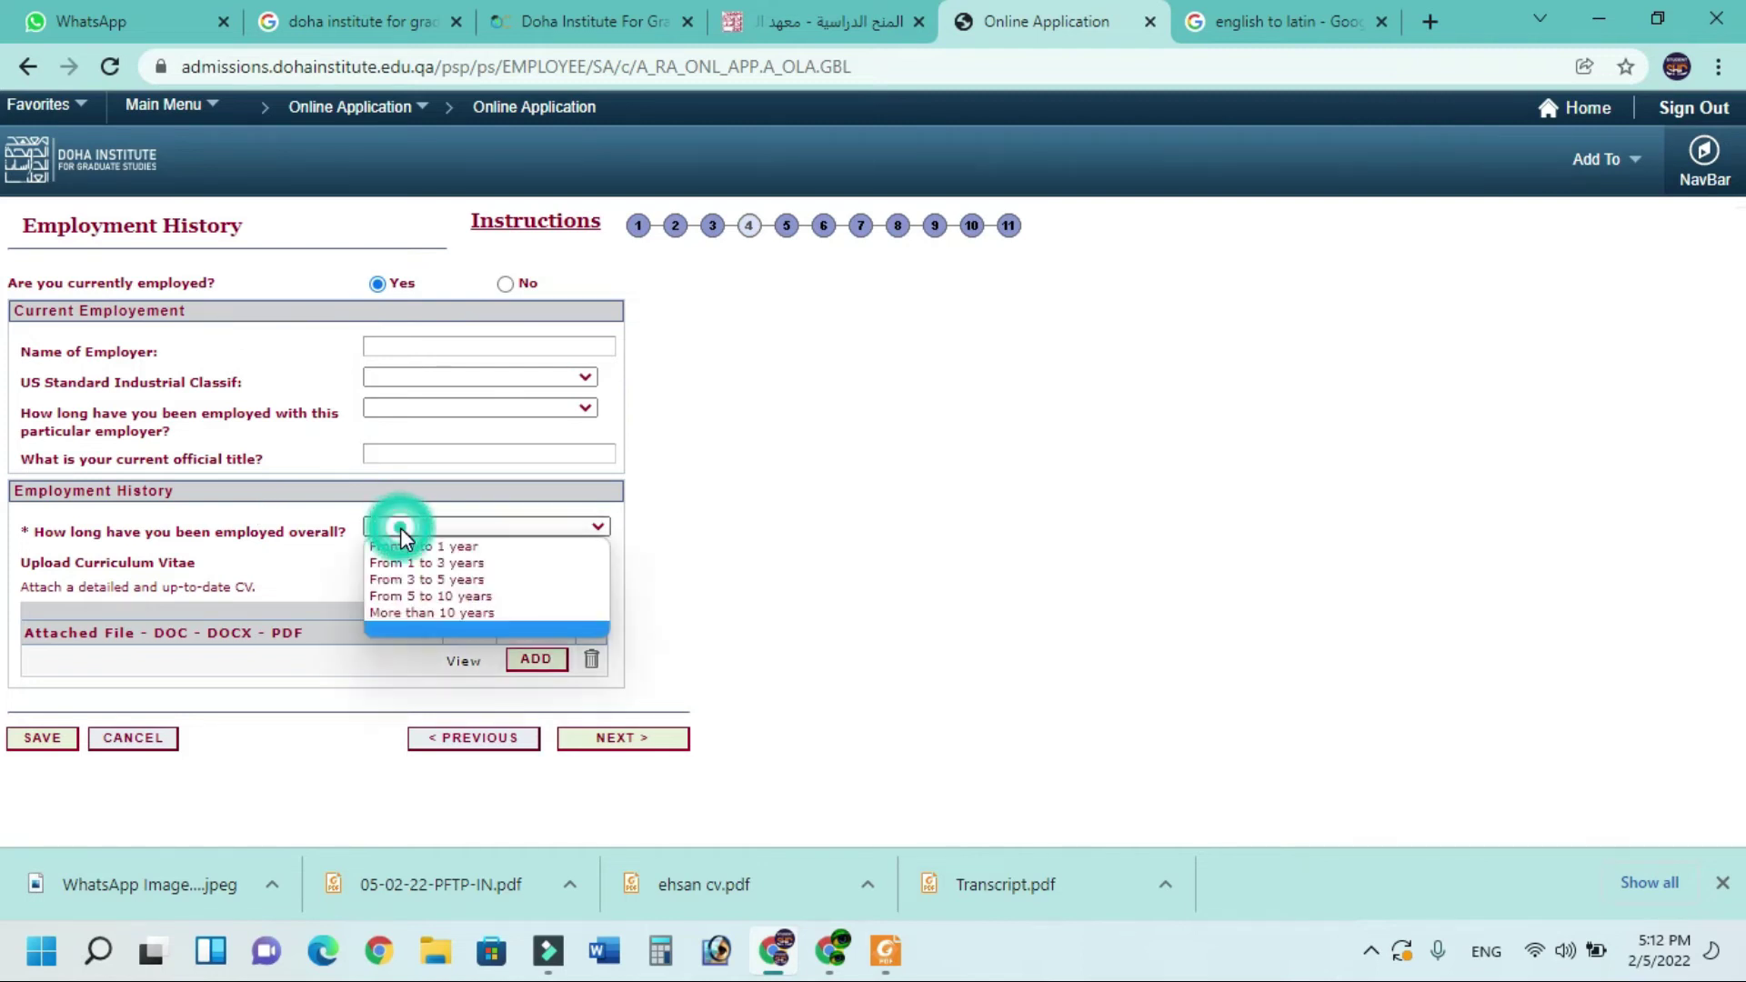
{"action": "left_click", "coordinate": [312, 530]}
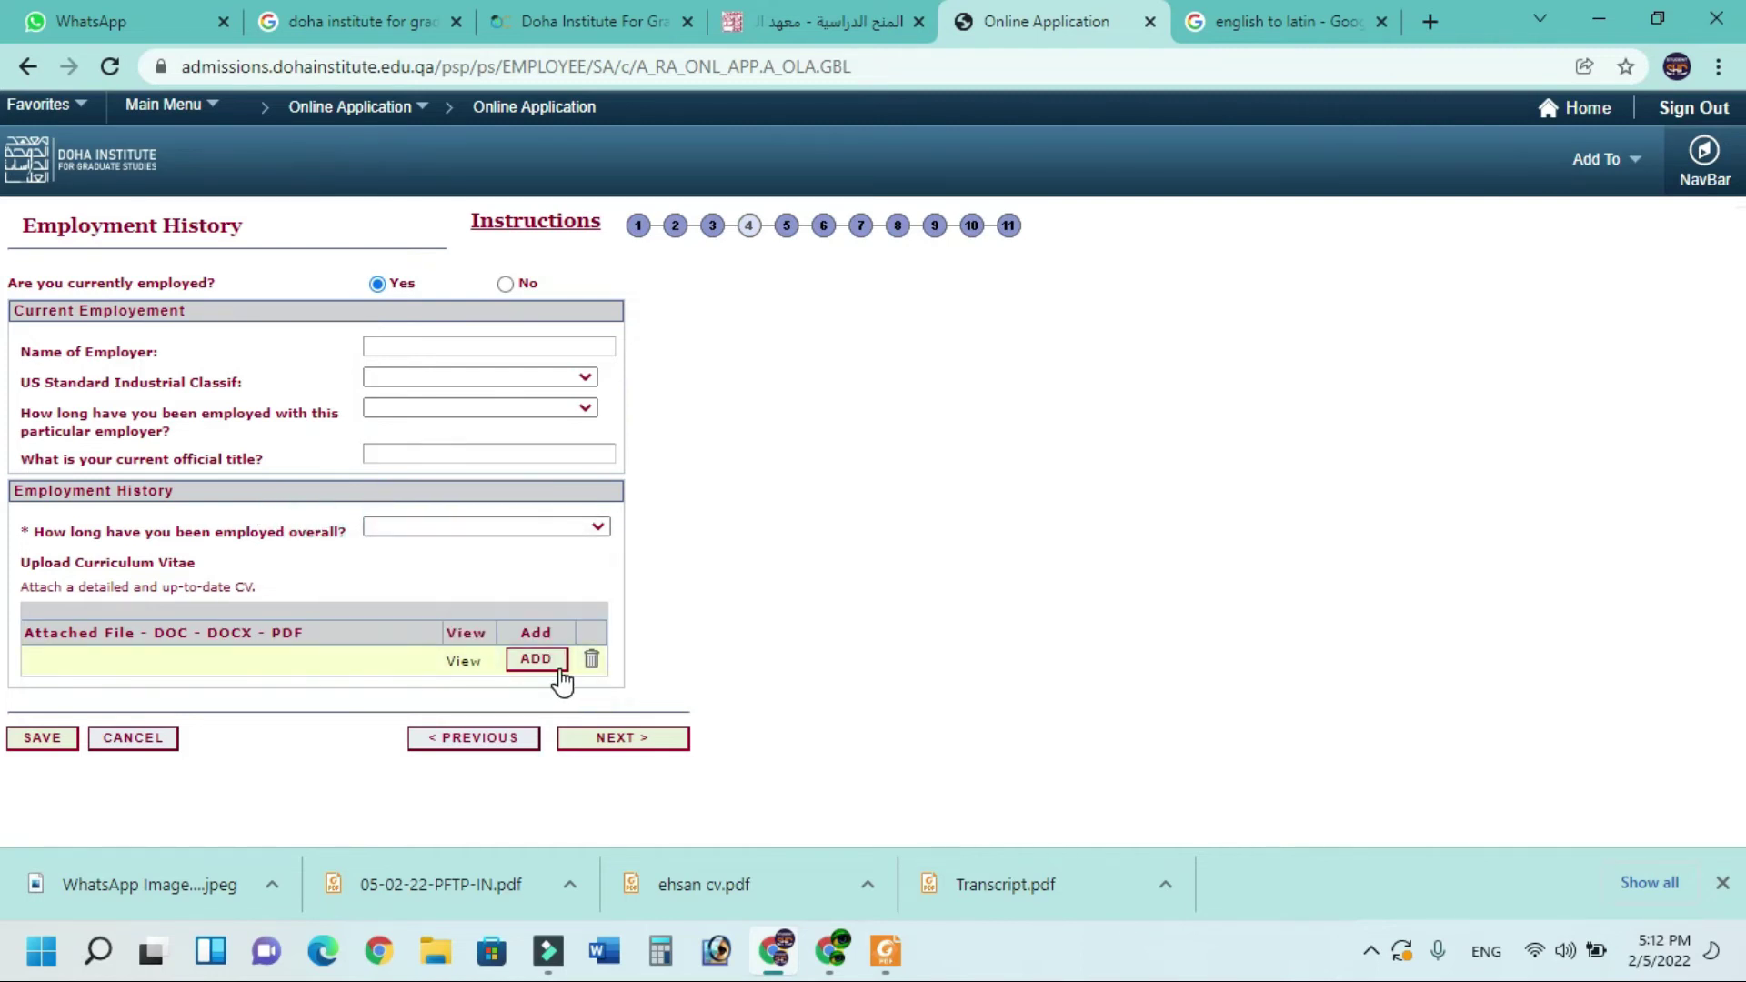
{"action": "left_click", "coordinate": [508, 284]}
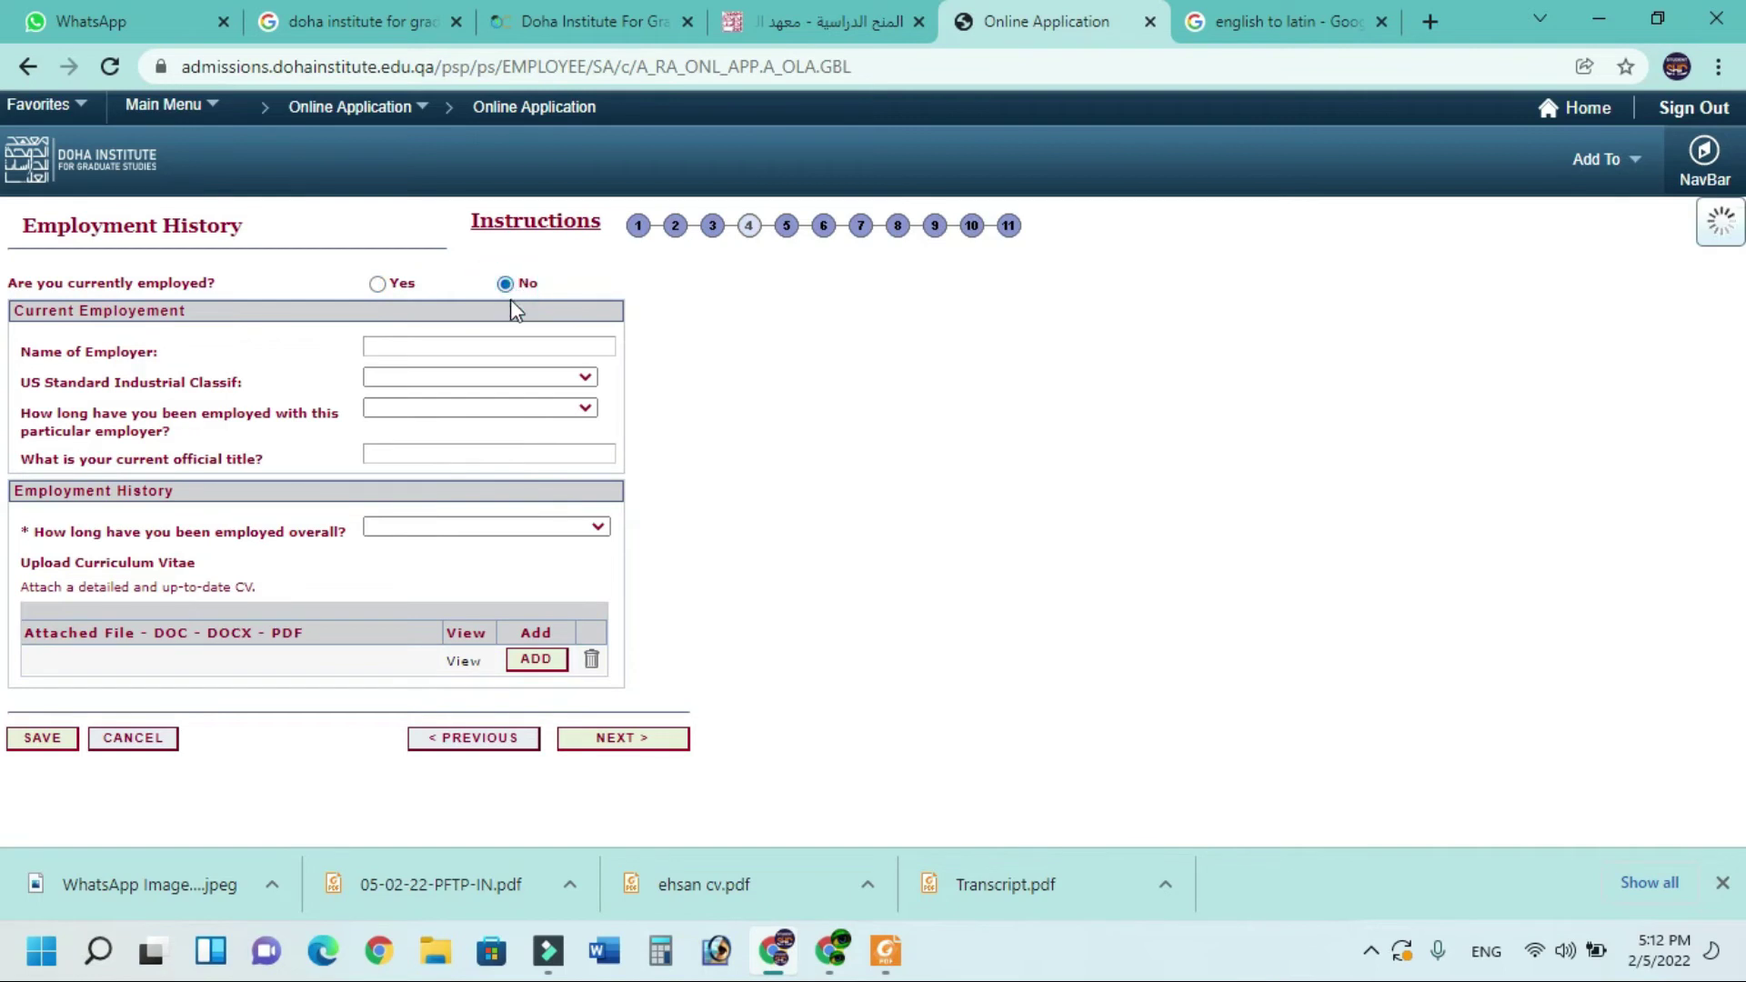
{"action": "left_click", "coordinate": [621, 738]}
{"action": "key", "text": "Down"}
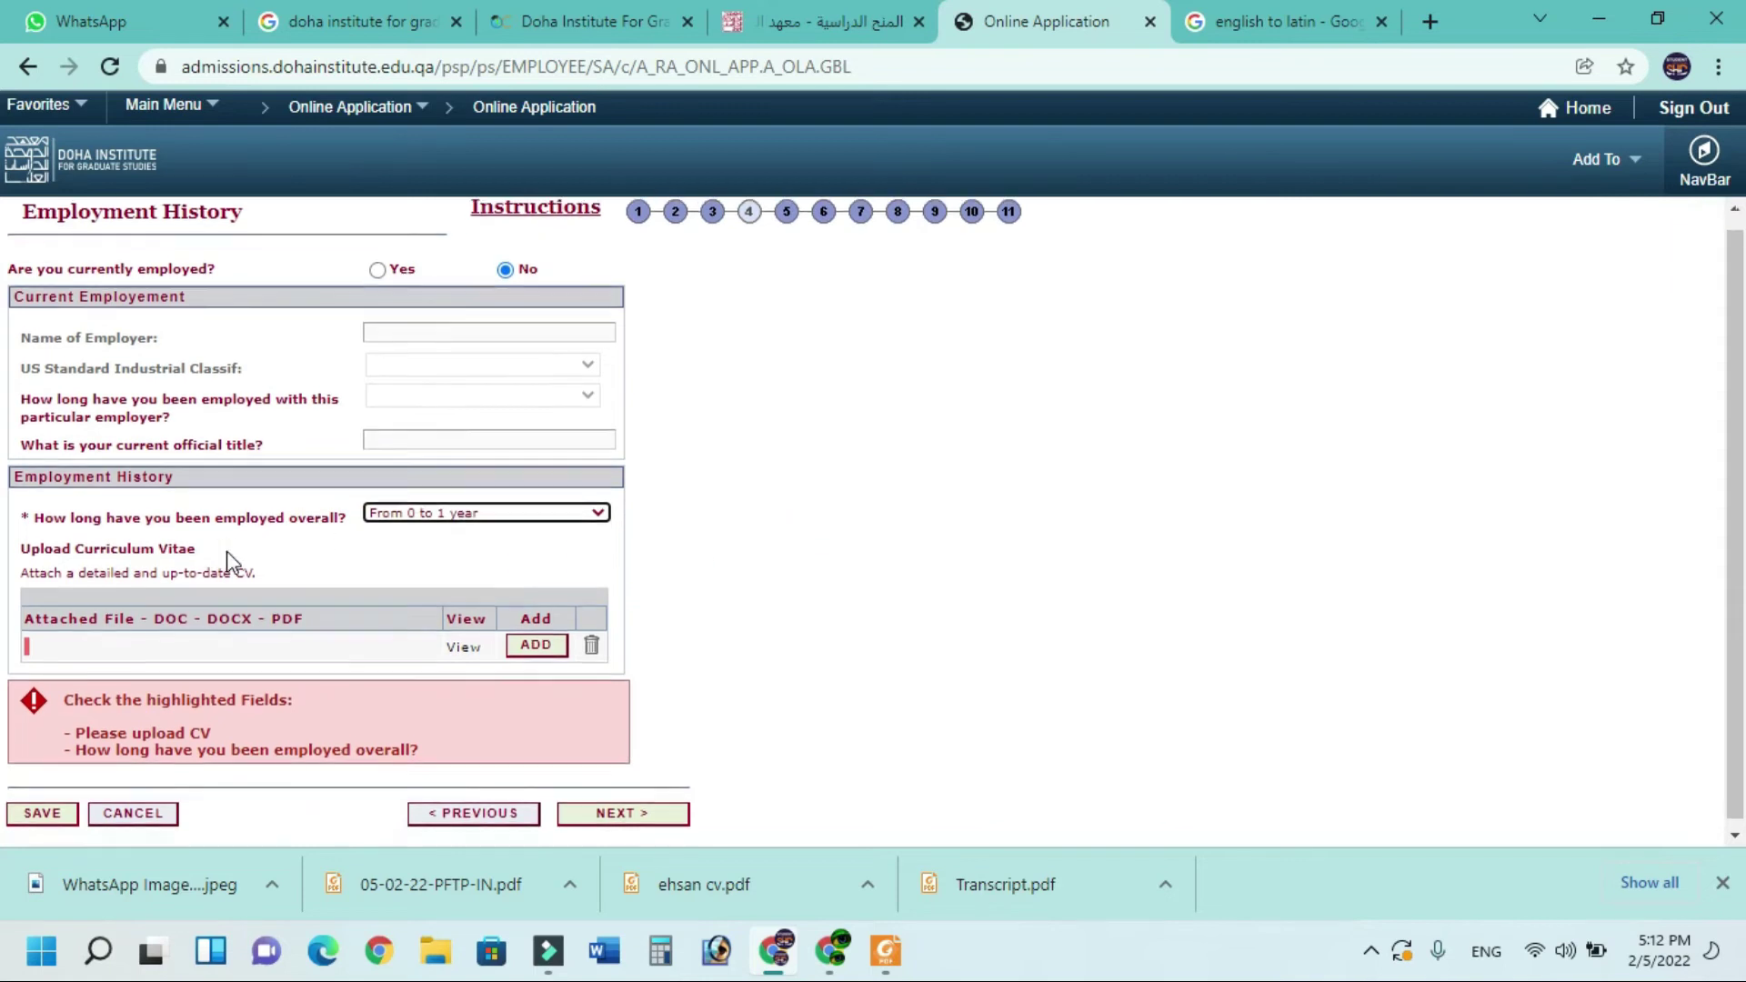
{"action": "left_click", "coordinate": [557, 509]}
{"action": "left_click", "coordinate": [557, 509]}
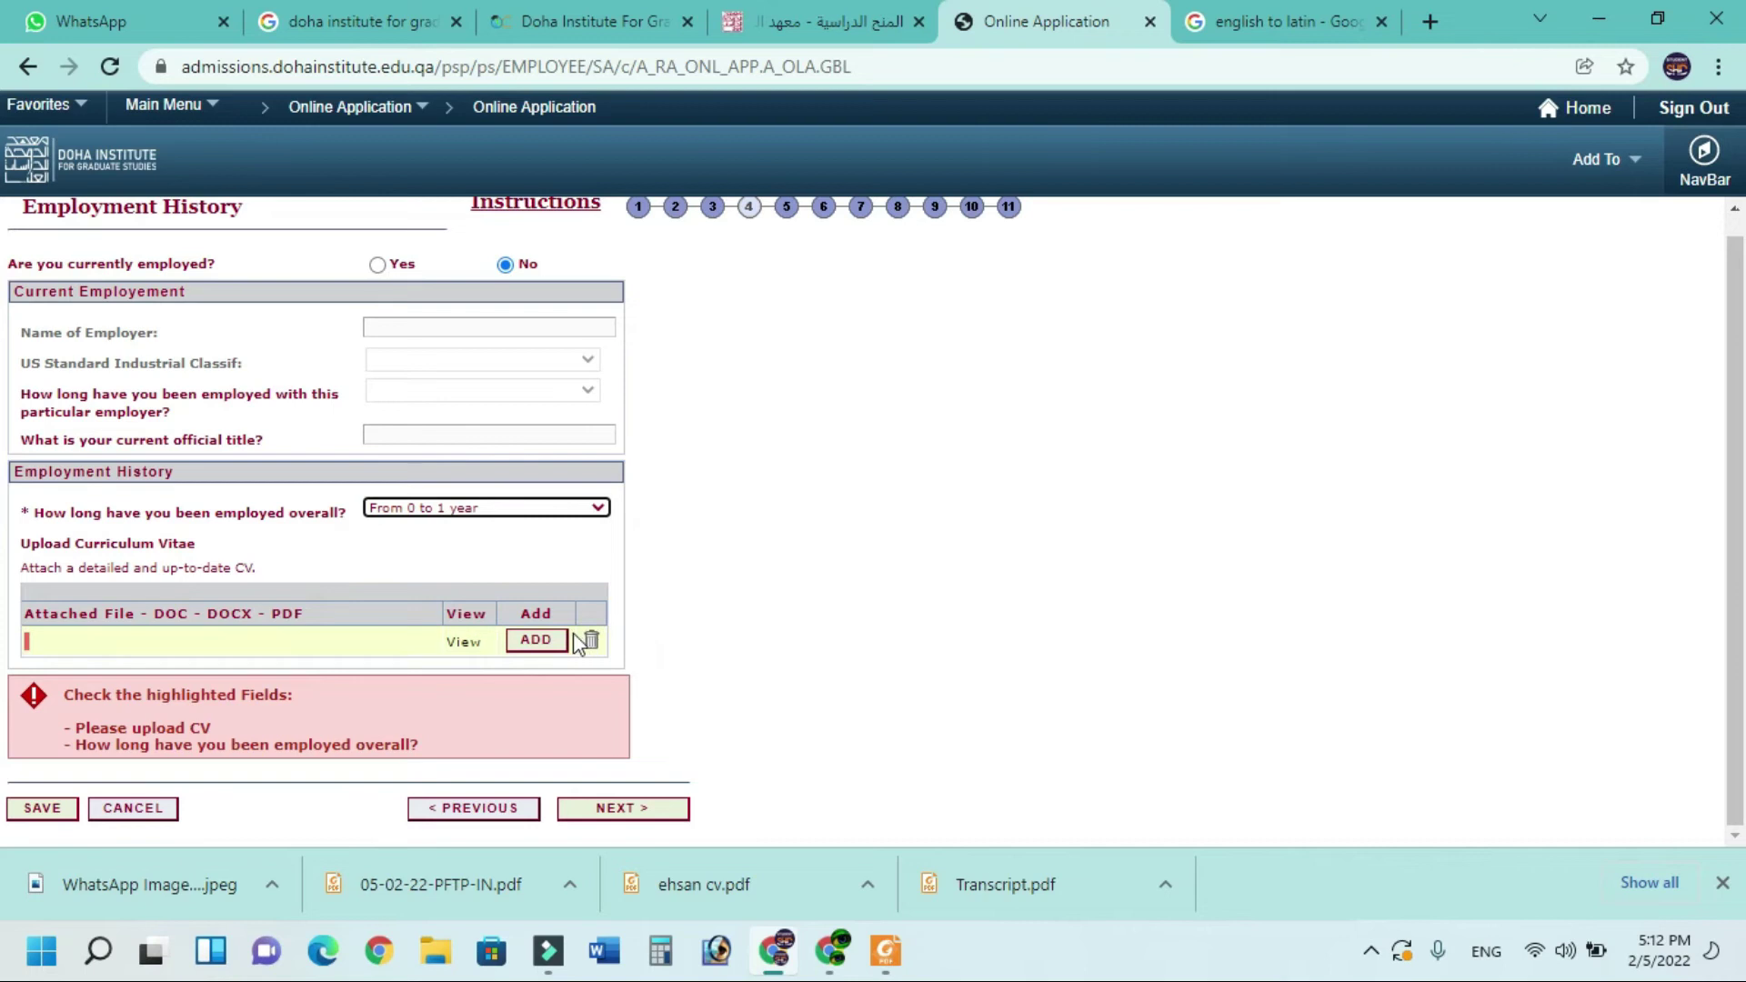
Attach Doc1 from the Desktop as the Curriculum Vitae
{"action": "left_click", "coordinate": [544, 644]}
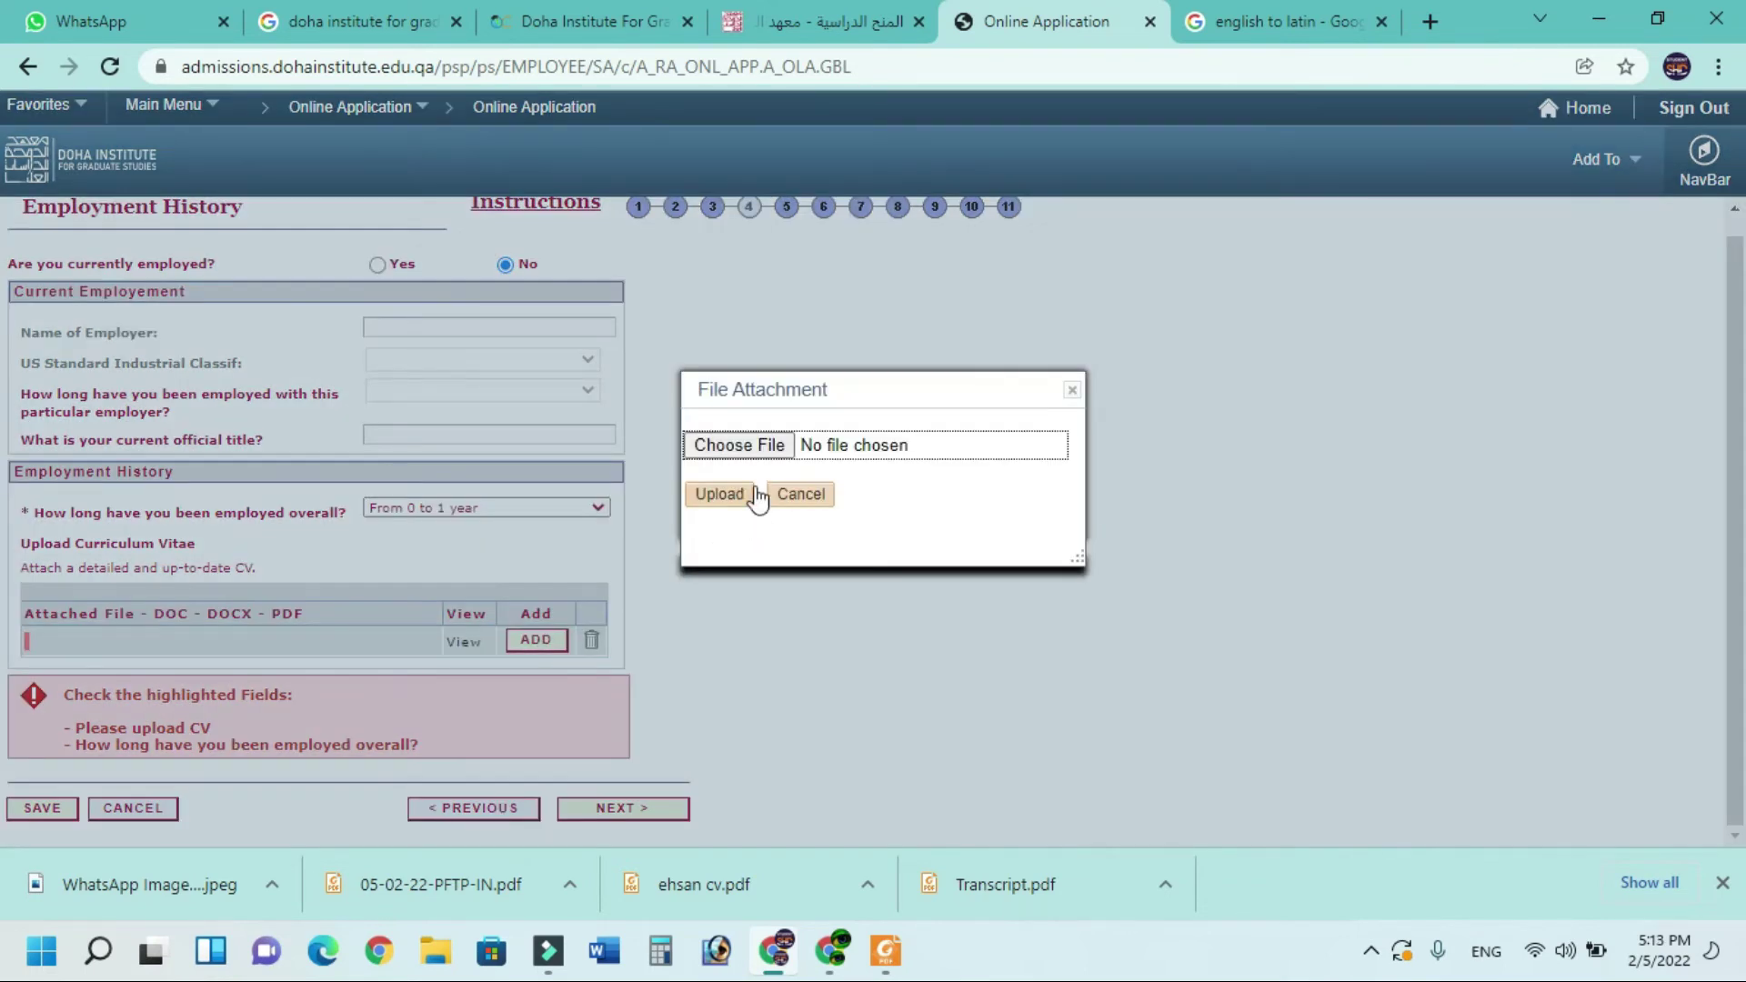
{"action": "left_click", "coordinate": [757, 454]}
{"action": "left_click", "coordinate": [343, 238]}
{"action": "left_click", "coordinate": [1527, 878]}
Enter 'hazara University mansehra' as the university, with city Mansehra and province KPK
{"action": "left_click", "coordinate": [619, 808]}
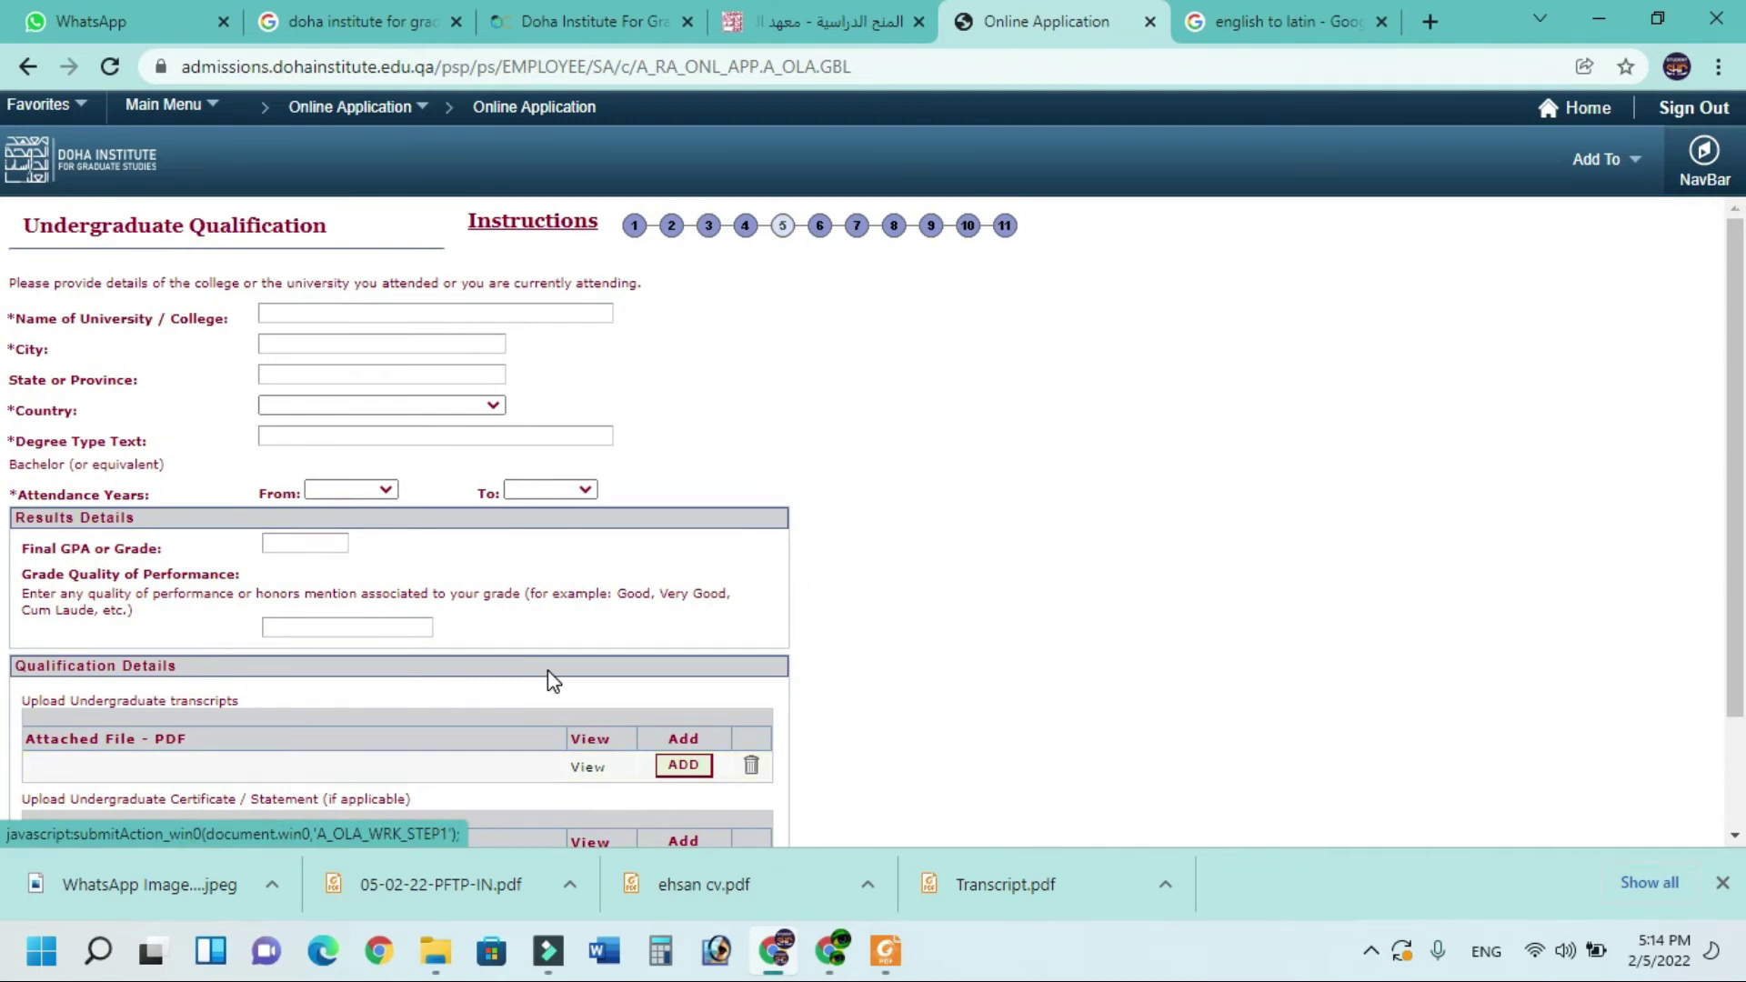
{"action": "left_click", "coordinate": [313, 307]}
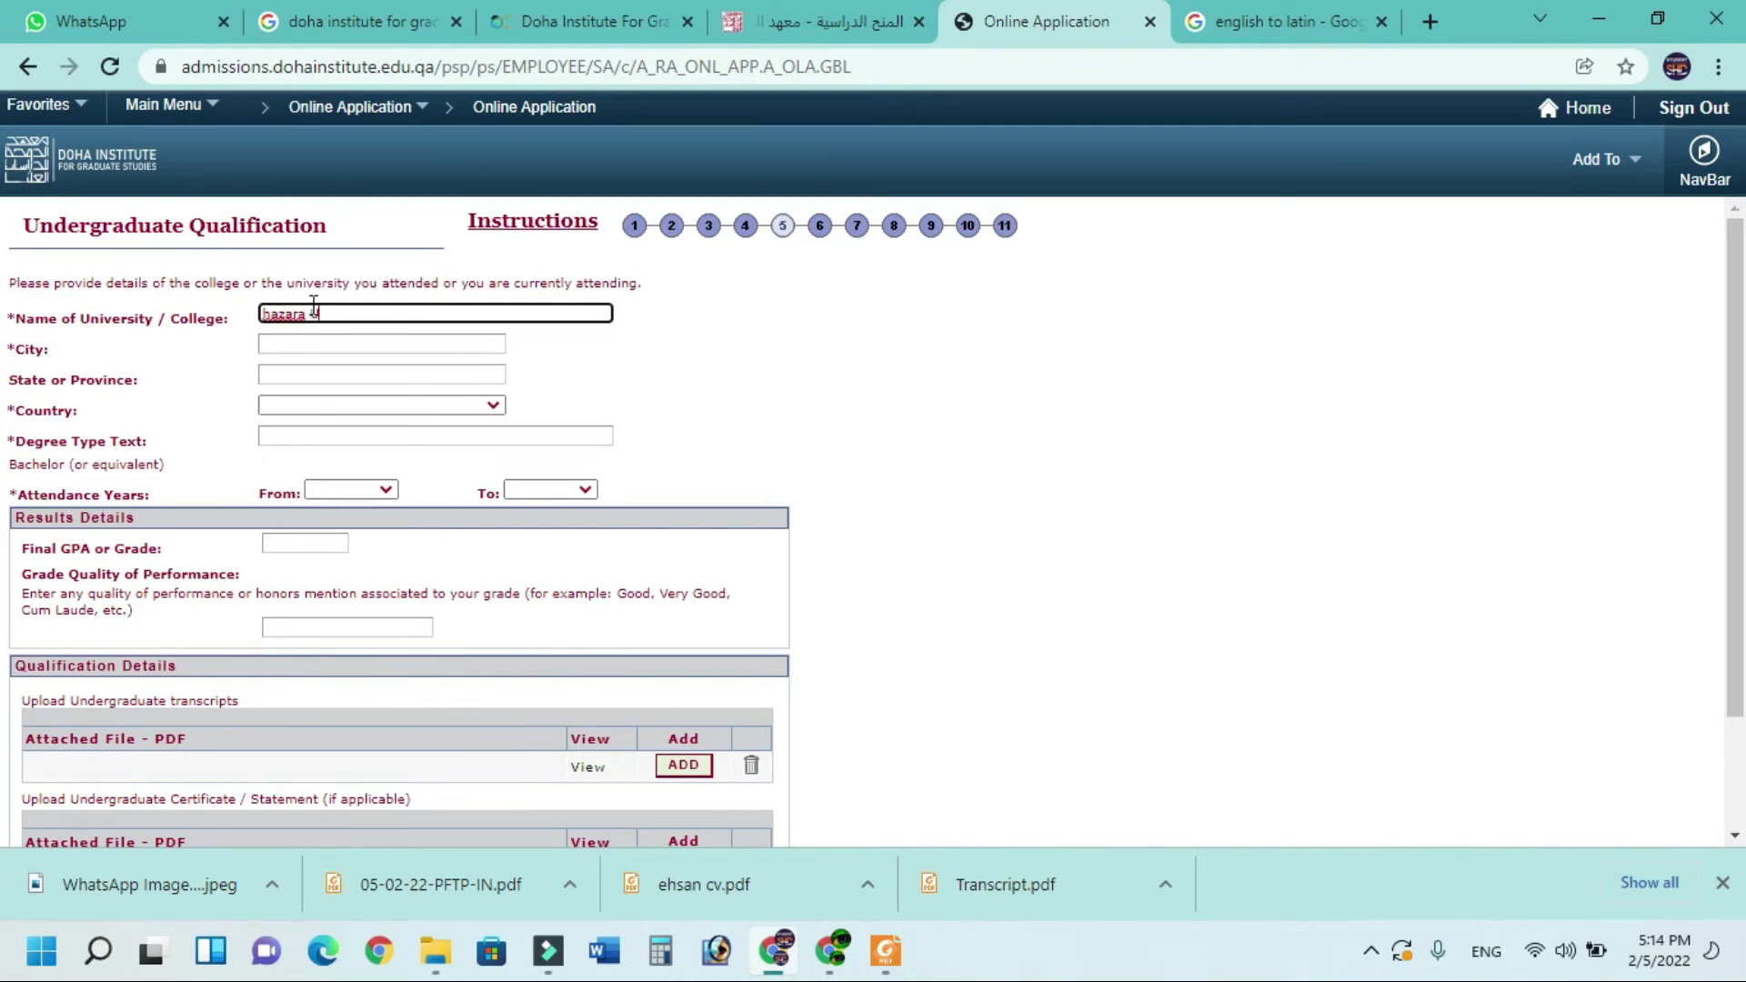
{"action": "type", "text": "hazara University mansehra"}
{"action": "left_click", "coordinate": [289, 343]}
{"action": "type", "text": "Ma"}
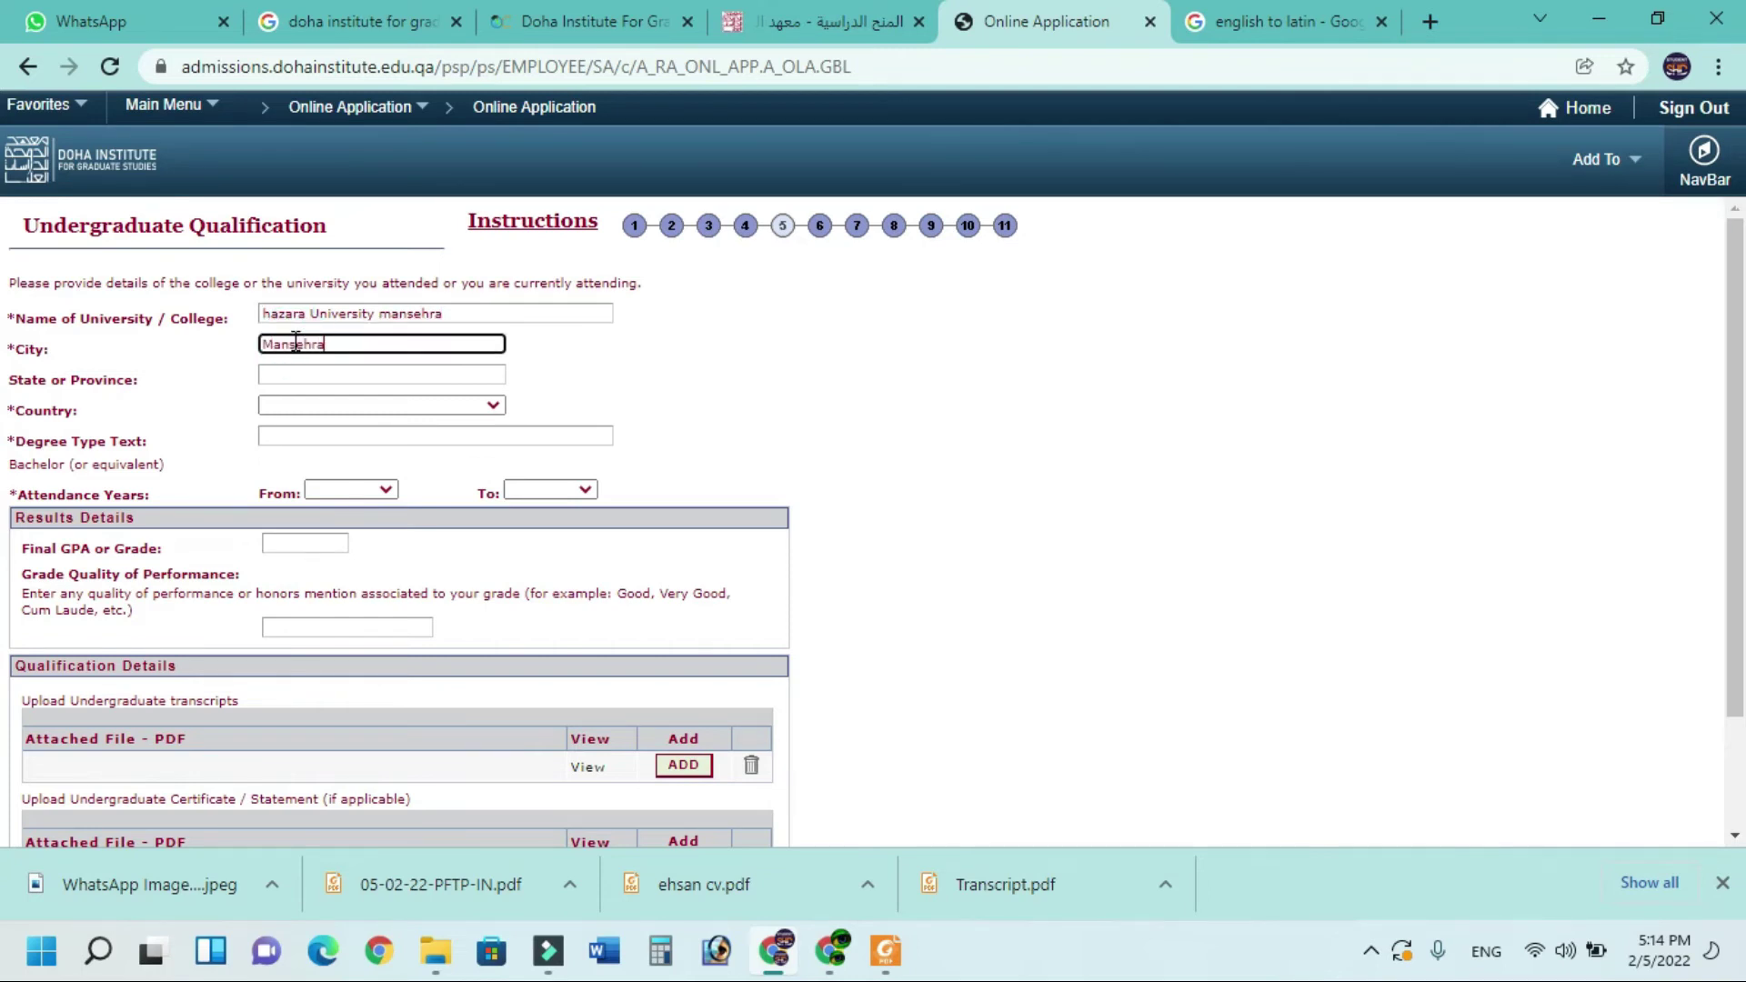
{"action": "left_click", "coordinate": [317, 379]}
{"action": "type", "text": "KPK"}
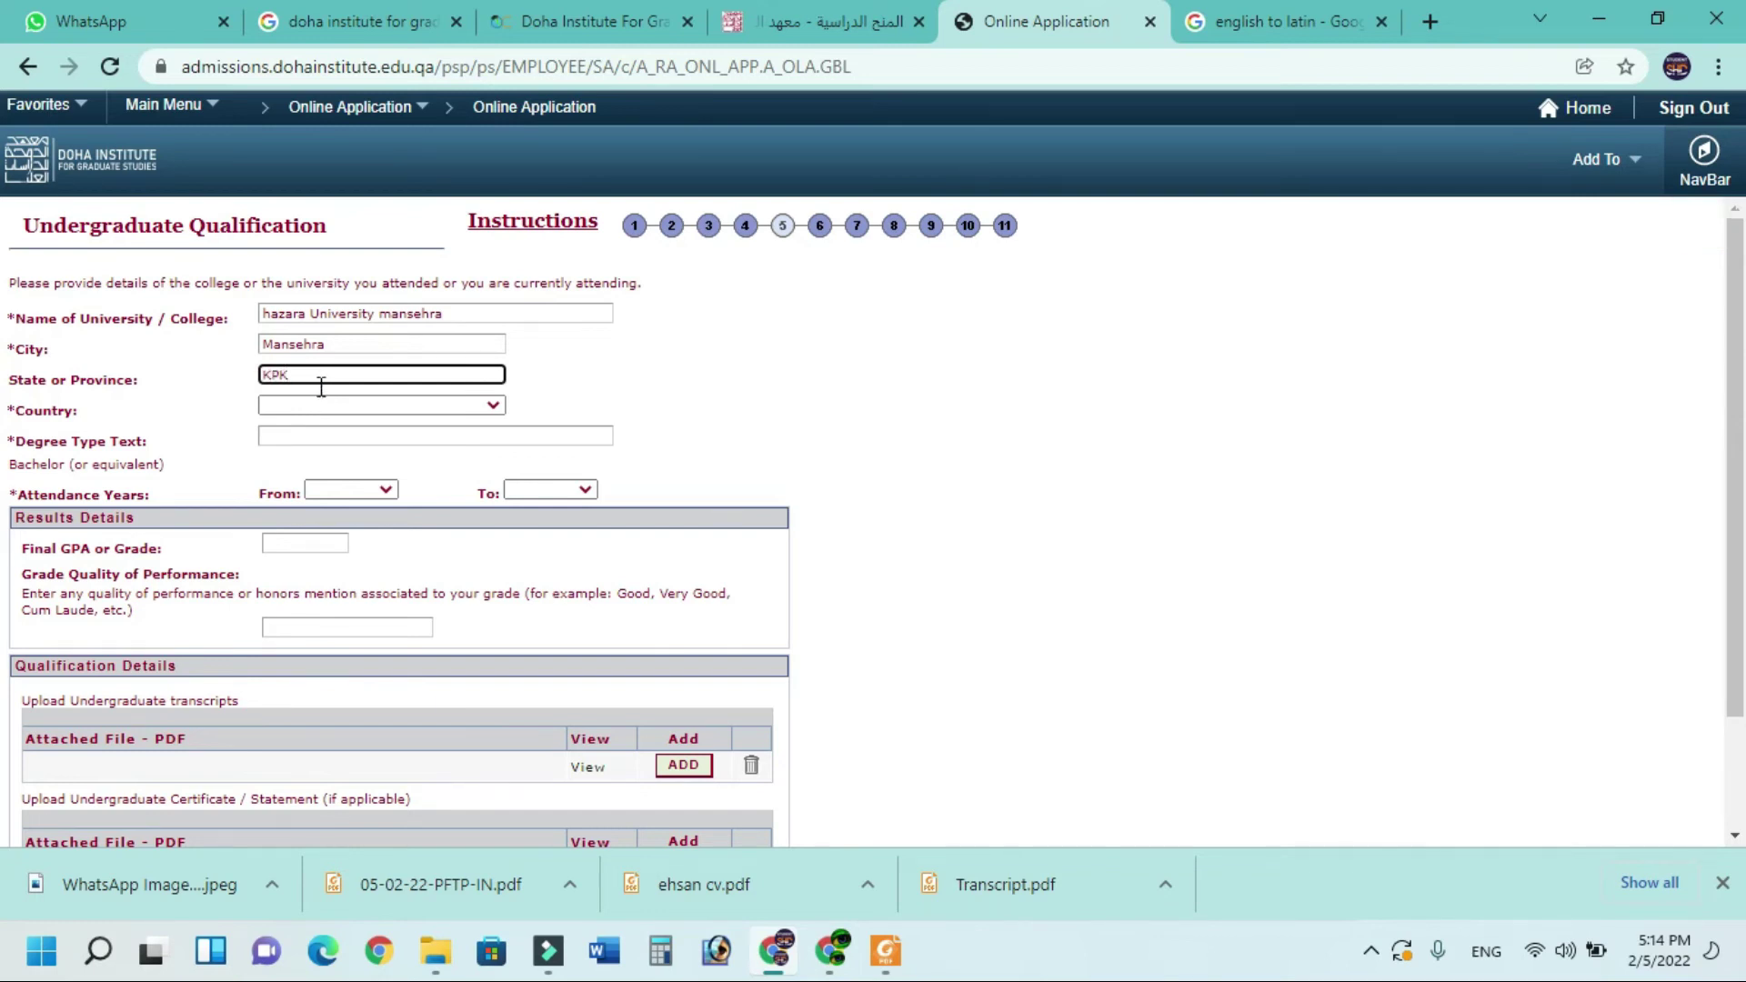
Select Pakistan as the country and enter BS Hons as the degree type
{"action": "left_click", "coordinate": [323, 406]}
{"action": "key", "text": "p"}
{"action": "left_click", "coordinate": [329, 433]}
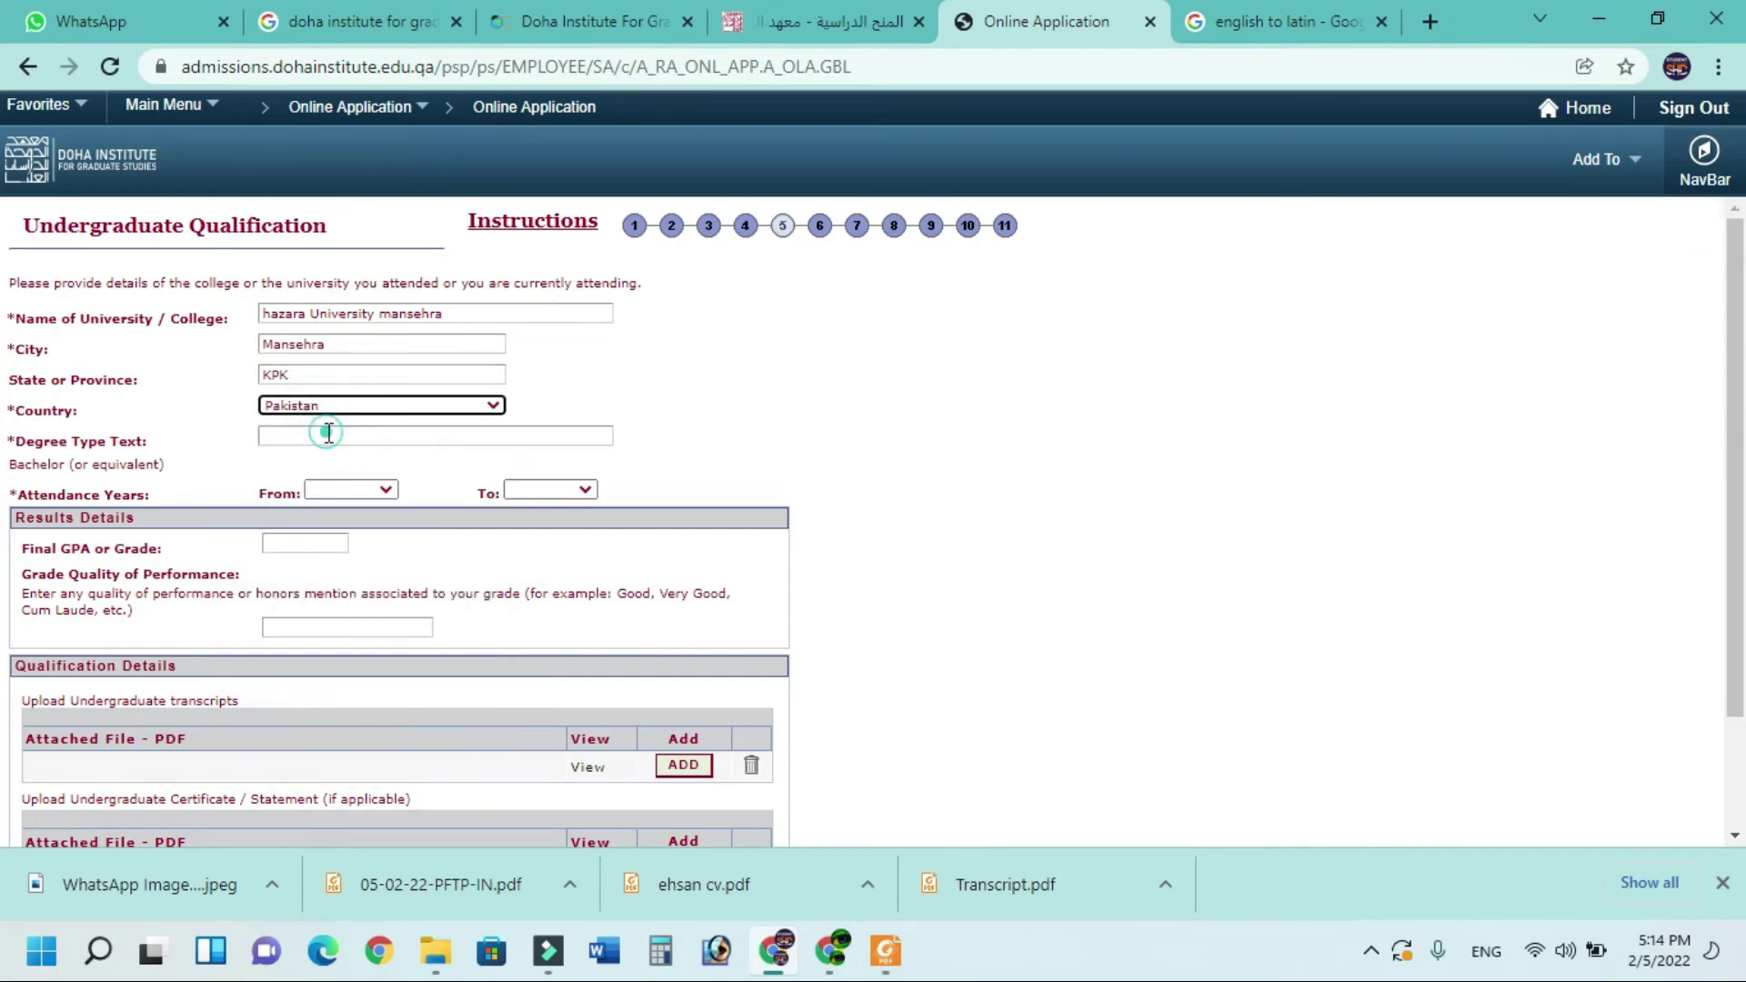
{"action": "left_click", "coordinate": [329, 433]}
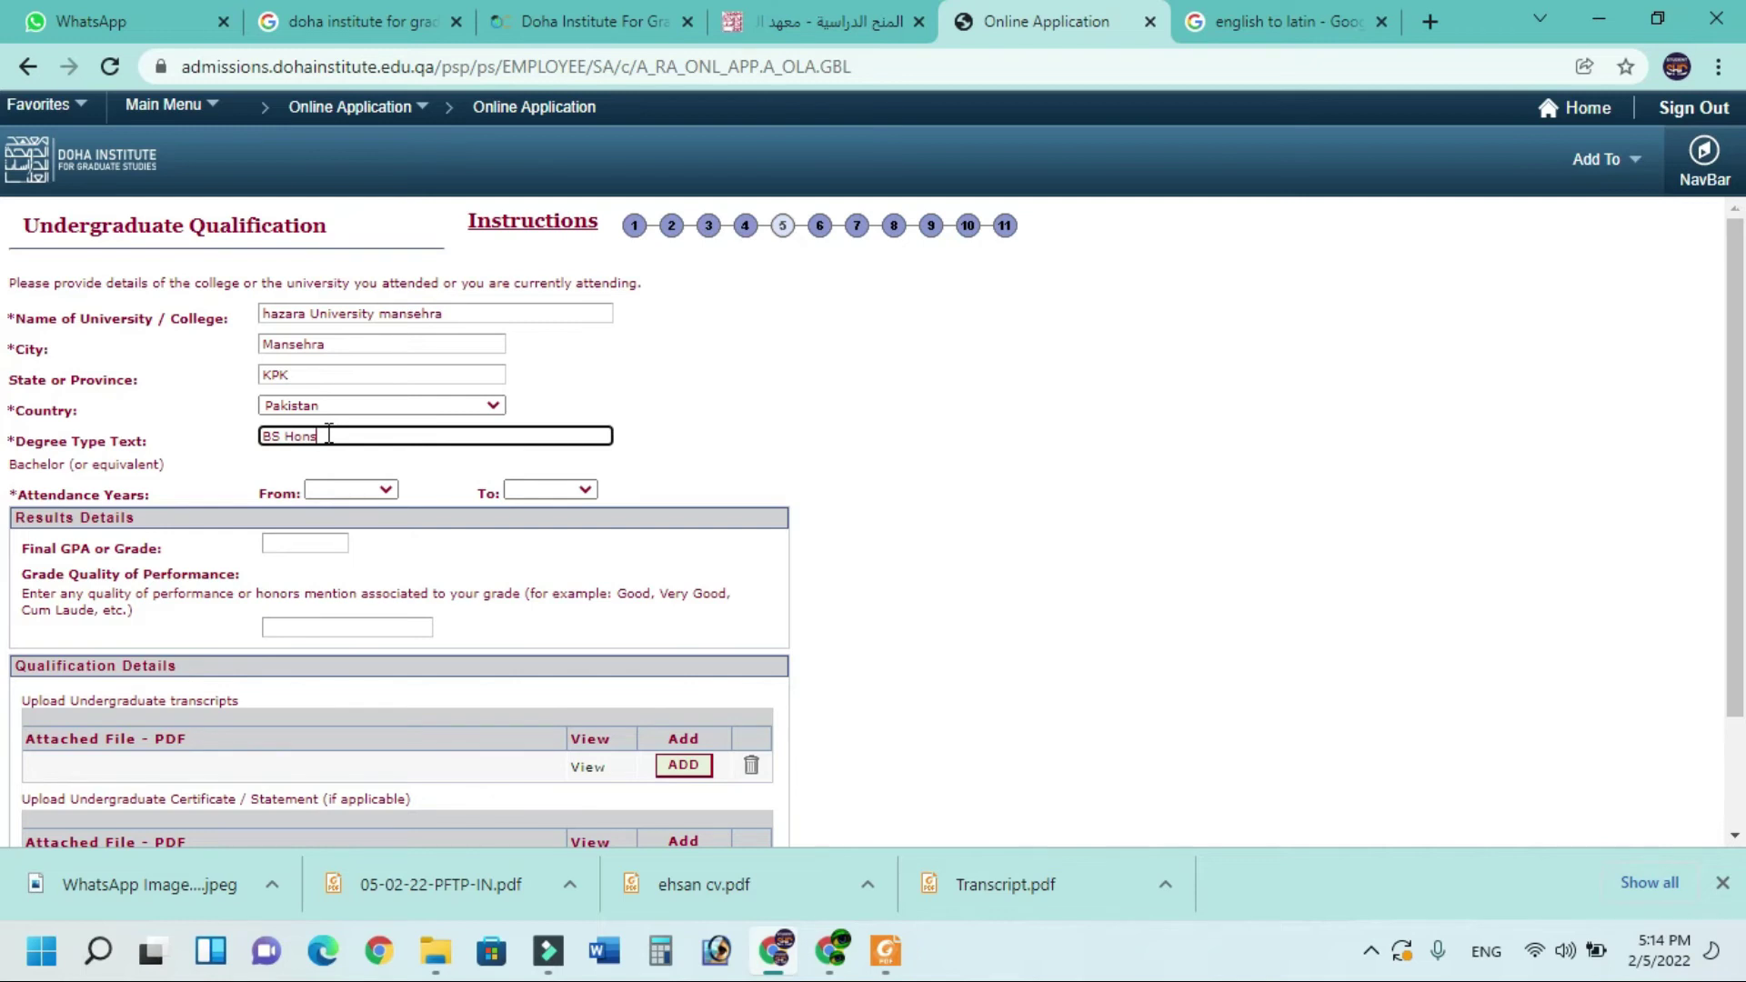
{"action": "left_click", "coordinate": [329, 434]}
{"action": "left_click", "coordinate": [374, 491]}
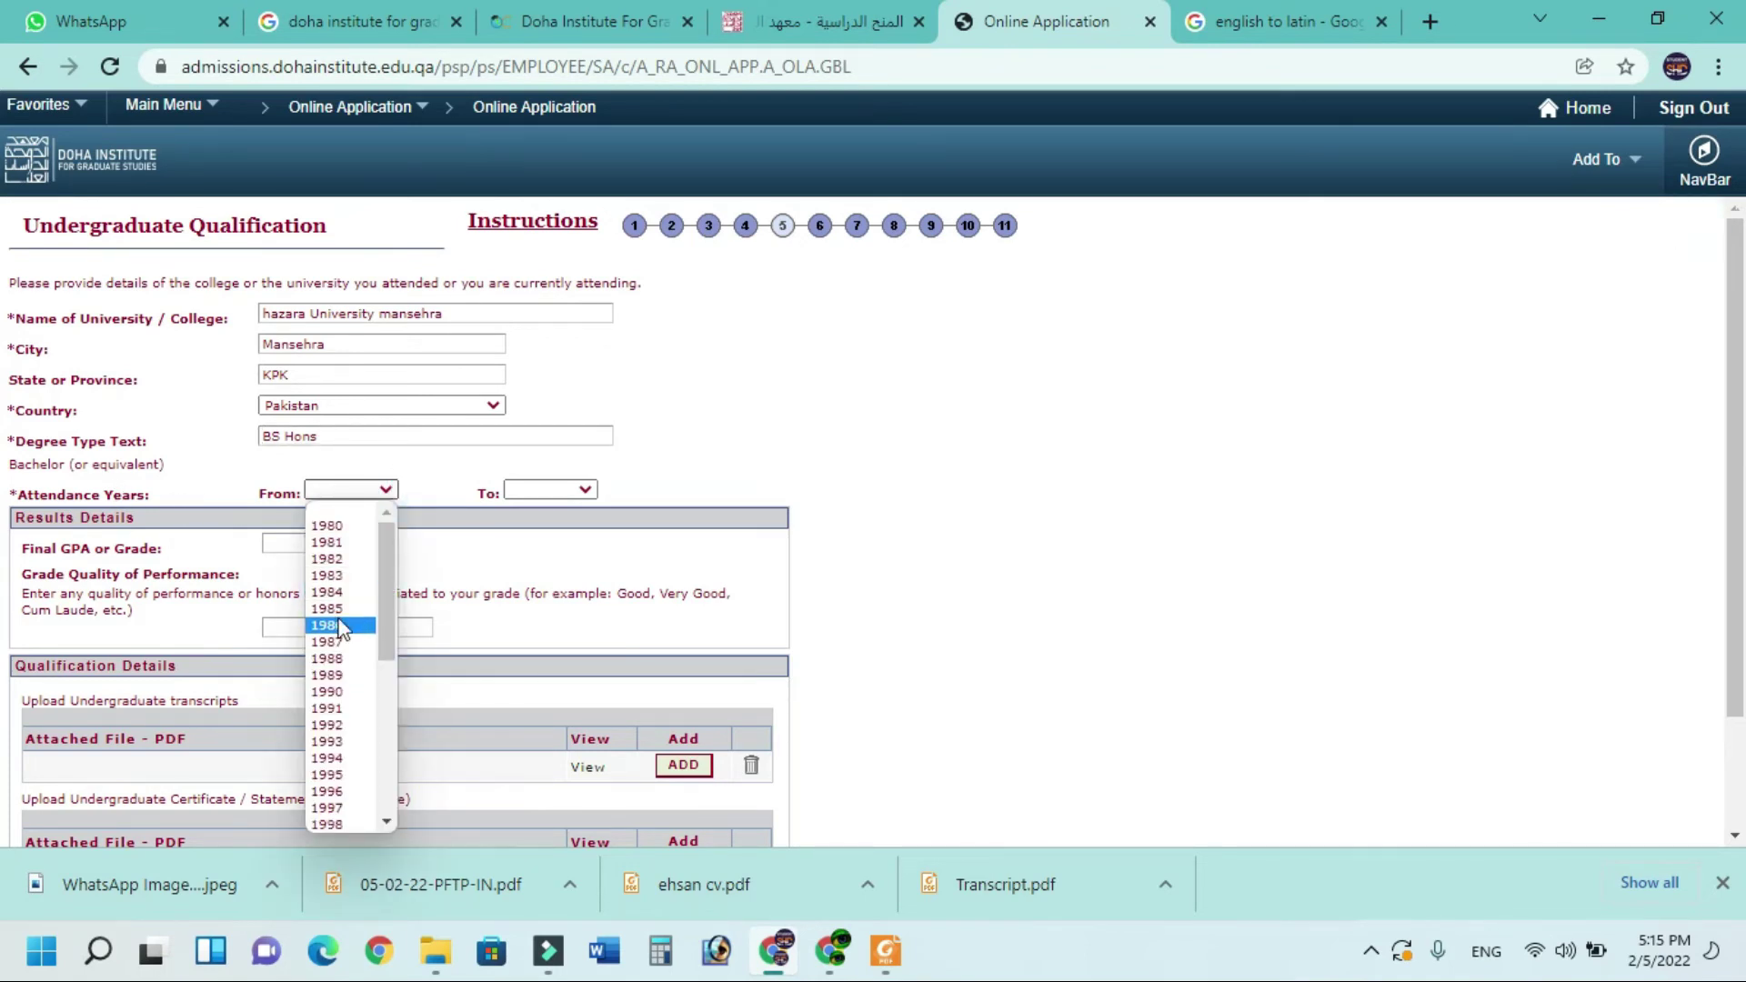
Set the undergraduate attendance years to 2013 through 2017
{"action": "scroll", "coordinate": [338, 727], "scroll_direction": "down", "scroll_amount": 5}
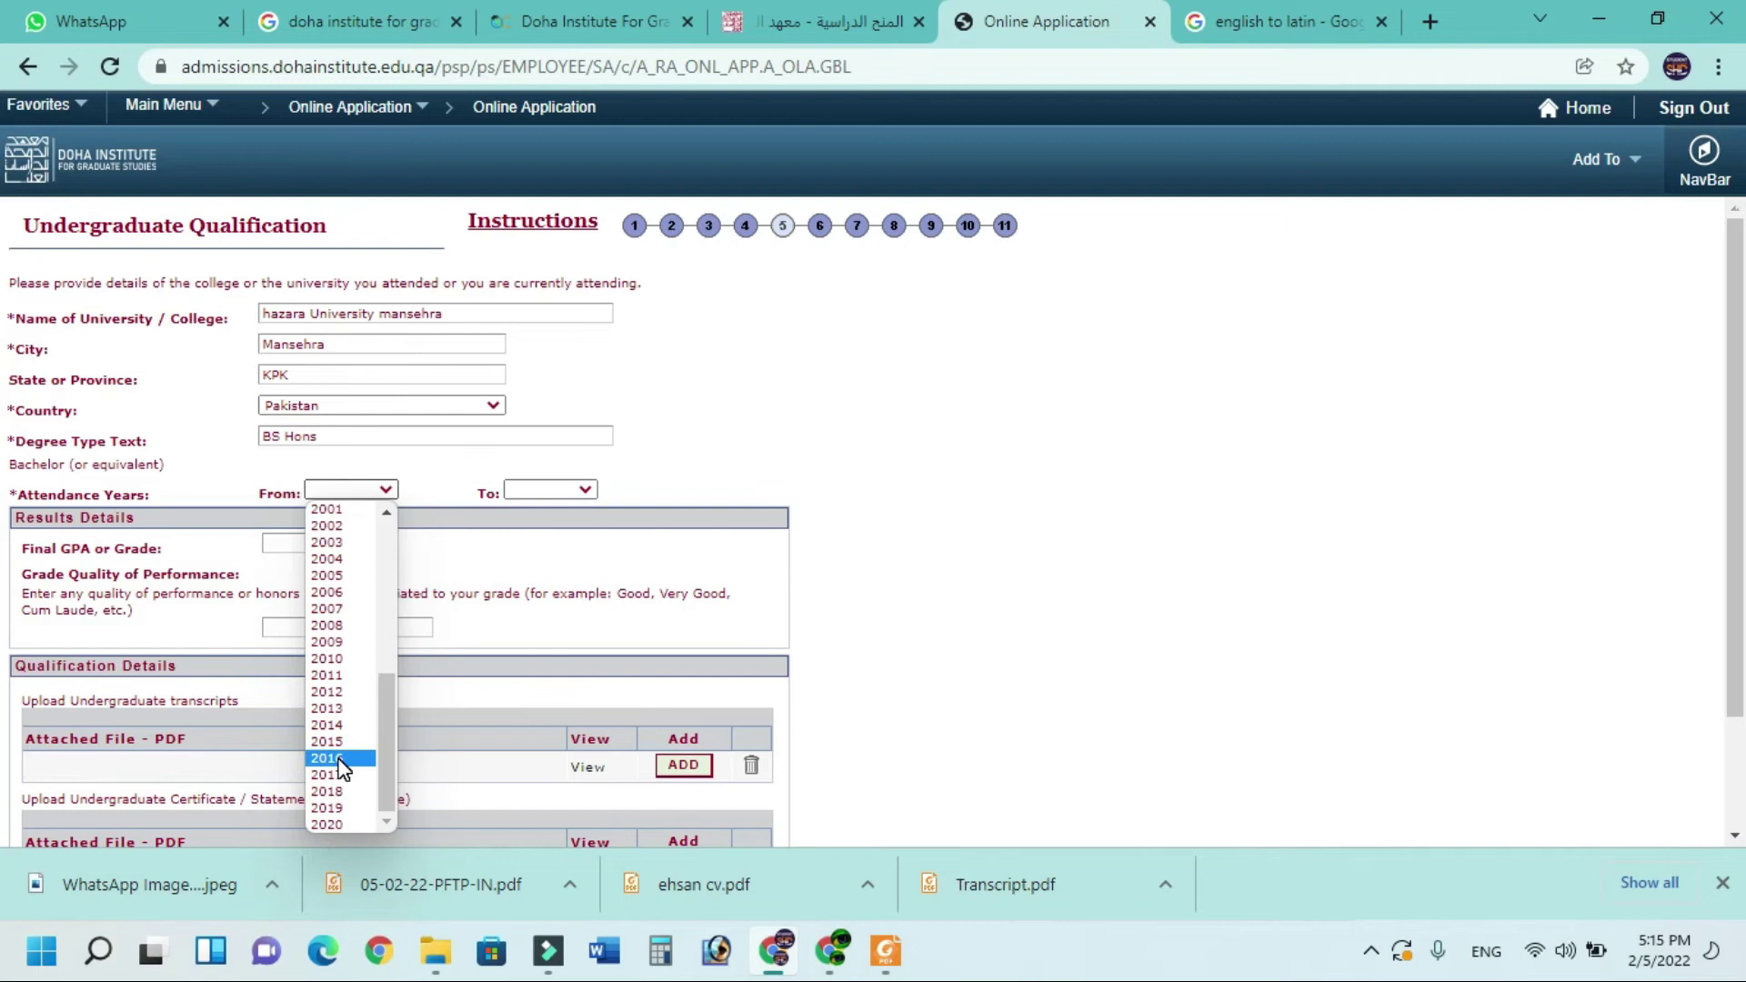
{"action": "left_click", "coordinate": [342, 759]}
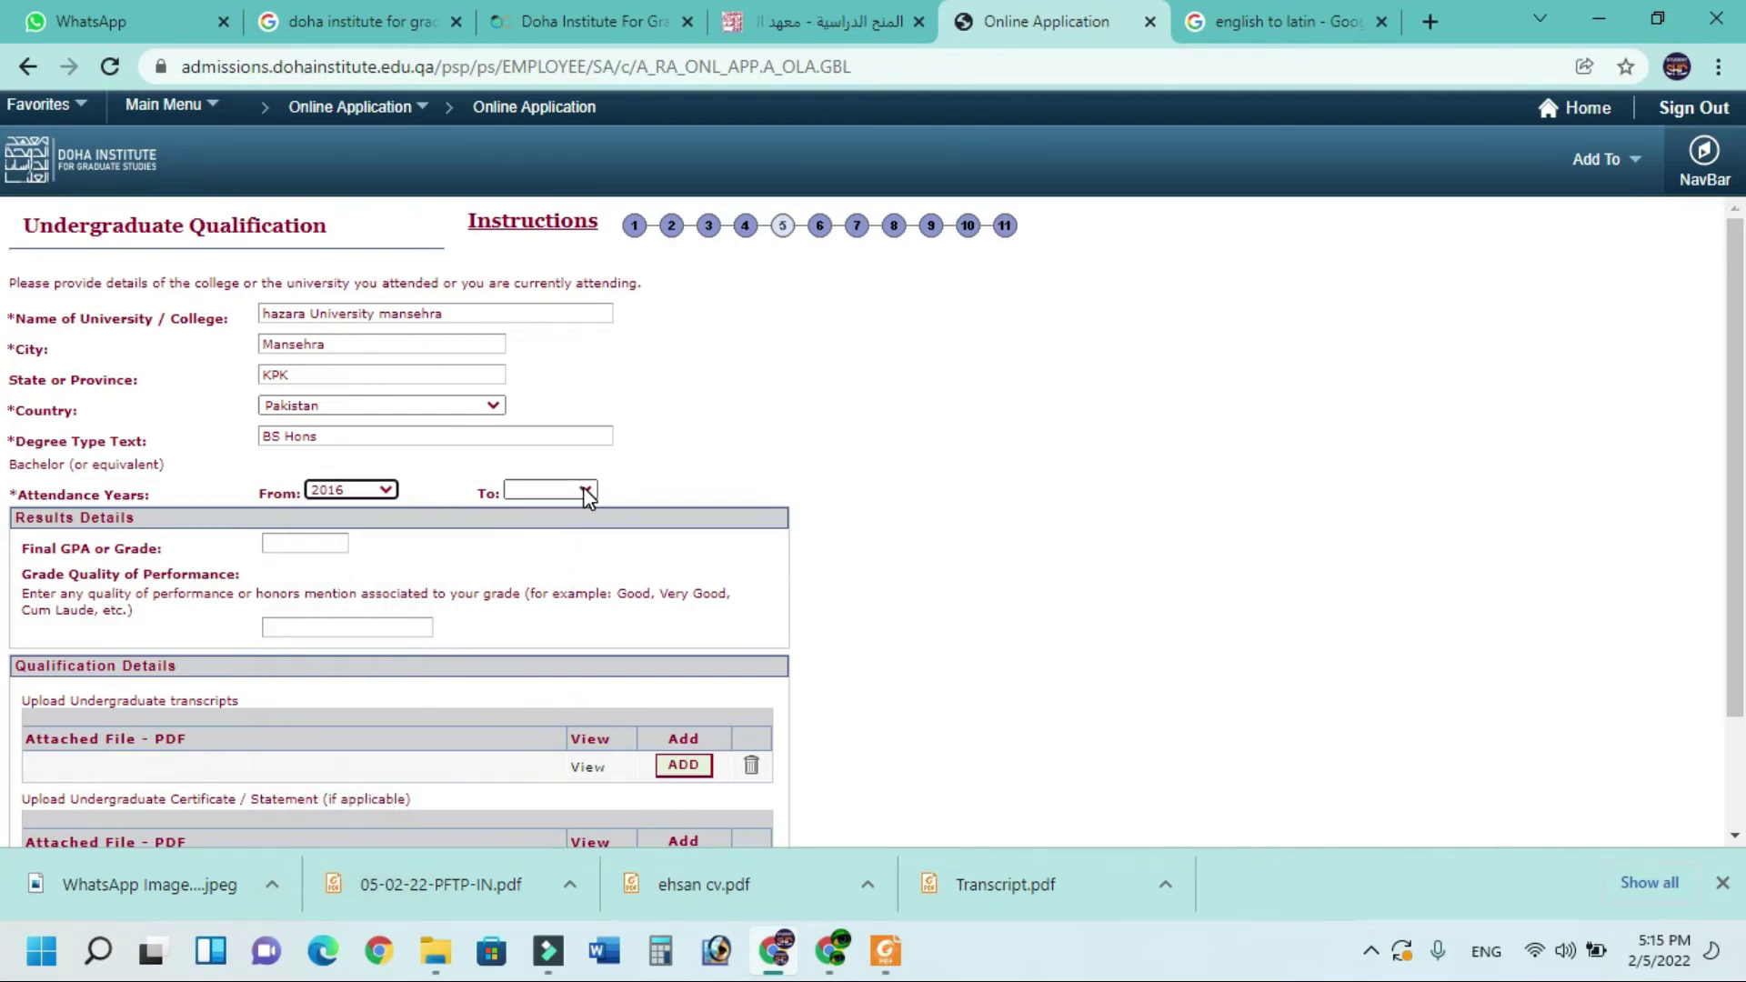
{"action": "left_click", "coordinate": [377, 491]}
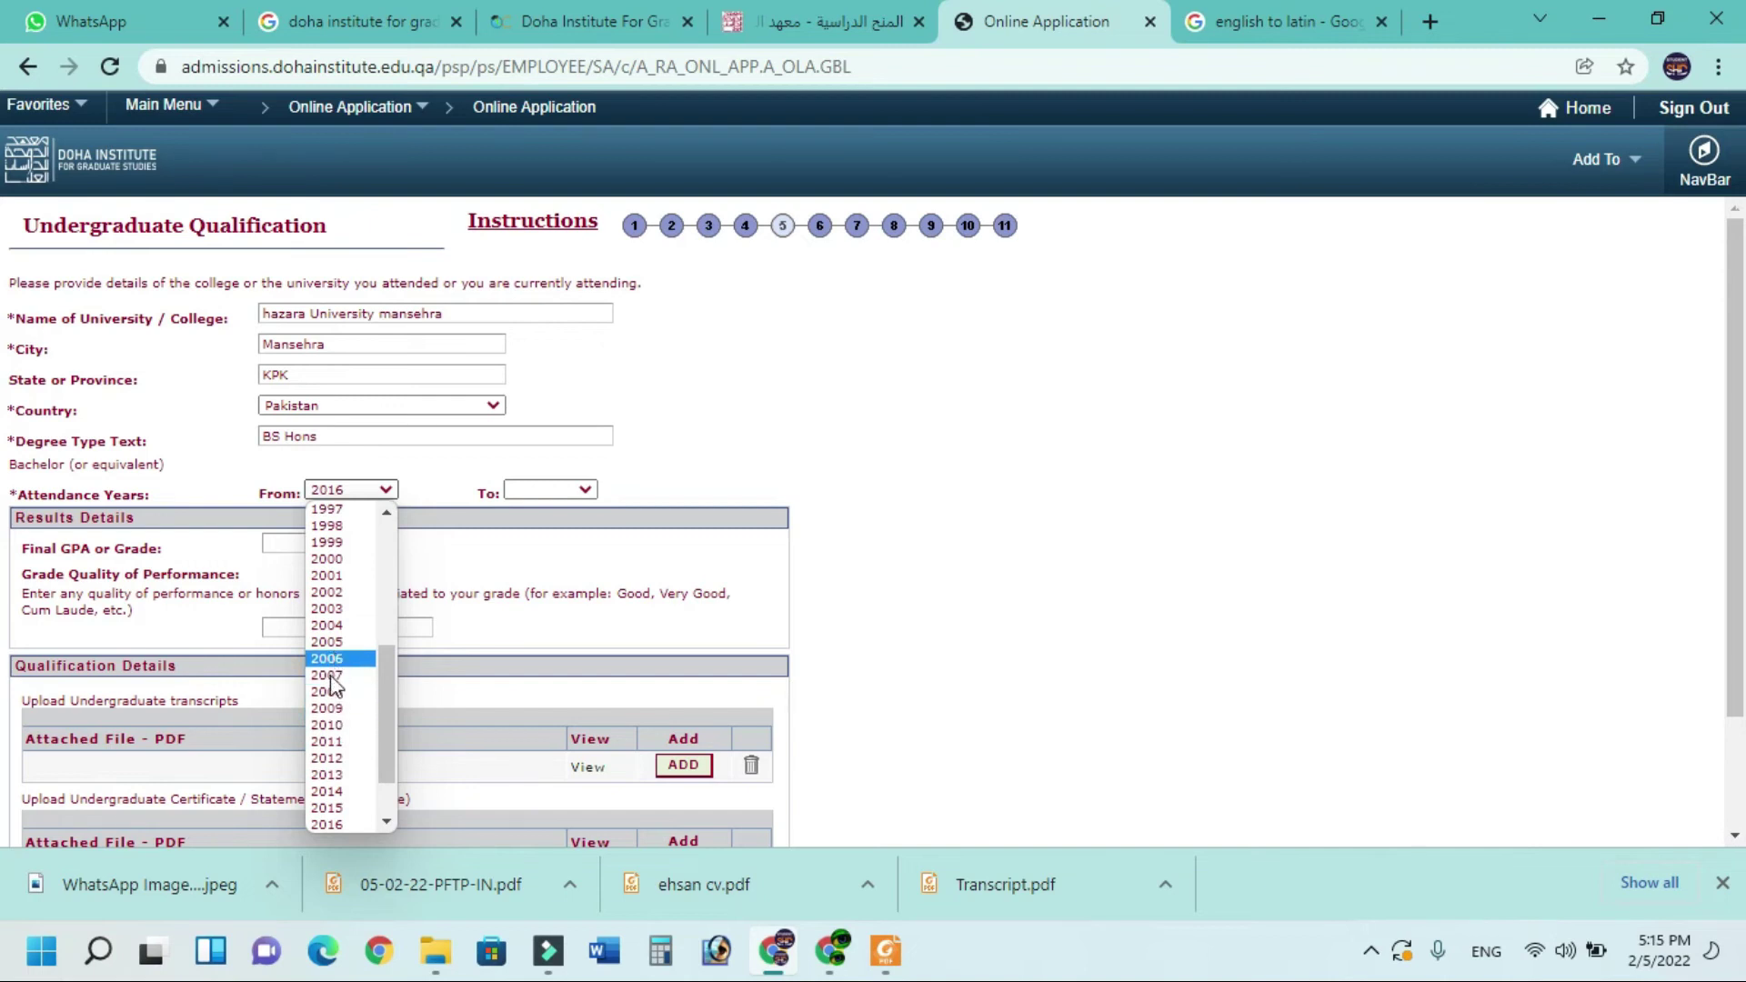
{"action": "left_click", "coordinate": [335, 772]}
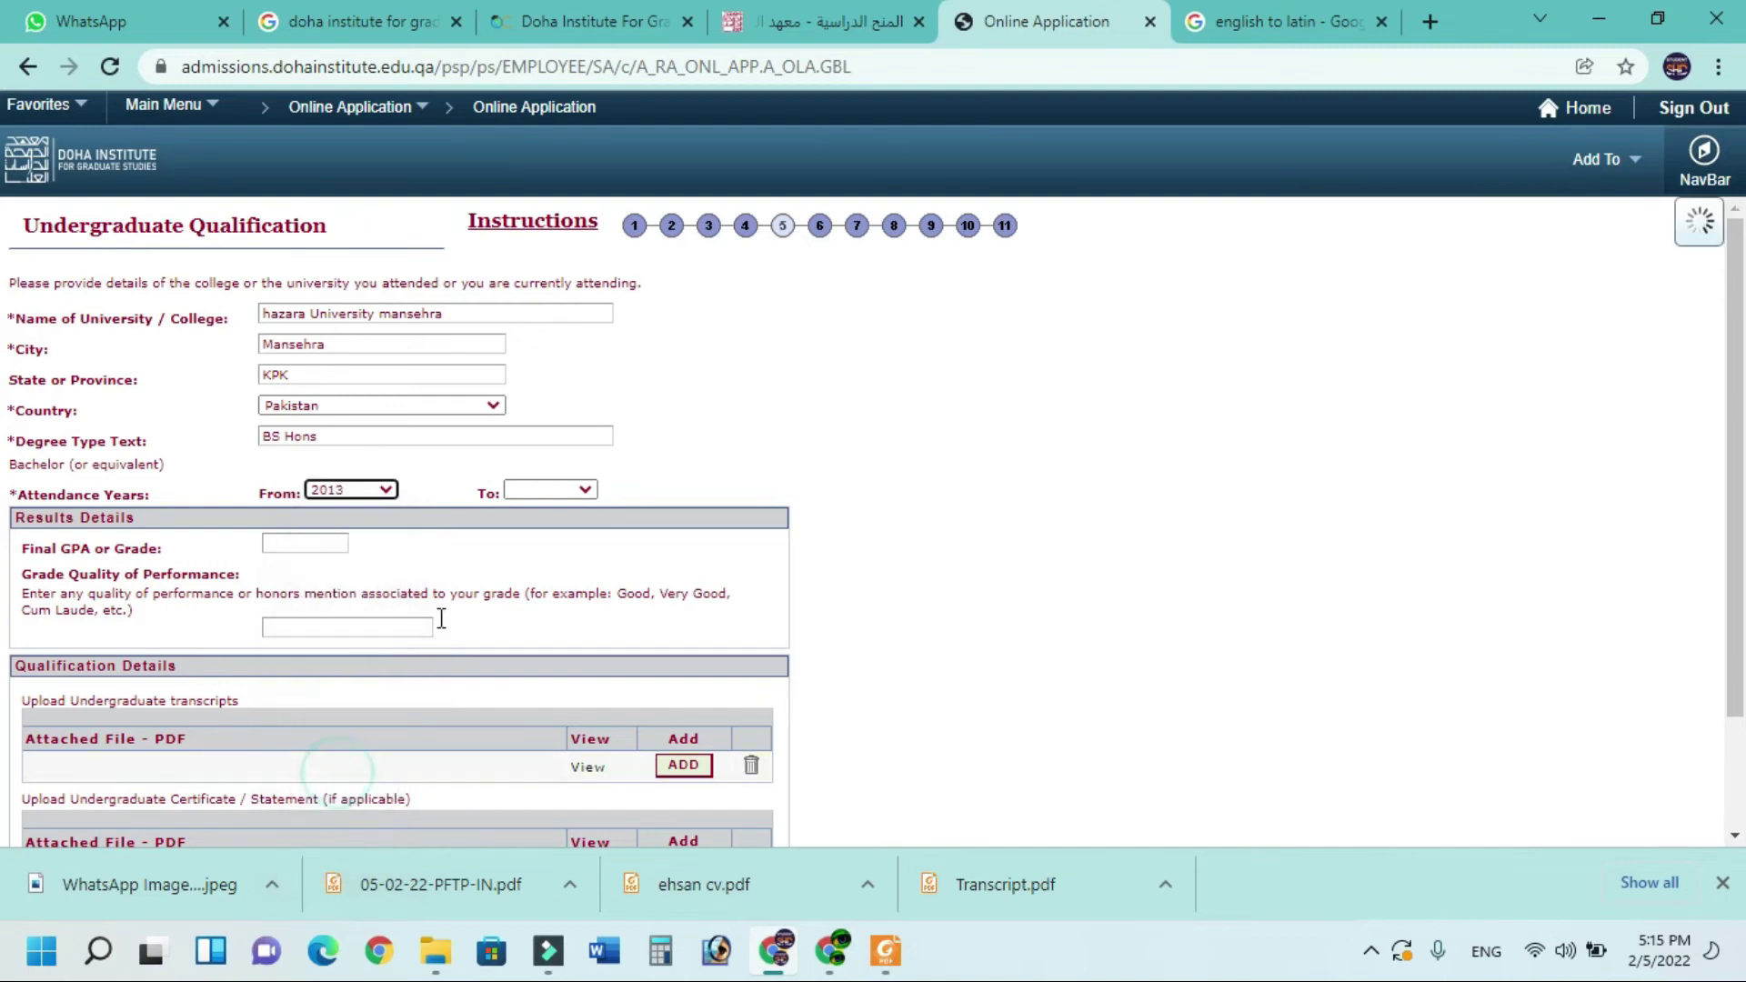
{"action": "left_click", "coordinate": [543, 493]}
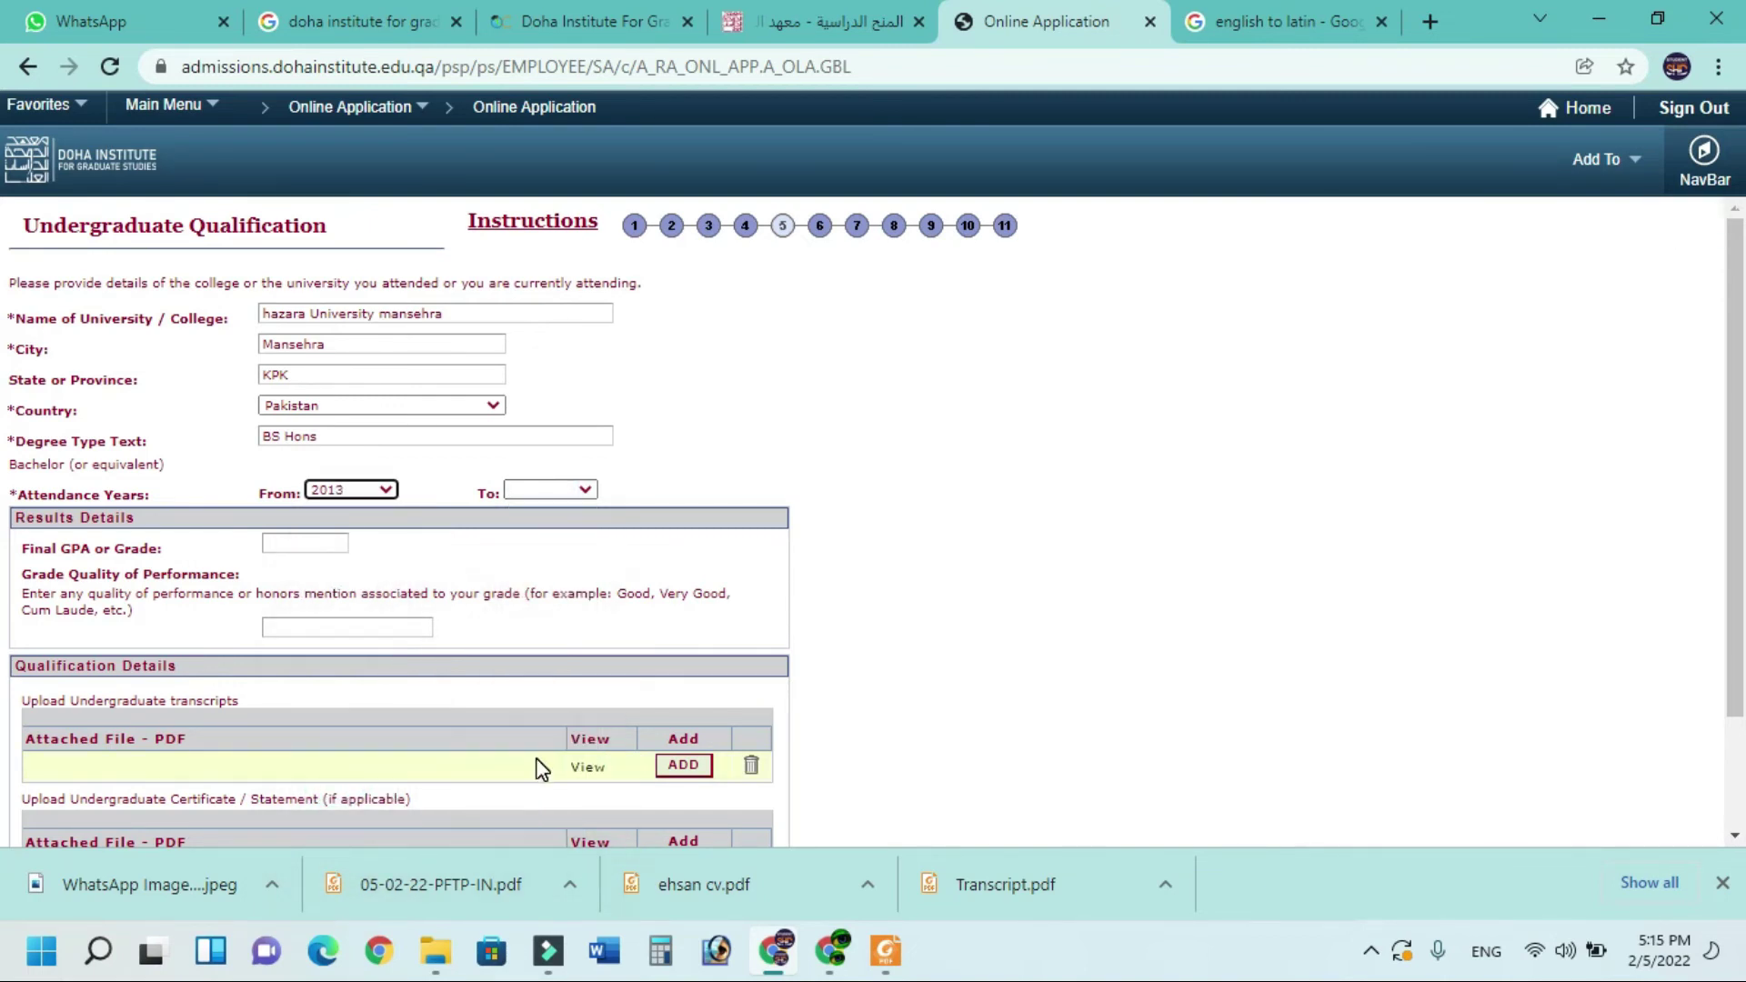
{"action": "left_click", "coordinate": [577, 489]}
{"action": "scroll", "coordinate": [543, 691], "scroll_direction": "down", "scroll_amount": 4}
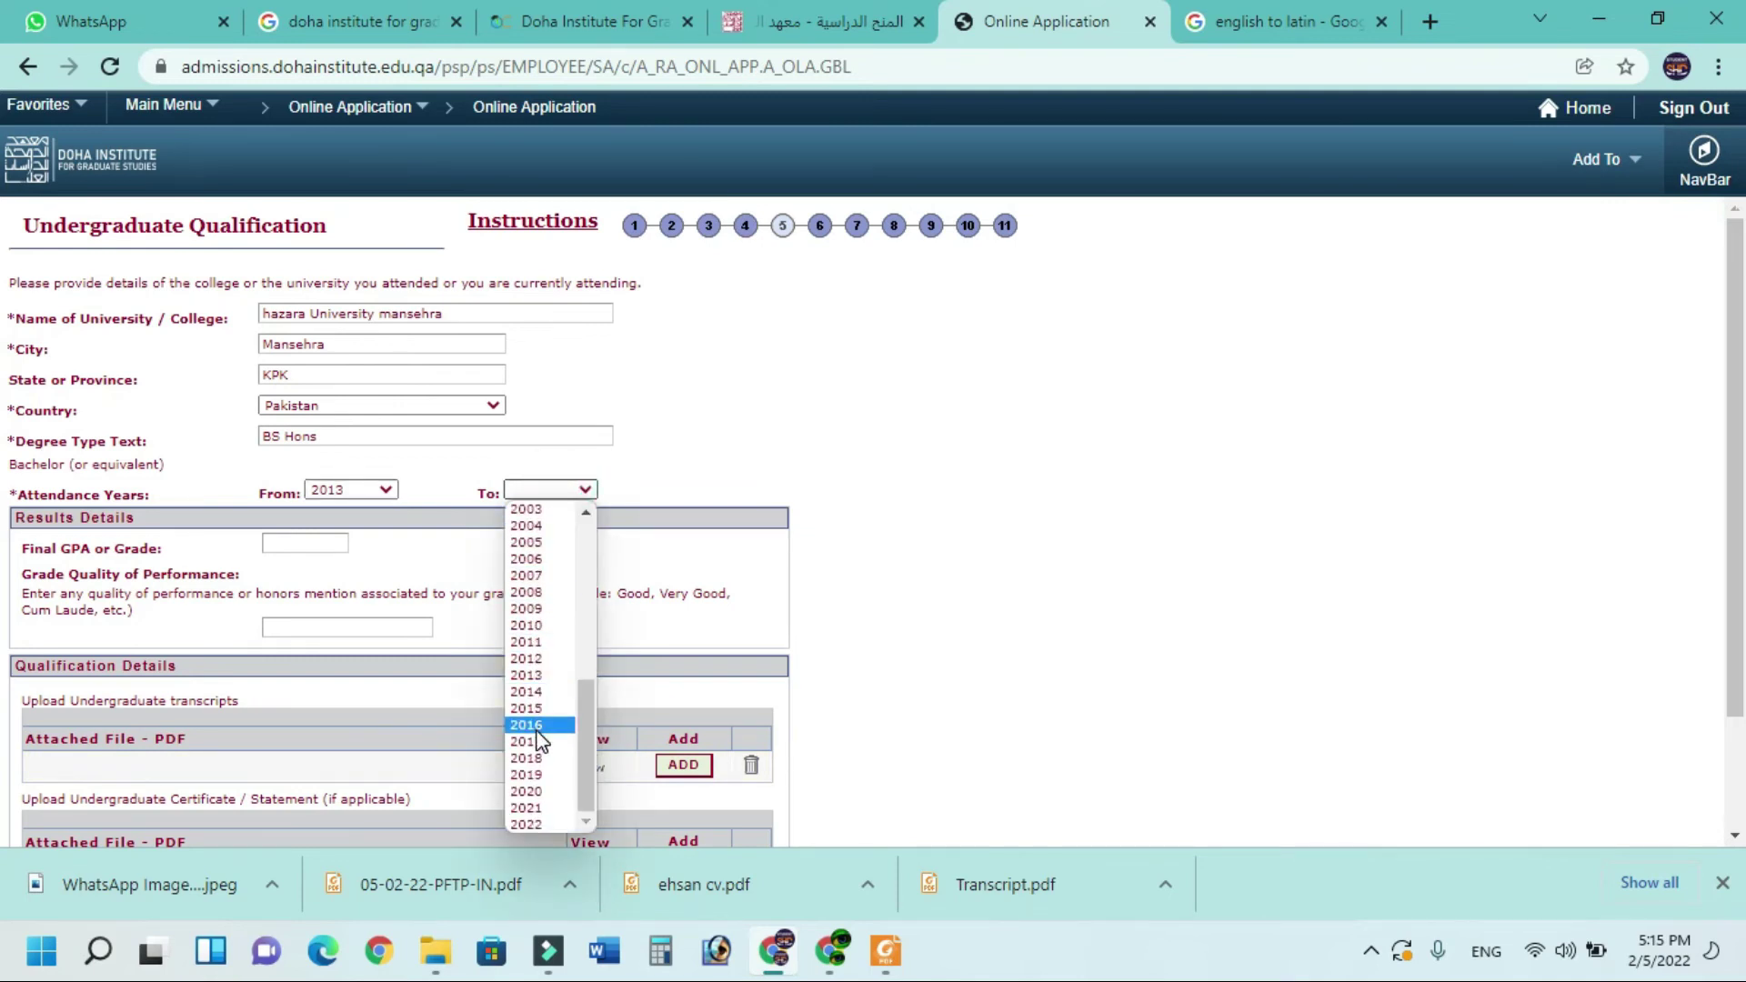
{"action": "left_click", "coordinate": [538, 741]}
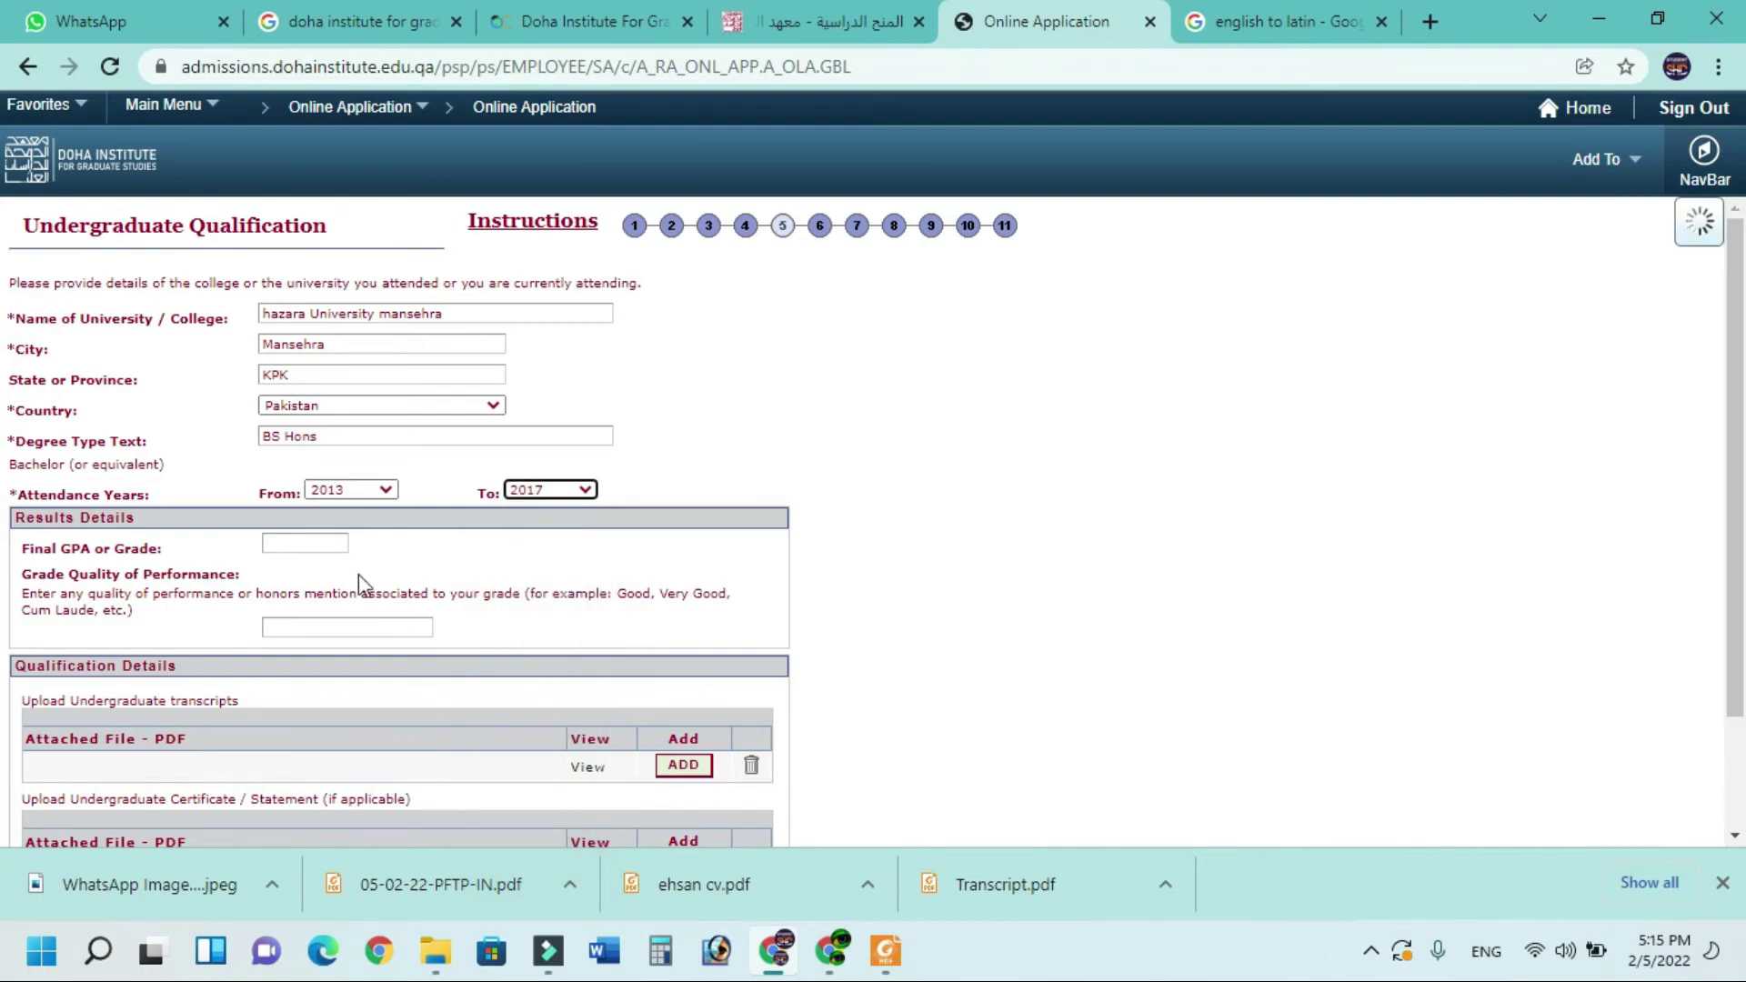
Enter a final GPA of 3.7 and grade quality Good
{"action": "left_click", "coordinate": [287, 544]}
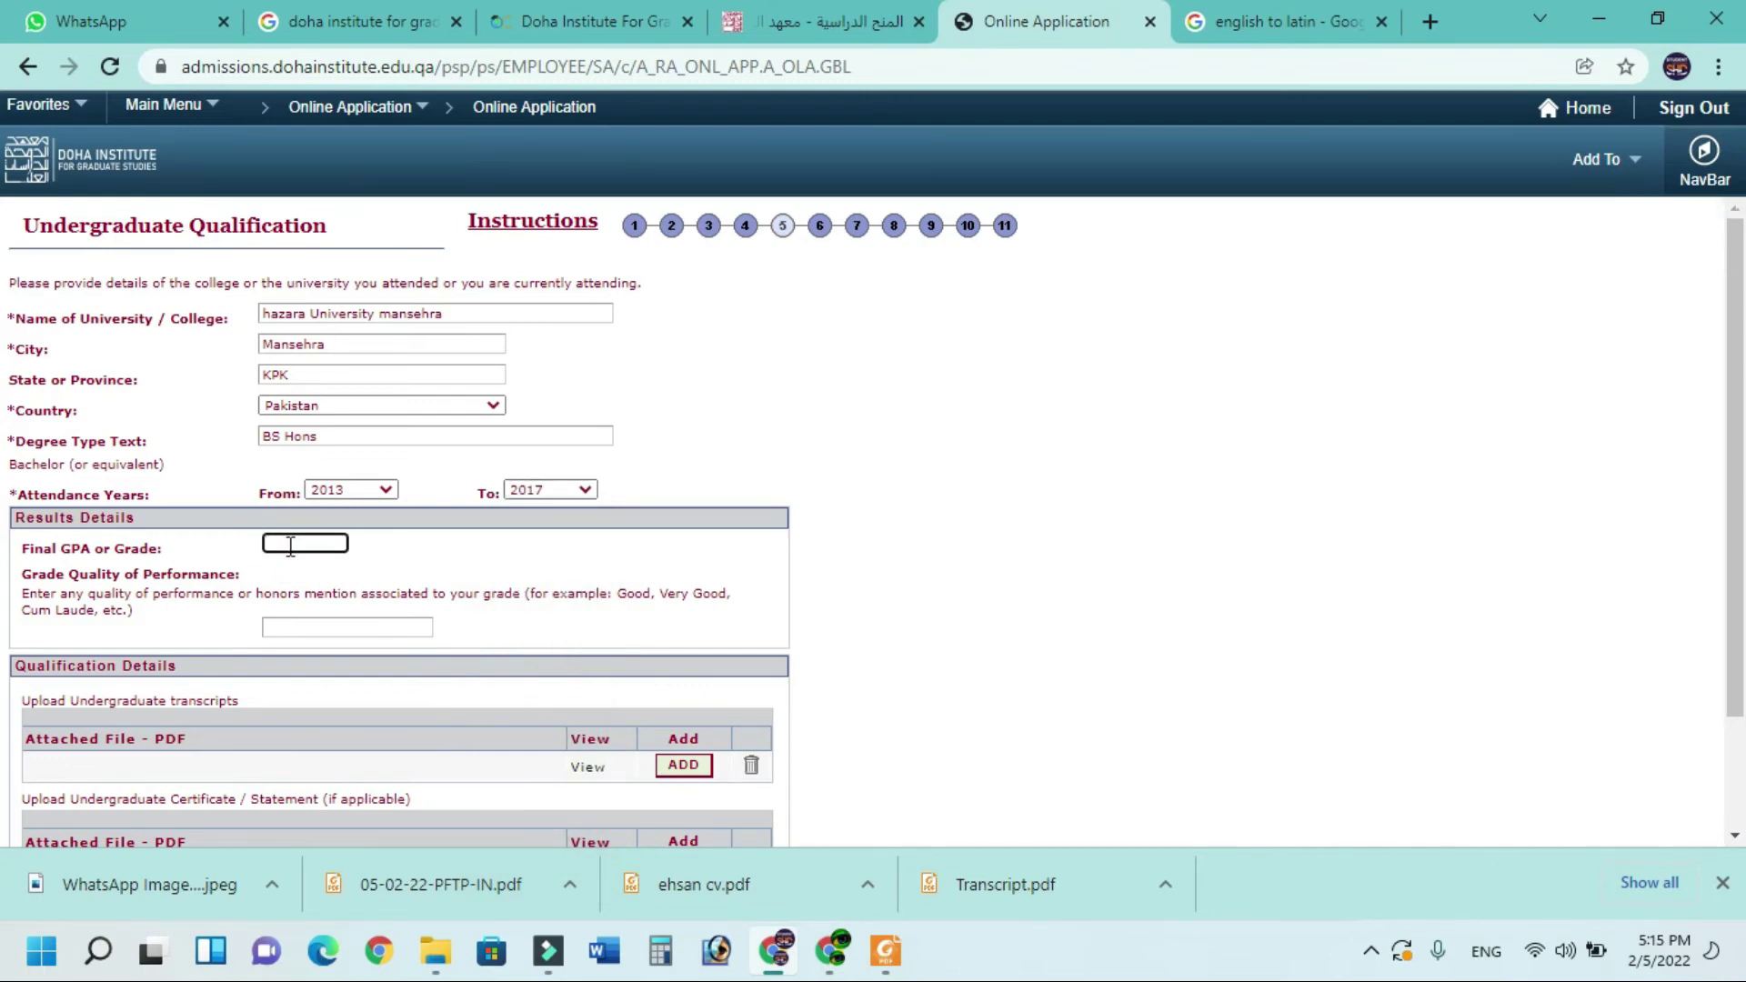
{"action": "type", "text": "3.7"}
{"action": "left_click", "coordinate": [296, 626]}
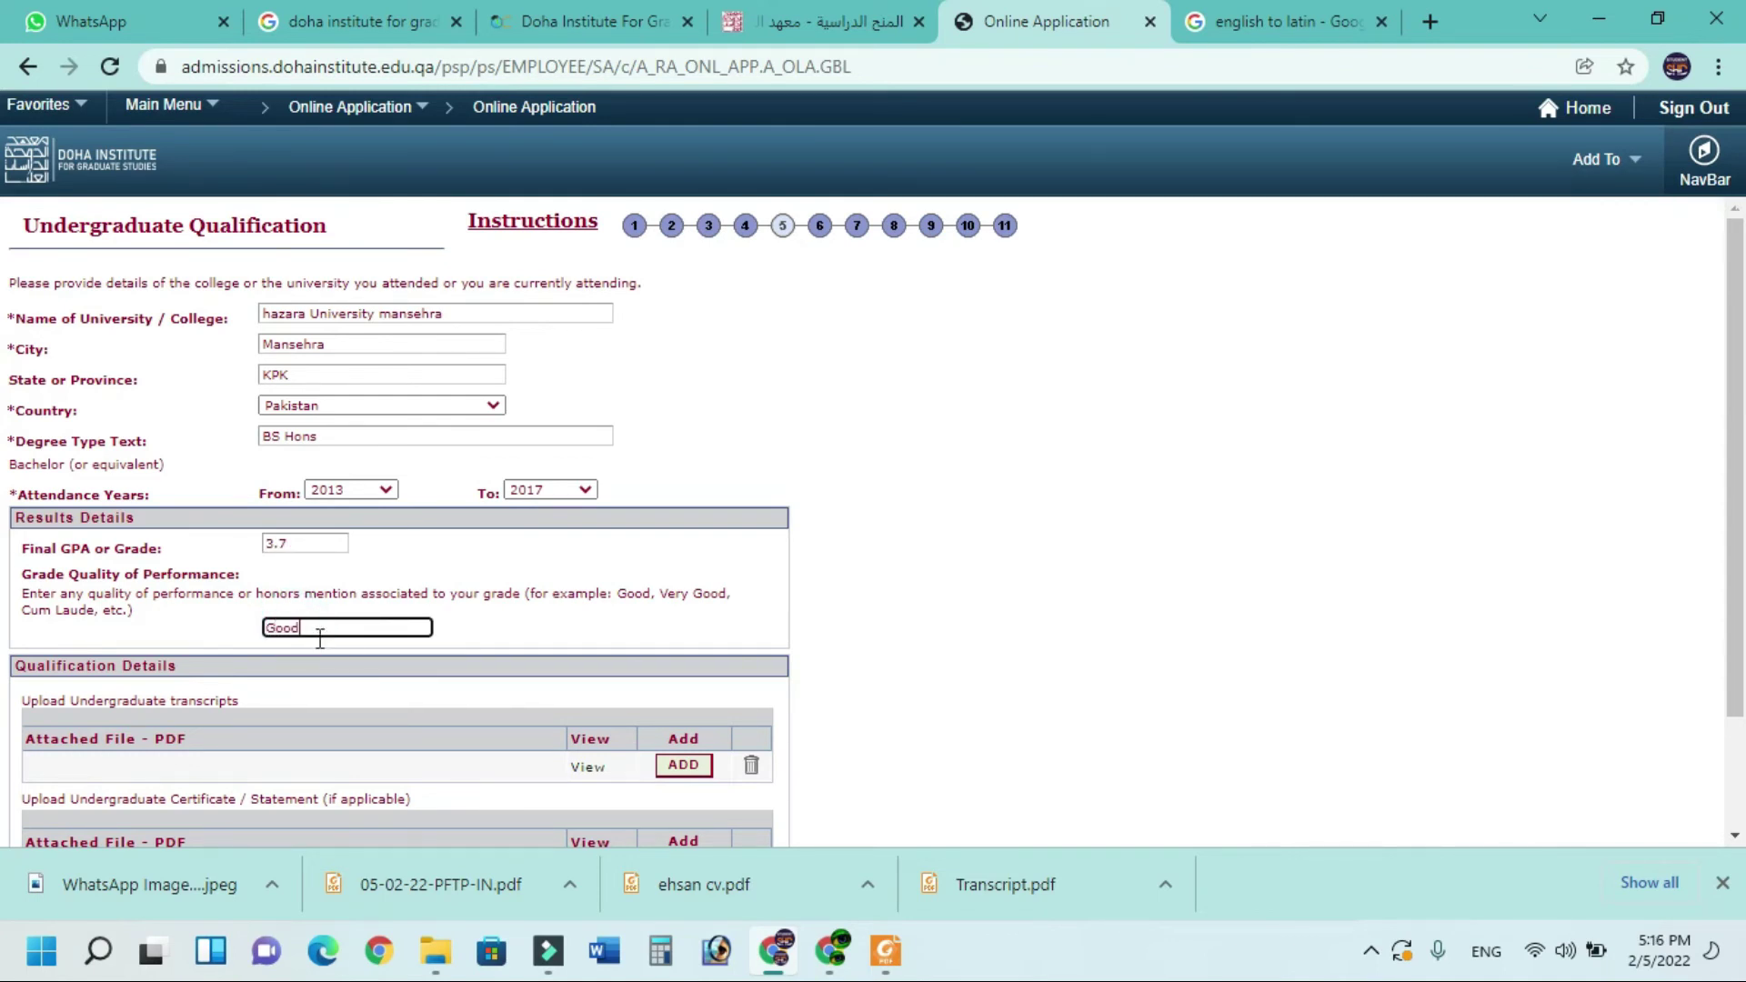
{"action": "scroll", "coordinate": [481, 573], "scroll_direction": "down", "scroll_amount": 2}
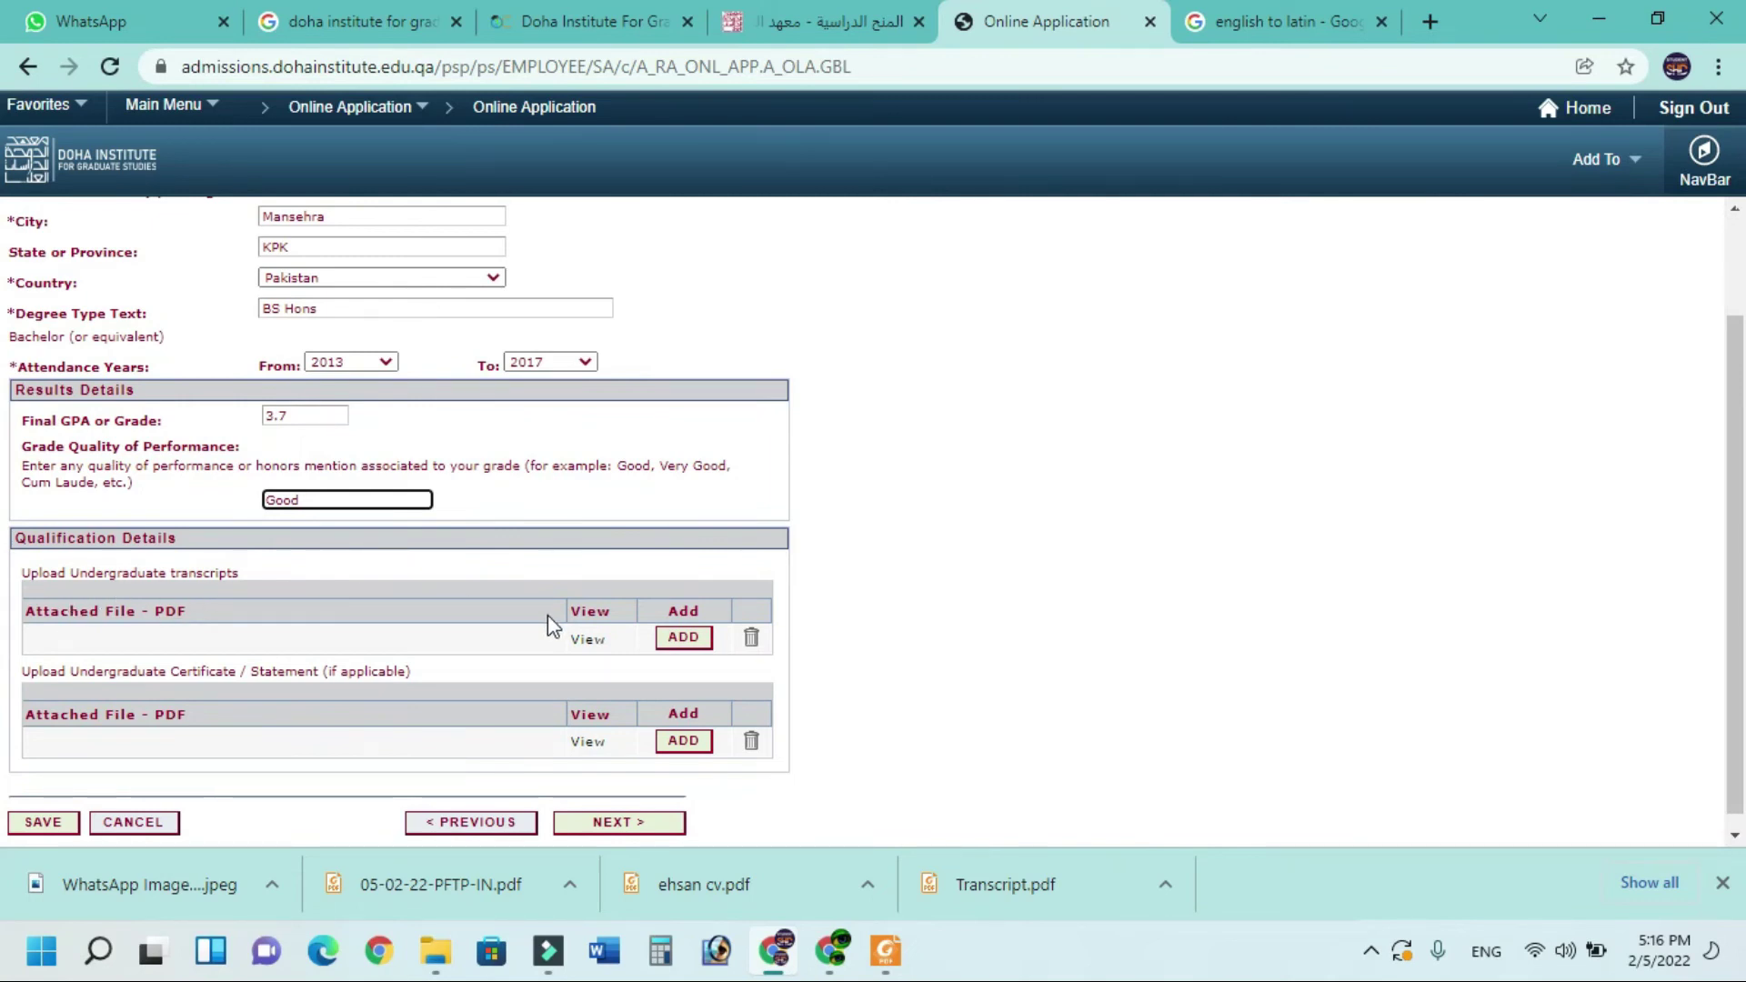
Rename a desktop file to TRanscript, upload it as the undergraduate transcript, and continue
{"action": "left_click", "coordinate": [676, 647]}
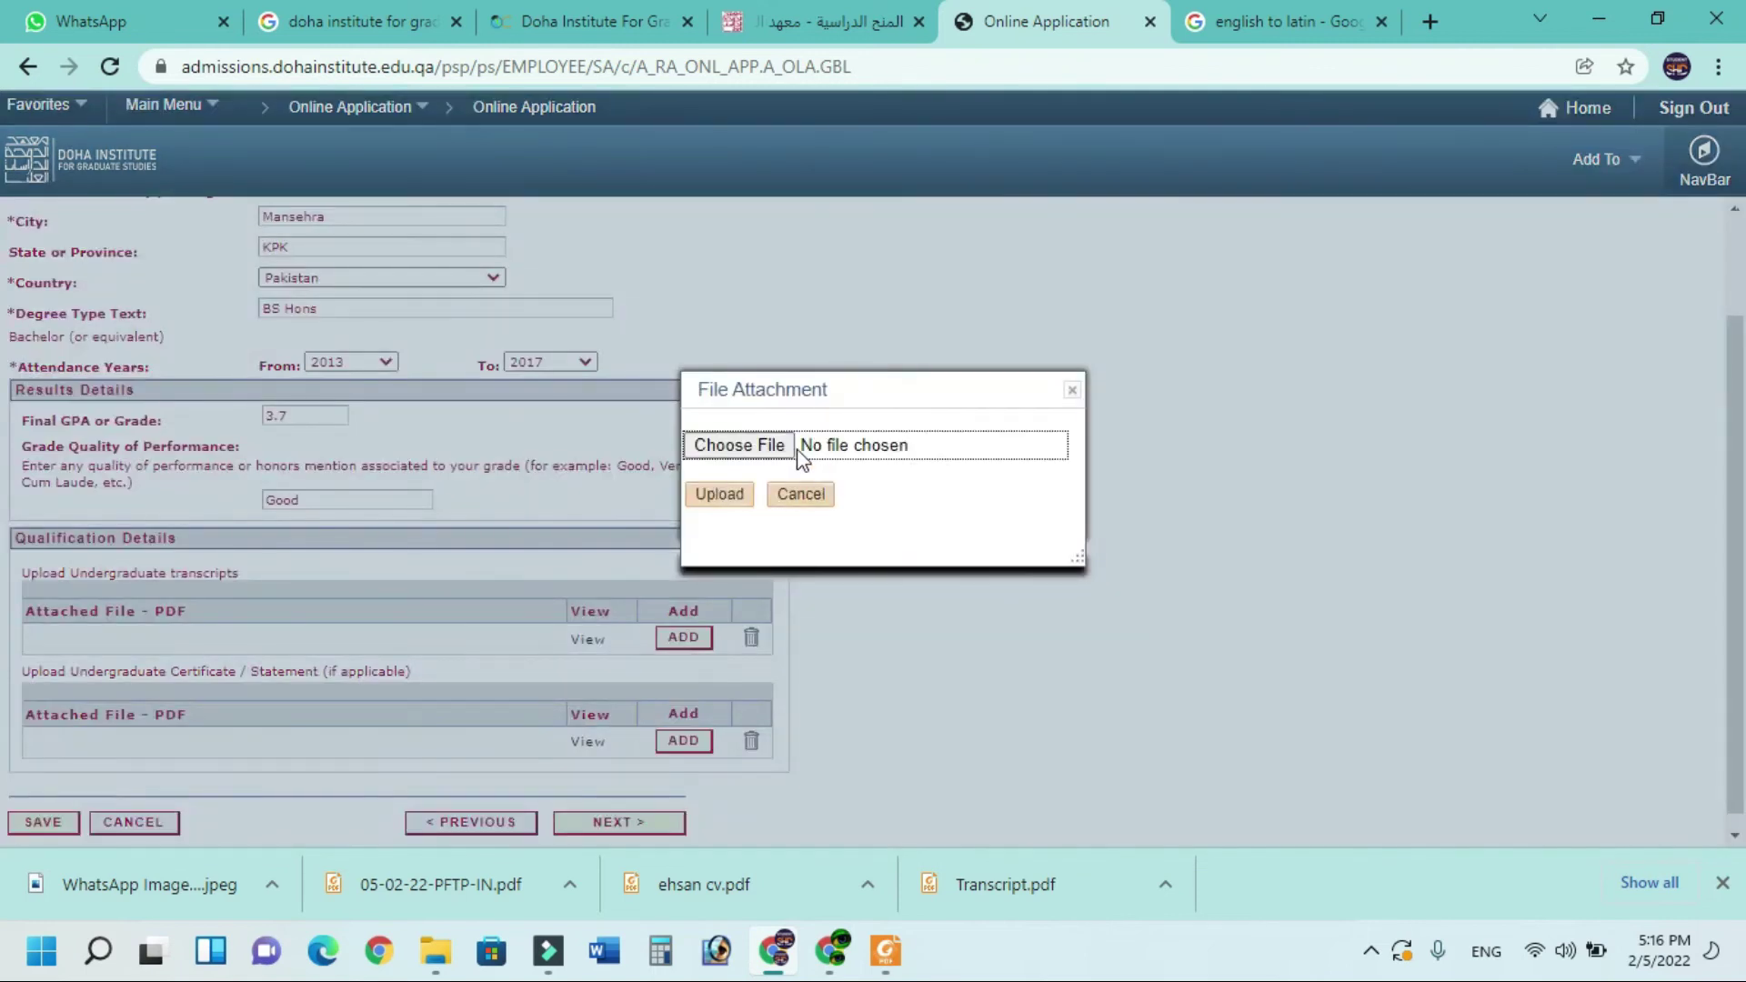
{"action": "left_click", "coordinate": [739, 448]}
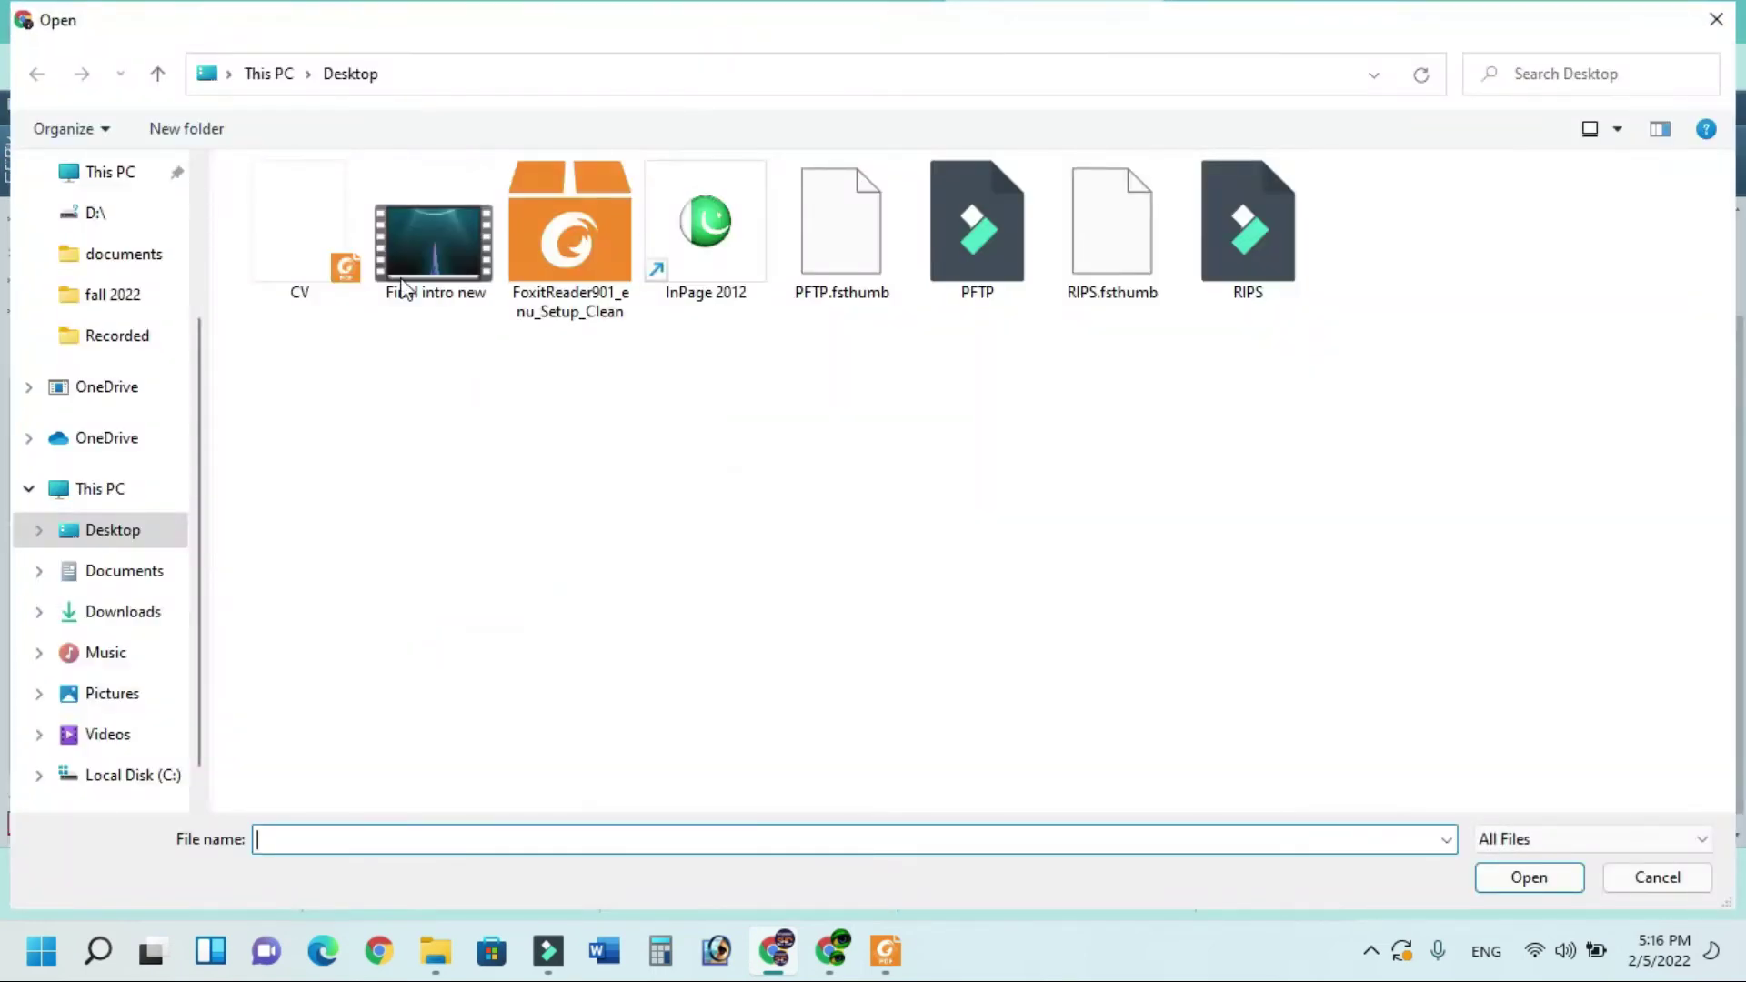
{"action": "left_click", "coordinate": [304, 236]}
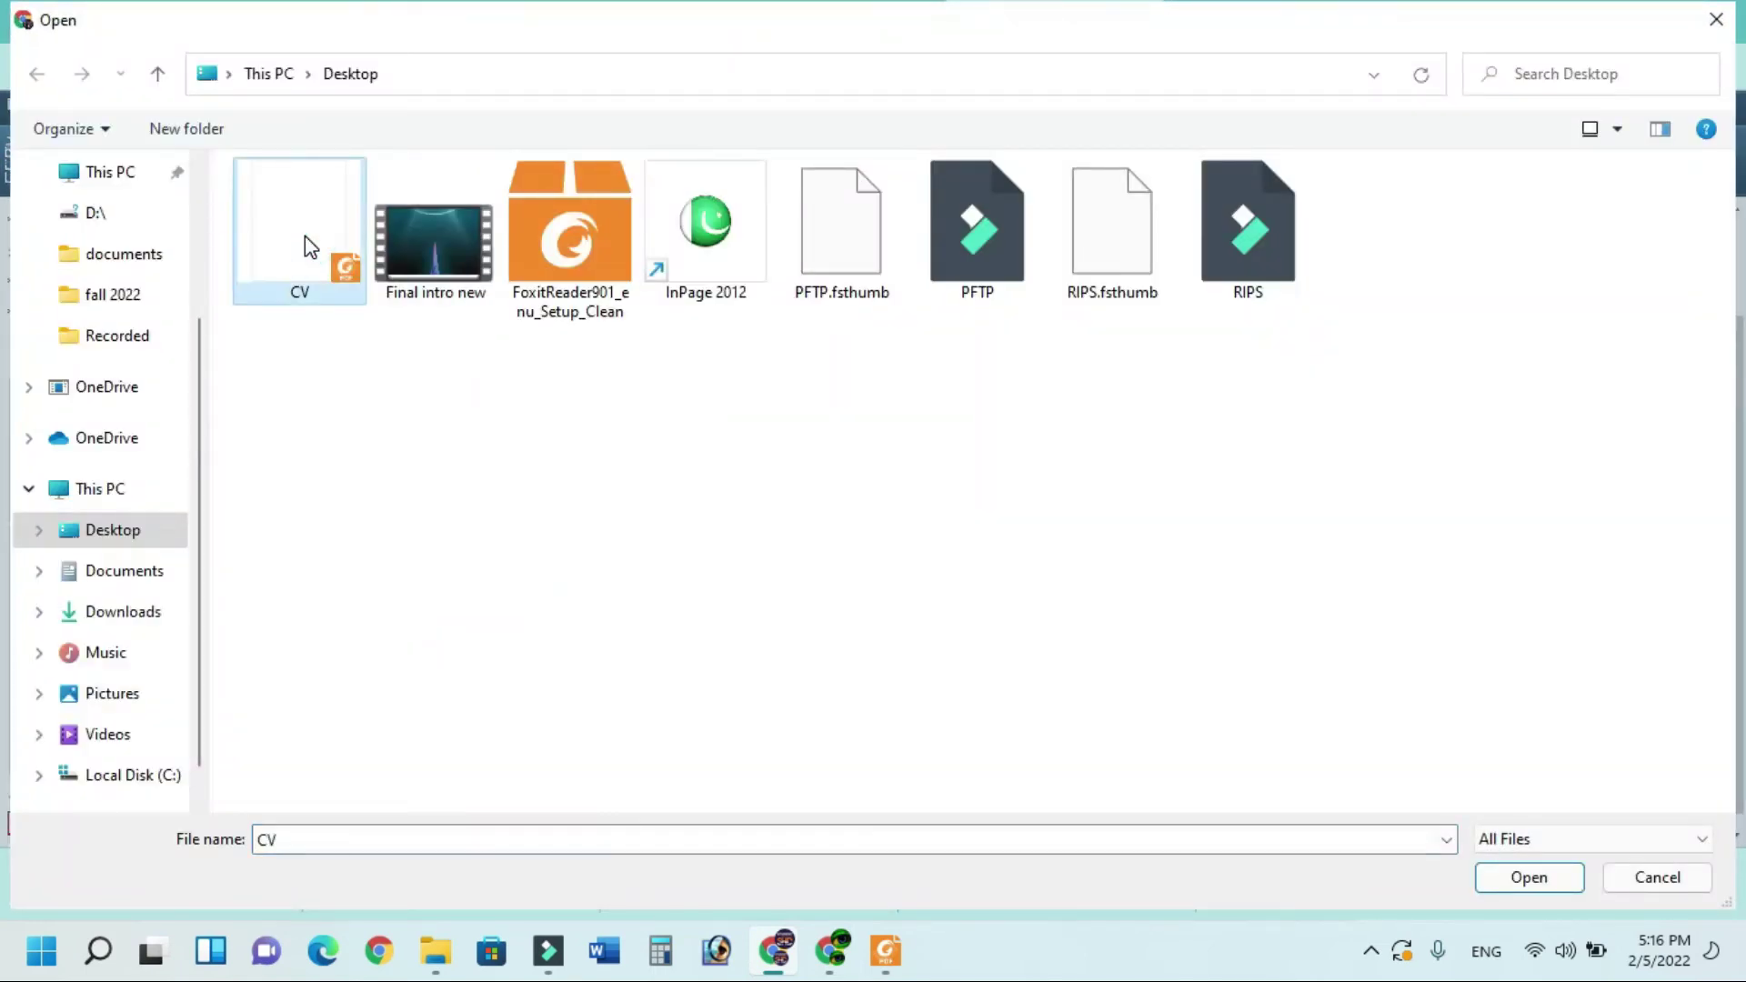
{"action": "left_click", "coordinate": [307, 246]}
{"action": "type", "text": "TRa"}
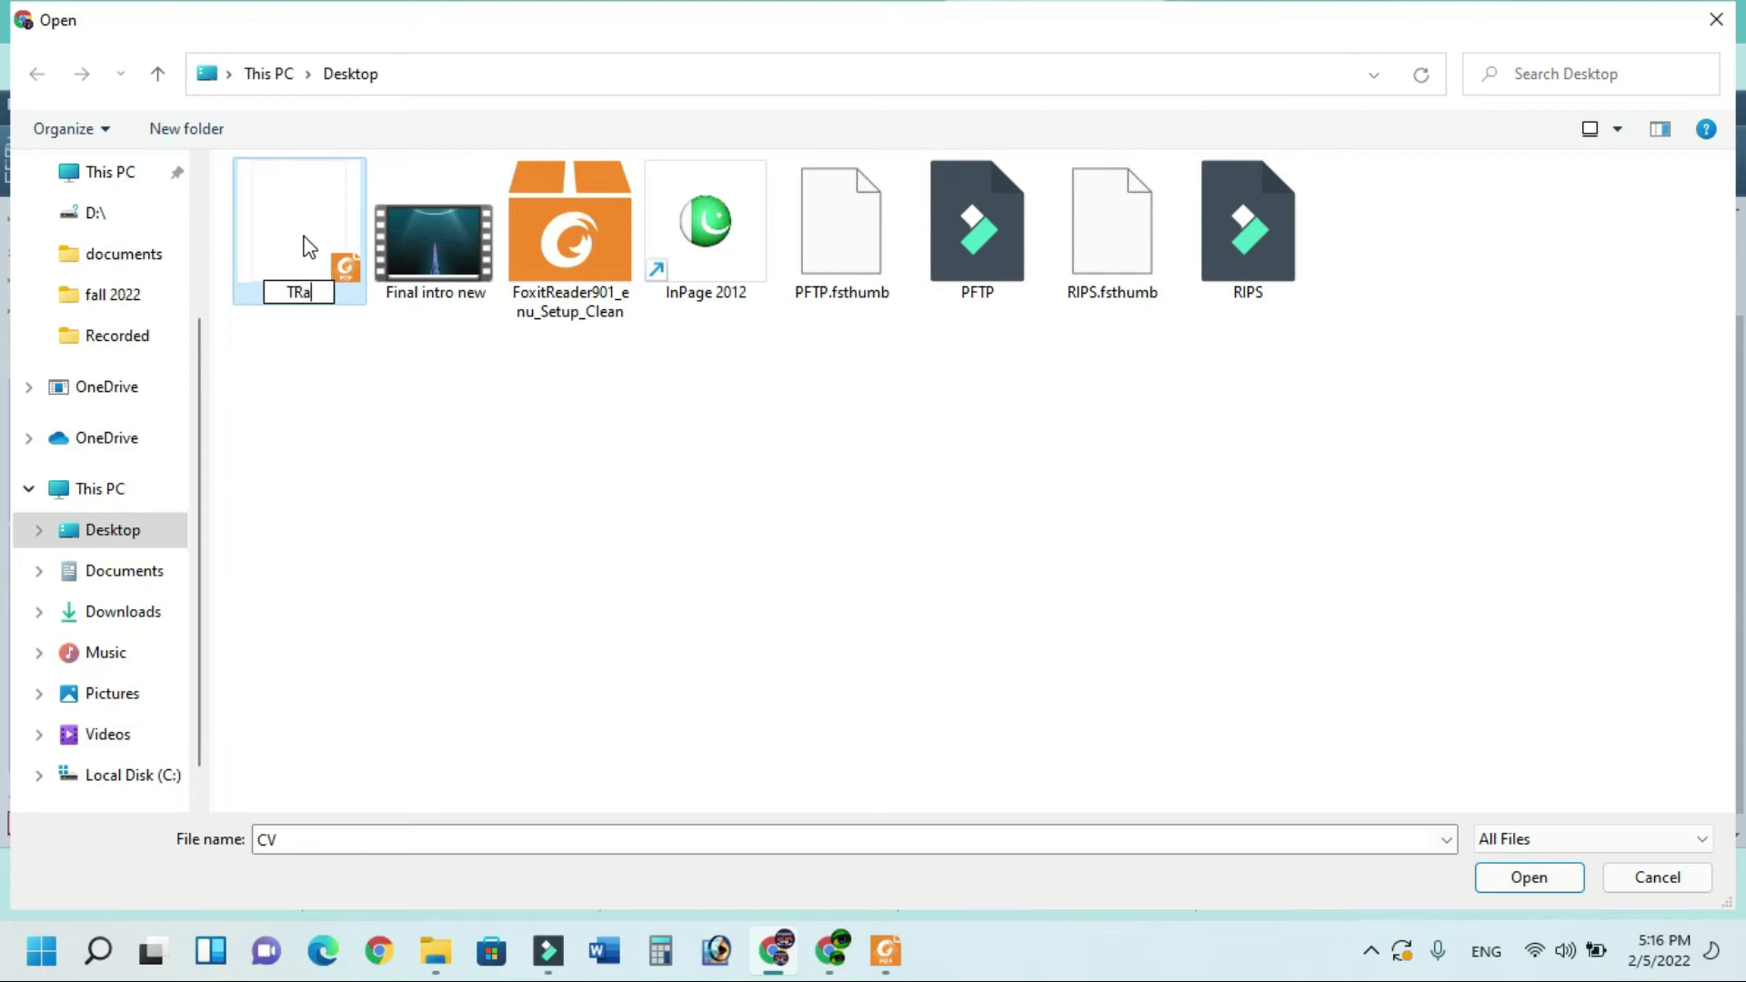
{"action": "type", "text": "nscript"}
{"action": "key", "text": "Return"}
{"action": "key", "text": "Return"}
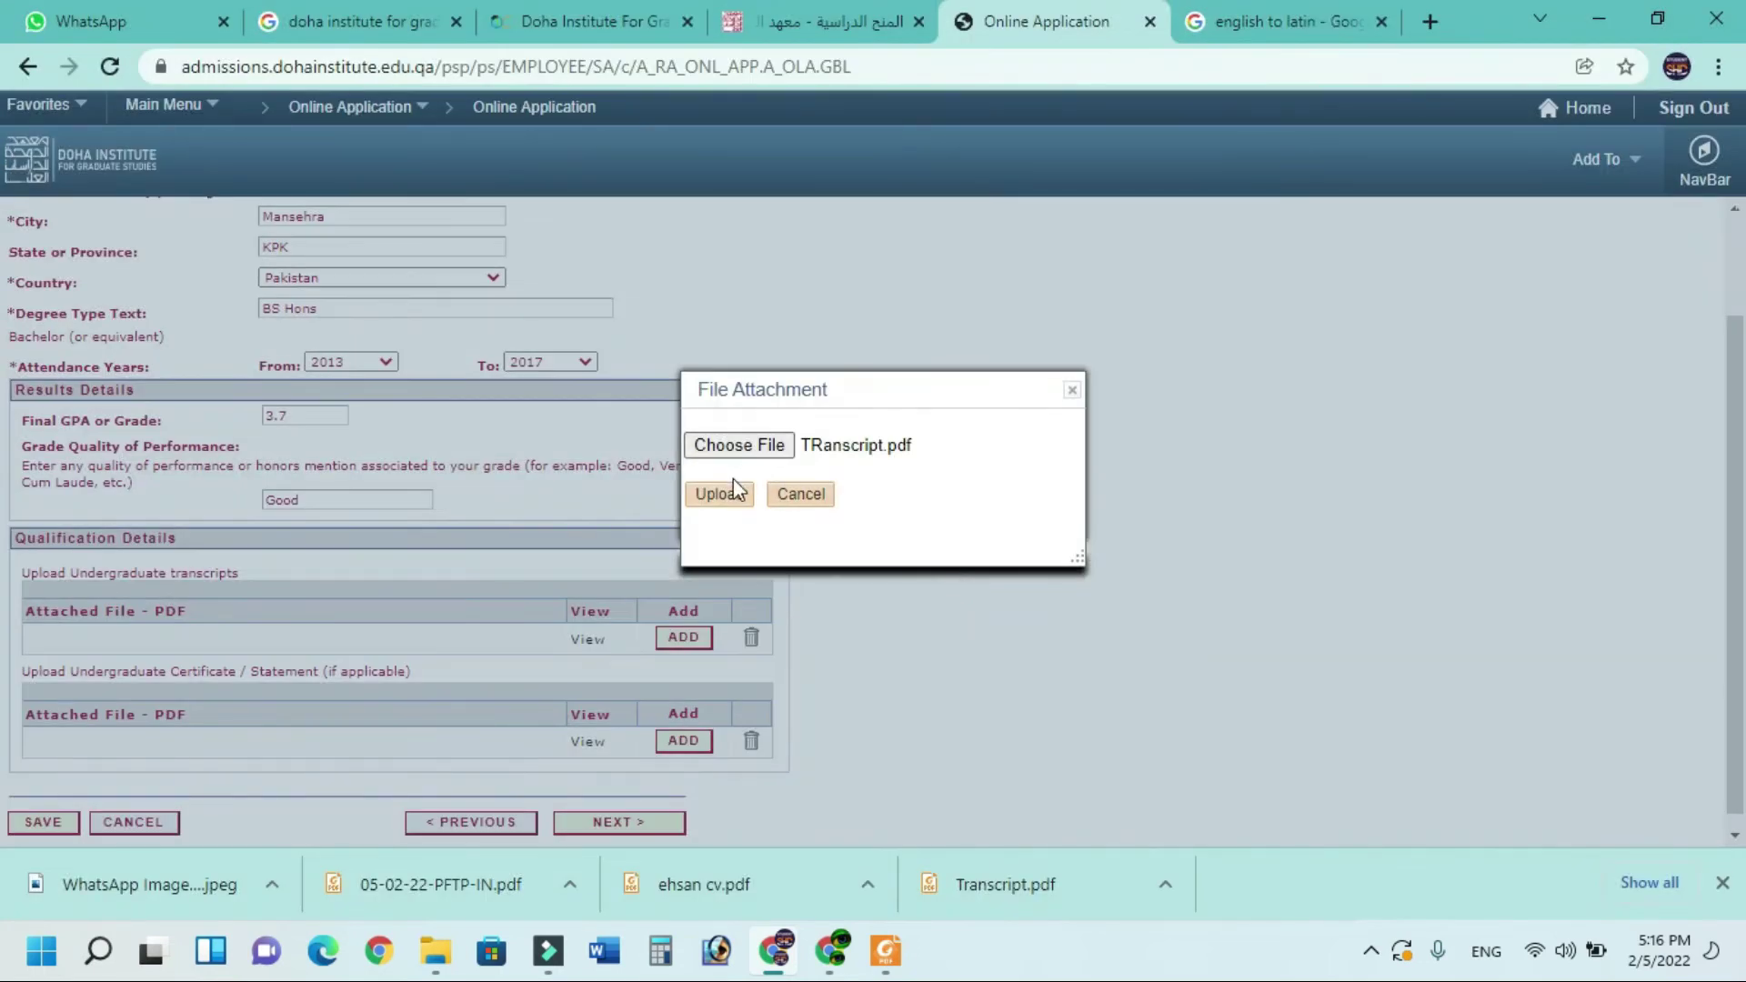
{"action": "left_click", "coordinate": [727, 493]}
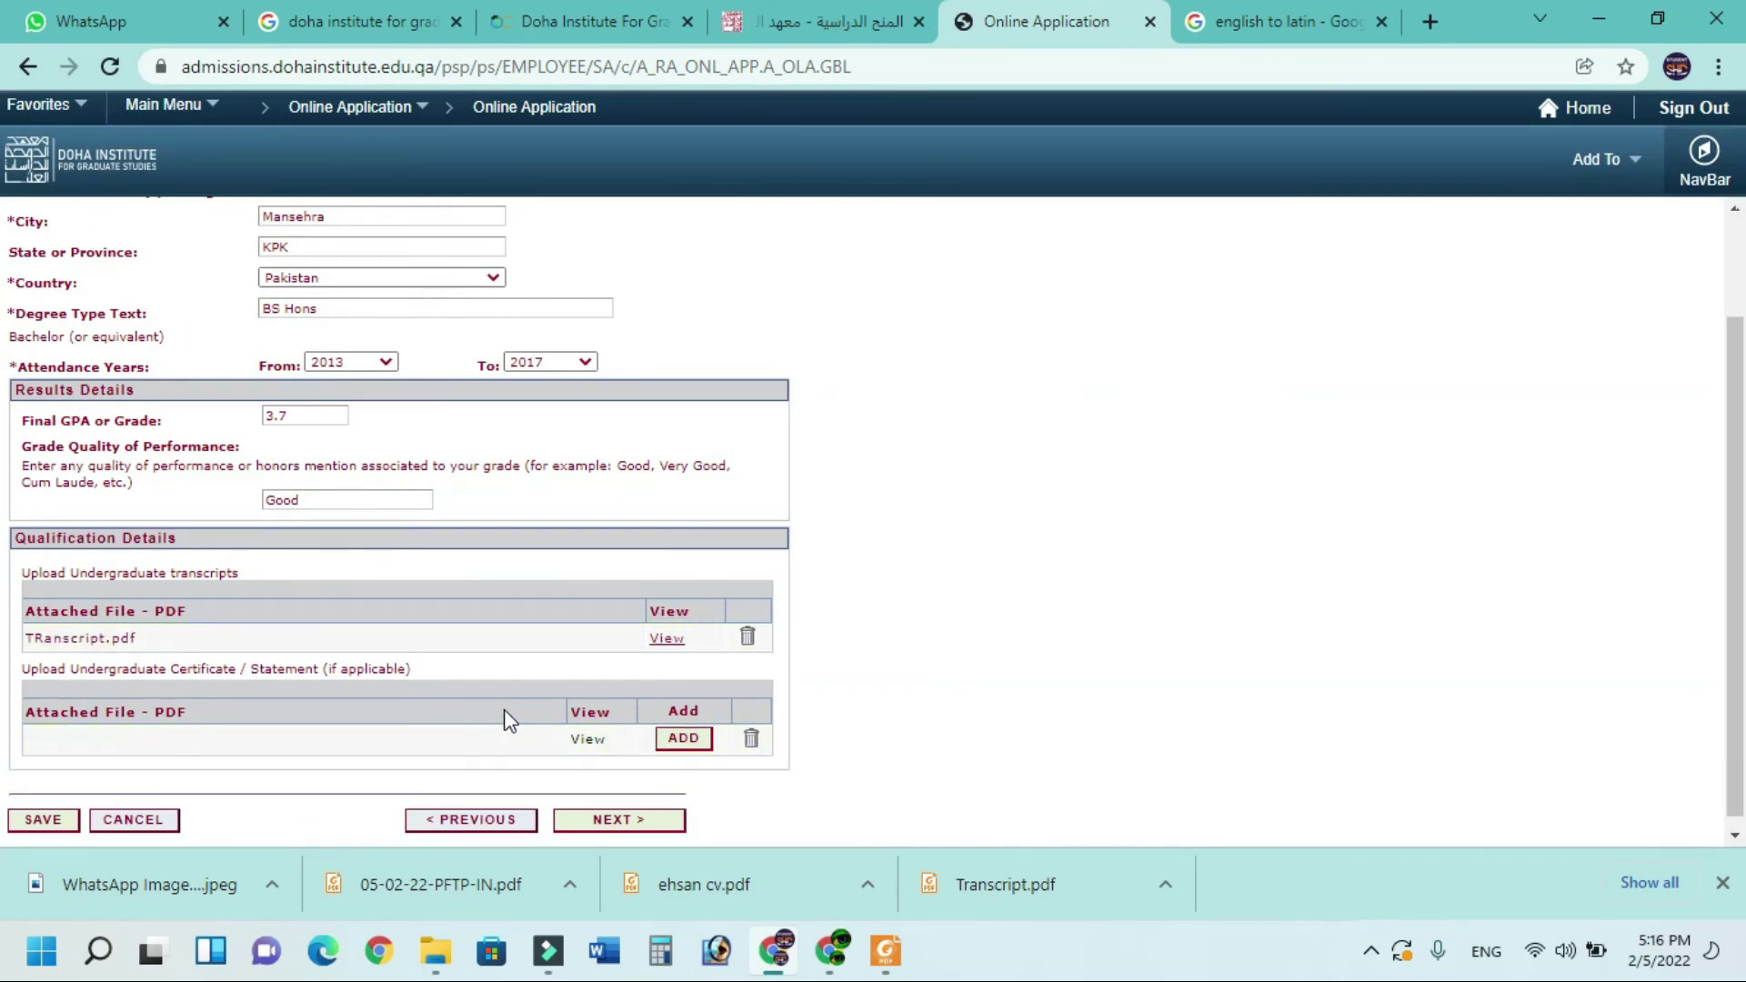
{"action": "left_click", "coordinate": [677, 745]}
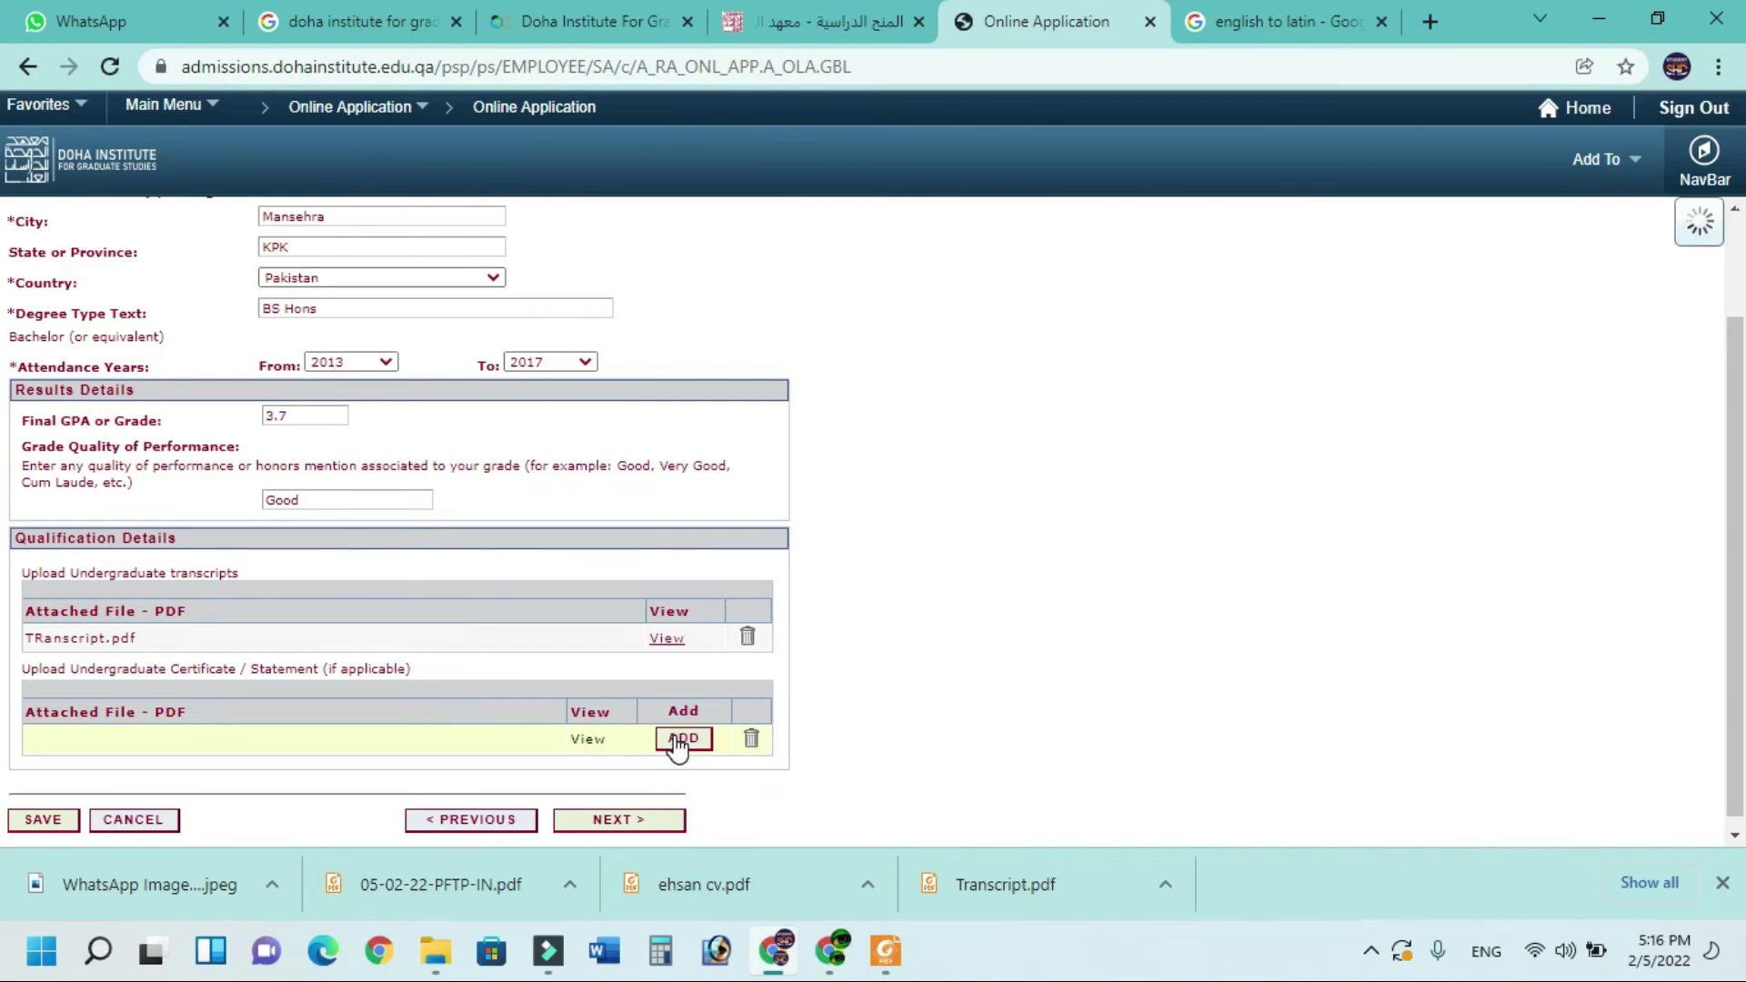
{"action": "left_click", "coordinate": [614, 821]}
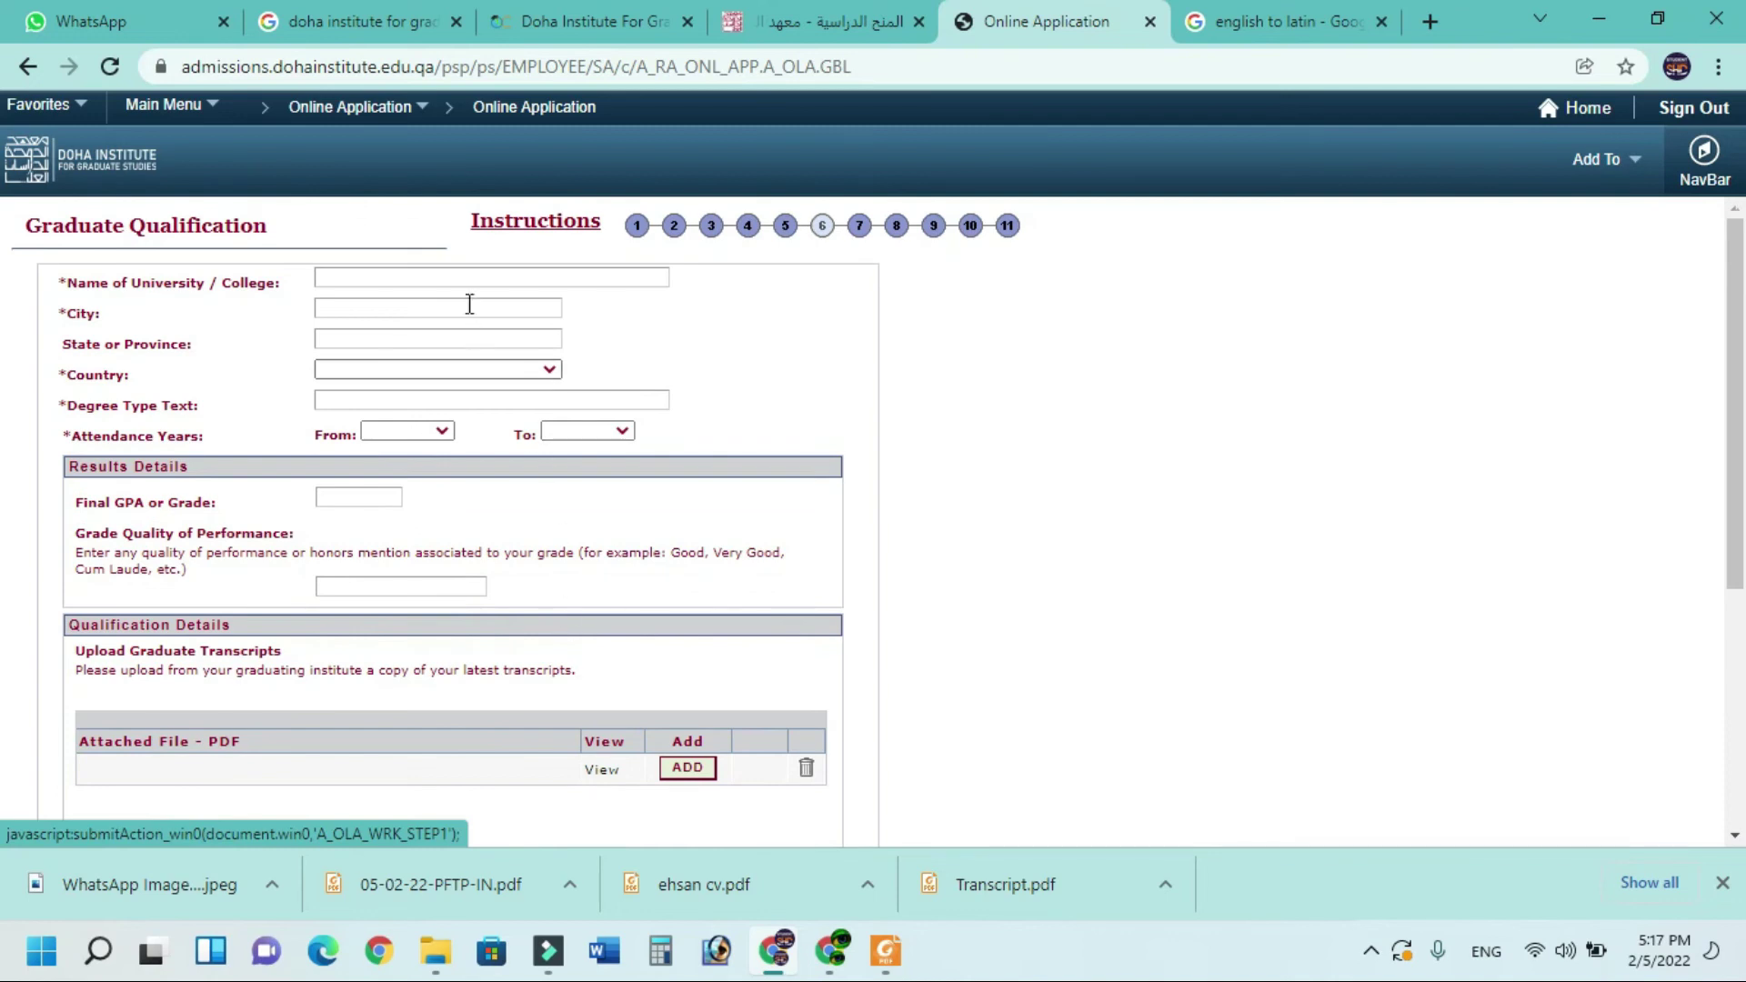
Enter the graduate university name, city 'mnse' and province
{"action": "left_click", "coordinate": [468, 276]}
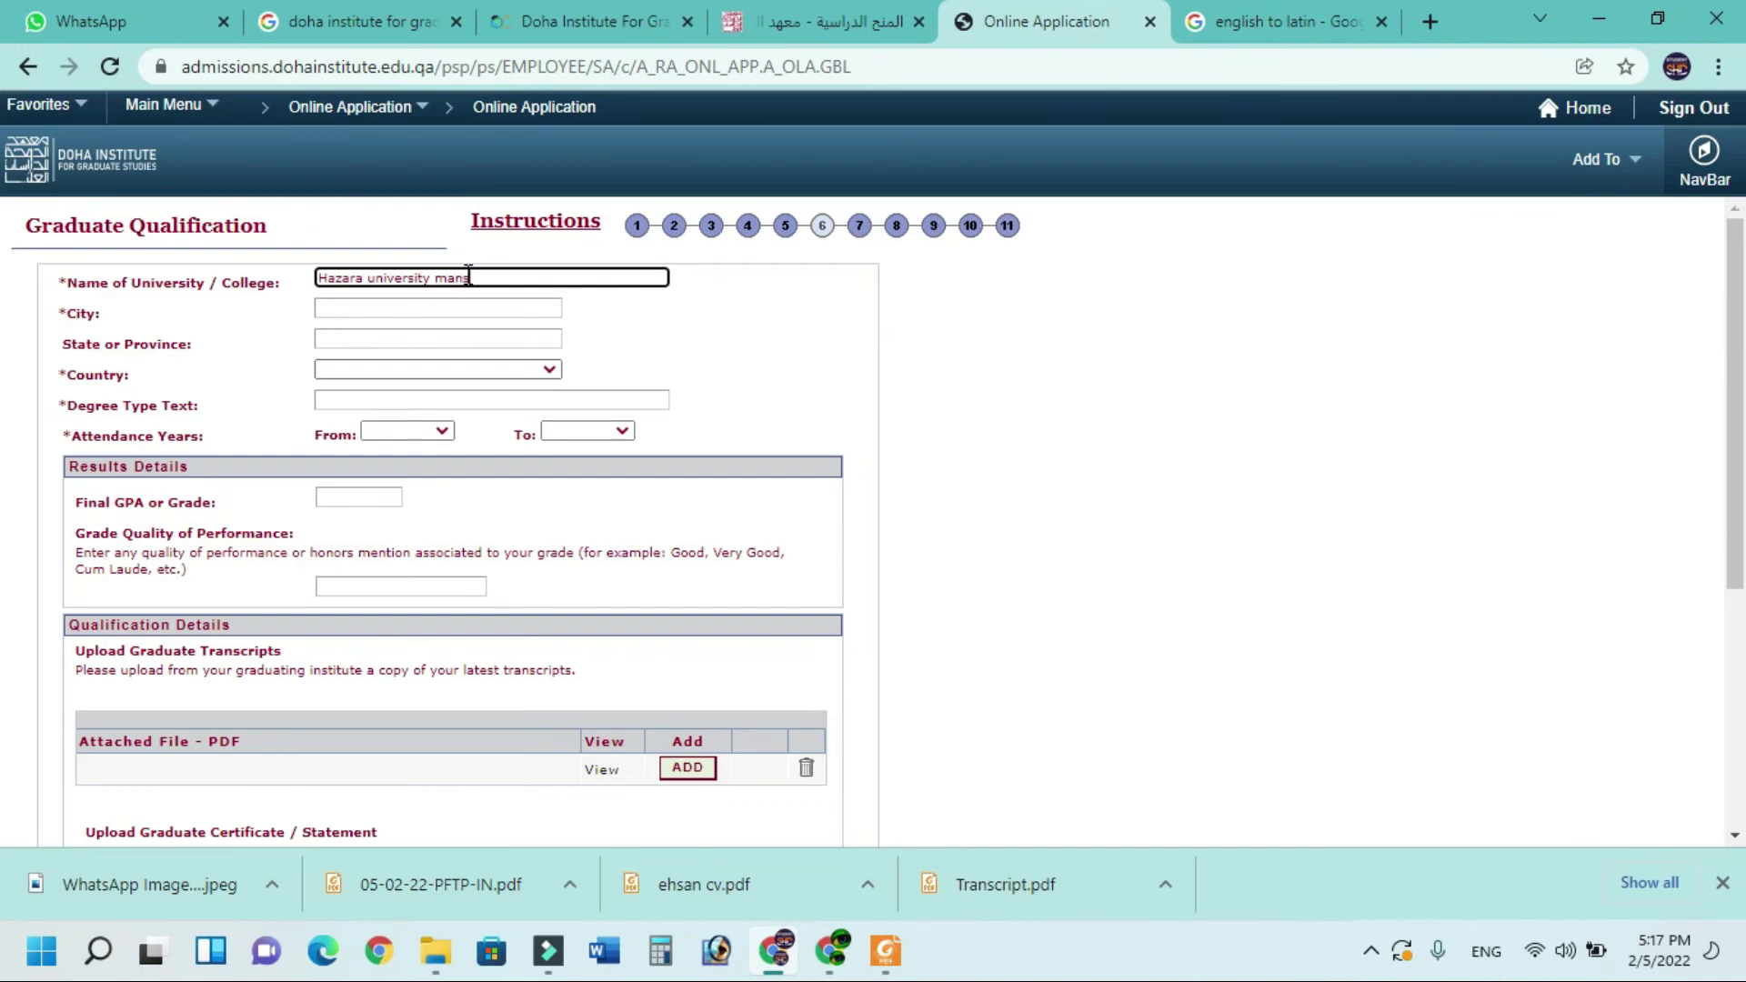
{"action": "left_click", "coordinate": [446, 307]}
{"action": "type", "text": "mnse"}
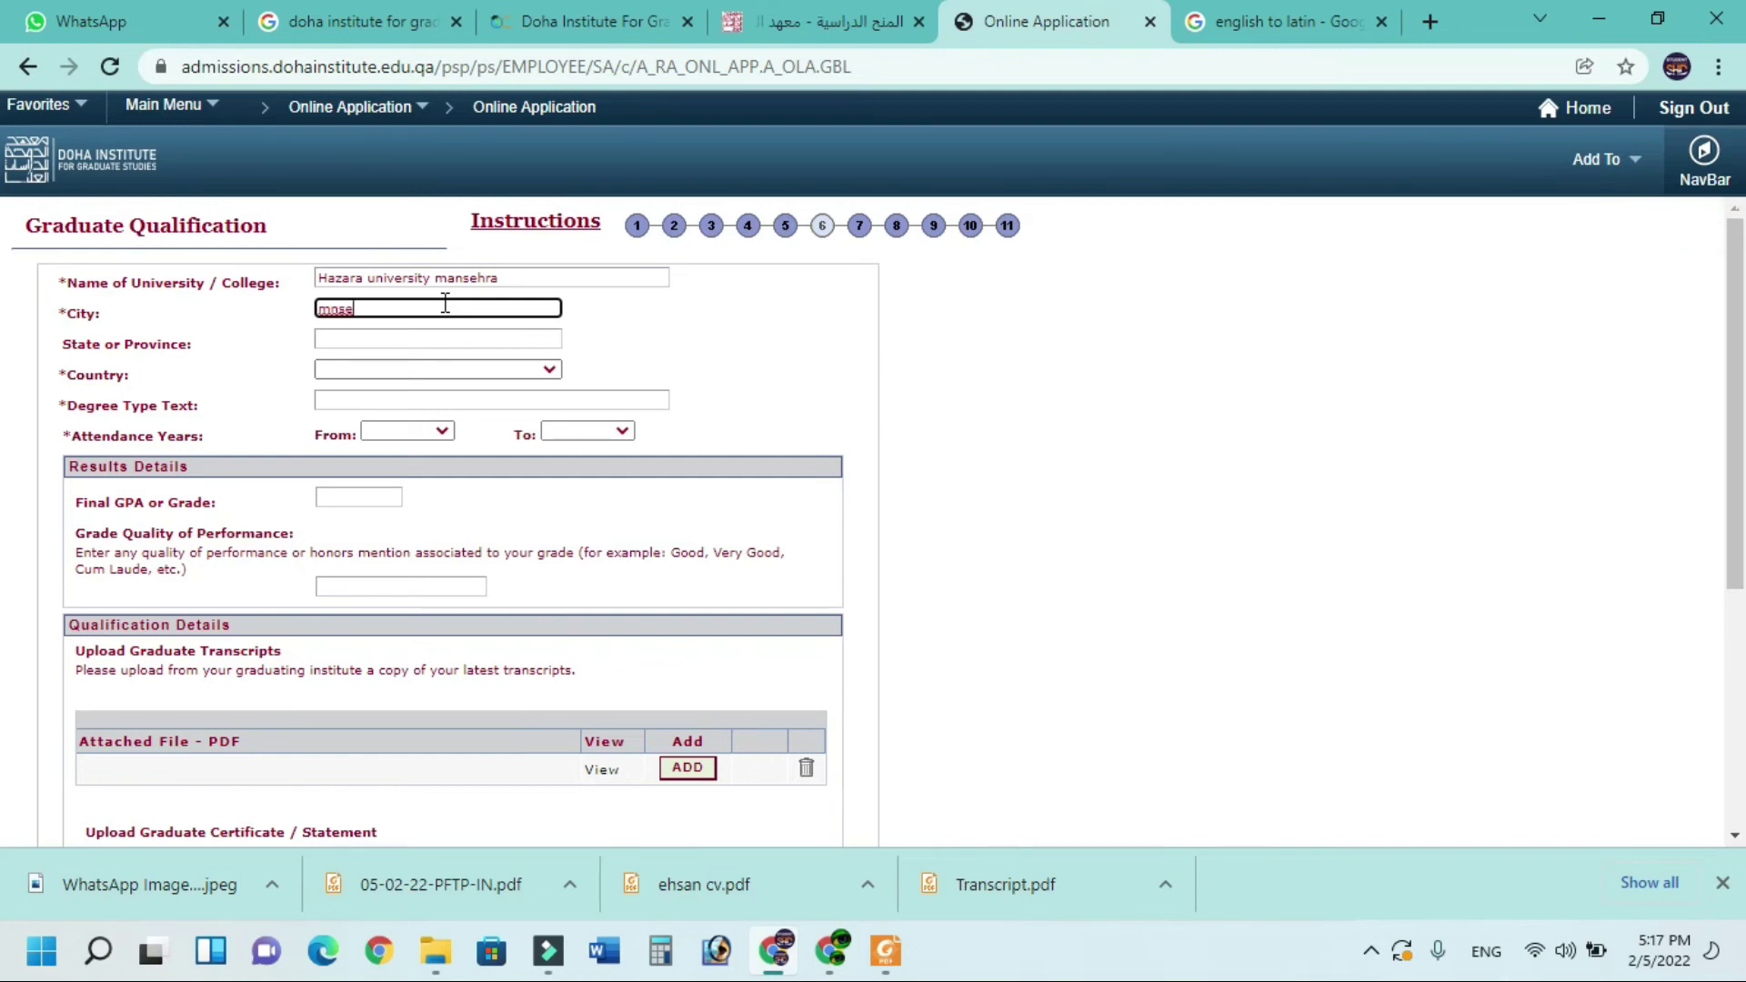
{"action": "left_click", "coordinate": [422, 342]}
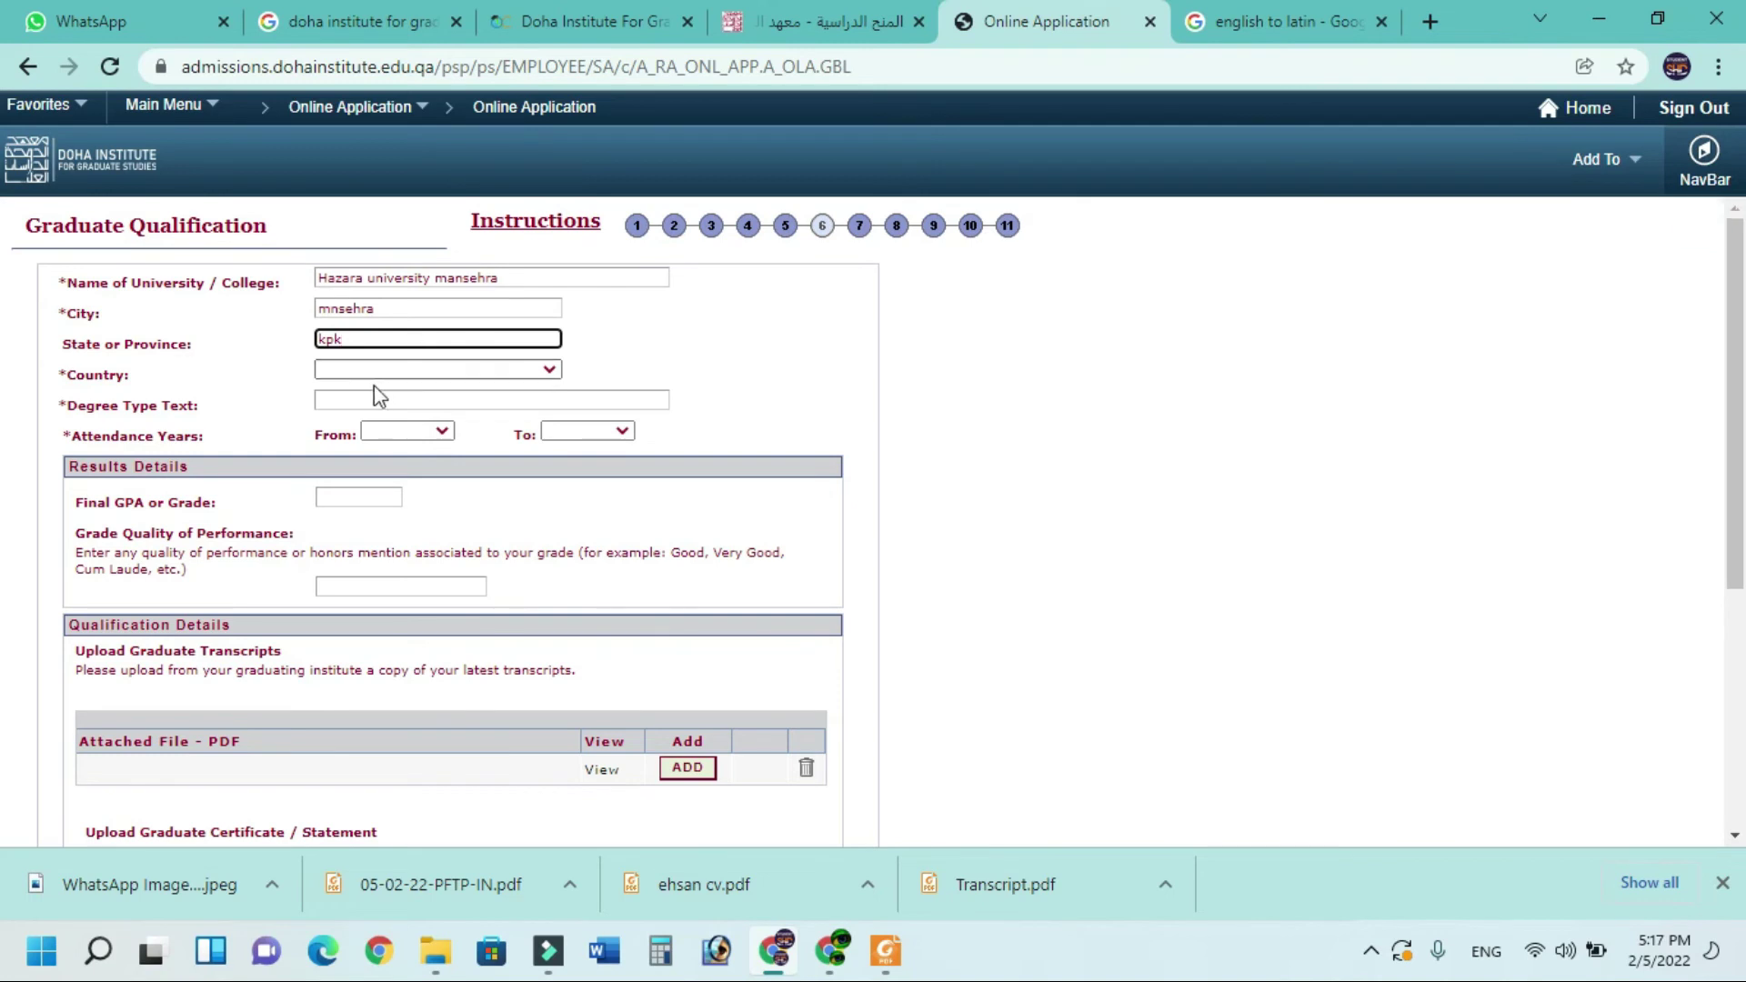
Set the country to Pakistan and the degree type to M.Phil
{"action": "left_click", "coordinate": [374, 367]}
{"action": "scroll", "coordinate": [380, 429], "scroll_direction": "down", "scroll_amount": 20}
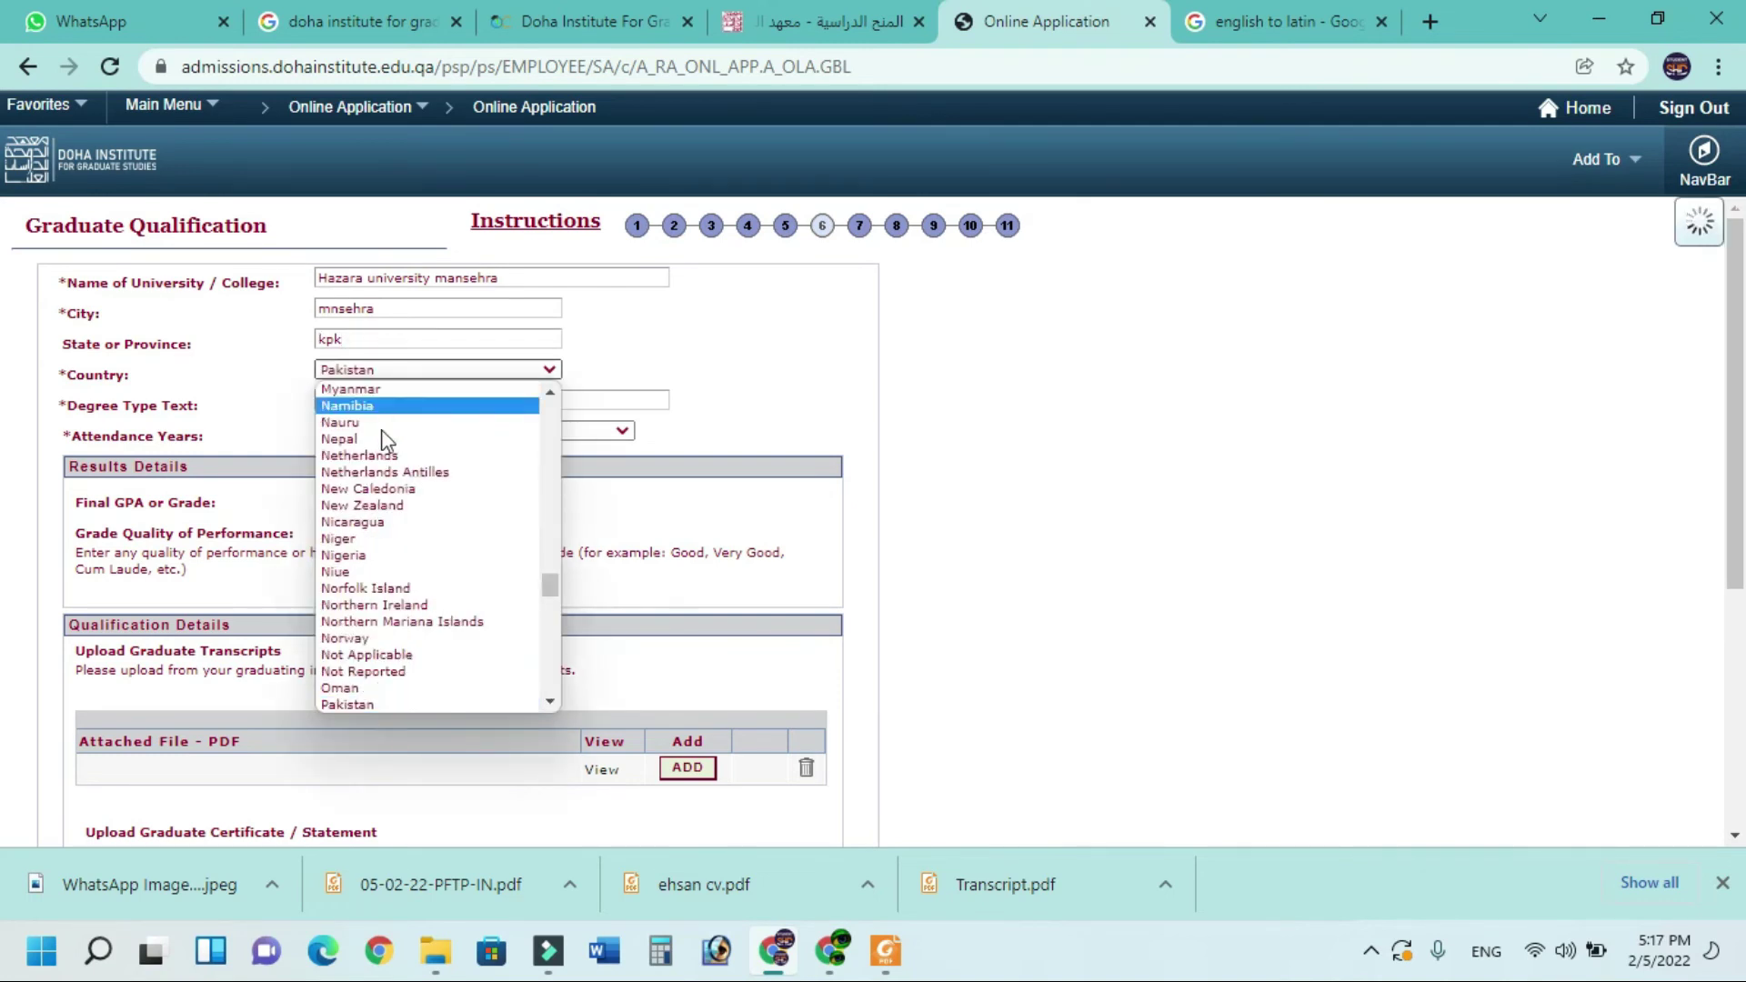
{"action": "left_click", "coordinate": [373, 689]}
{"action": "left_click", "coordinate": [383, 400]}
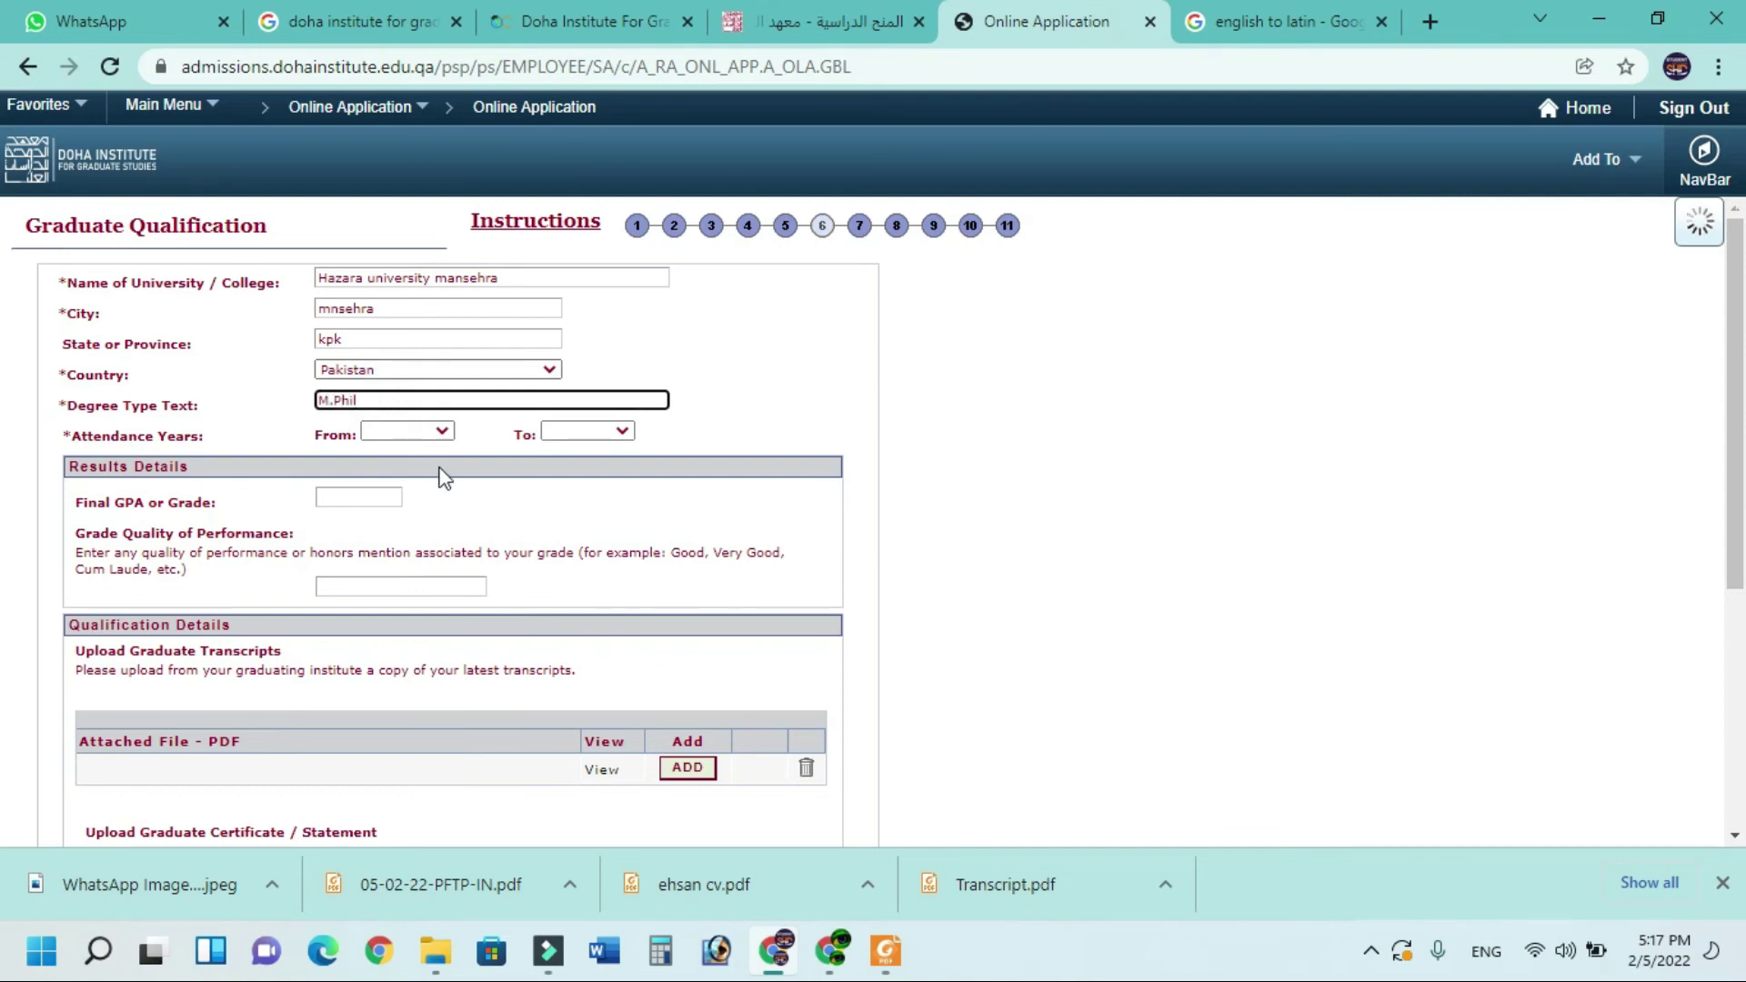
{"action": "left_click", "coordinate": [430, 433]}
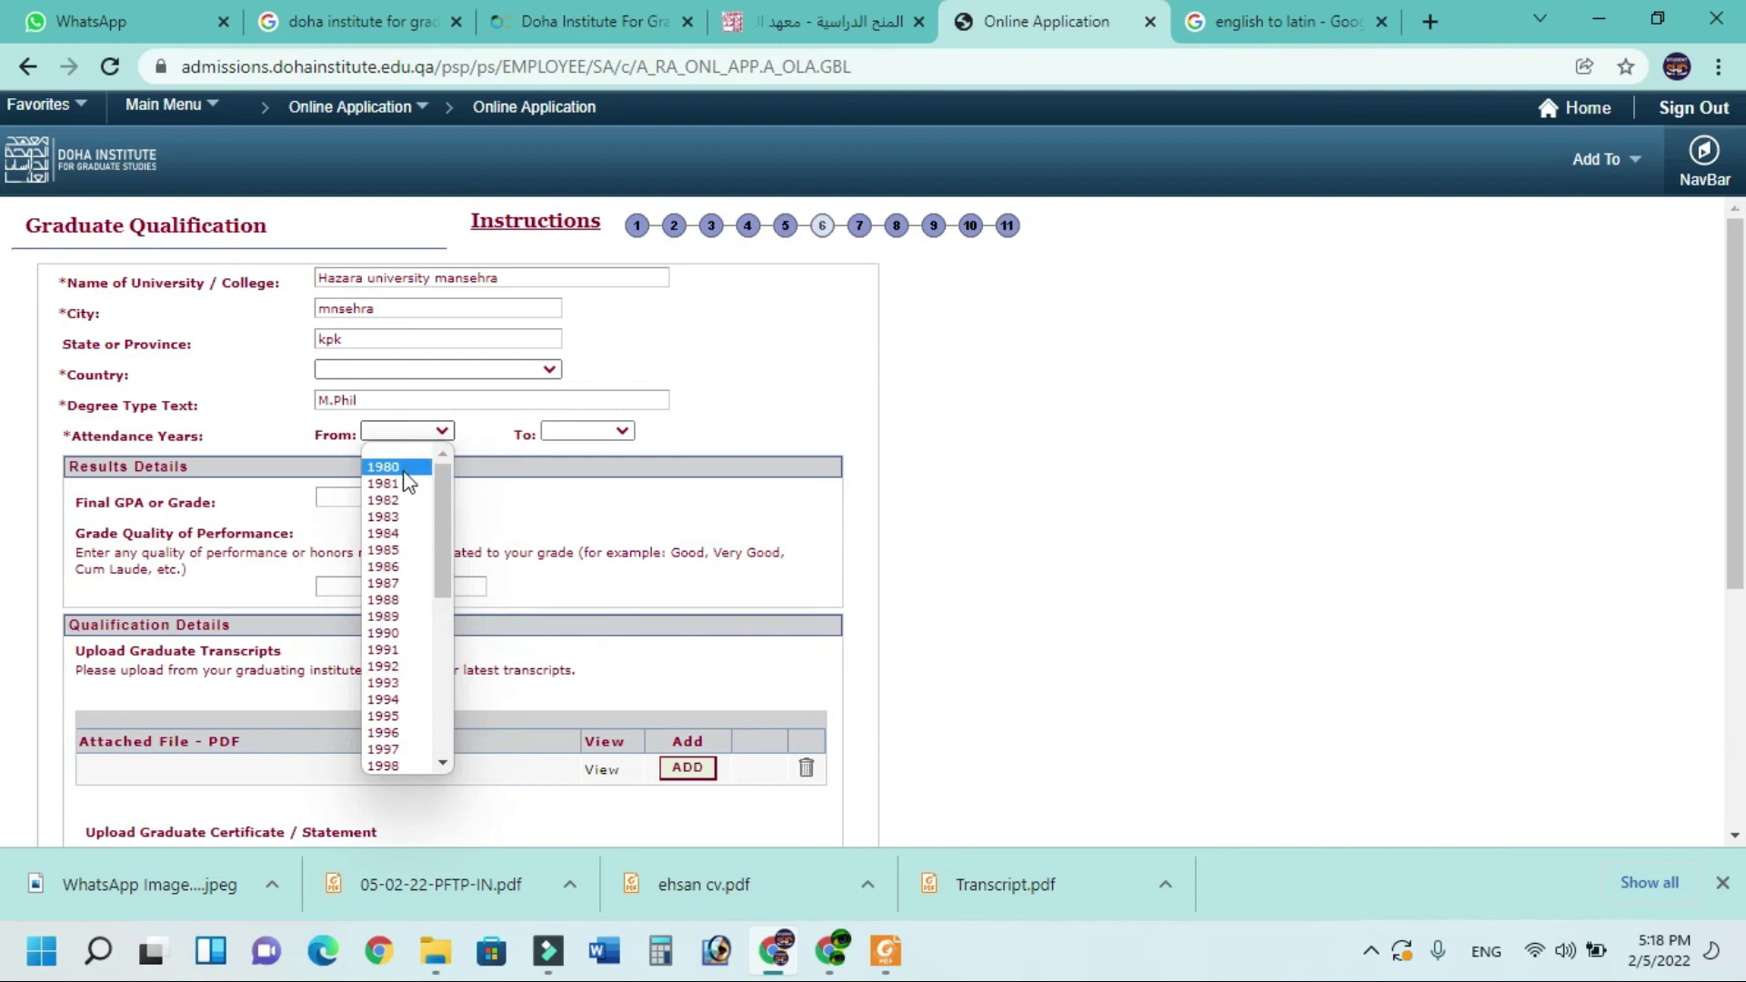
Set the graduate attendance years to 2018 through 2021
{"action": "scroll", "coordinate": [389, 673], "scroll_direction": "down", "scroll_amount": 5}
{"action": "left_click", "coordinate": [391, 717]}
{"action": "left_click", "coordinate": [598, 432]}
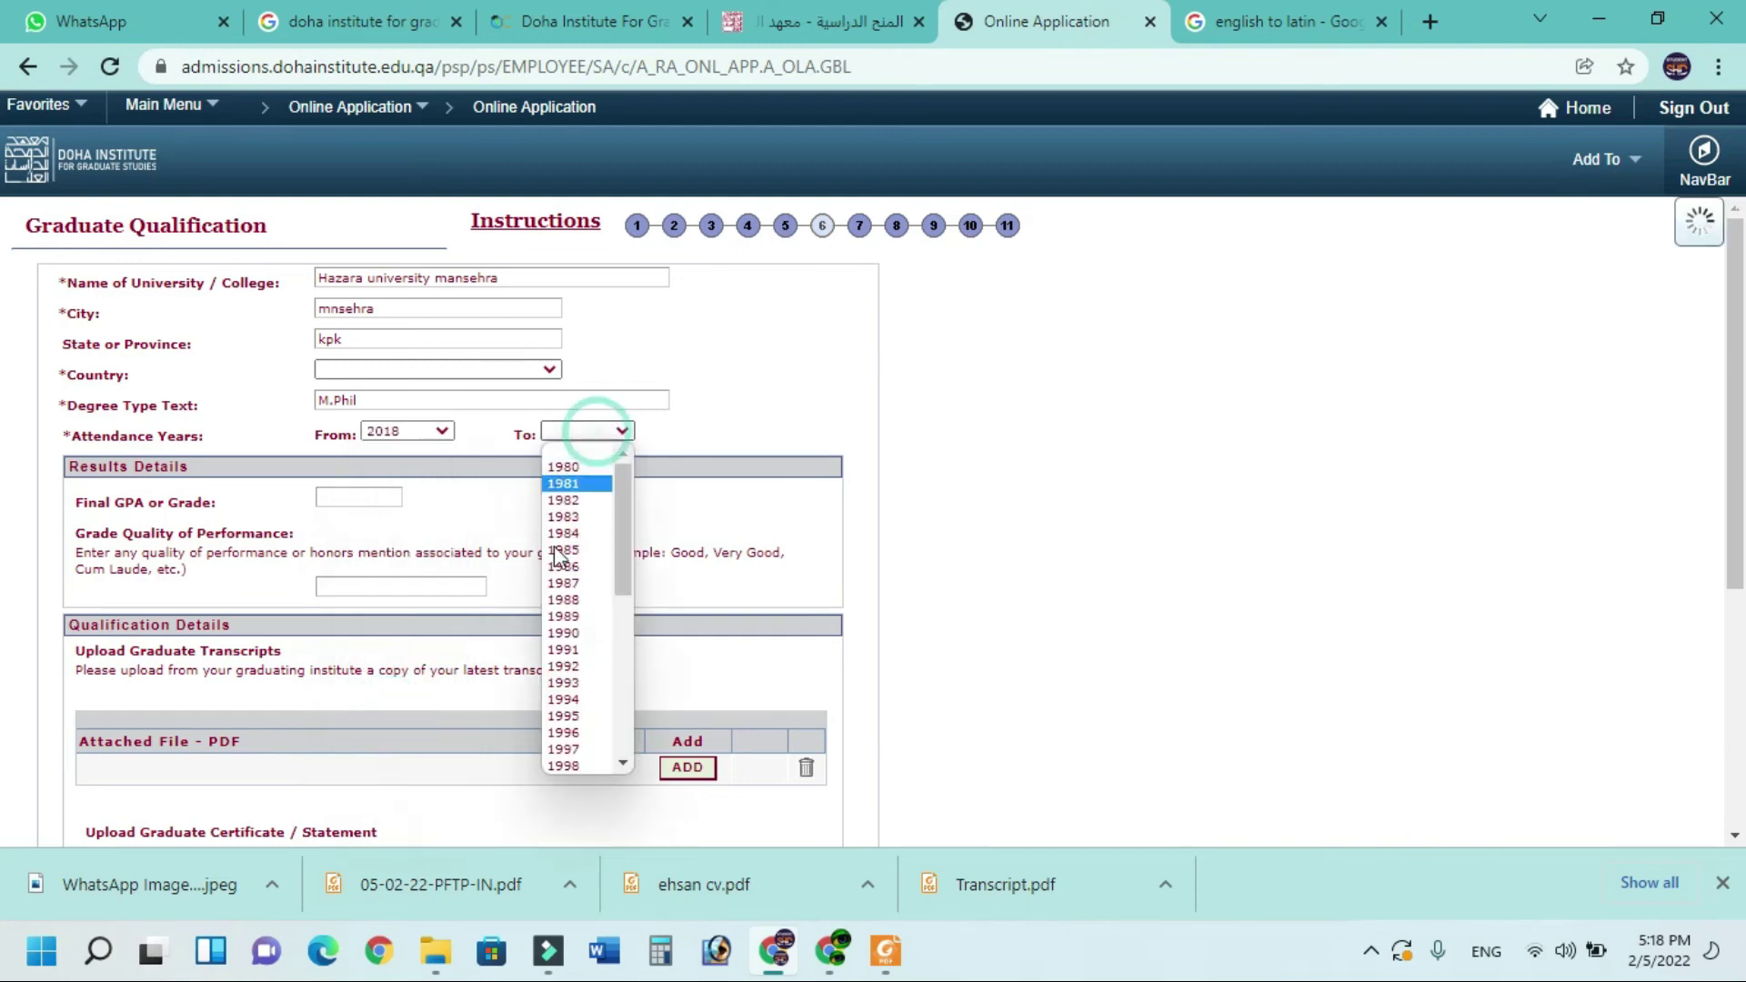
{"action": "left_click", "coordinate": [597, 431]}
{"action": "scroll", "coordinate": [568, 661], "scroll_direction": "down", "scroll_amount": 4}
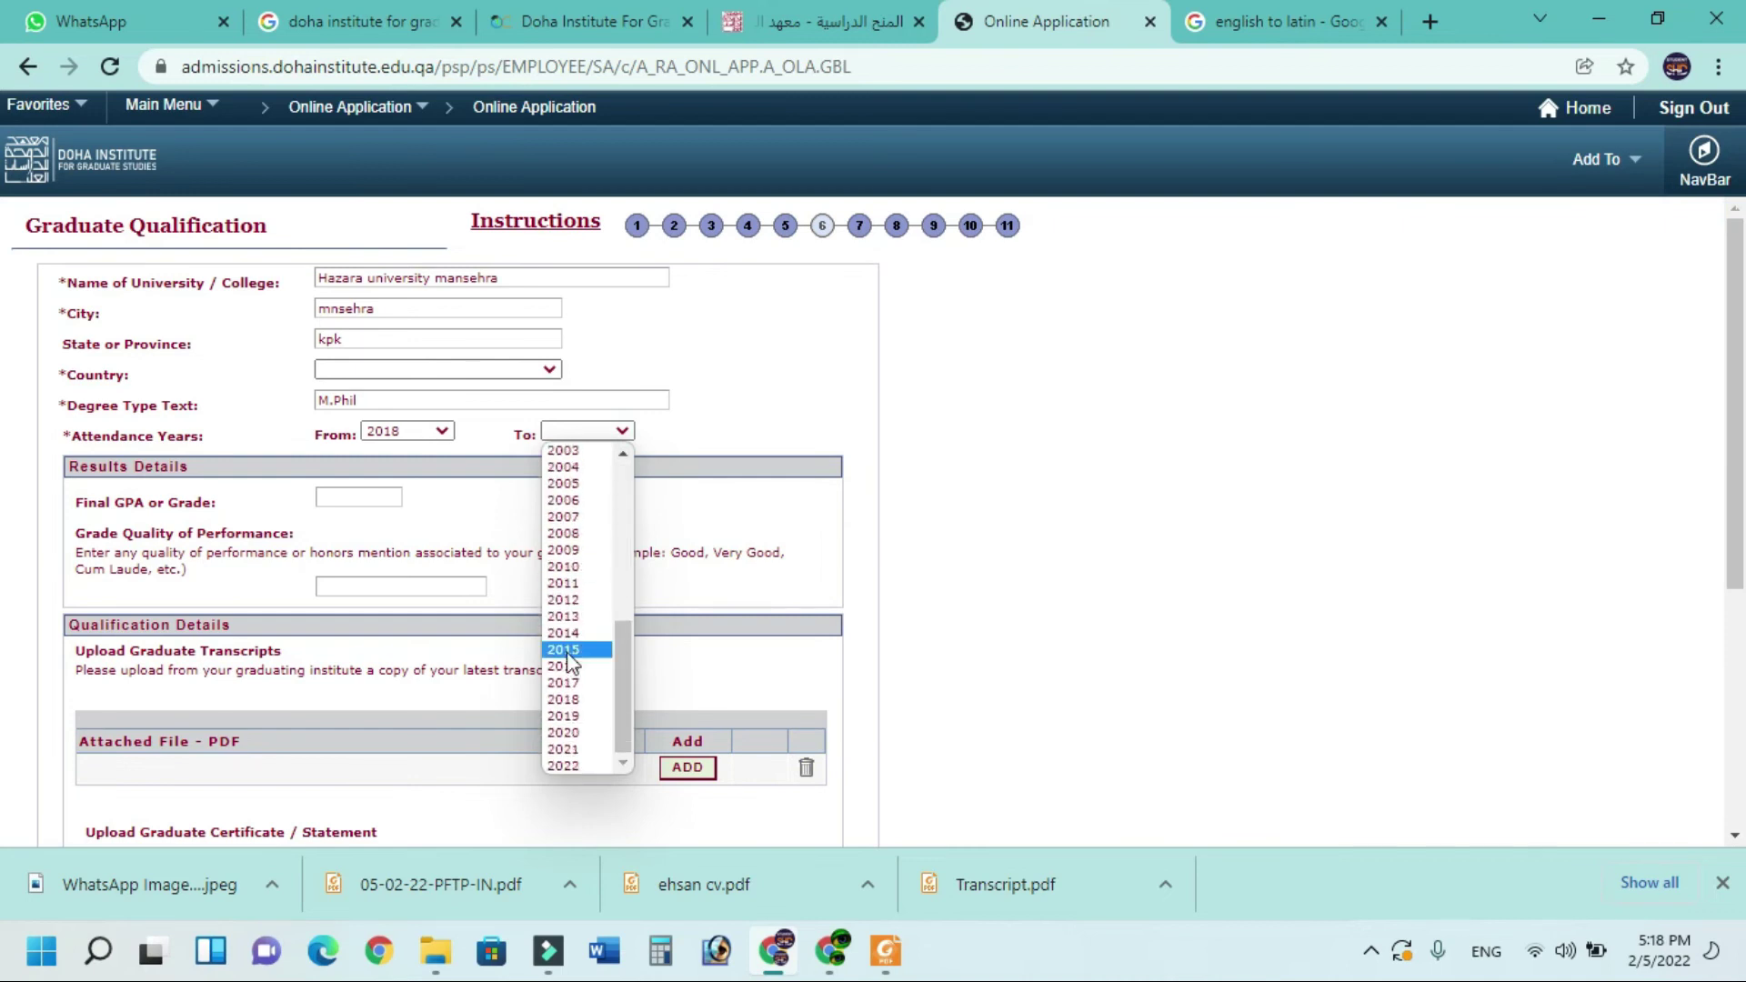
{"action": "left_click", "coordinate": [564, 748]}
Enter a final GPA of 3.5 and grade quality 'good'
{"action": "left_click", "coordinate": [361, 499]}
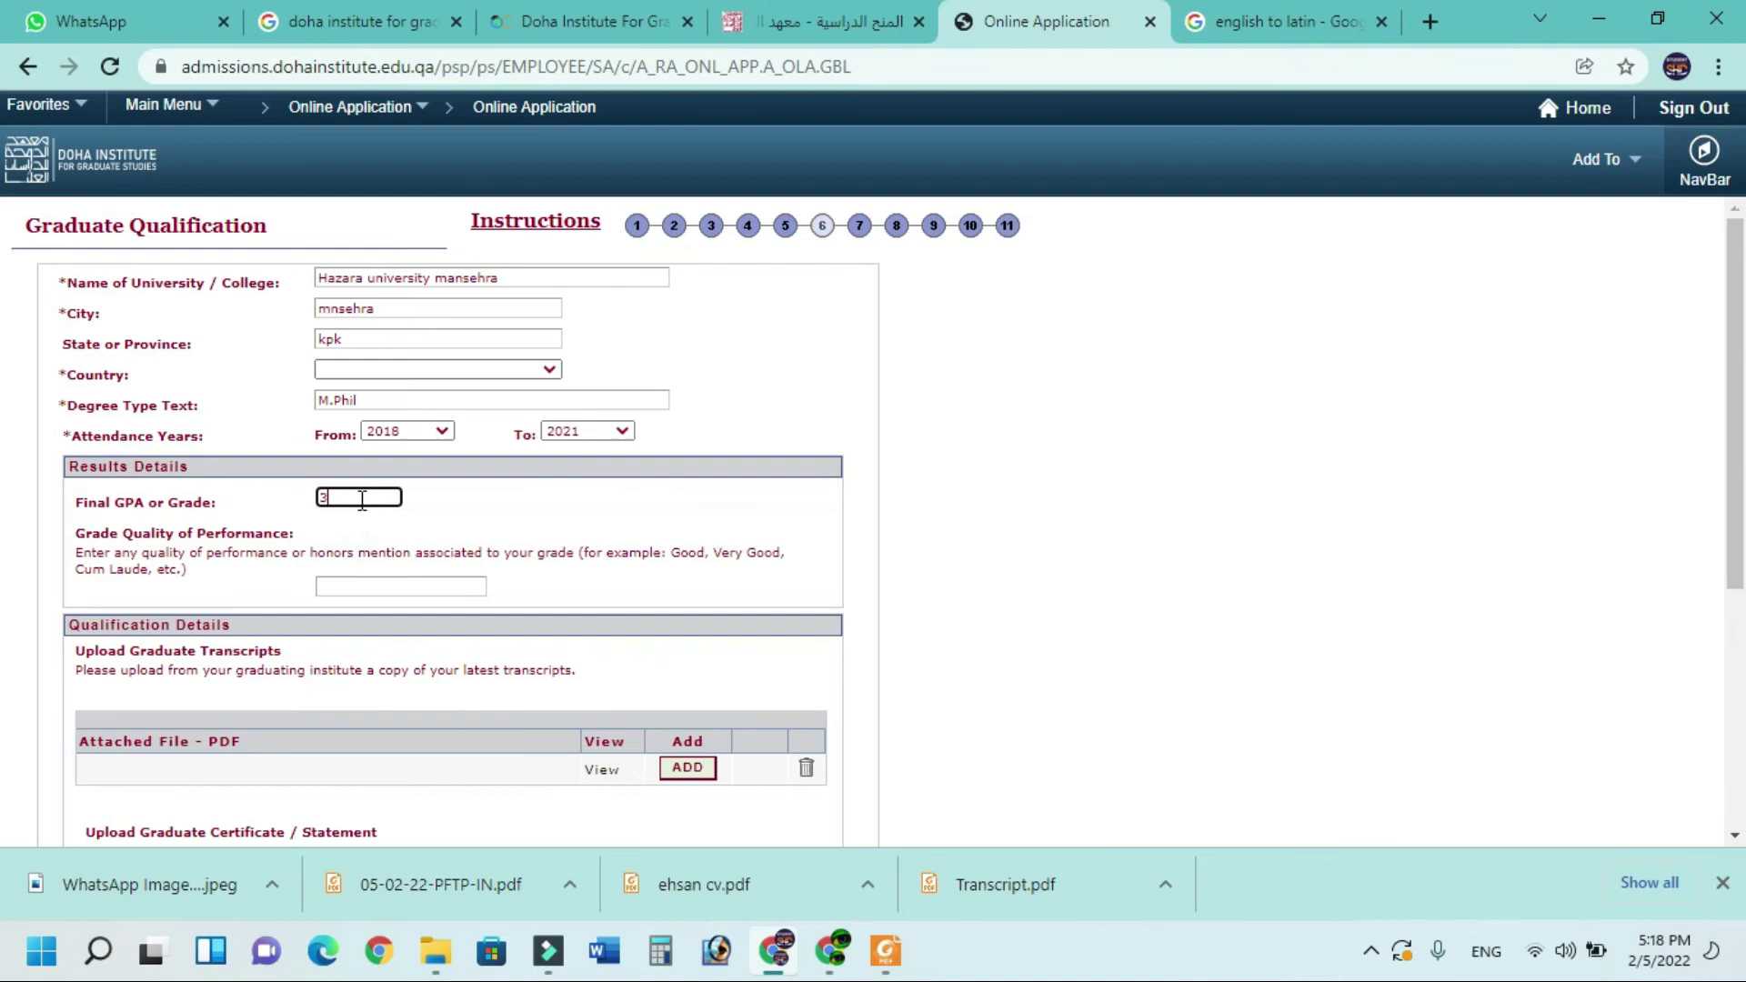
{"action": "left_click", "coordinate": [370, 583]}
{"action": "type", "text": "good"}
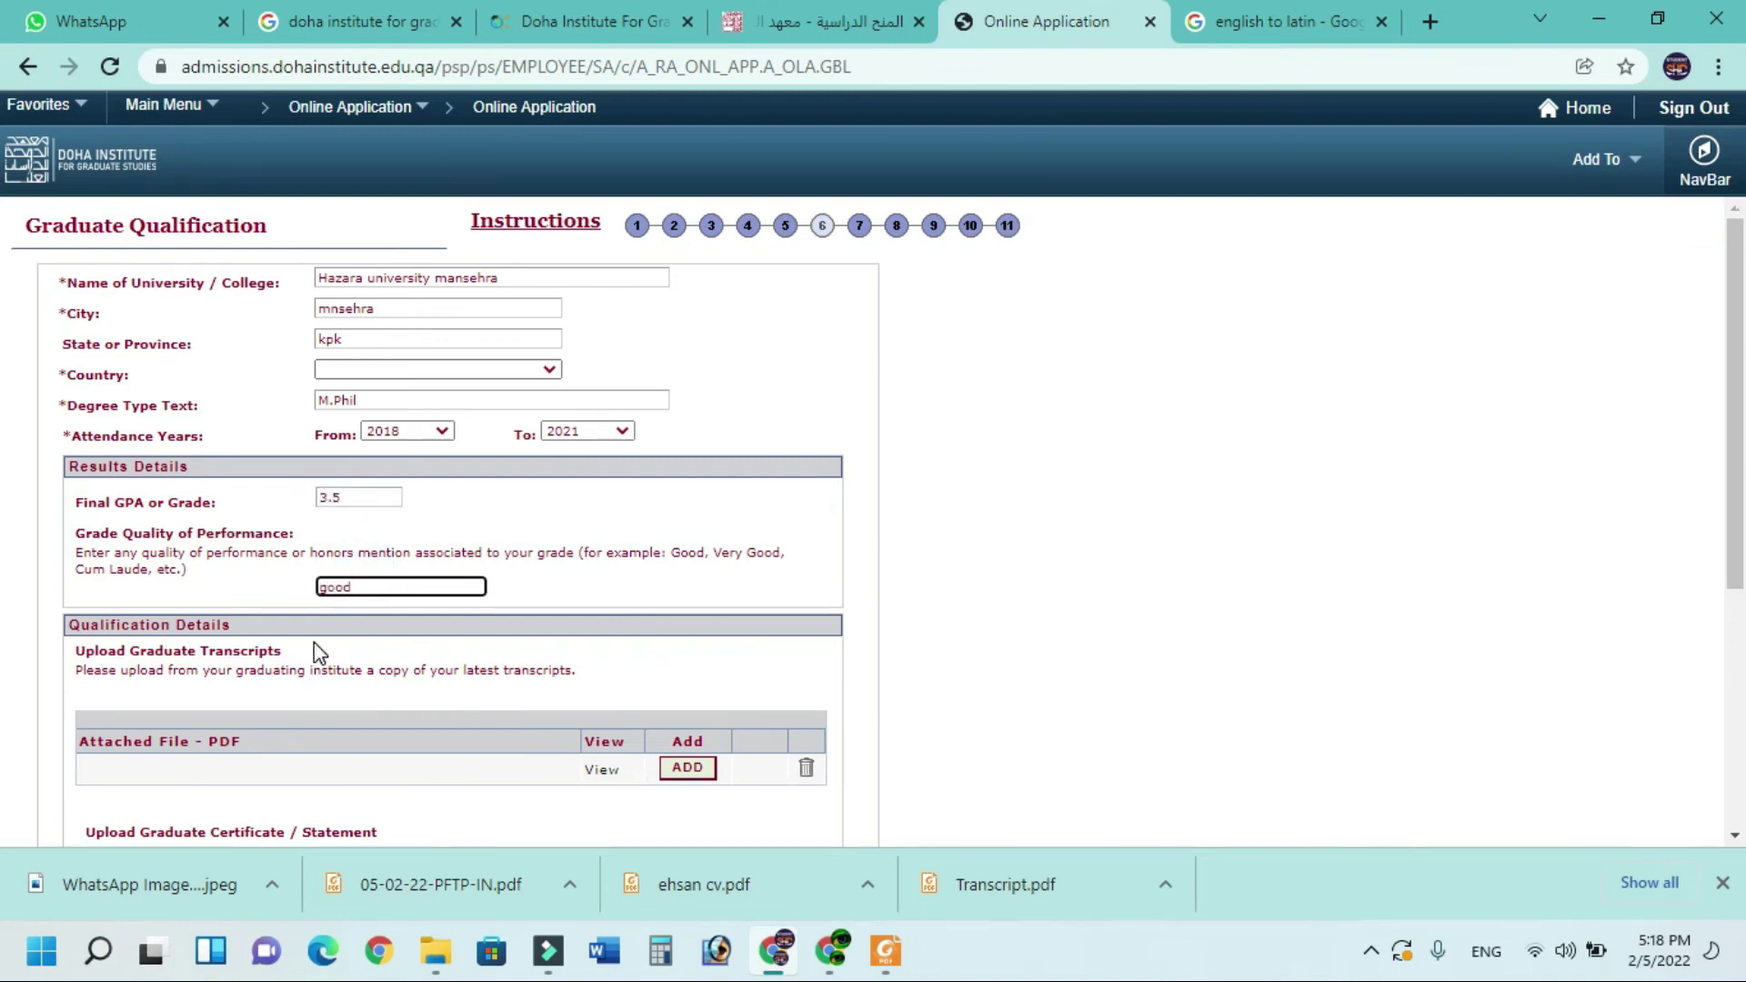
{"action": "scroll", "coordinate": [314, 642], "scroll_direction": "down", "scroll_amount": 1}
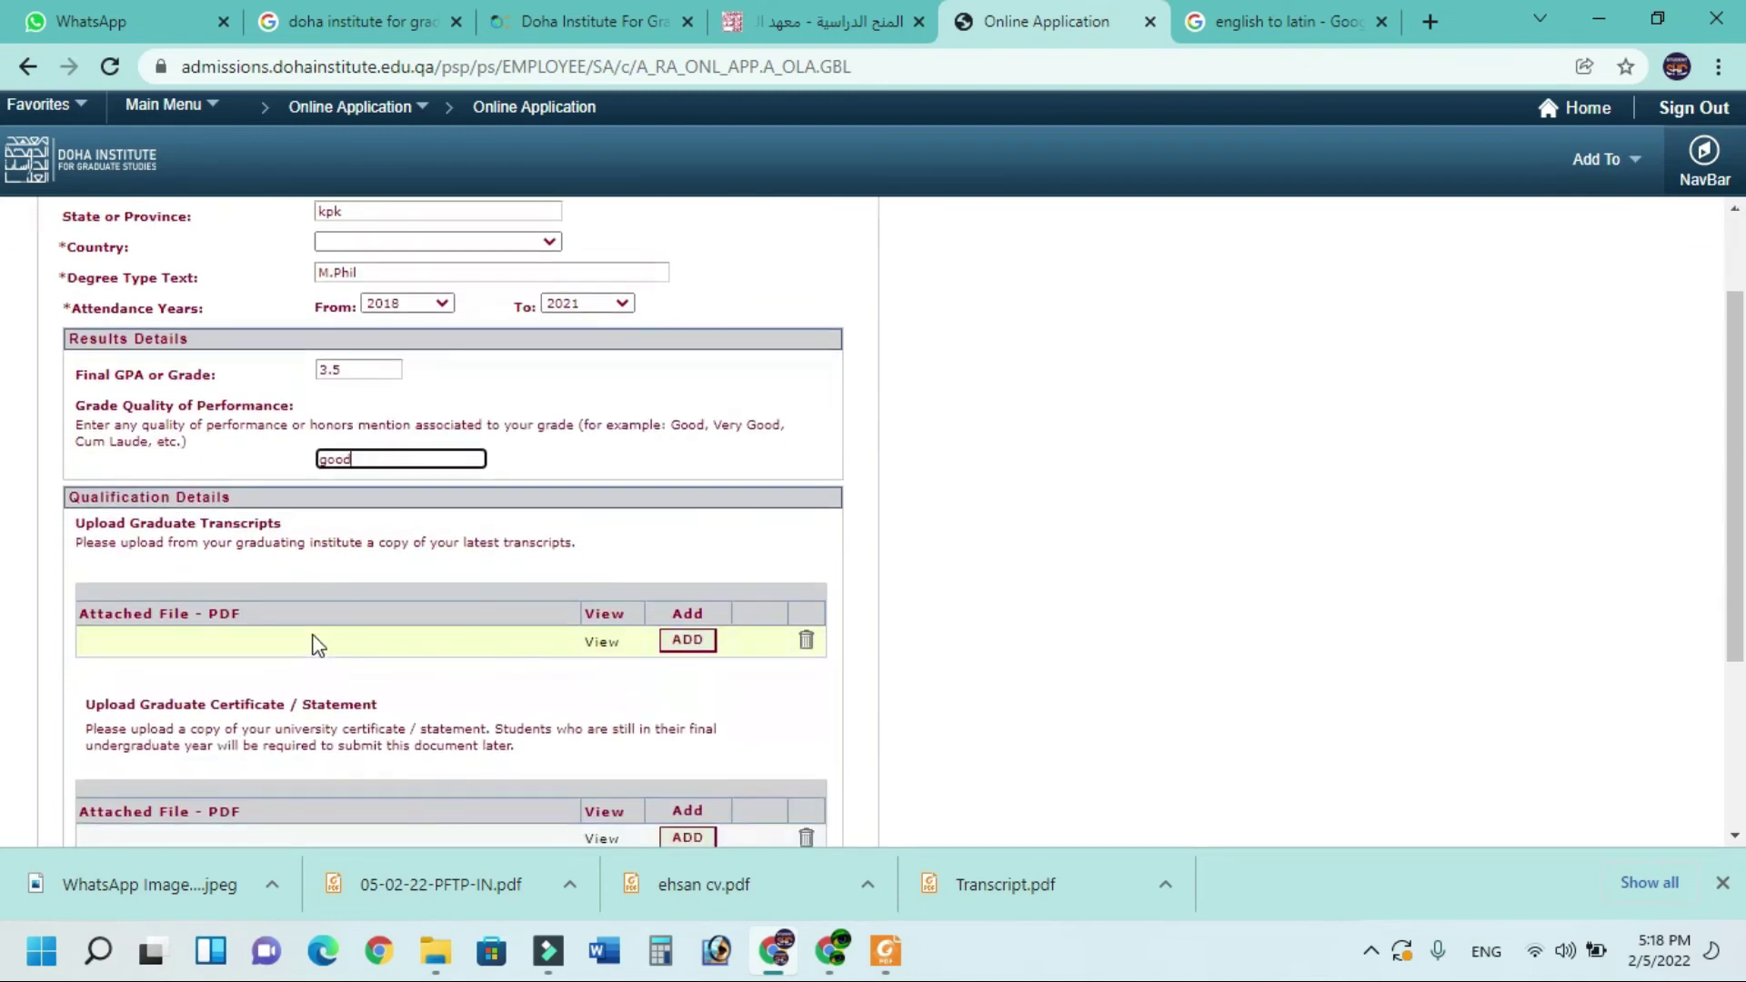
Attach the degree PDF from the desktop as the graduate transcript
{"action": "left_click", "coordinate": [685, 646]}
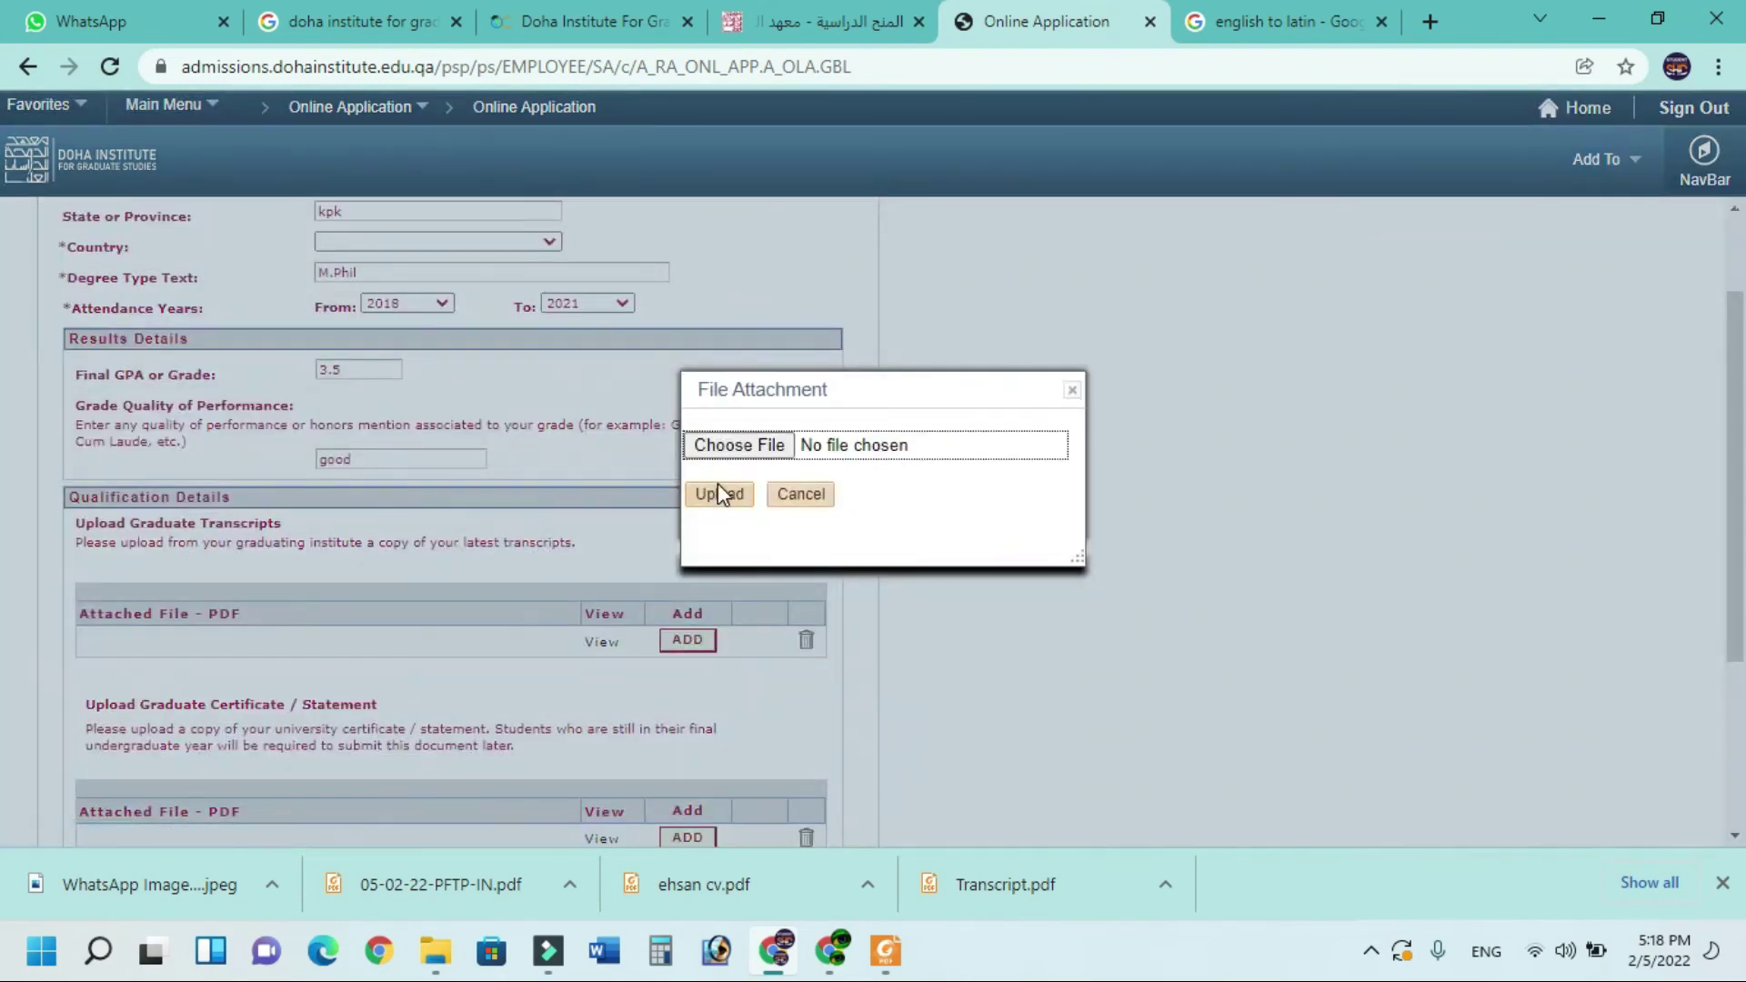
{"action": "left_click", "coordinate": [724, 447]}
{"action": "left_click", "coordinate": [318, 289]}
{"action": "left_click", "coordinate": [318, 289]}
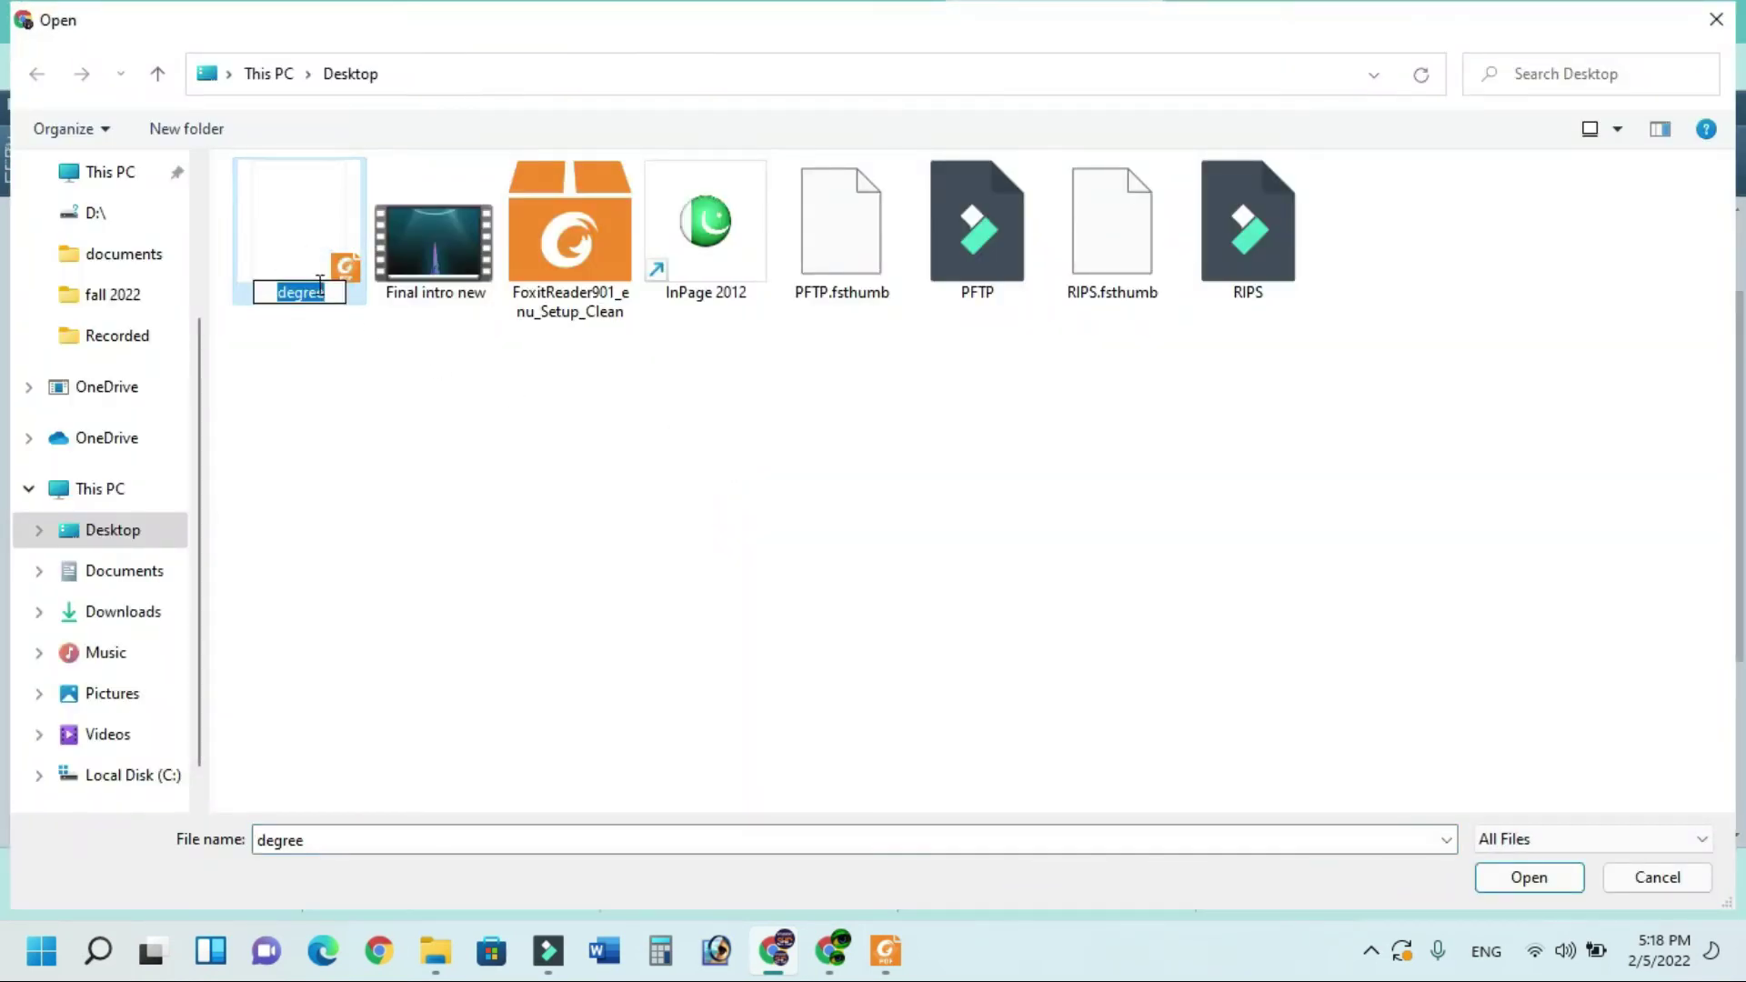
{"action": "key", "text": "Return"}
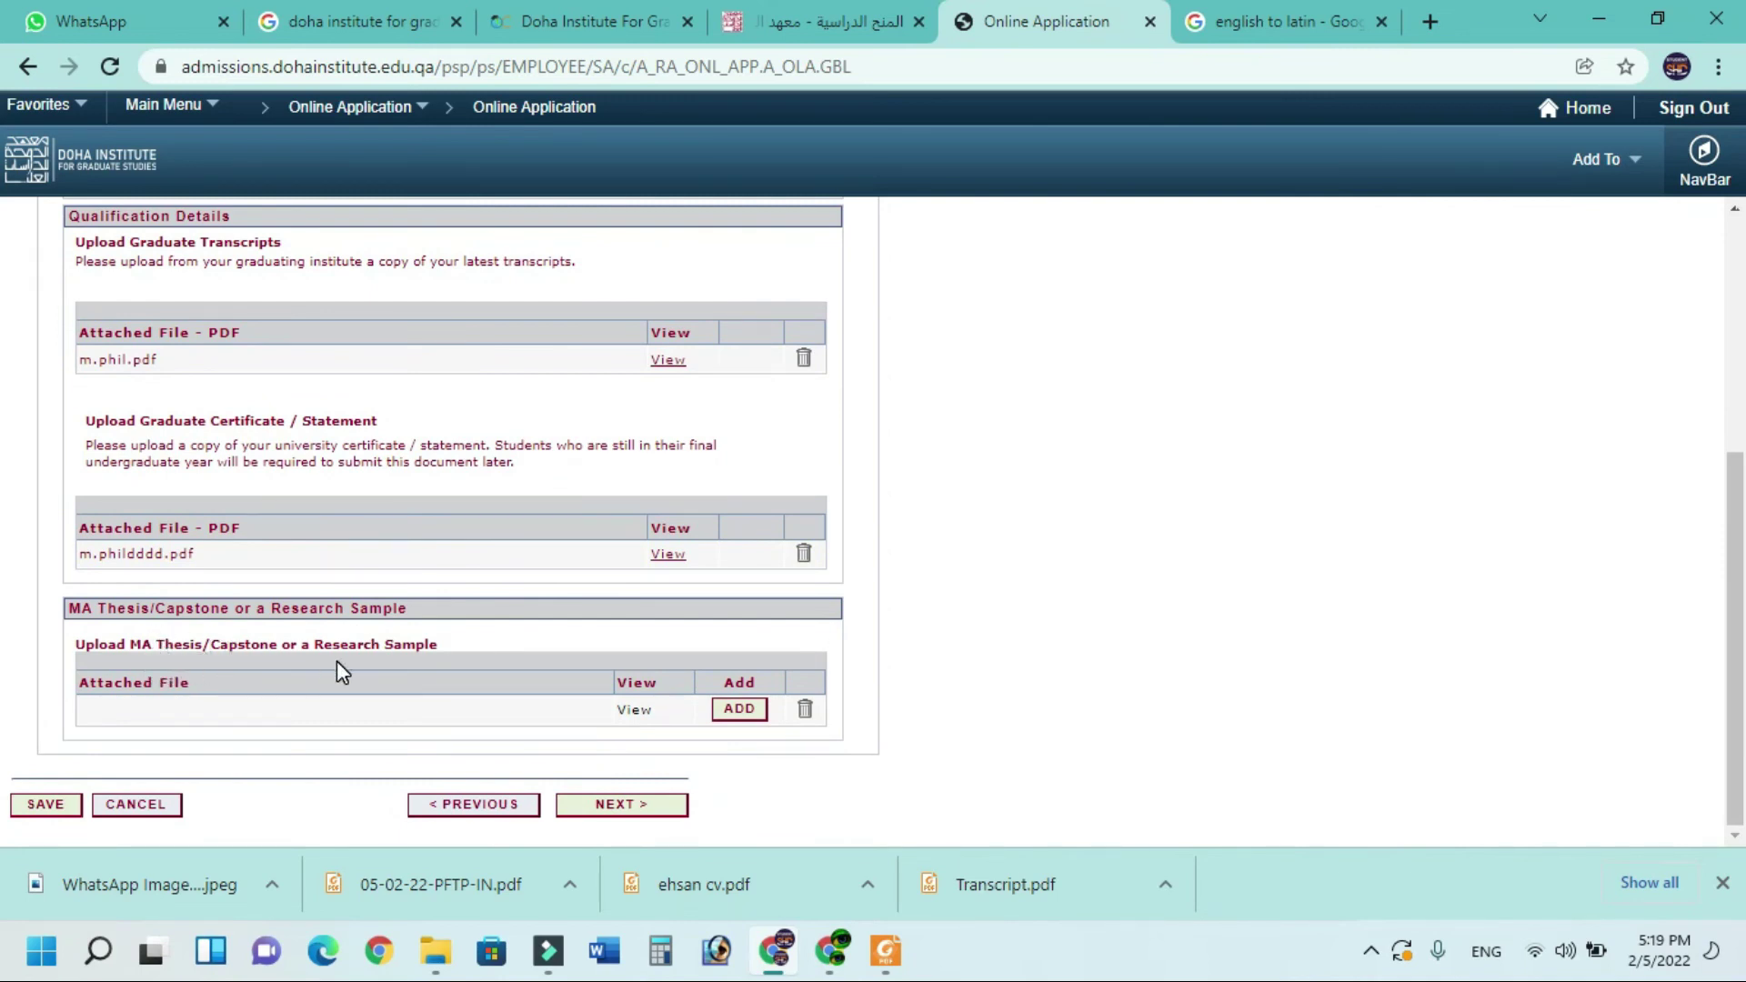
Close the thesis attachment window and continue to the IELTS / TOEFL step
{"action": "left_click", "coordinate": [749, 713]}
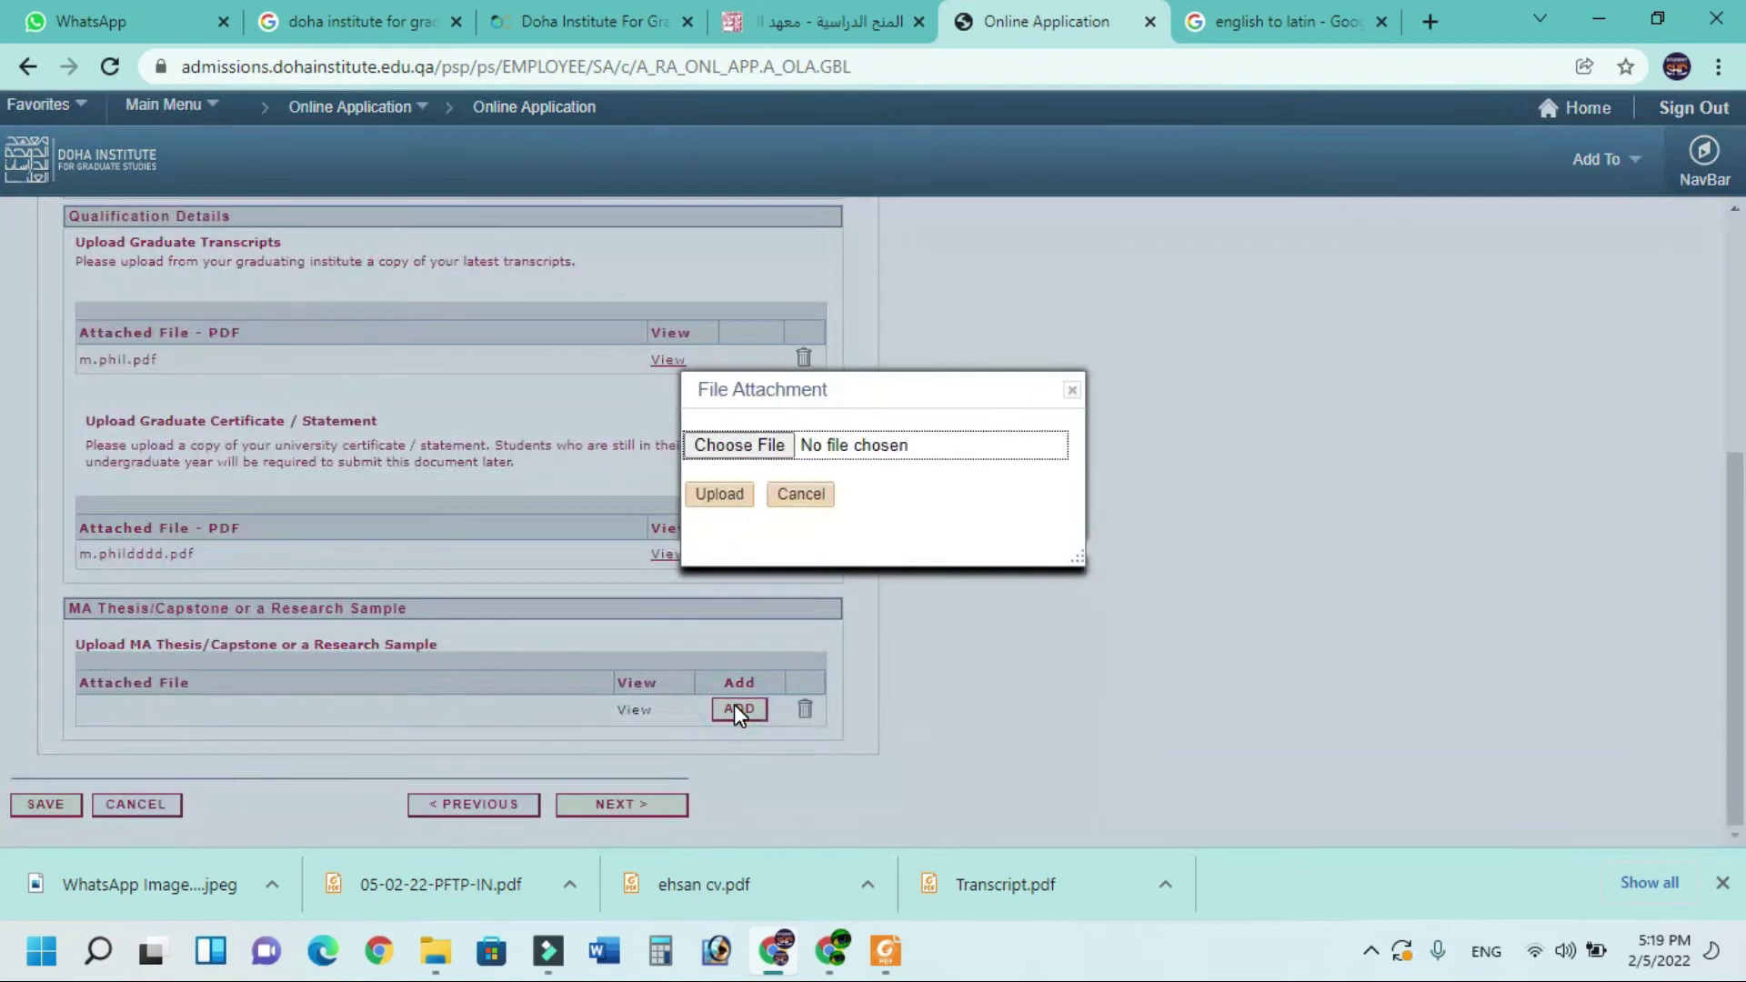
{"action": "left_click", "coordinate": [729, 491]}
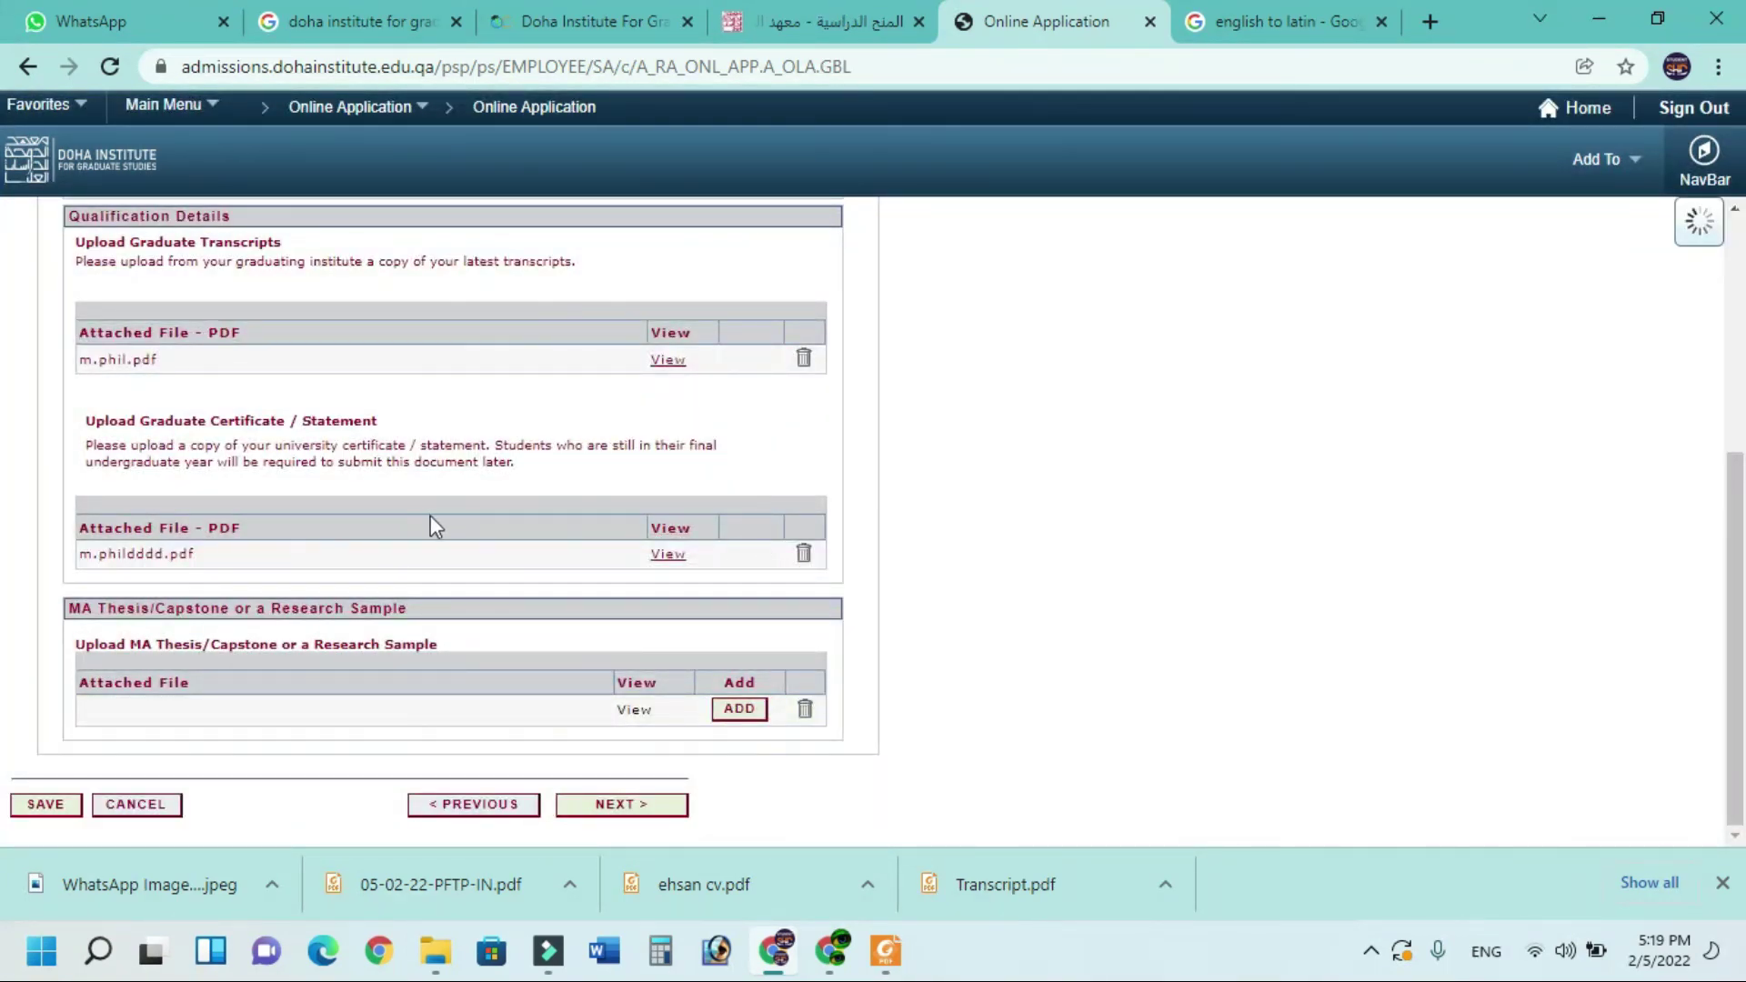
{"action": "left_click", "coordinate": [625, 805]}
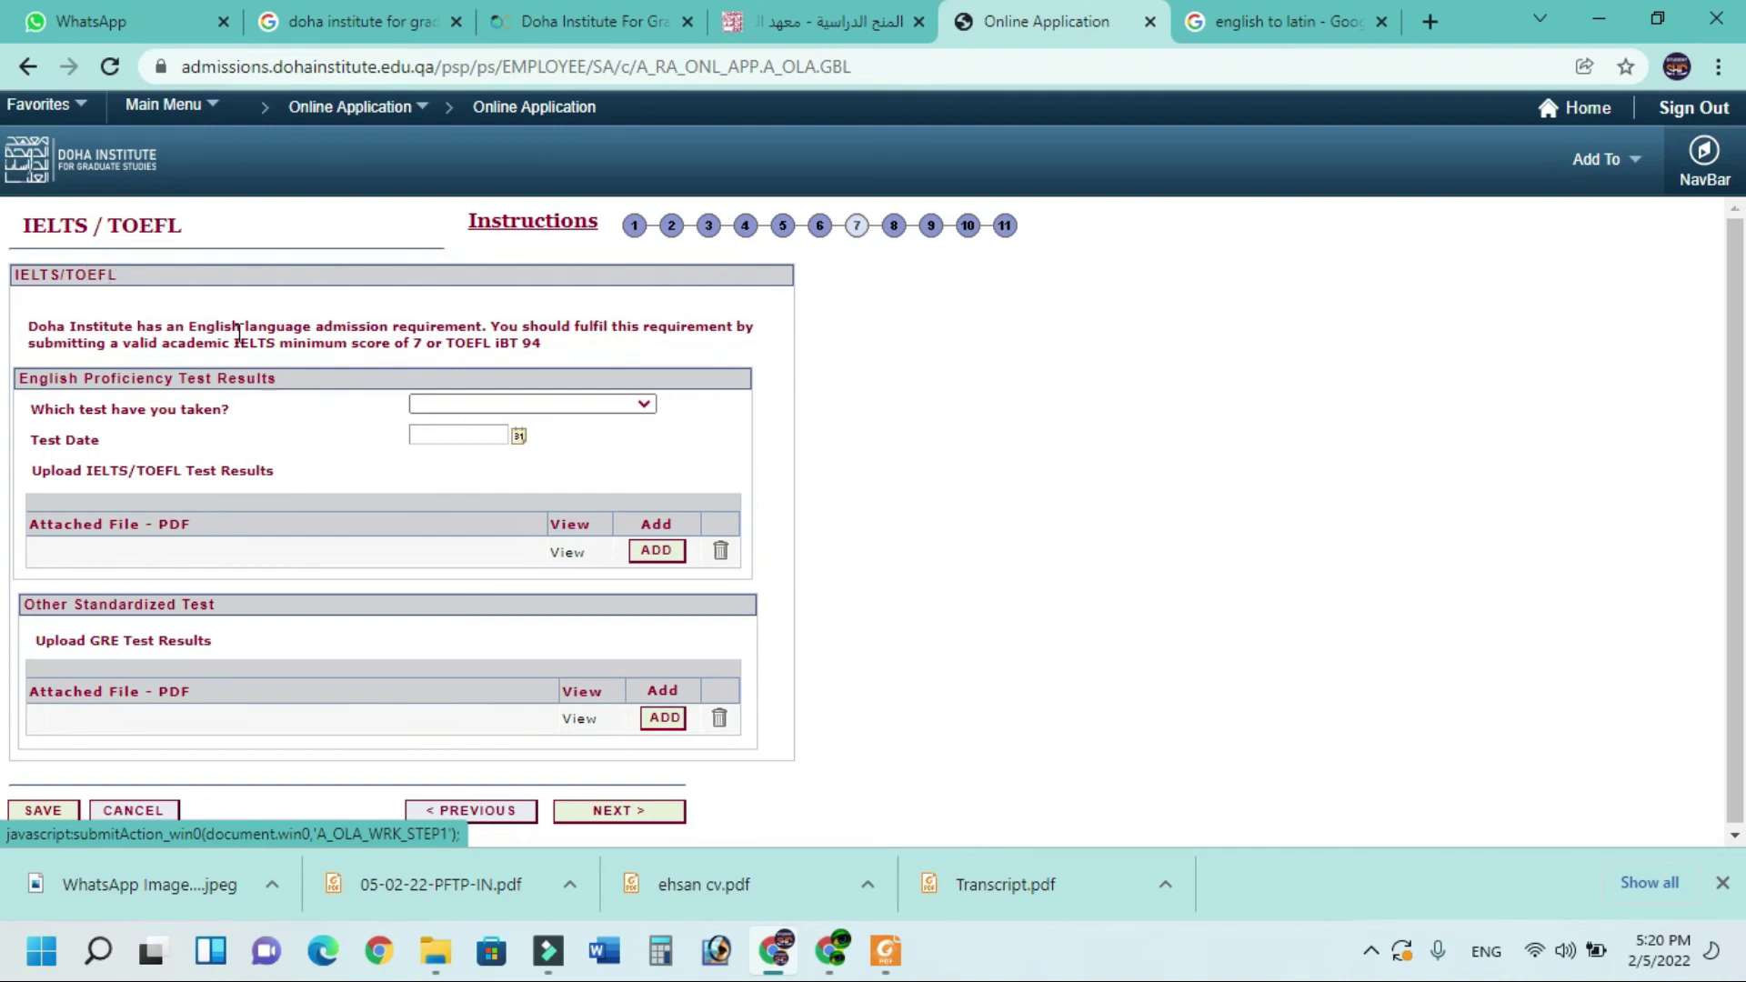
Choose IELTS as the English test, enter the 02/09/2021 test date, and continue
{"action": "left_click", "coordinate": [619, 403]}
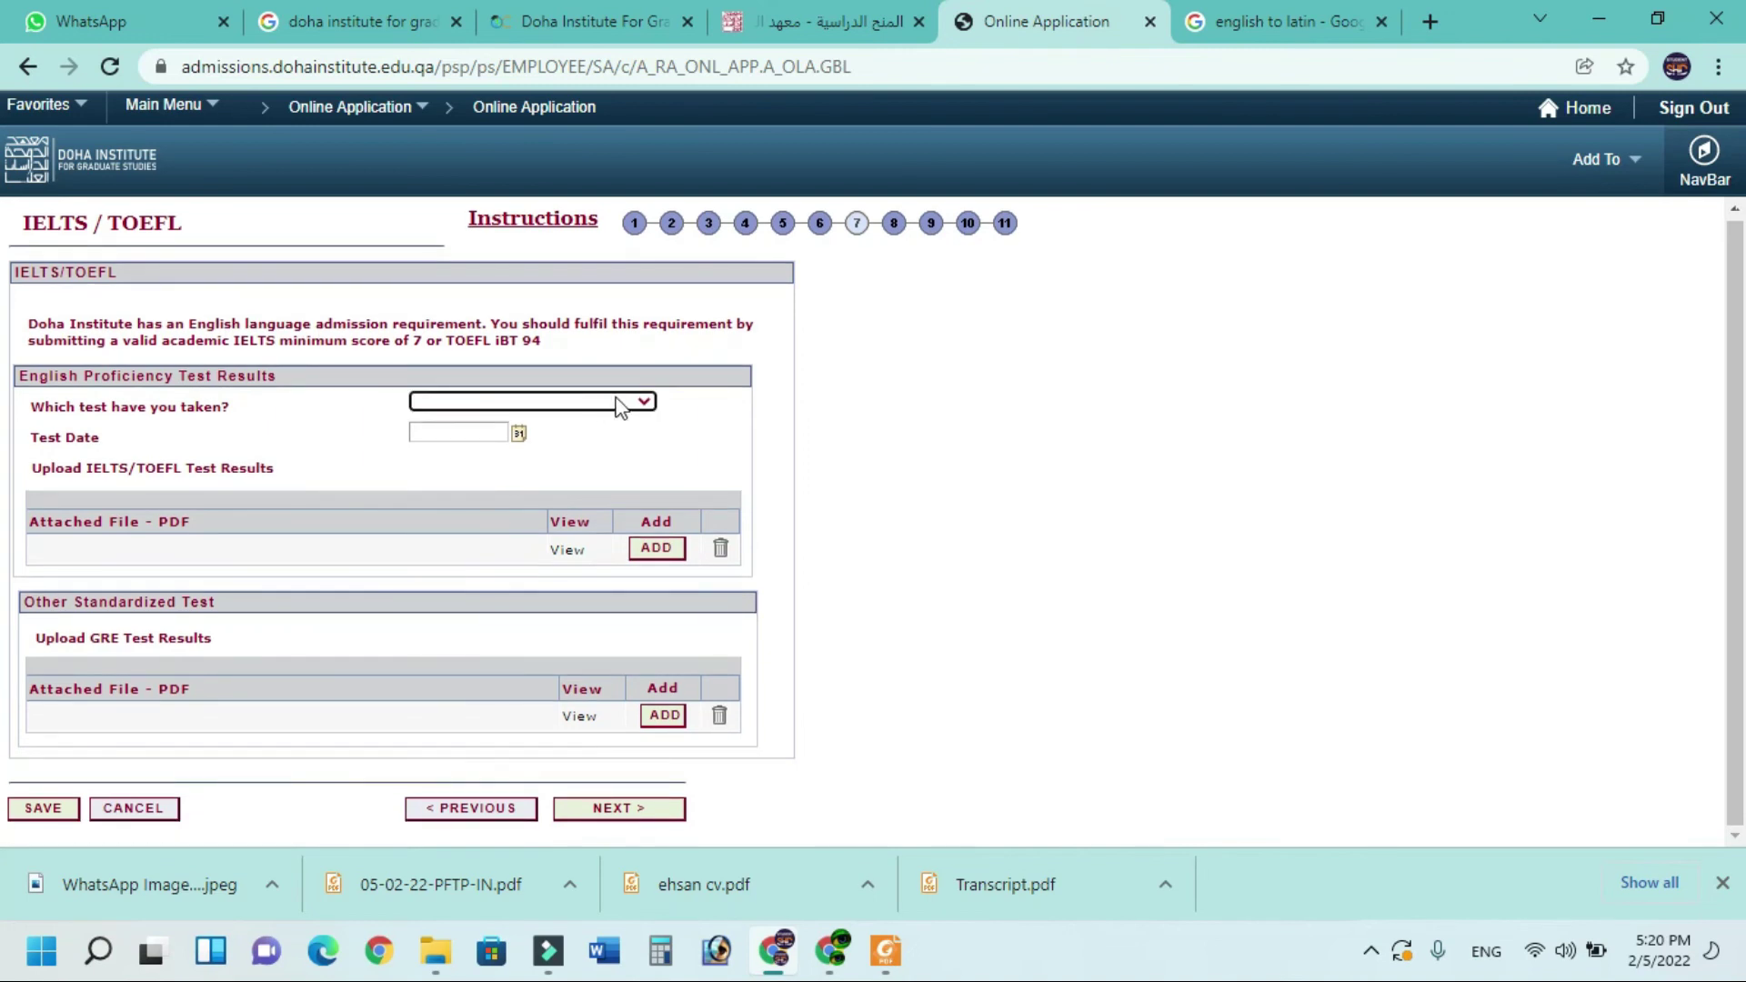
{"action": "left_click", "coordinate": [617, 408]}
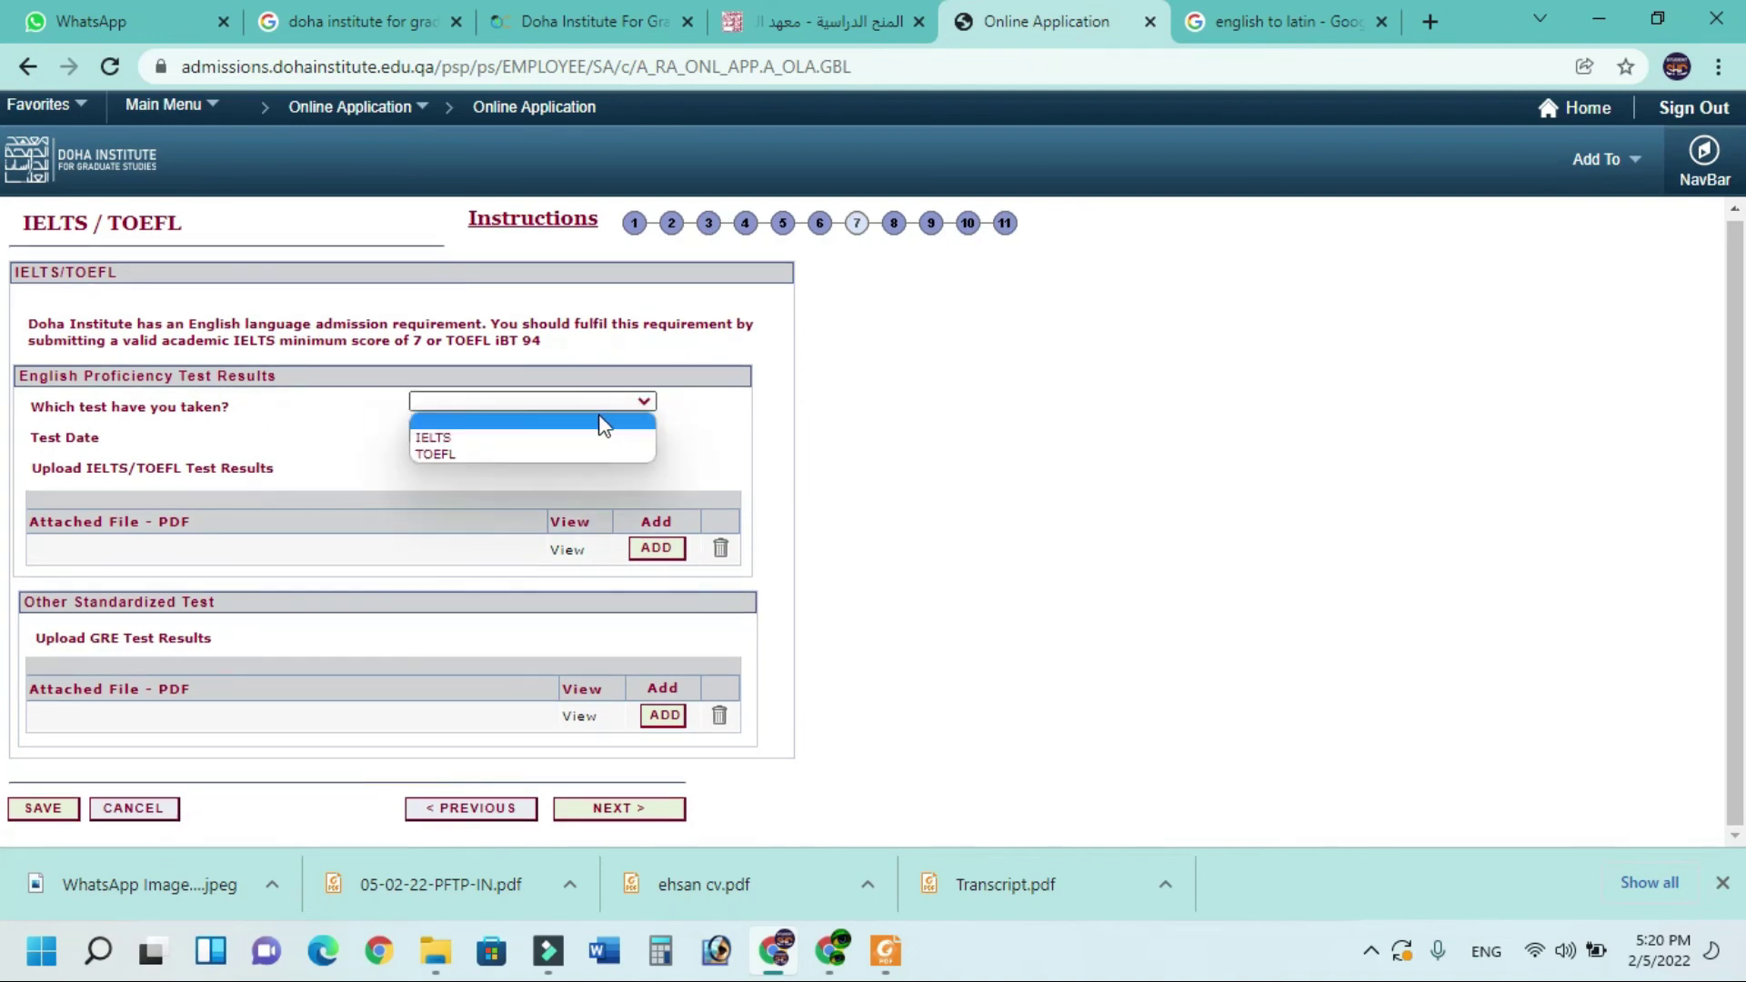
{"action": "left_click", "coordinate": [582, 435]}
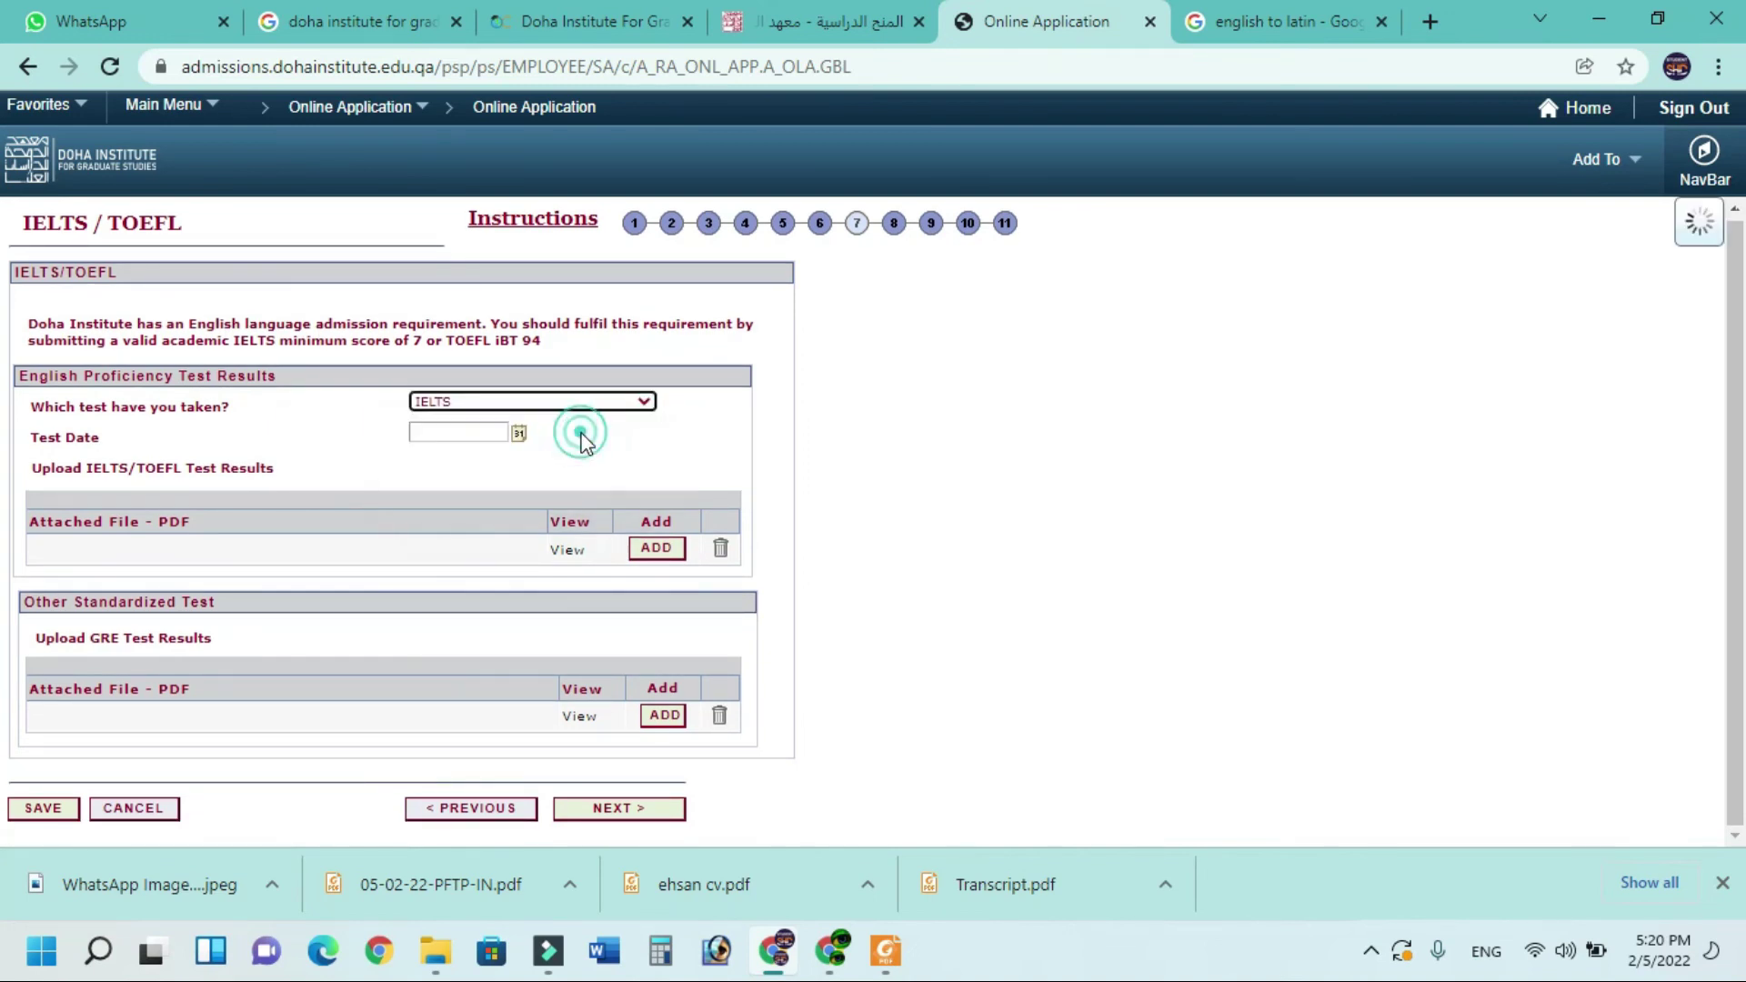
{"action": "left_click", "coordinate": [455, 432]}
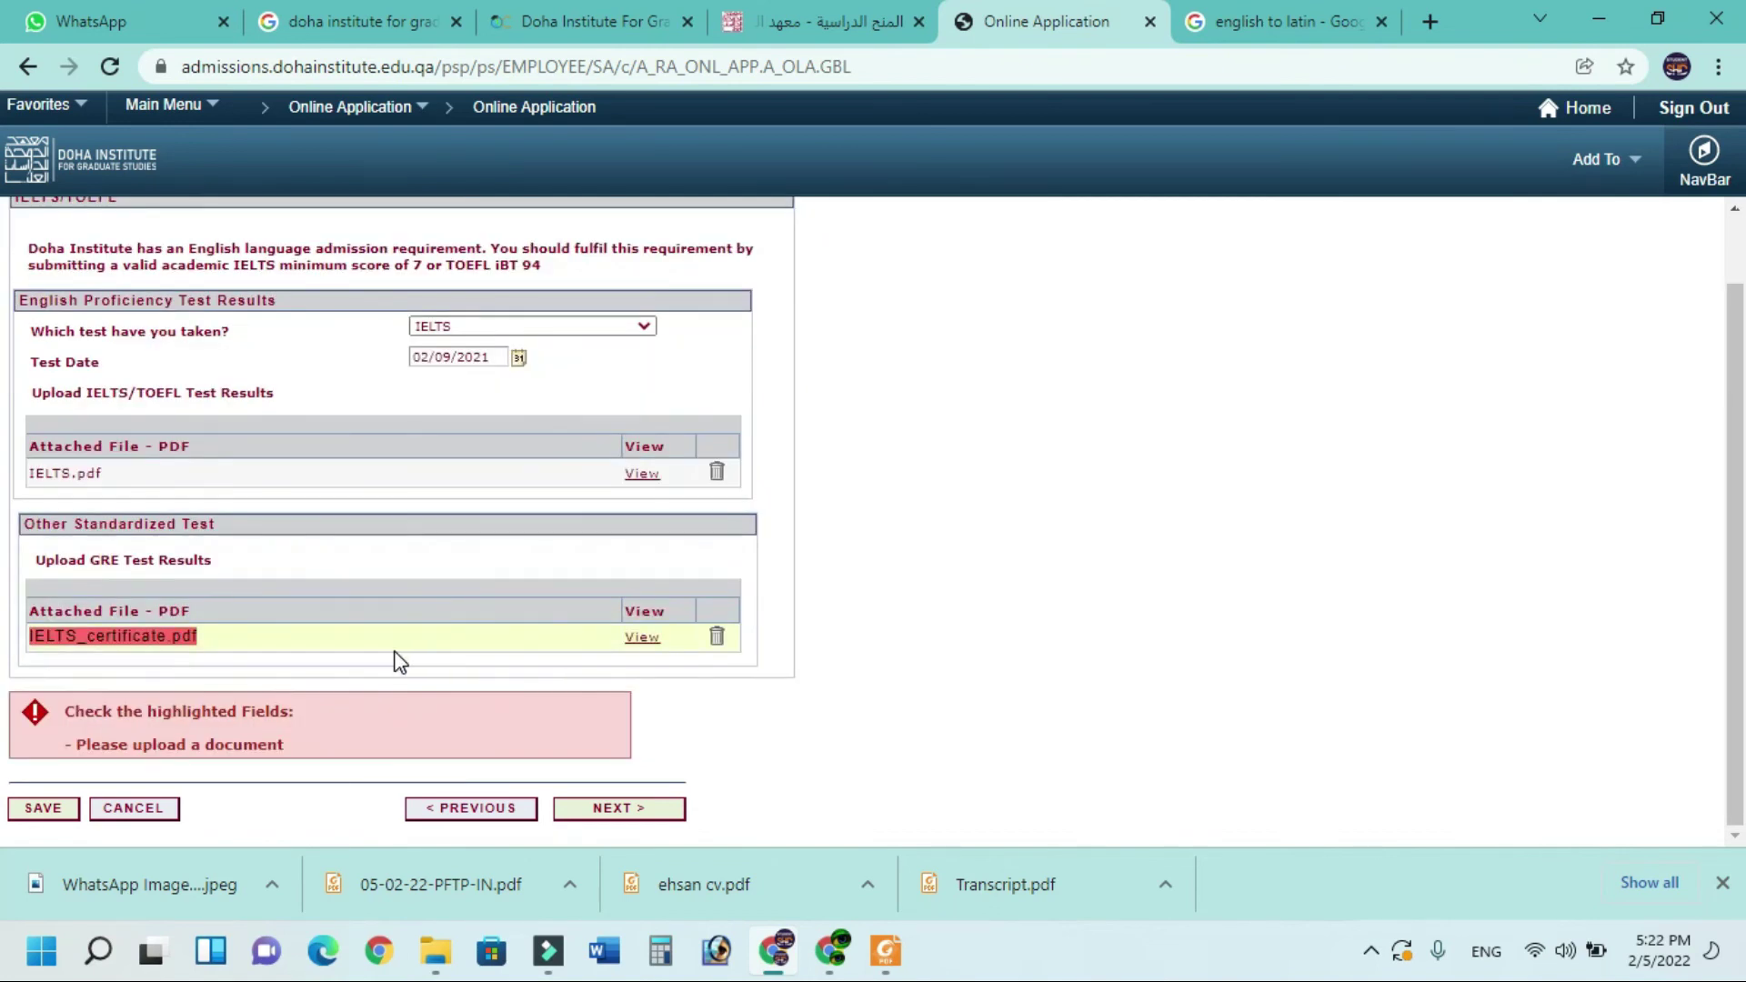
{"action": "left_click", "coordinate": [604, 812]}
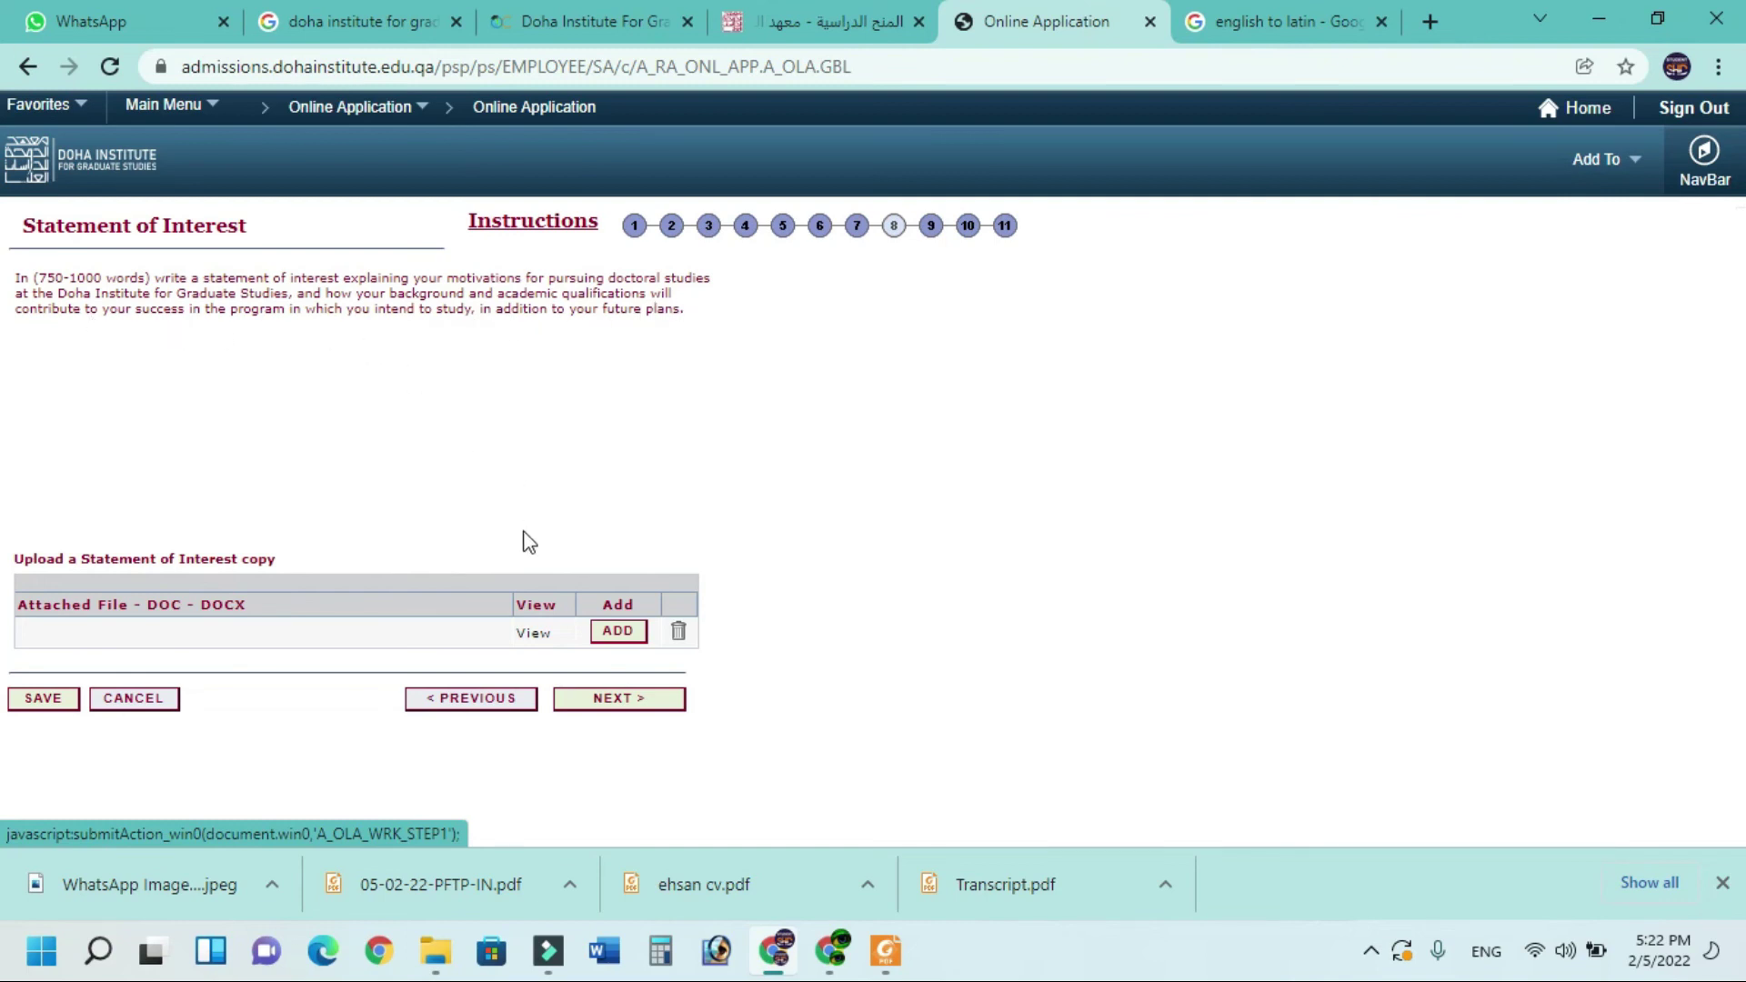
Rename a desktop file to 'statemet', attach it as the statement of interest, and continue
{"action": "left_click", "coordinate": [619, 638]}
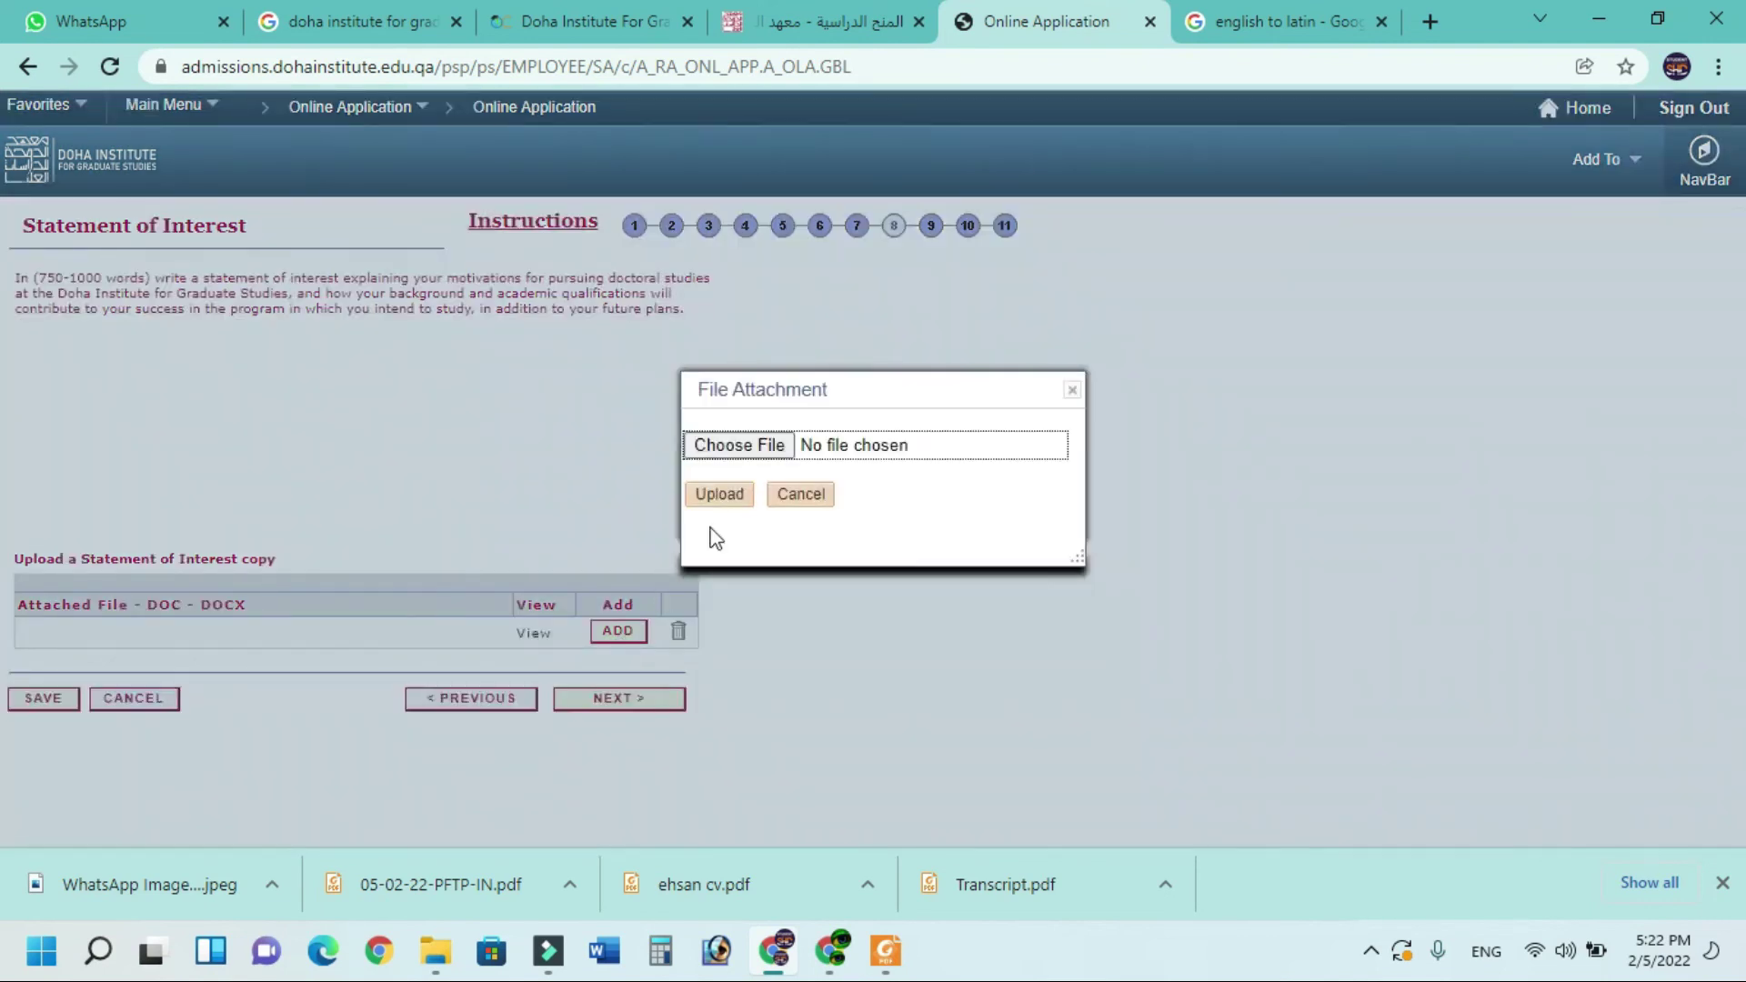
{"action": "left_click", "coordinate": [744, 449]}
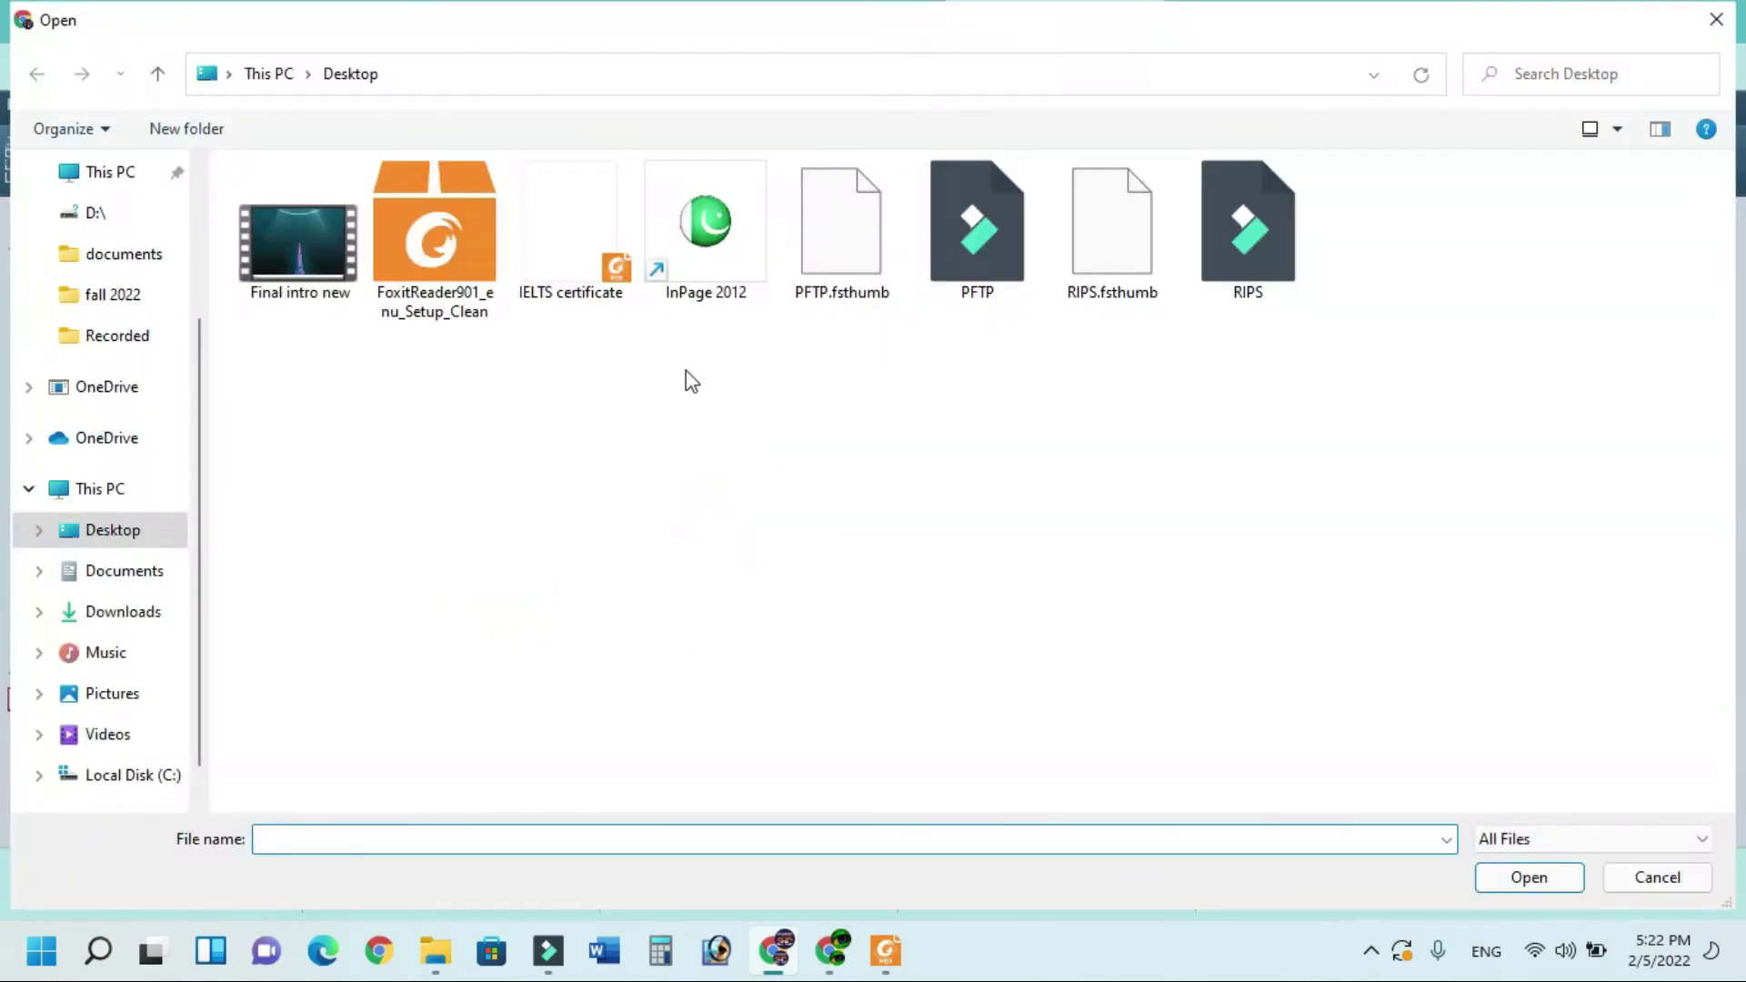
{"action": "left_click", "coordinate": [568, 272]}
{"action": "left_click", "coordinate": [565, 286]}
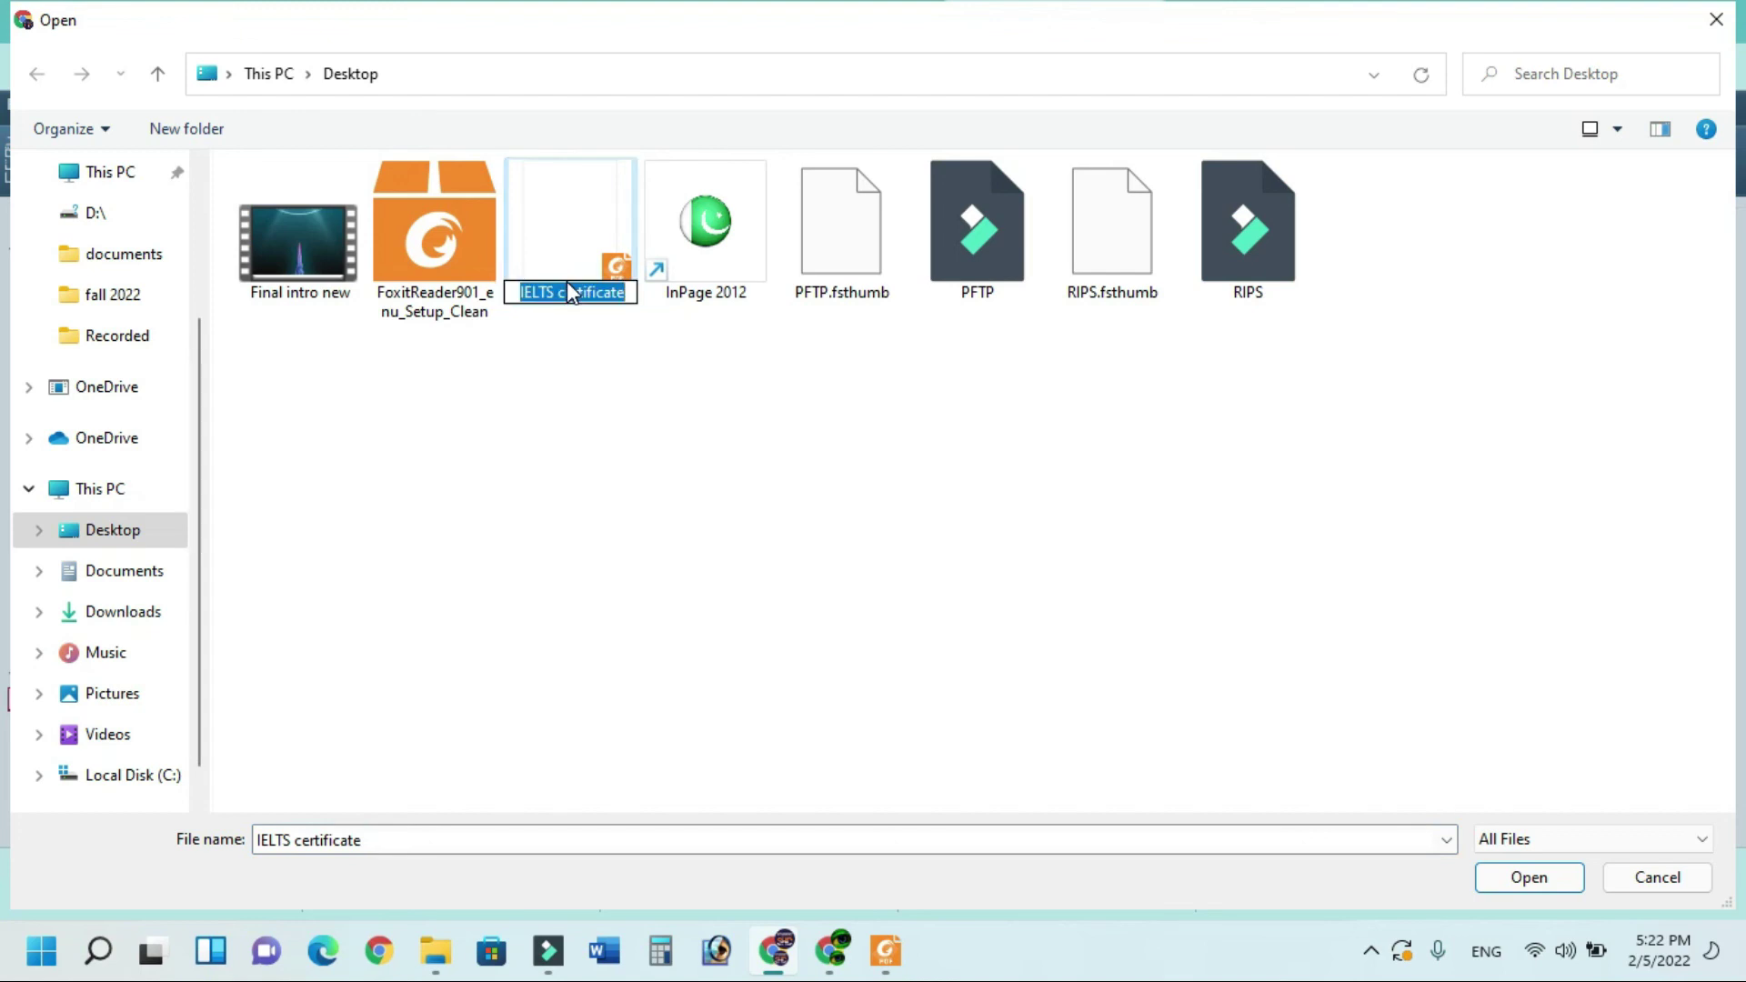
{"action": "type", "text": "statemenr"}
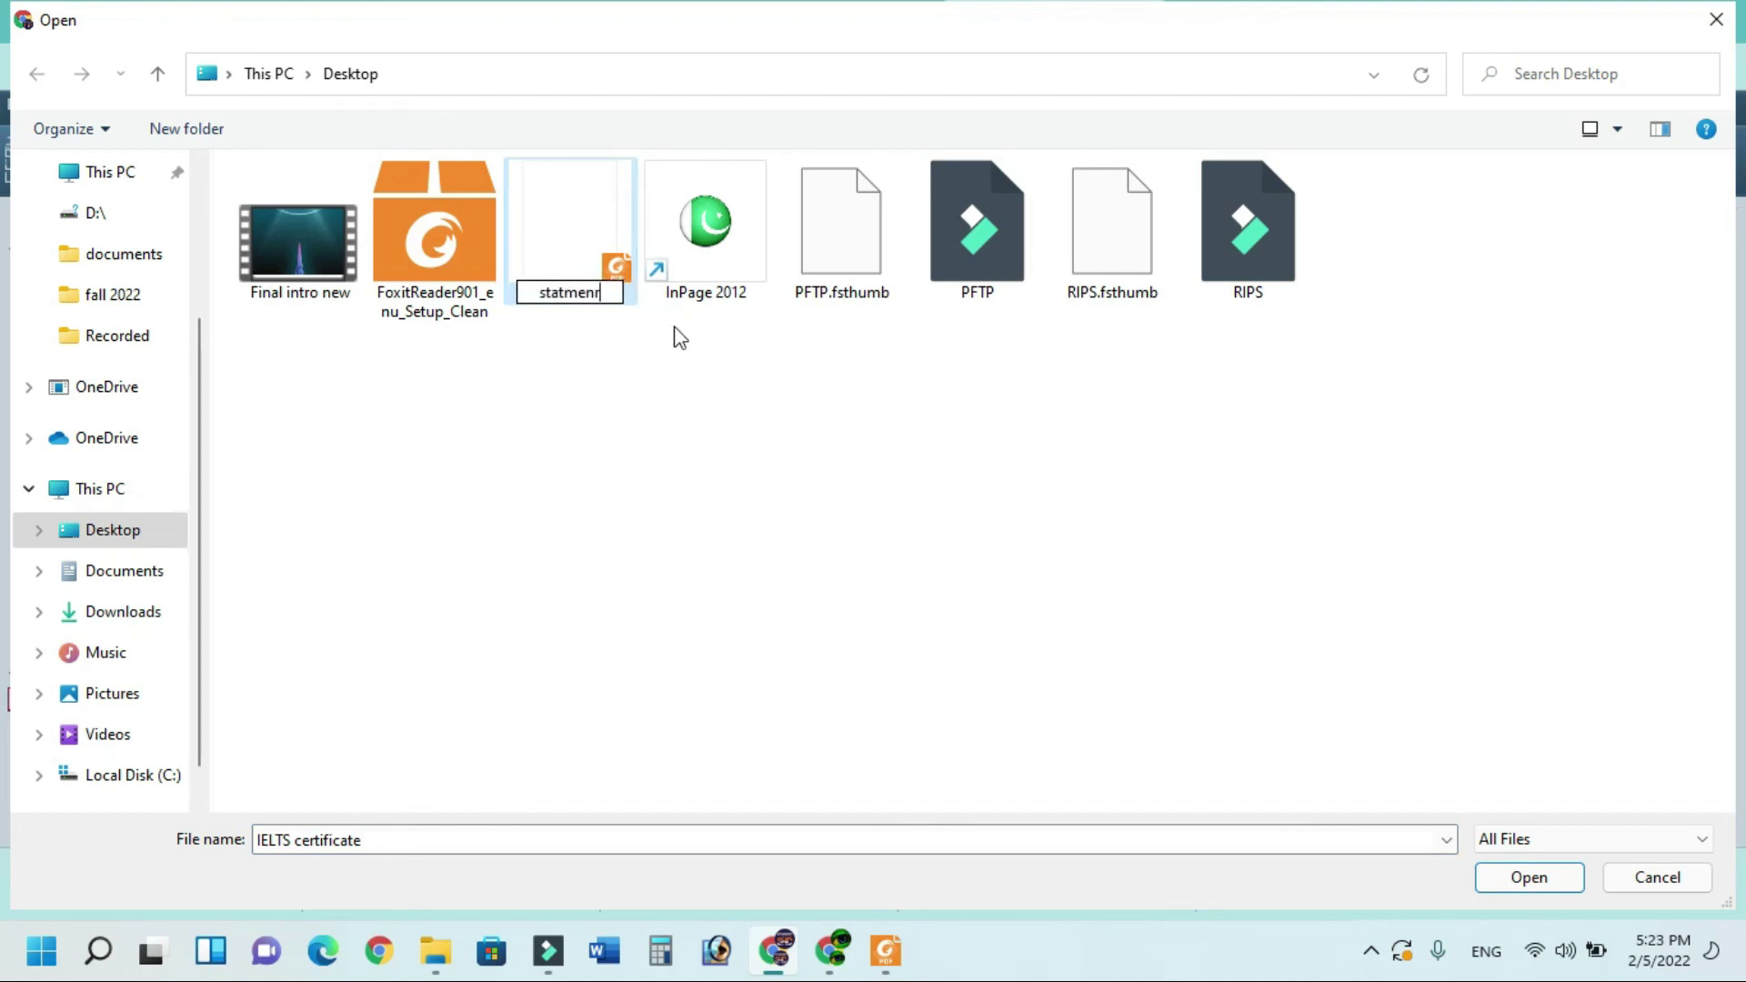
{"action": "type", "text": "t"}
{"action": "key", "text": "Return"}
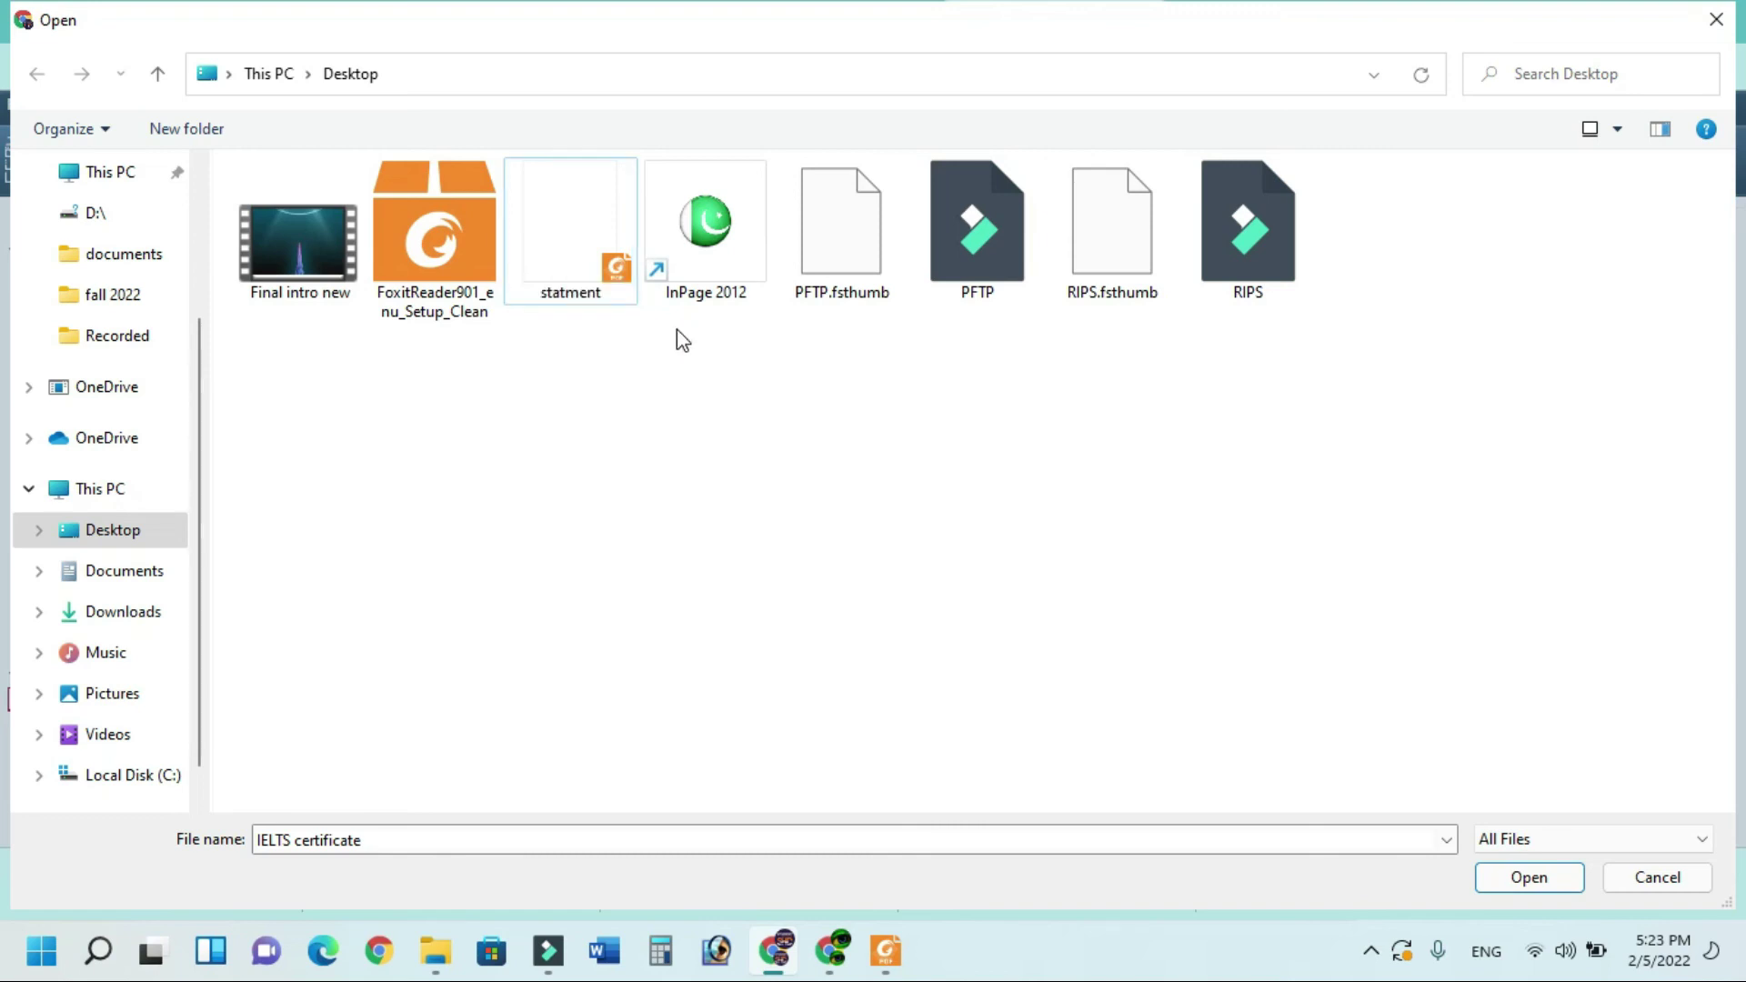
{"action": "left_click", "coordinate": [1541, 880]}
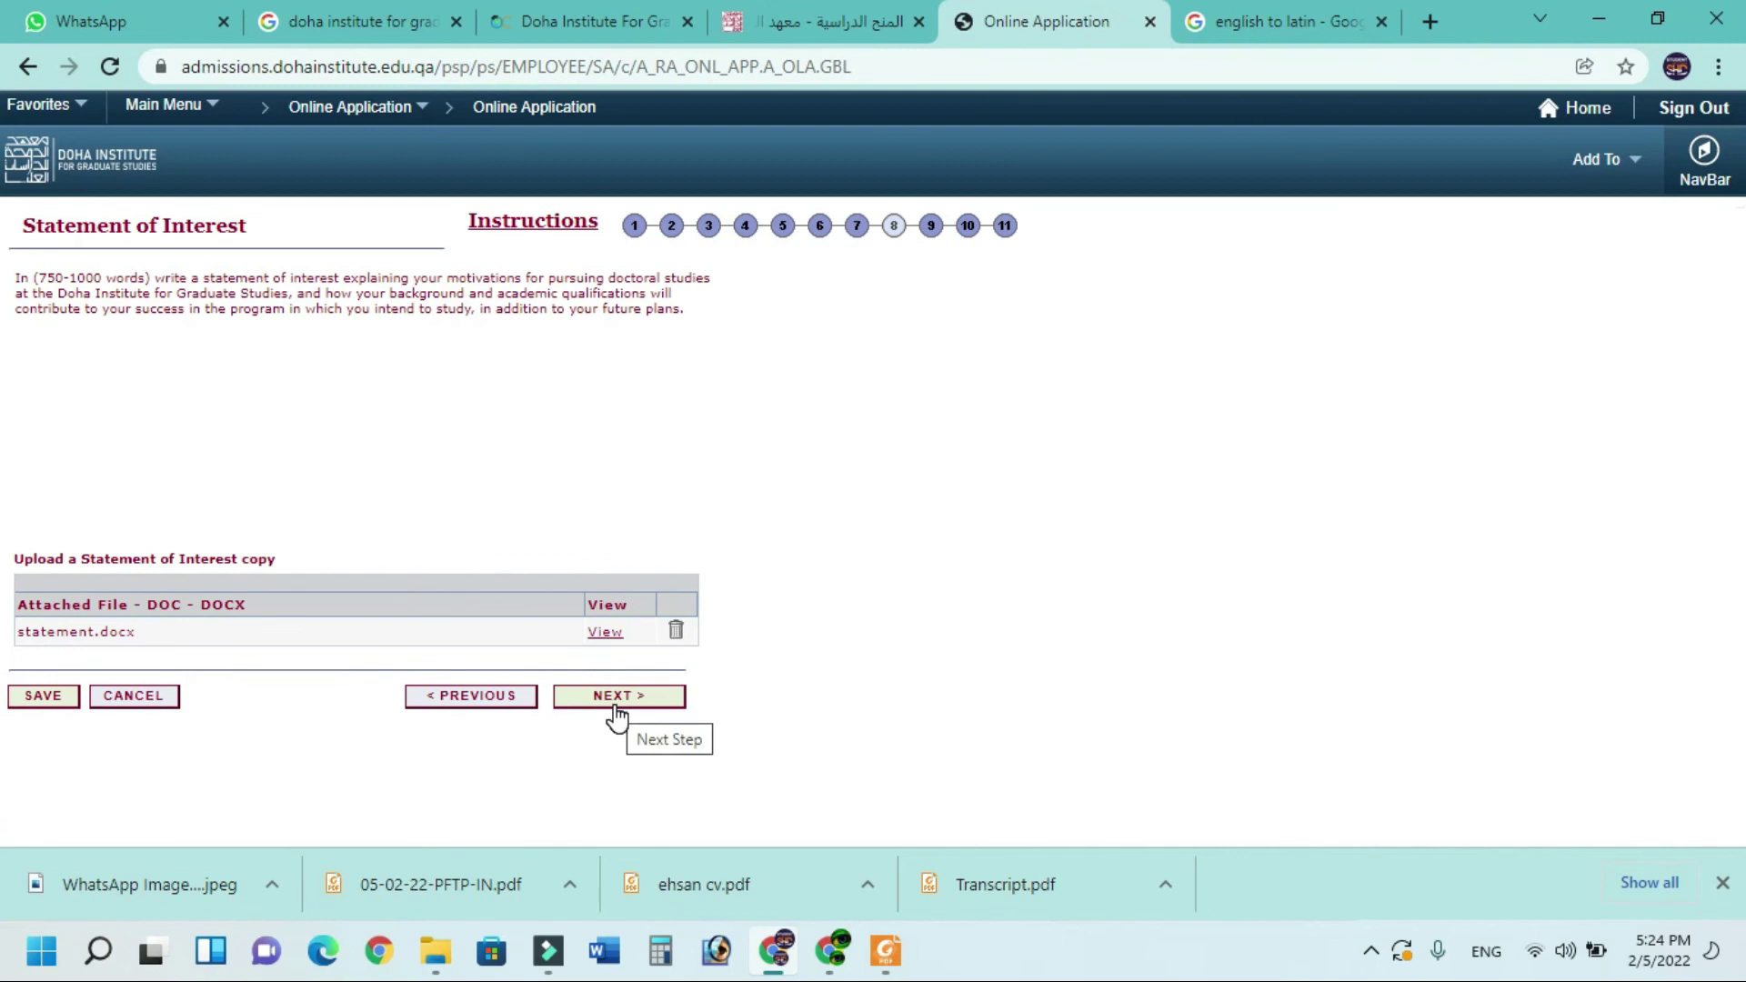
{"action": "left_click", "coordinate": [616, 705]}
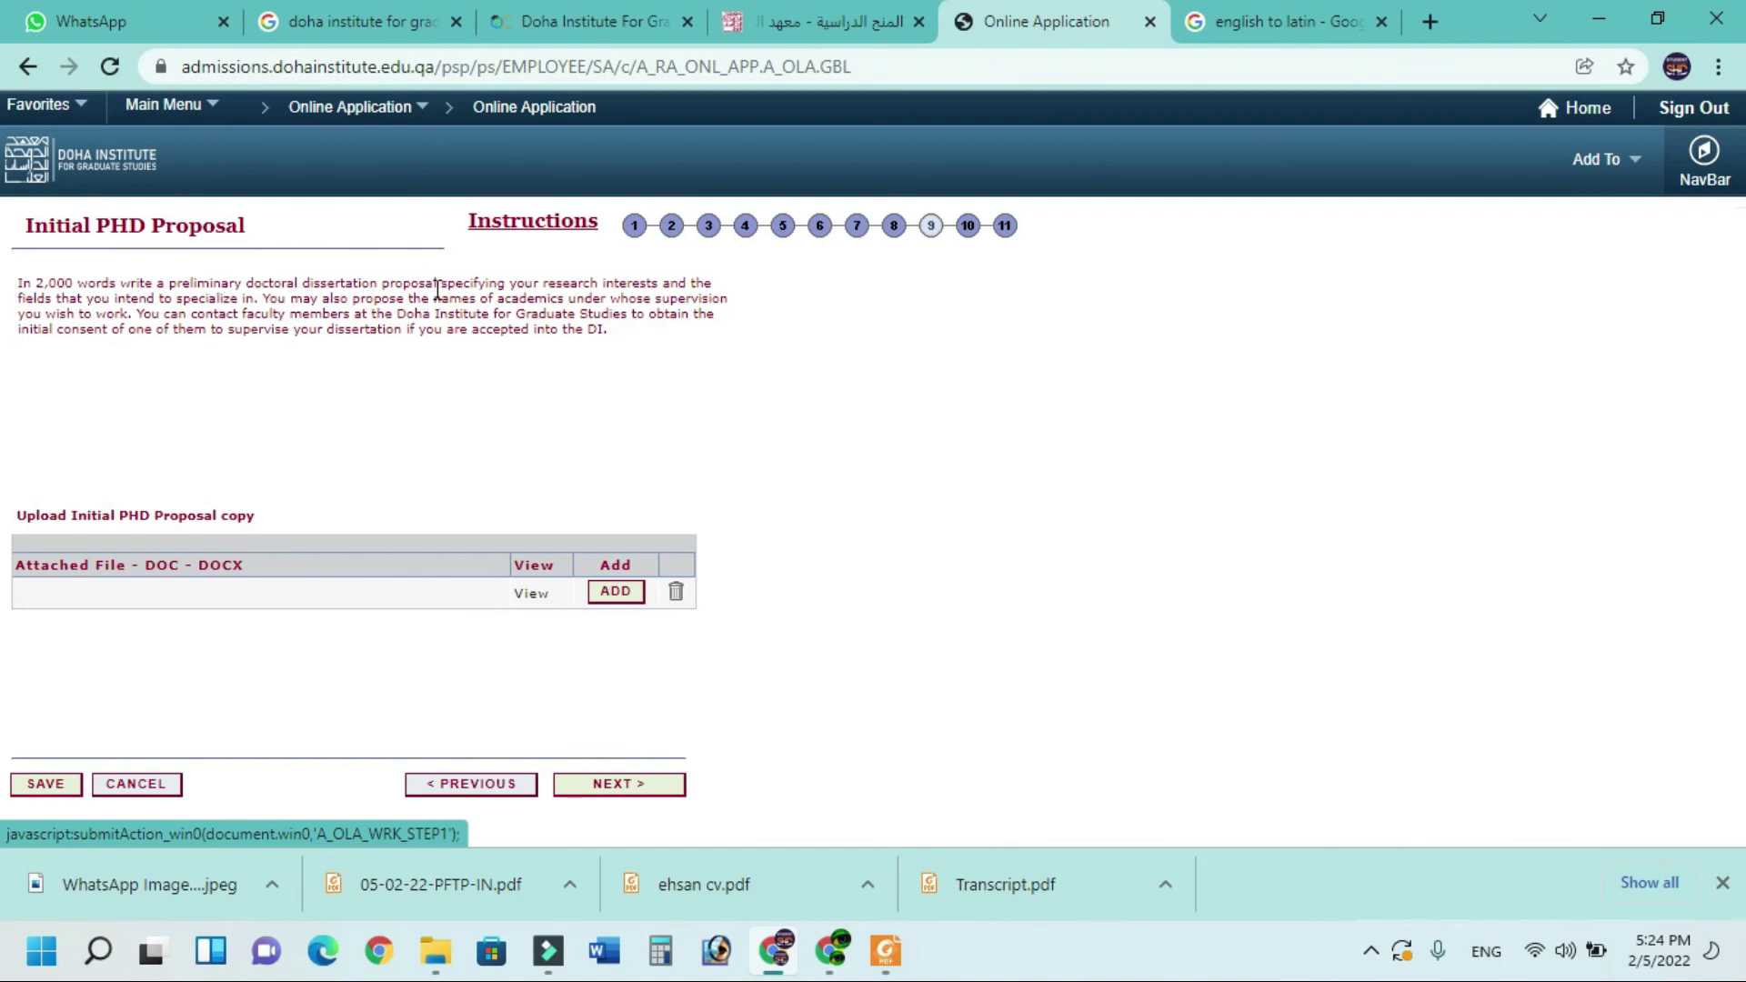
Attach Prposal.docx as the initial PhD proposal and continue to Referee Information
{"action": "left_click", "coordinate": [616, 591]}
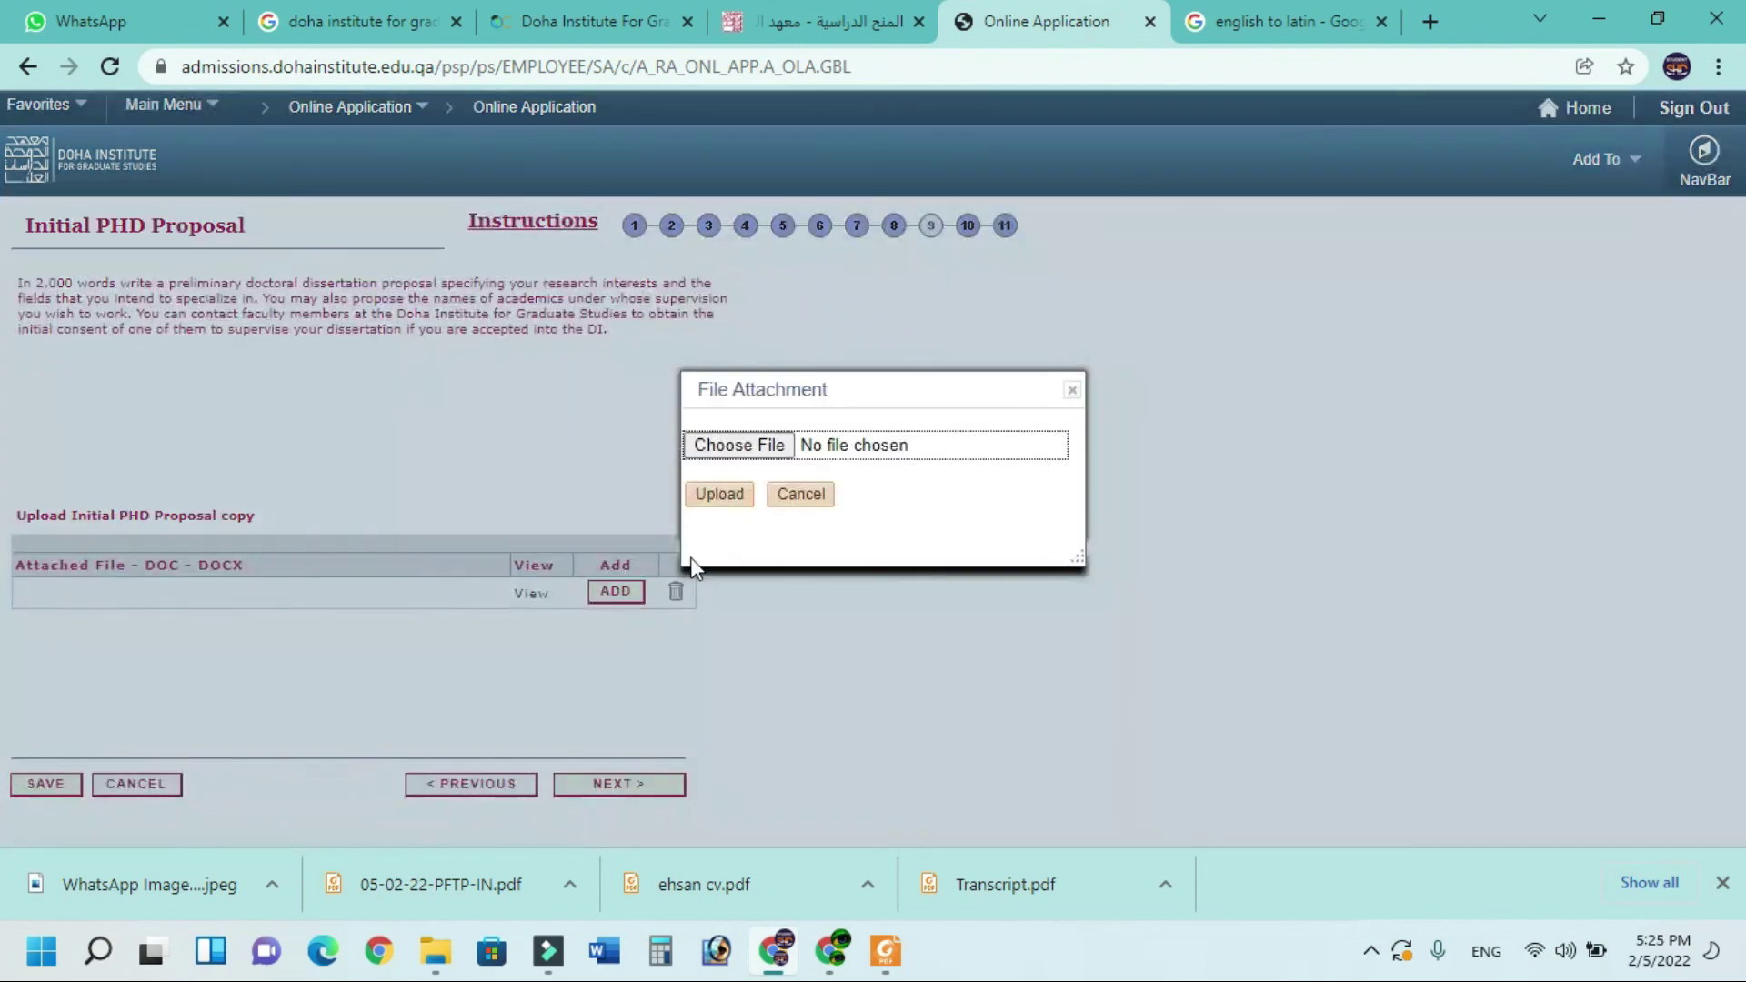
{"action": "left_click", "coordinate": [759, 444]}
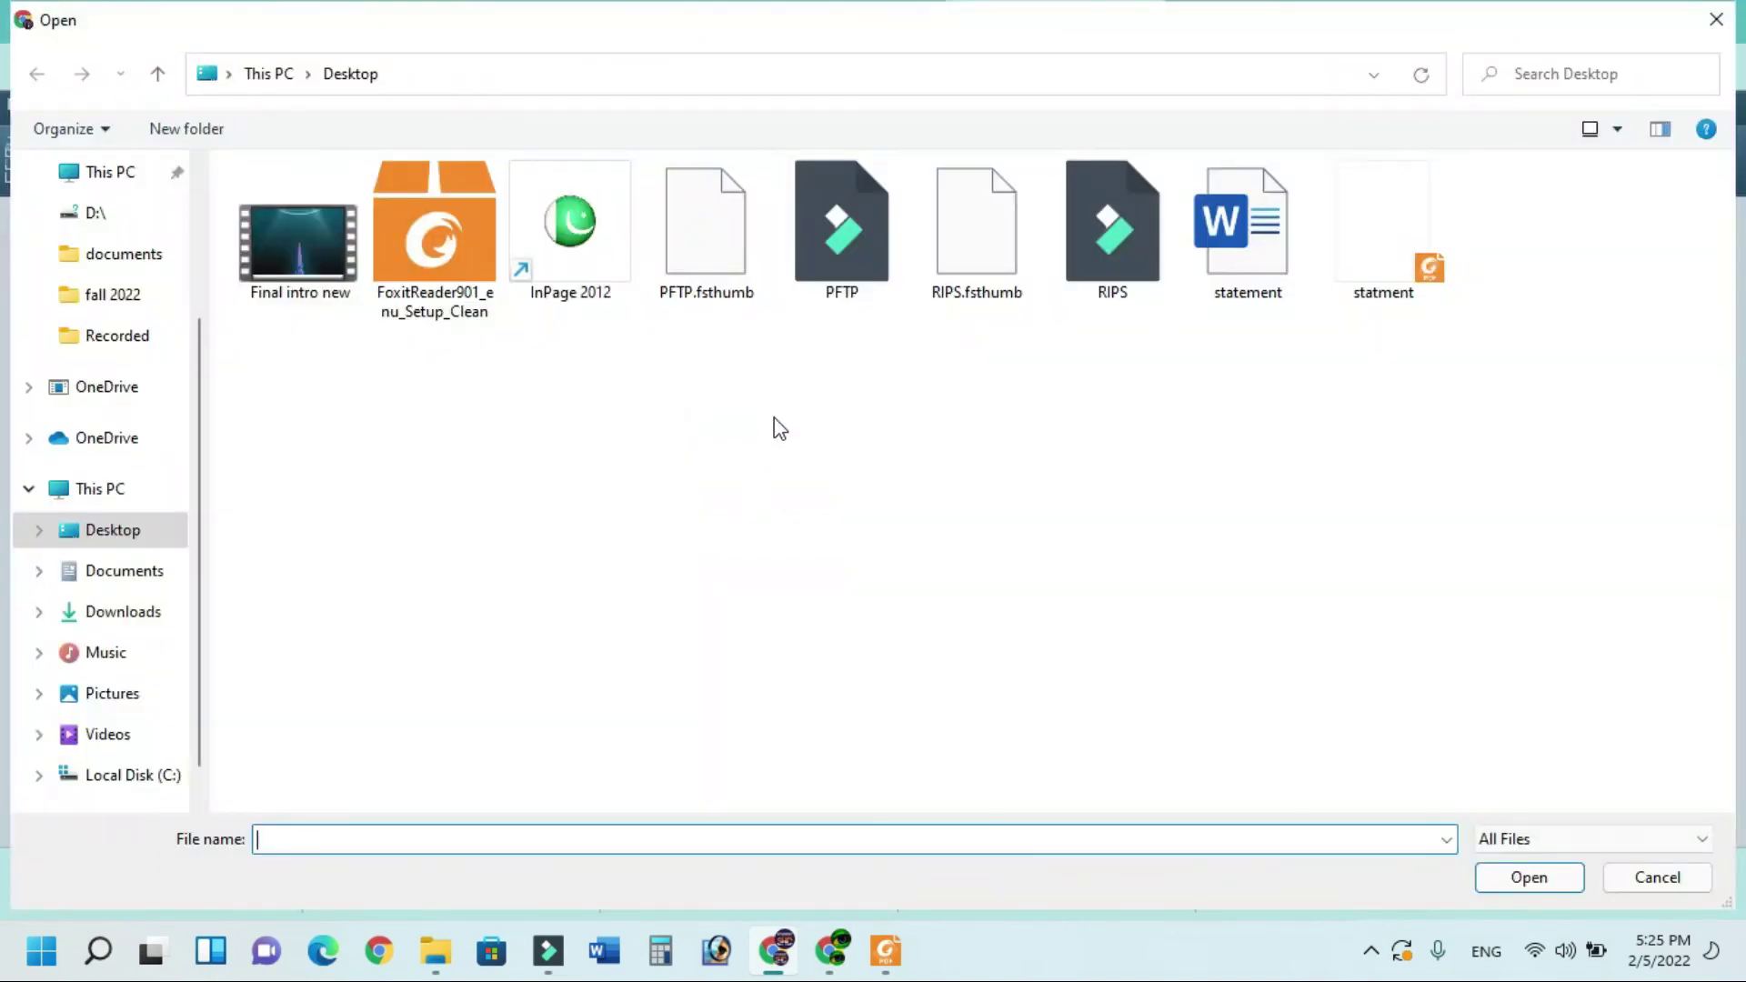
{"action": "left_click", "coordinate": [1244, 281]}
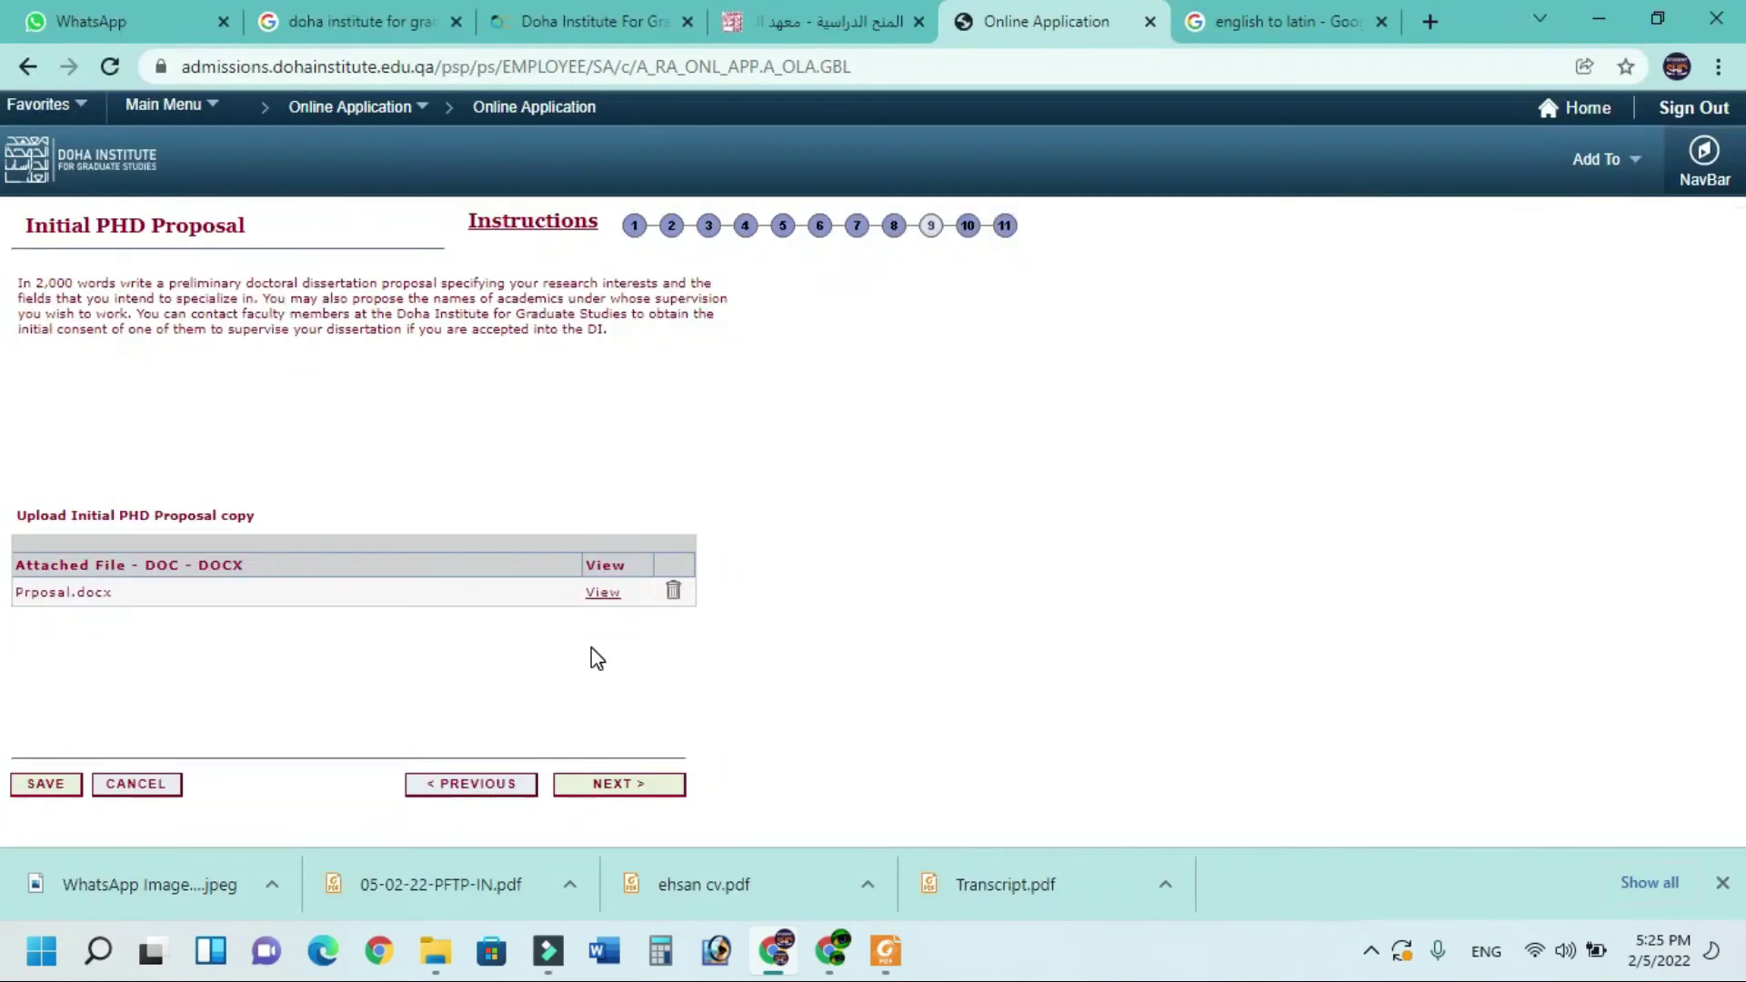
{"action": "left_click", "coordinate": [626, 787]}
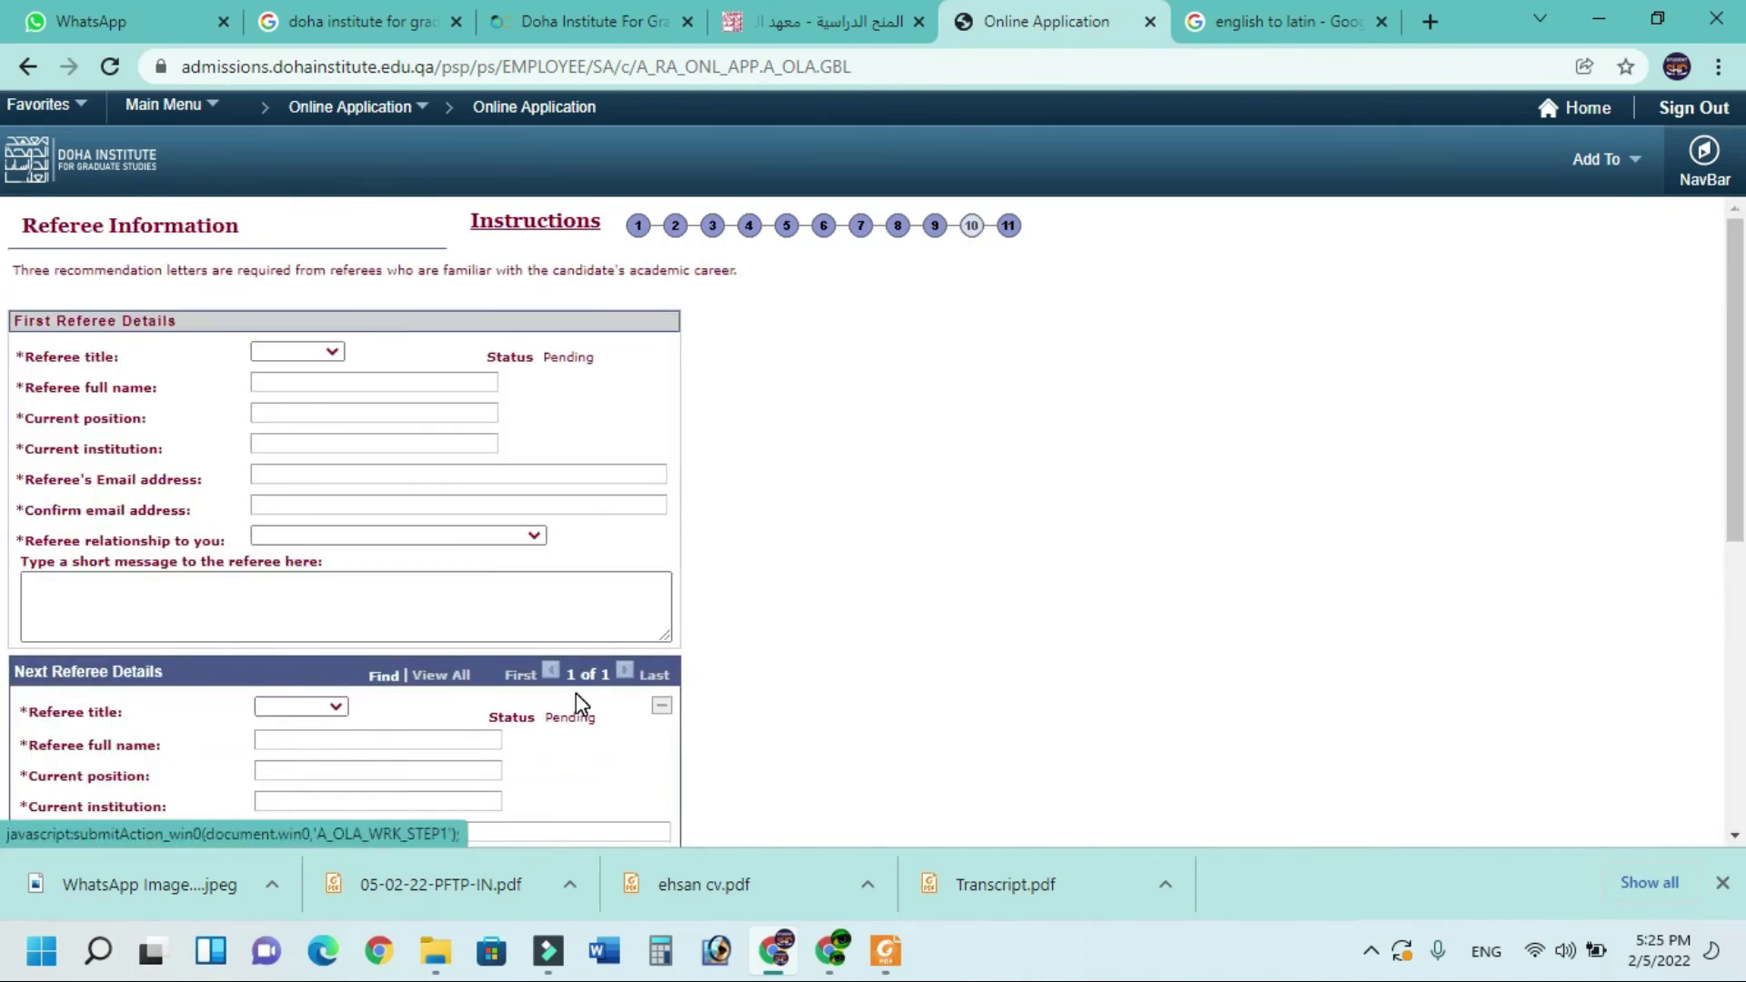
Set the first referee's title to Dr. and enter their full name and position 'professor'
{"action": "left_click", "coordinate": [300, 352]}
{"action": "left_click", "coordinate": [294, 382]}
{"action": "type", "text": "zeeshan"}
{"action": "left_click", "coordinate": [321, 409]}
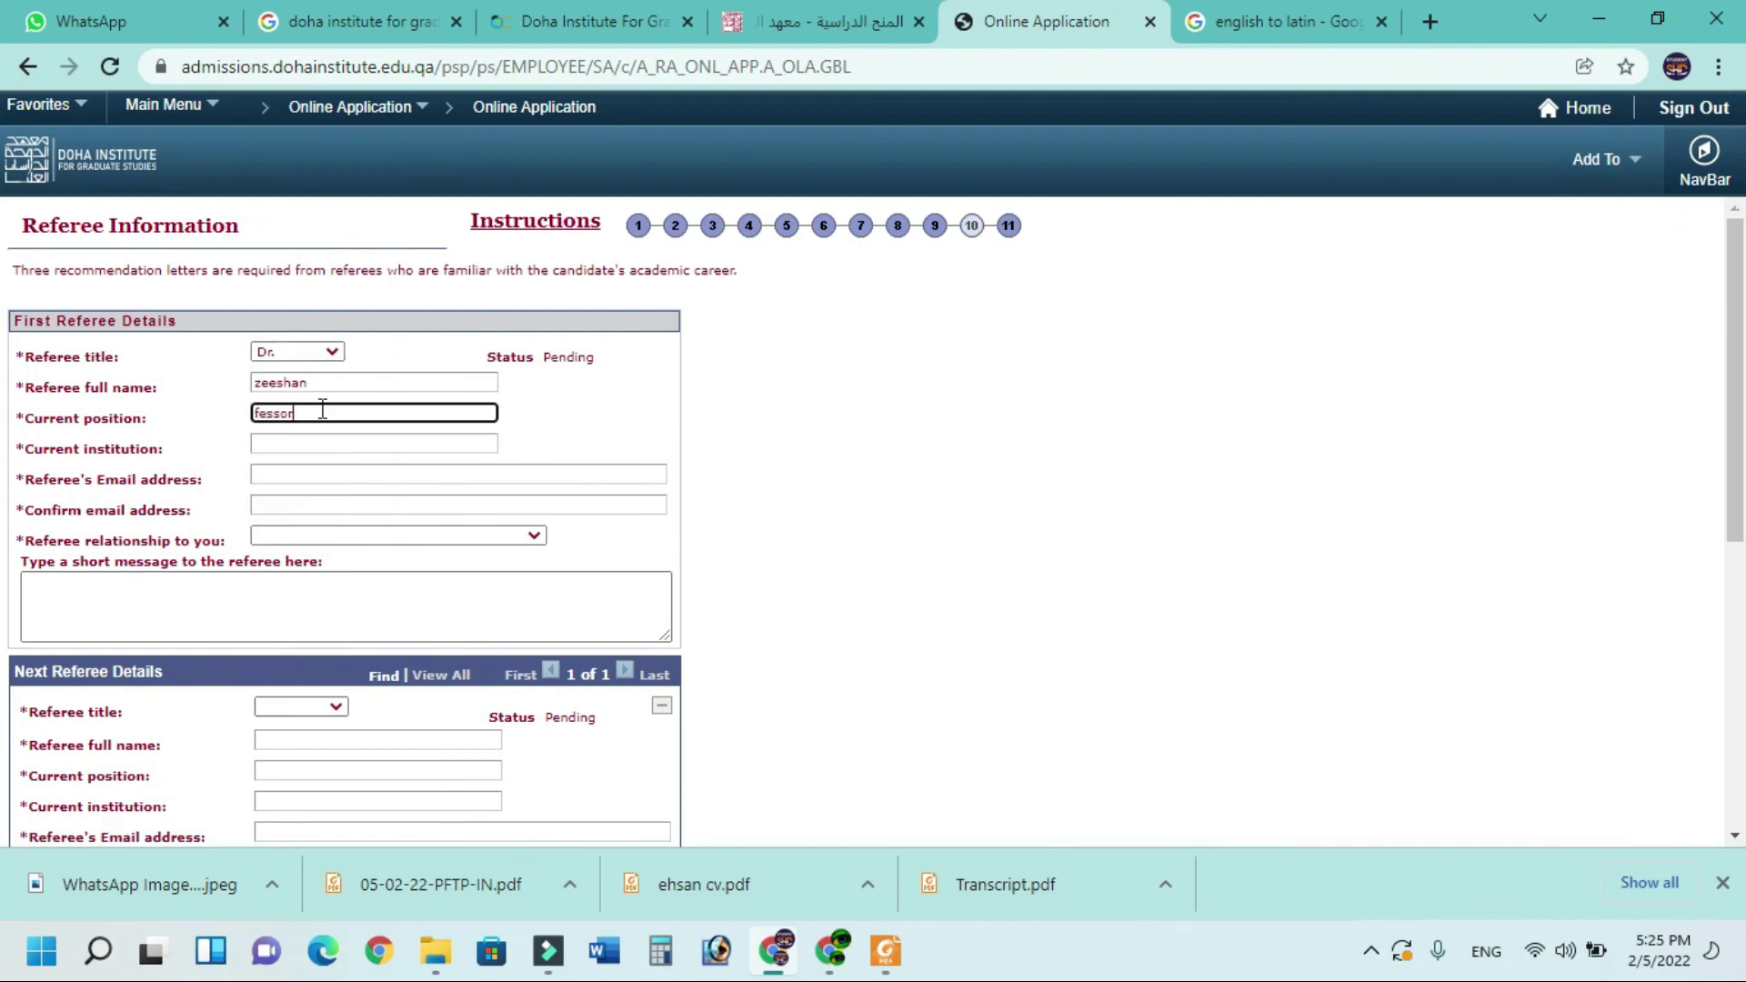
{"action": "type", "text": "fessor"}
{"action": "left_click", "coordinate": [300, 416]}
{"action": "key", "text": "BackSpace"}
Enter institution 'hu ma', the referee's e-mail and its confirmation, and relationship Teacher / Professor
{"action": "left_click", "coordinate": [309, 443]}
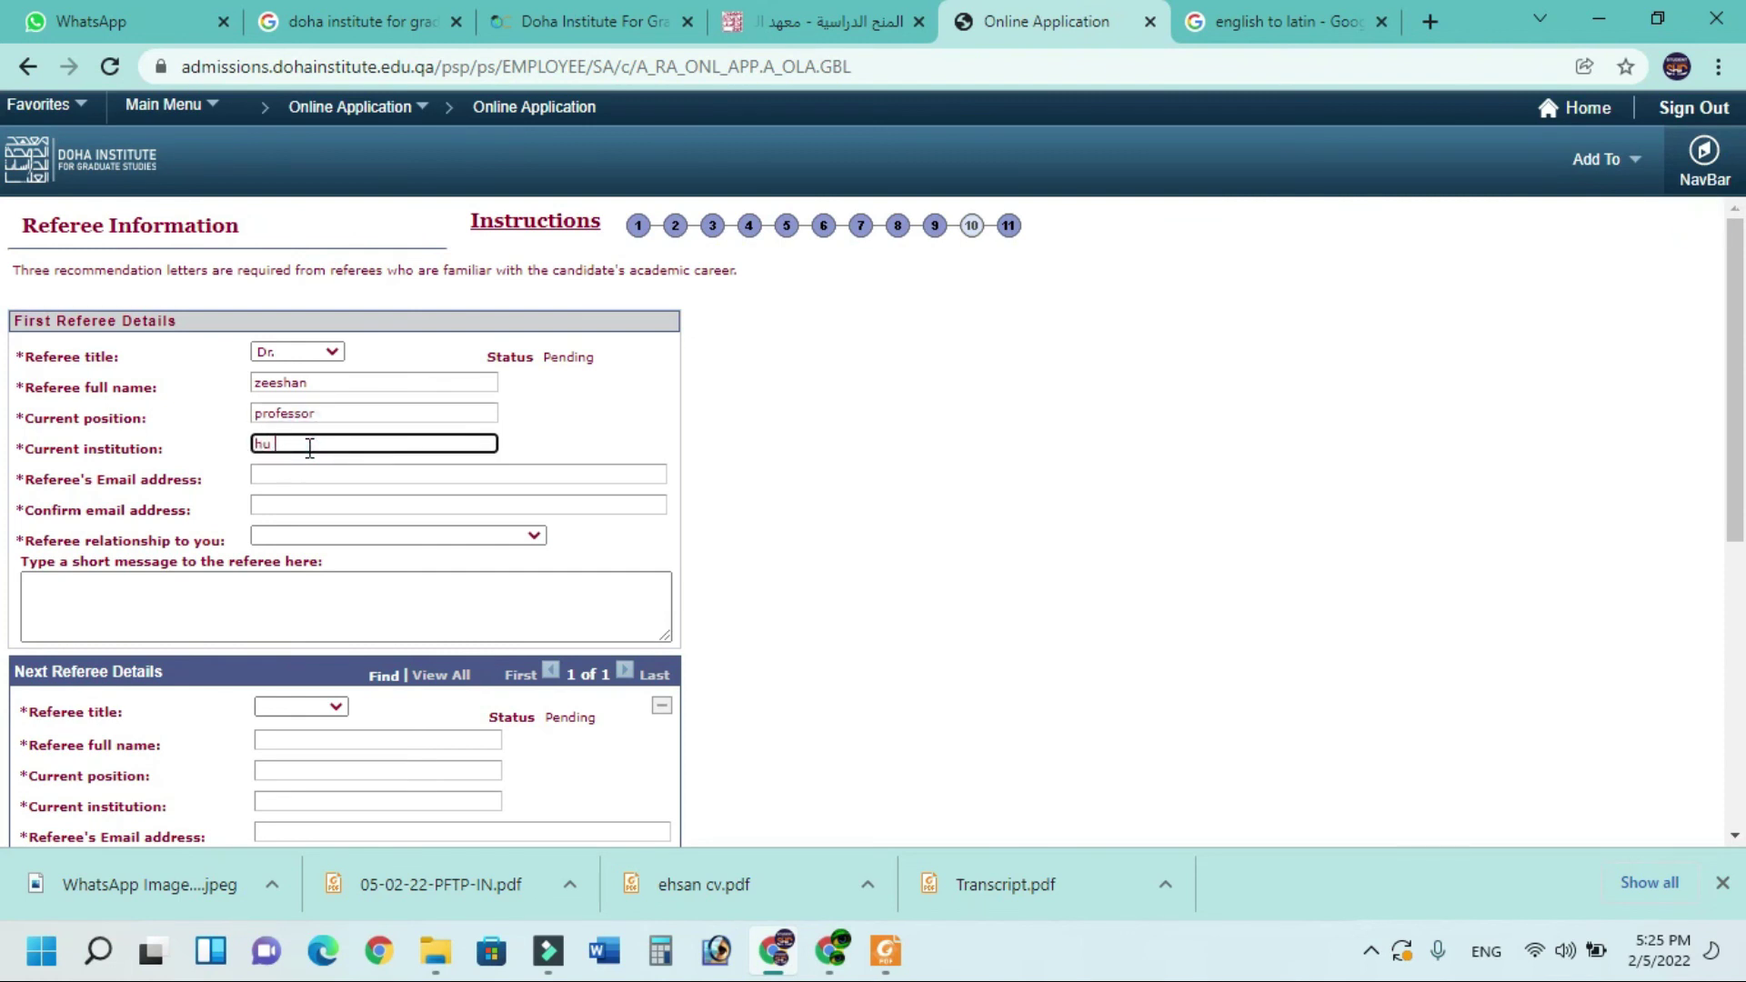
{"action": "left_click", "coordinate": [308, 474]}
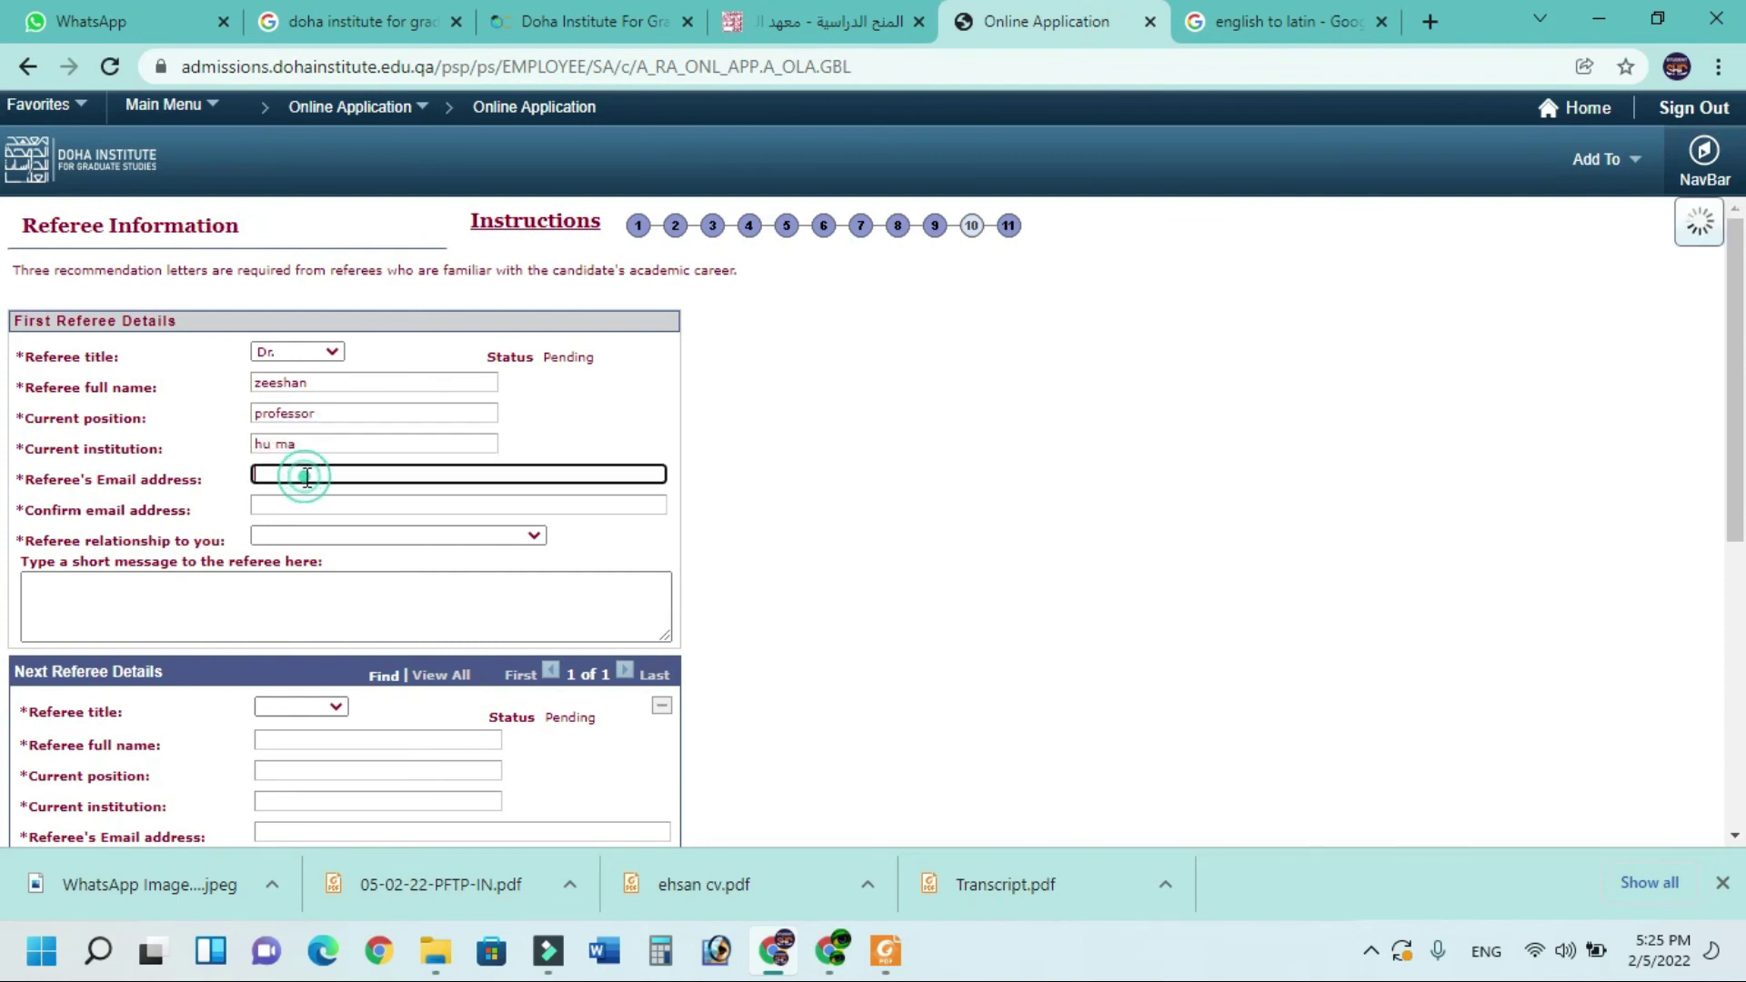
{"action": "left_click", "coordinate": [282, 506]}
{"action": "left_click", "coordinate": [320, 538]}
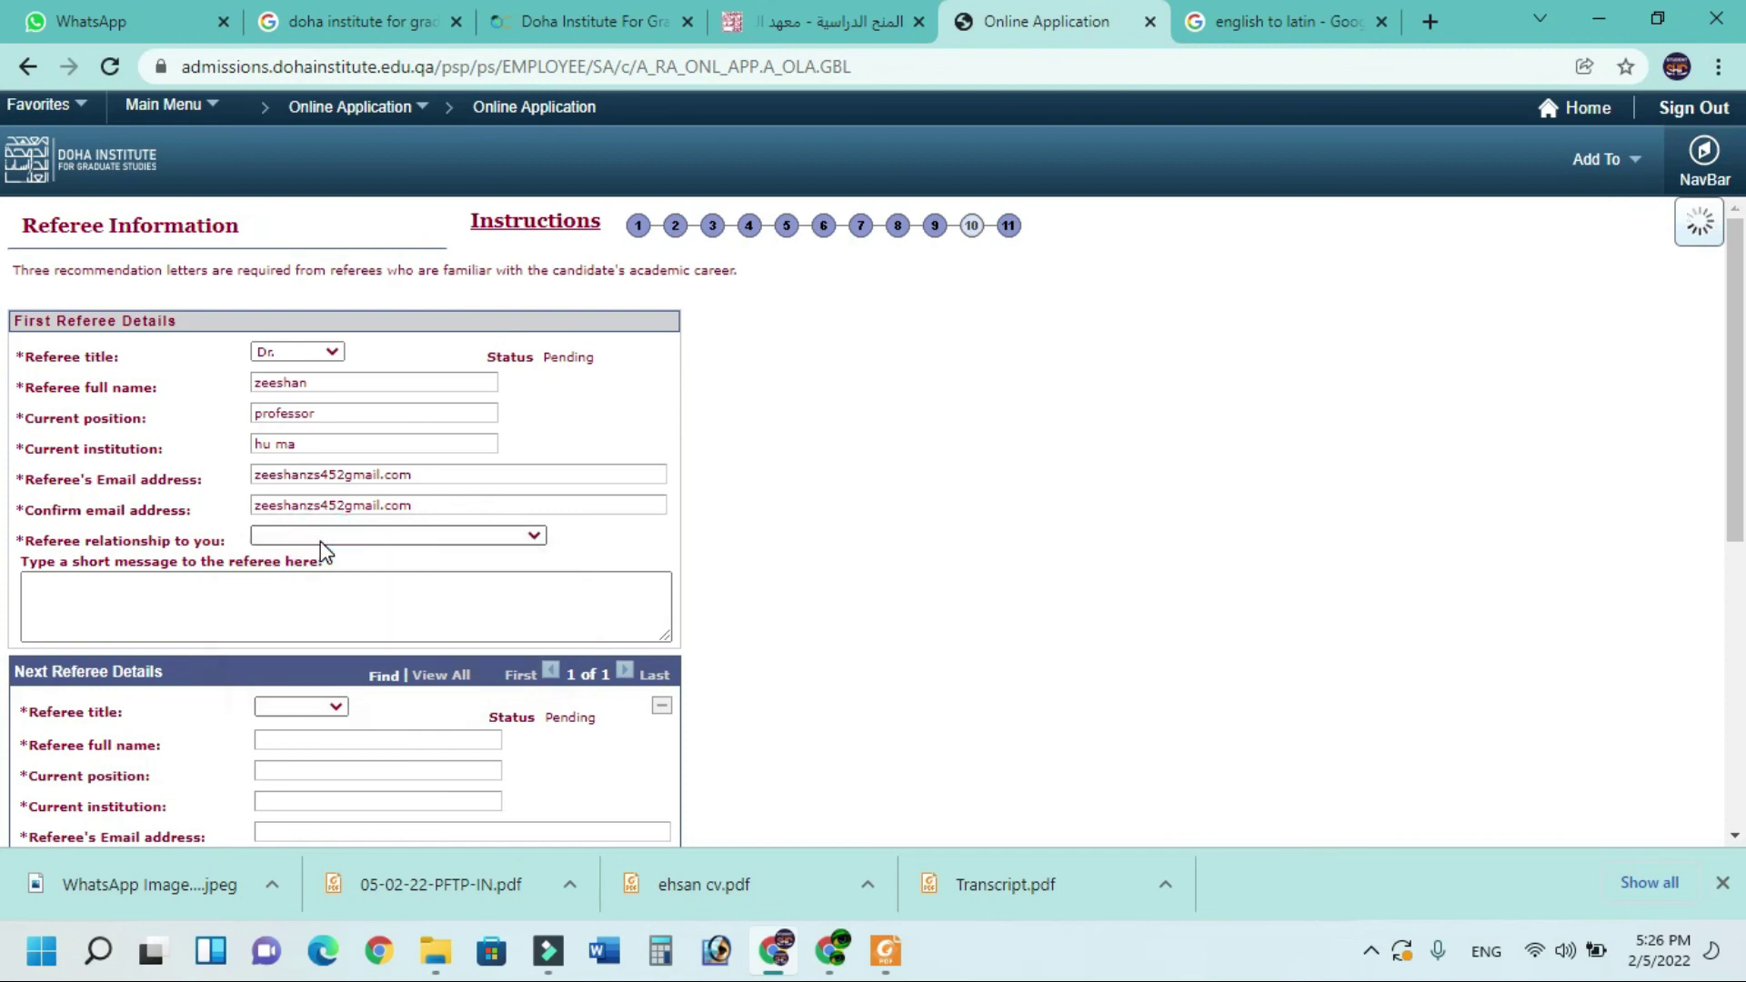
{"action": "left_click", "coordinate": [320, 538]}
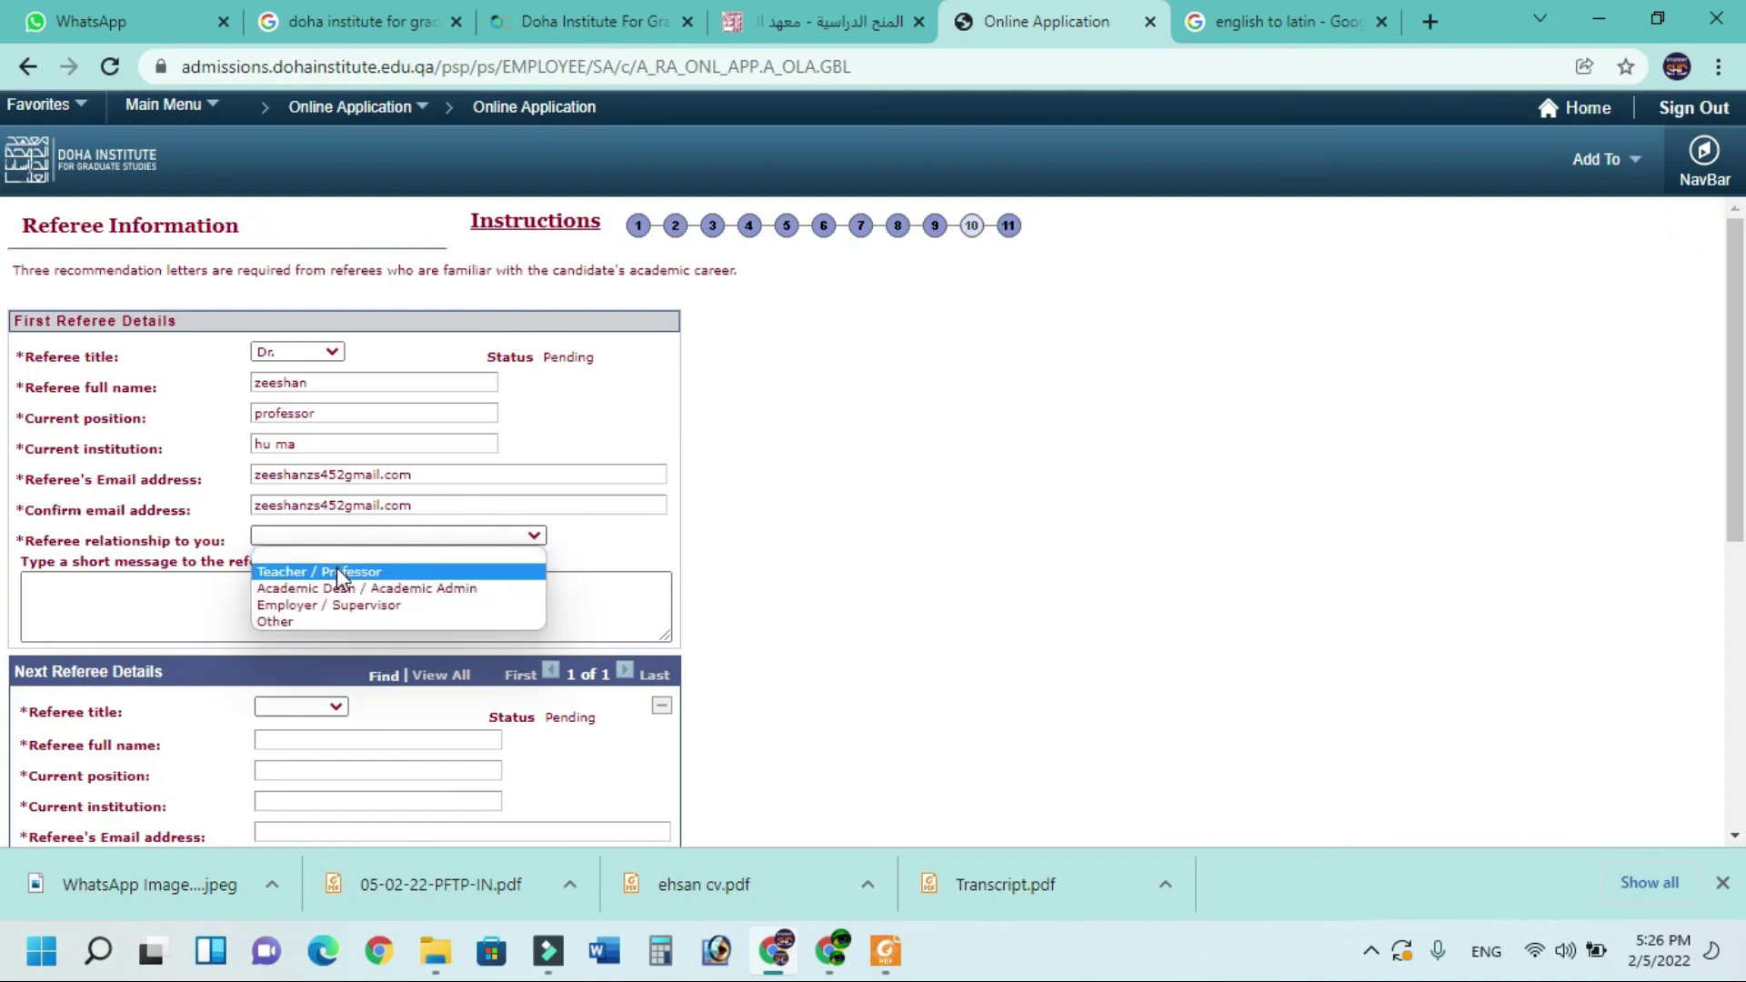
{"action": "left_click", "coordinate": [338, 572]}
{"action": "left_click", "coordinate": [194, 600]}
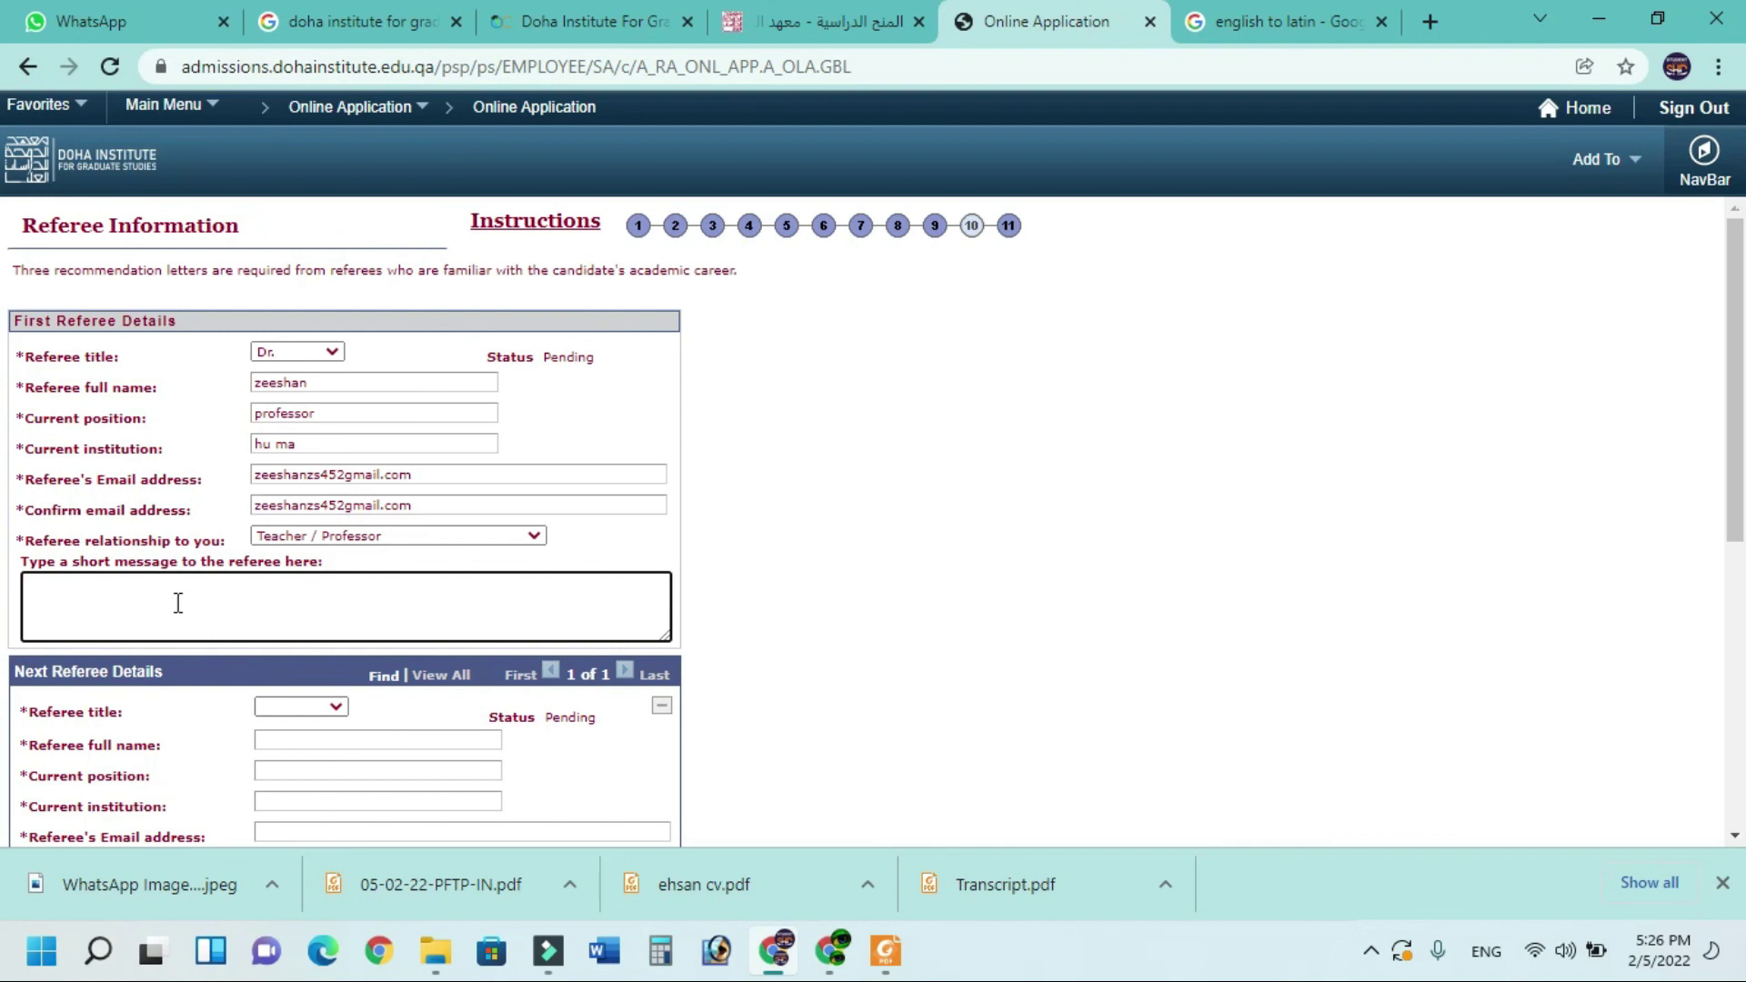
{"action": "scroll", "coordinate": [178, 603], "scroll_direction": "down", "scroll_amount": 4}
Give the second referee title Dr., their name, position 'assistant professor', institution and e-mail
{"action": "left_click", "coordinate": [331, 324]}
{"action": "left_click", "coordinate": [273, 366]}
{"action": "left_click", "coordinate": [314, 355]}
{"action": "left_click", "coordinate": [331, 386]}
{"action": "type", "text": "assistant professo"}
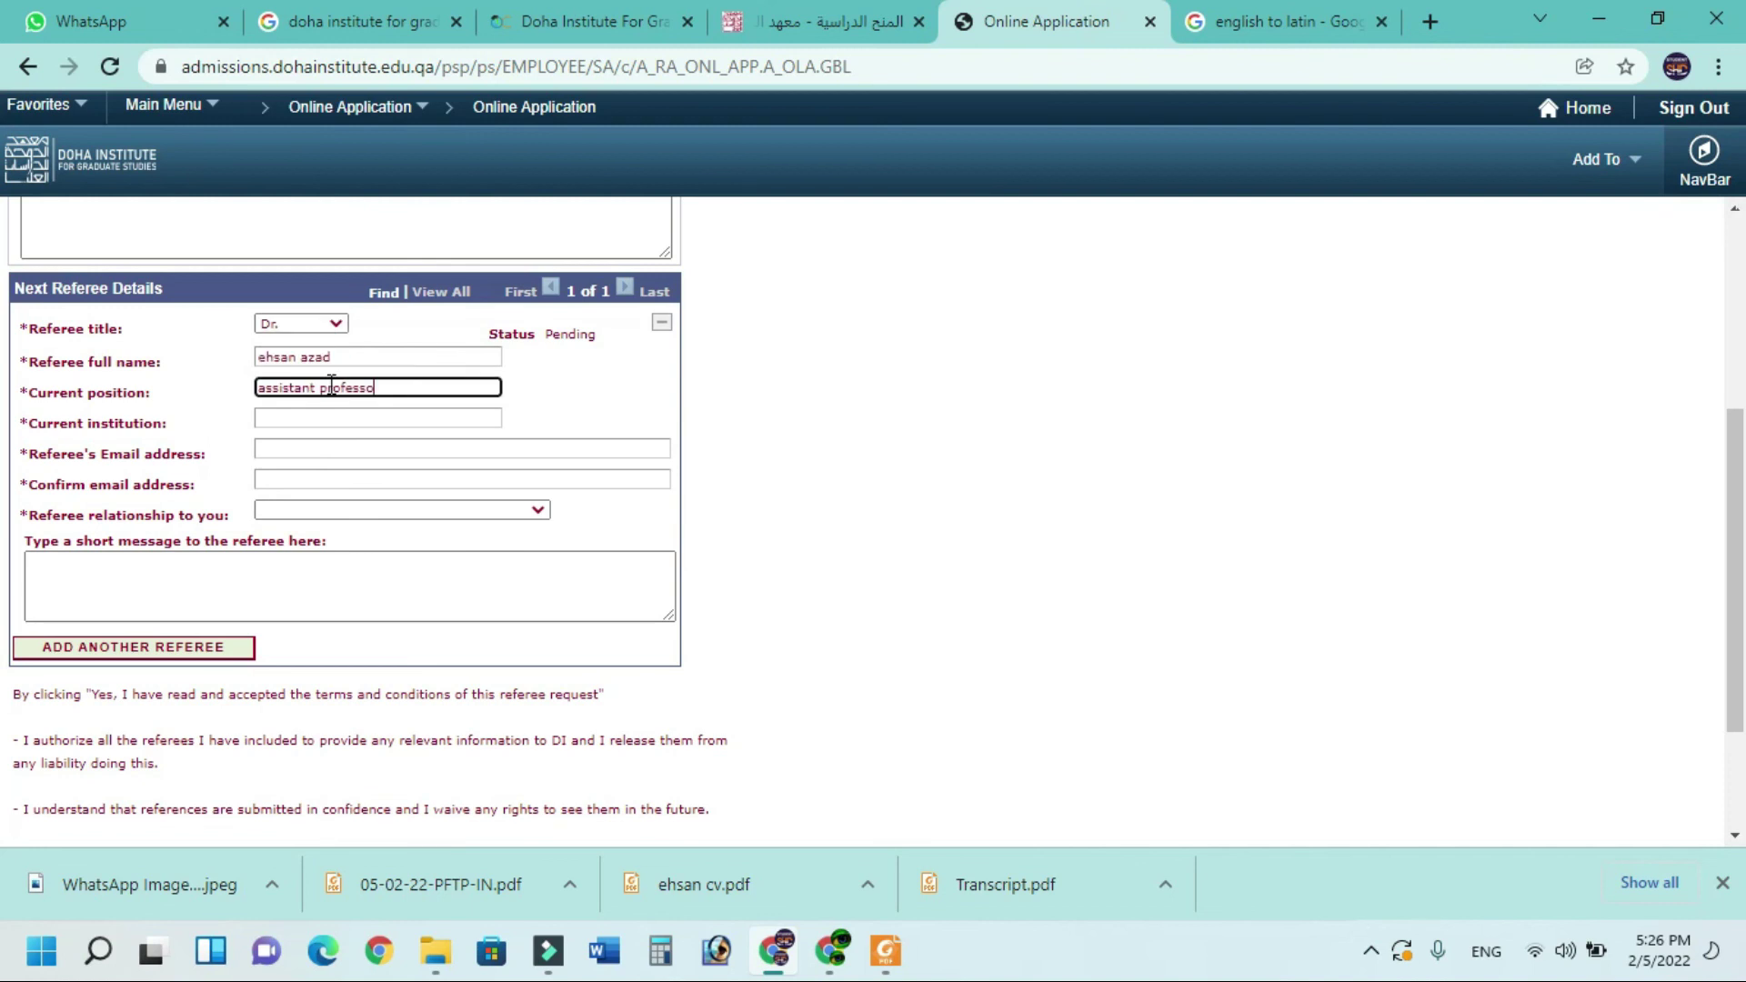
{"action": "left_click", "coordinate": [331, 418]}
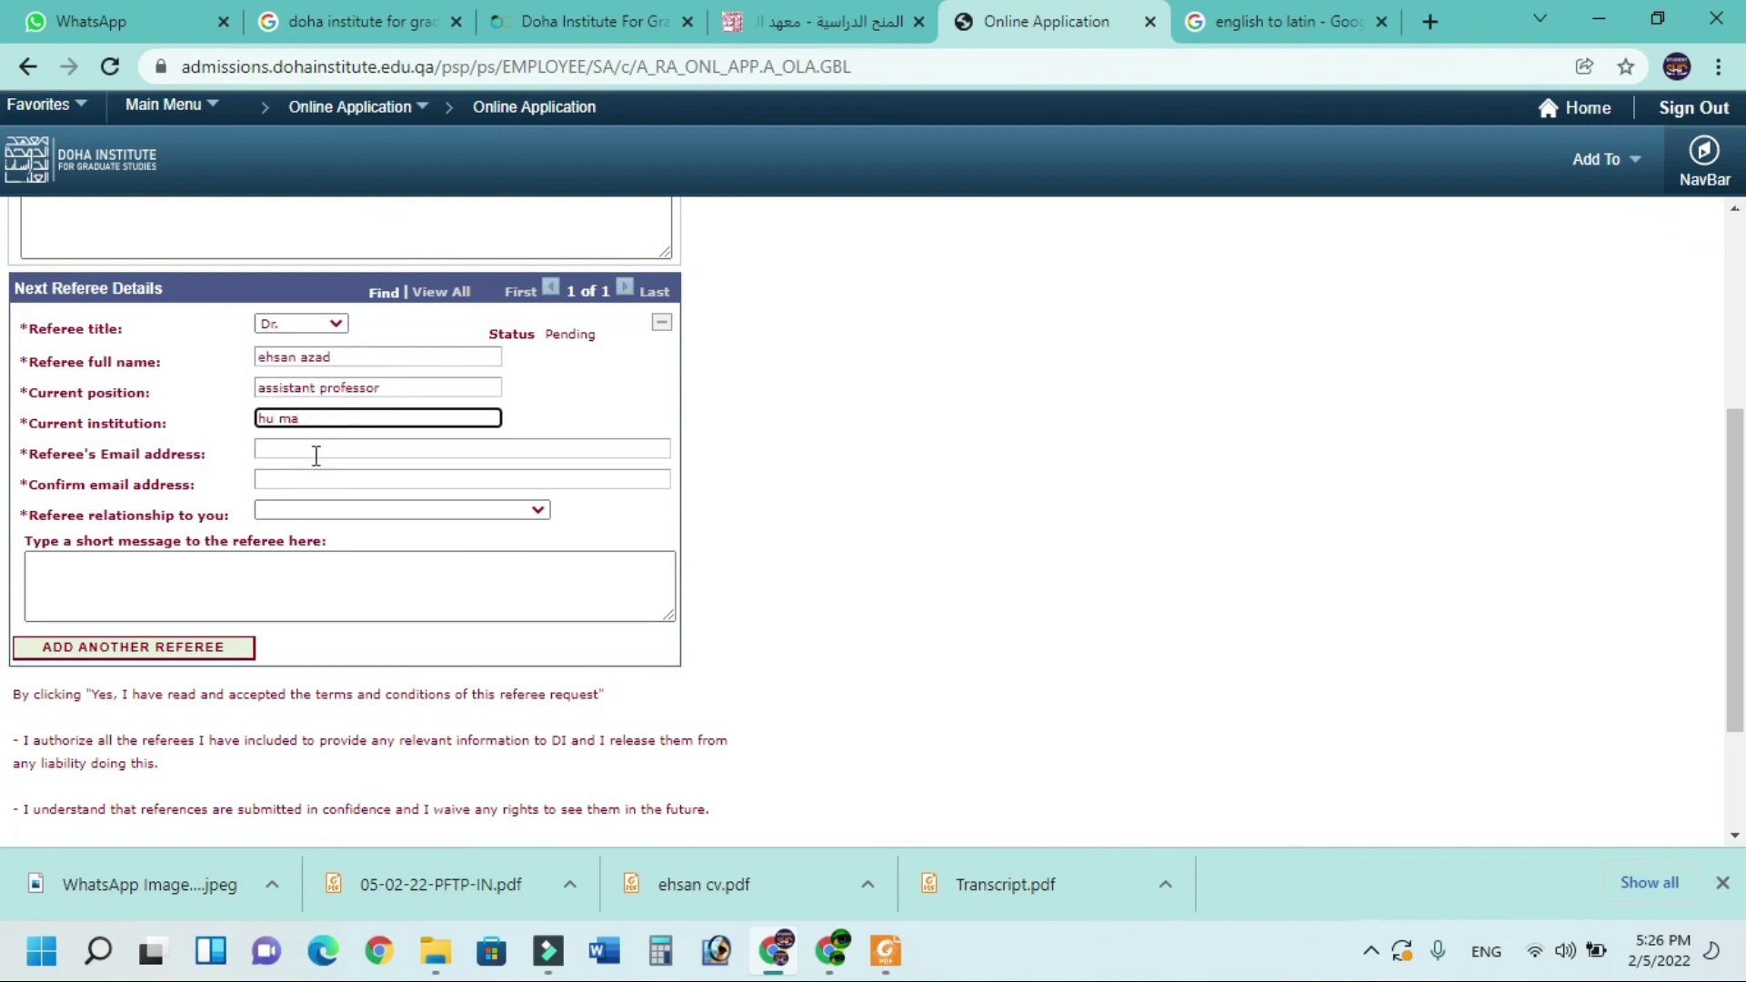
{"action": "left_click", "coordinate": [316, 456]}
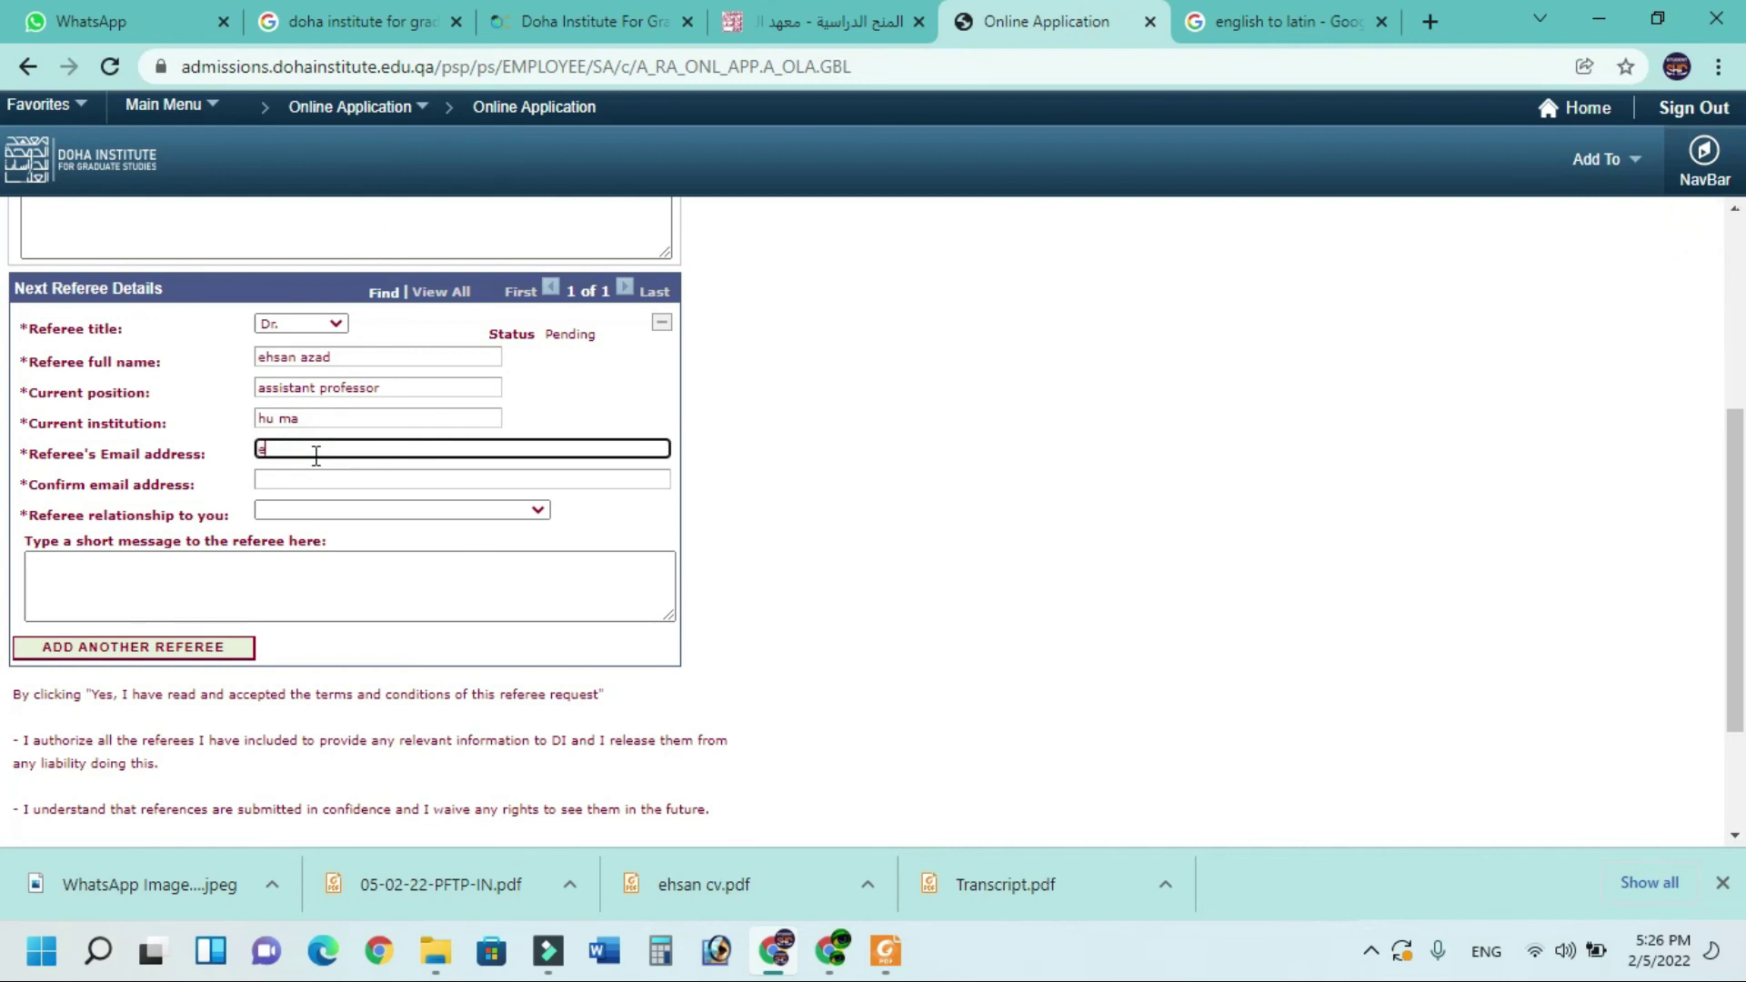
{"action": "left_click", "coordinate": [316, 479]}
Set relationship Teacher / Professor, accept the referee disclaimer, add another referee, and continue
{"action": "left_click", "coordinate": [316, 510]}
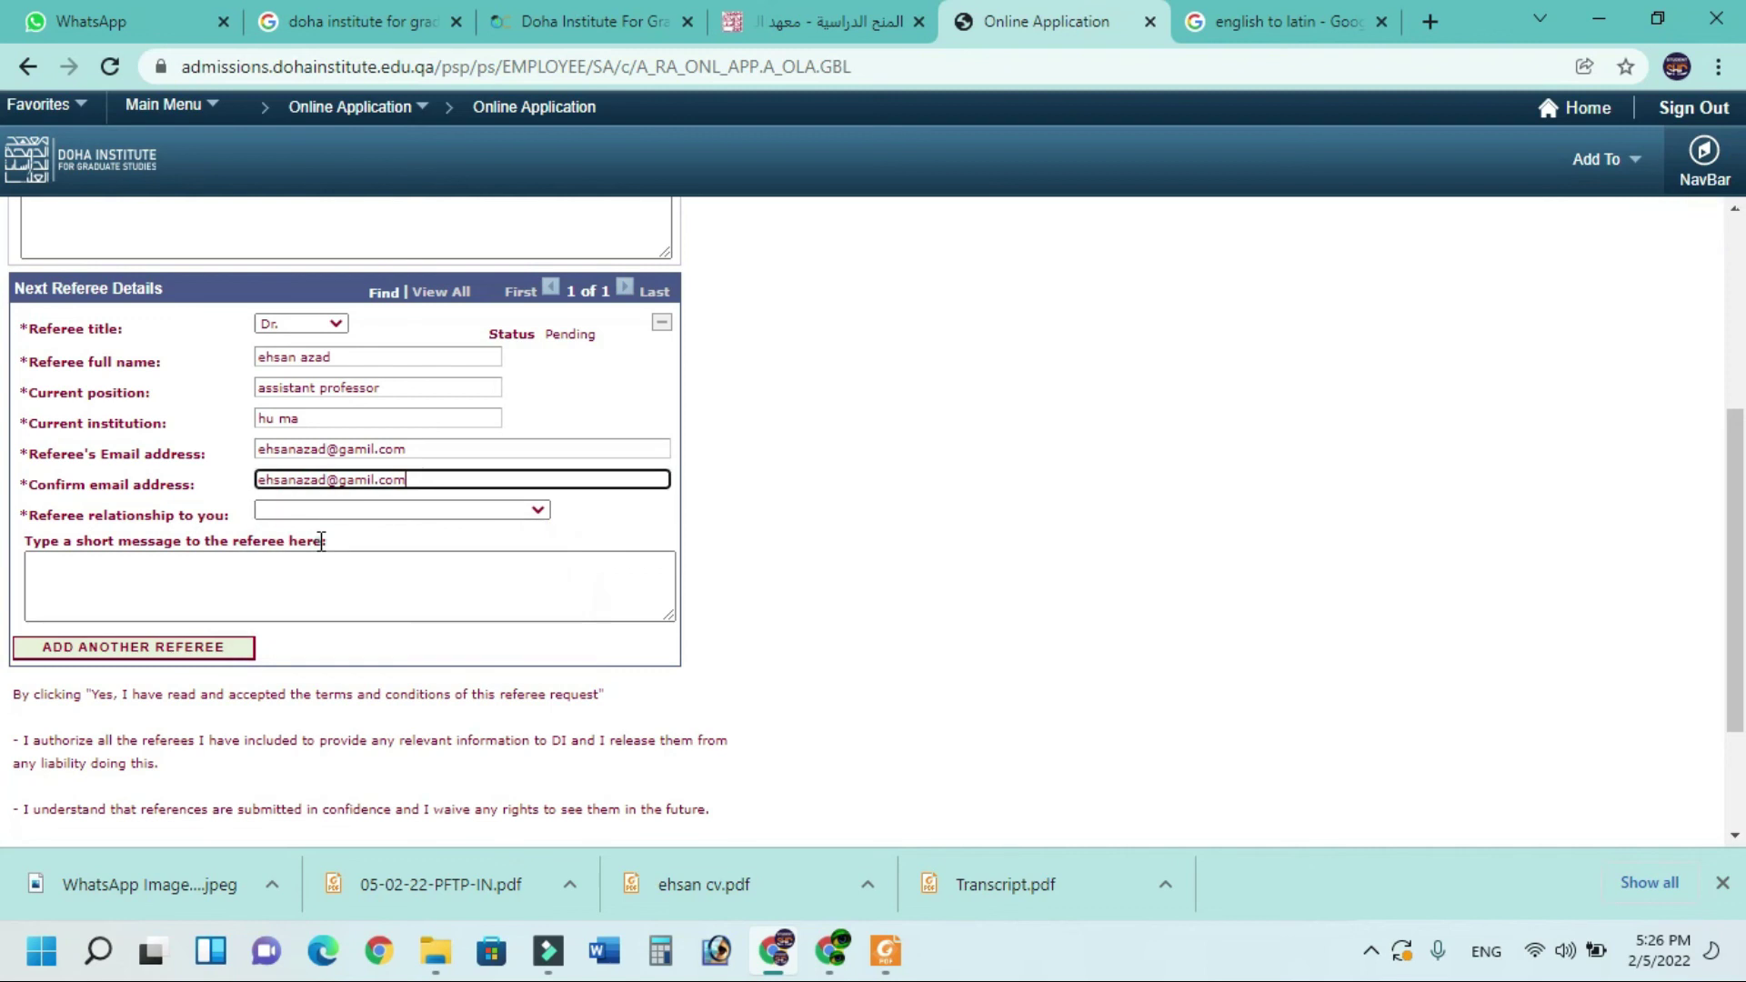
{"action": "left_click", "coordinate": [324, 510]}
{"action": "left_click", "coordinate": [319, 546]}
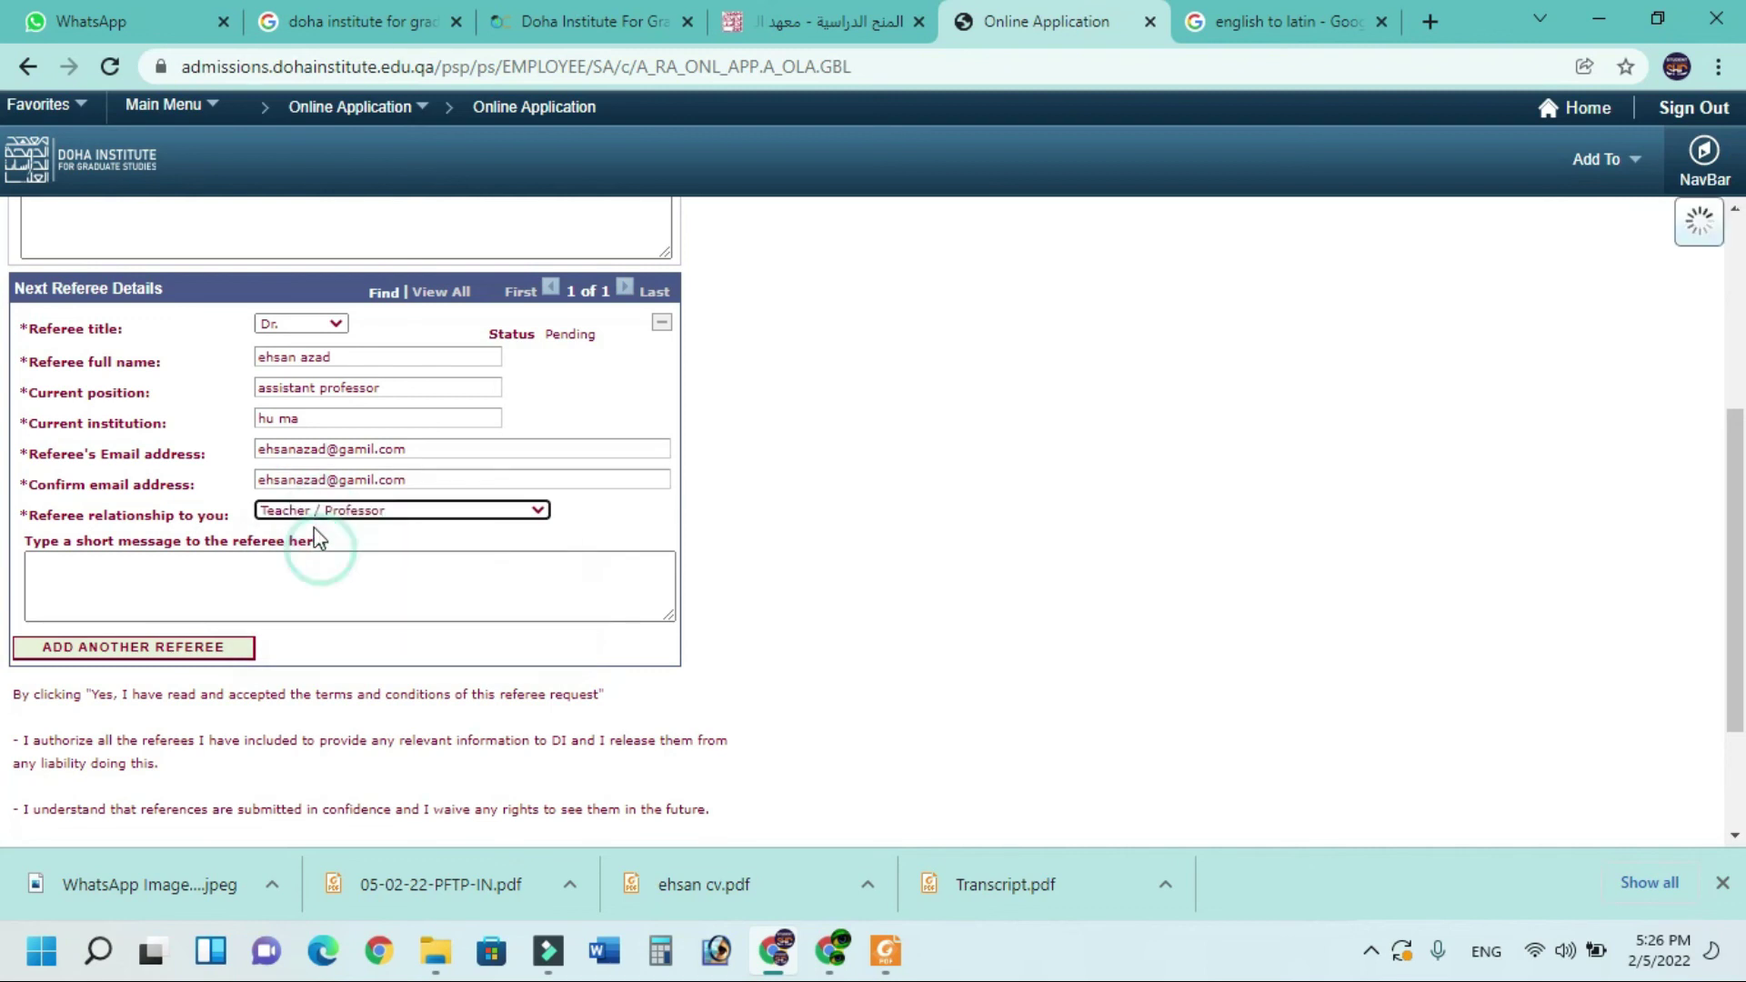
{"action": "scroll", "coordinate": [227, 454], "scroll_direction": "down", "scroll_amount": 2}
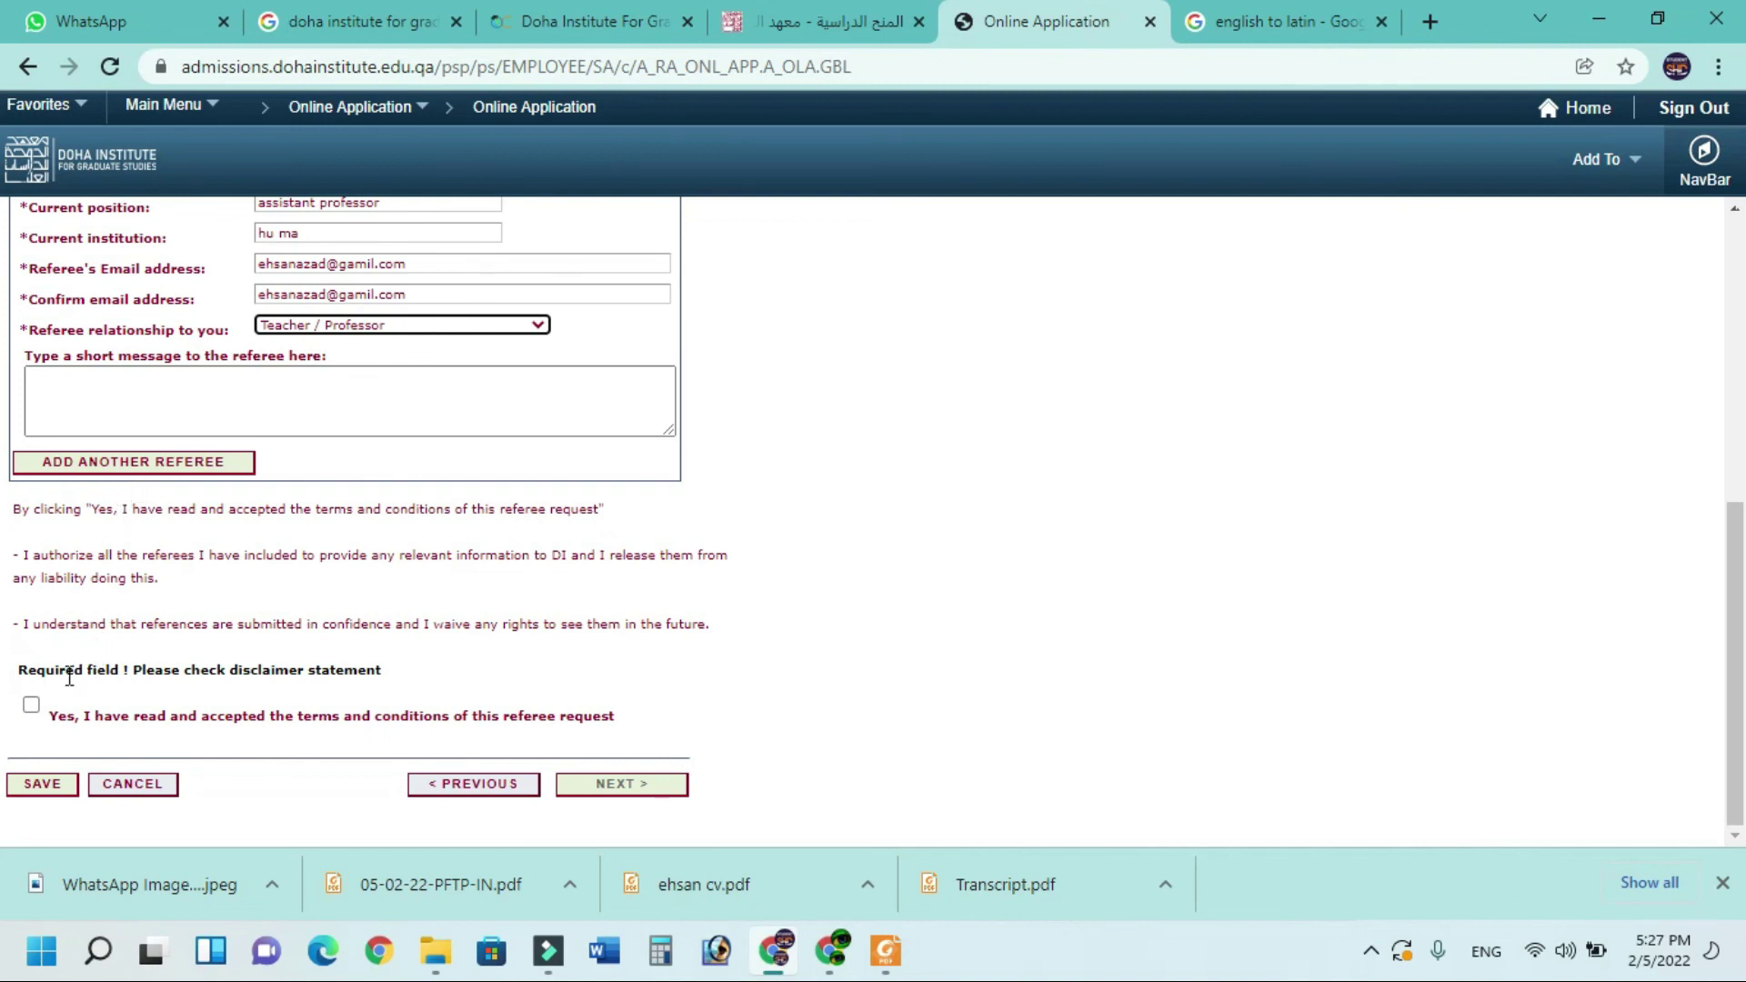
{"action": "left_click", "coordinate": [31, 704]}
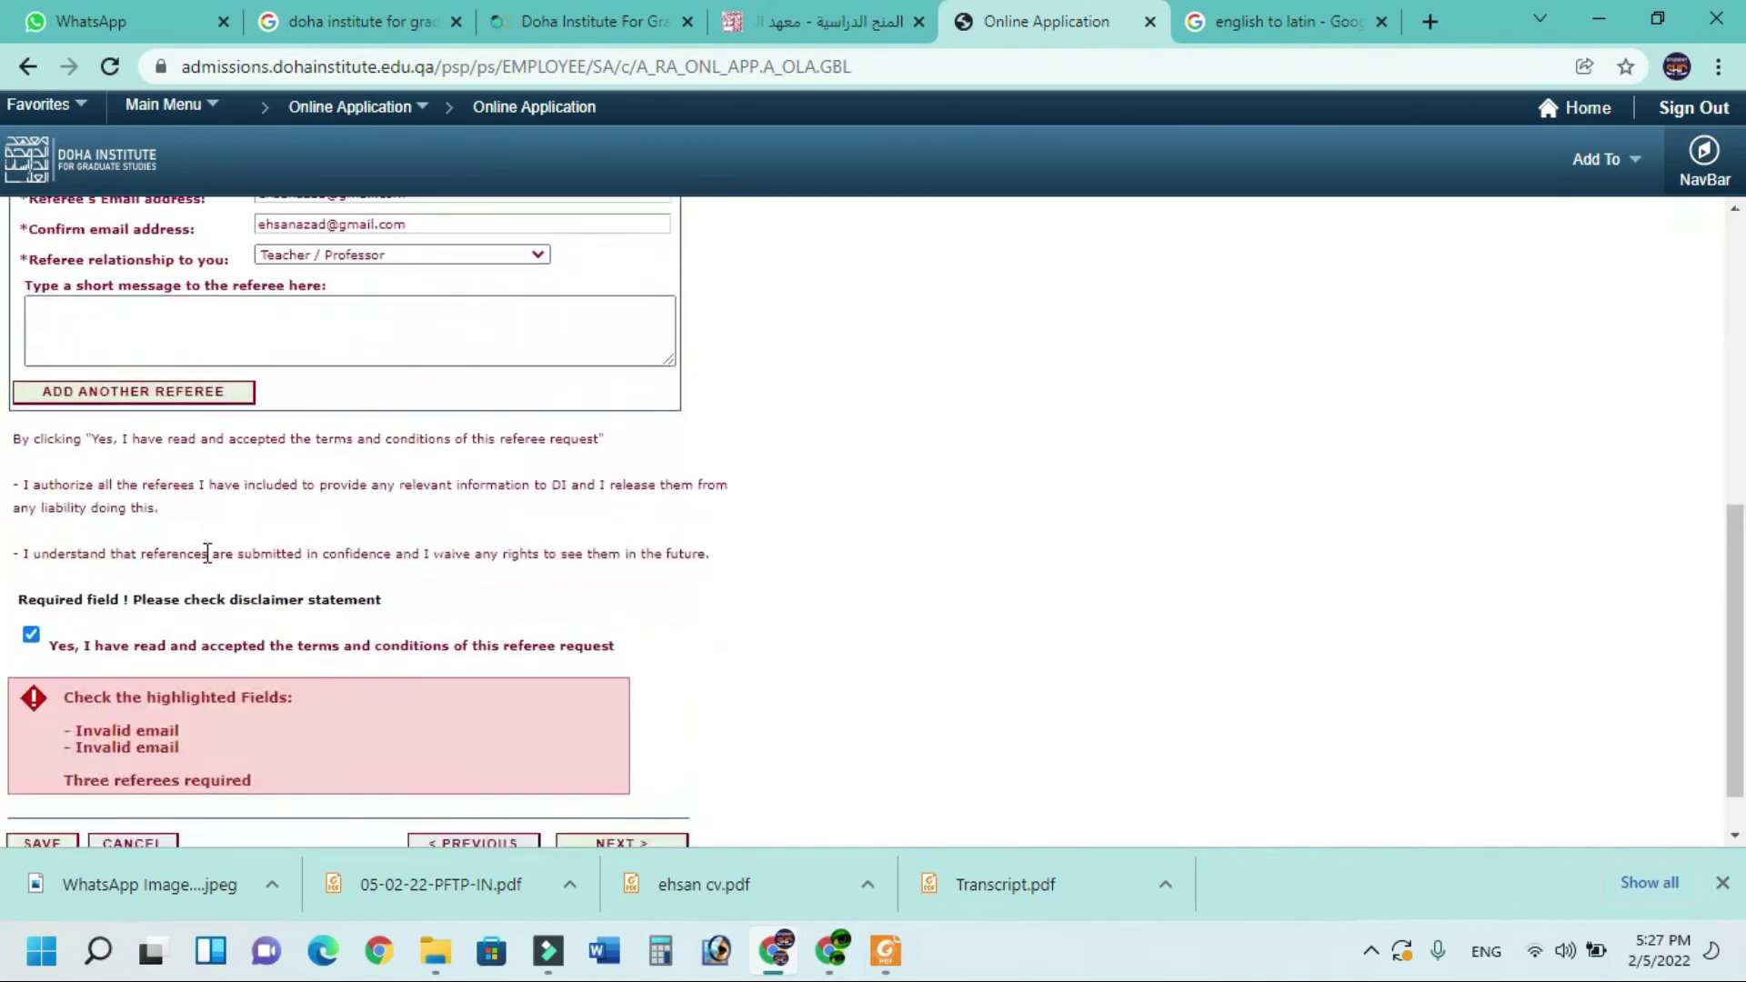
{"action": "left_click", "coordinate": [165, 393]}
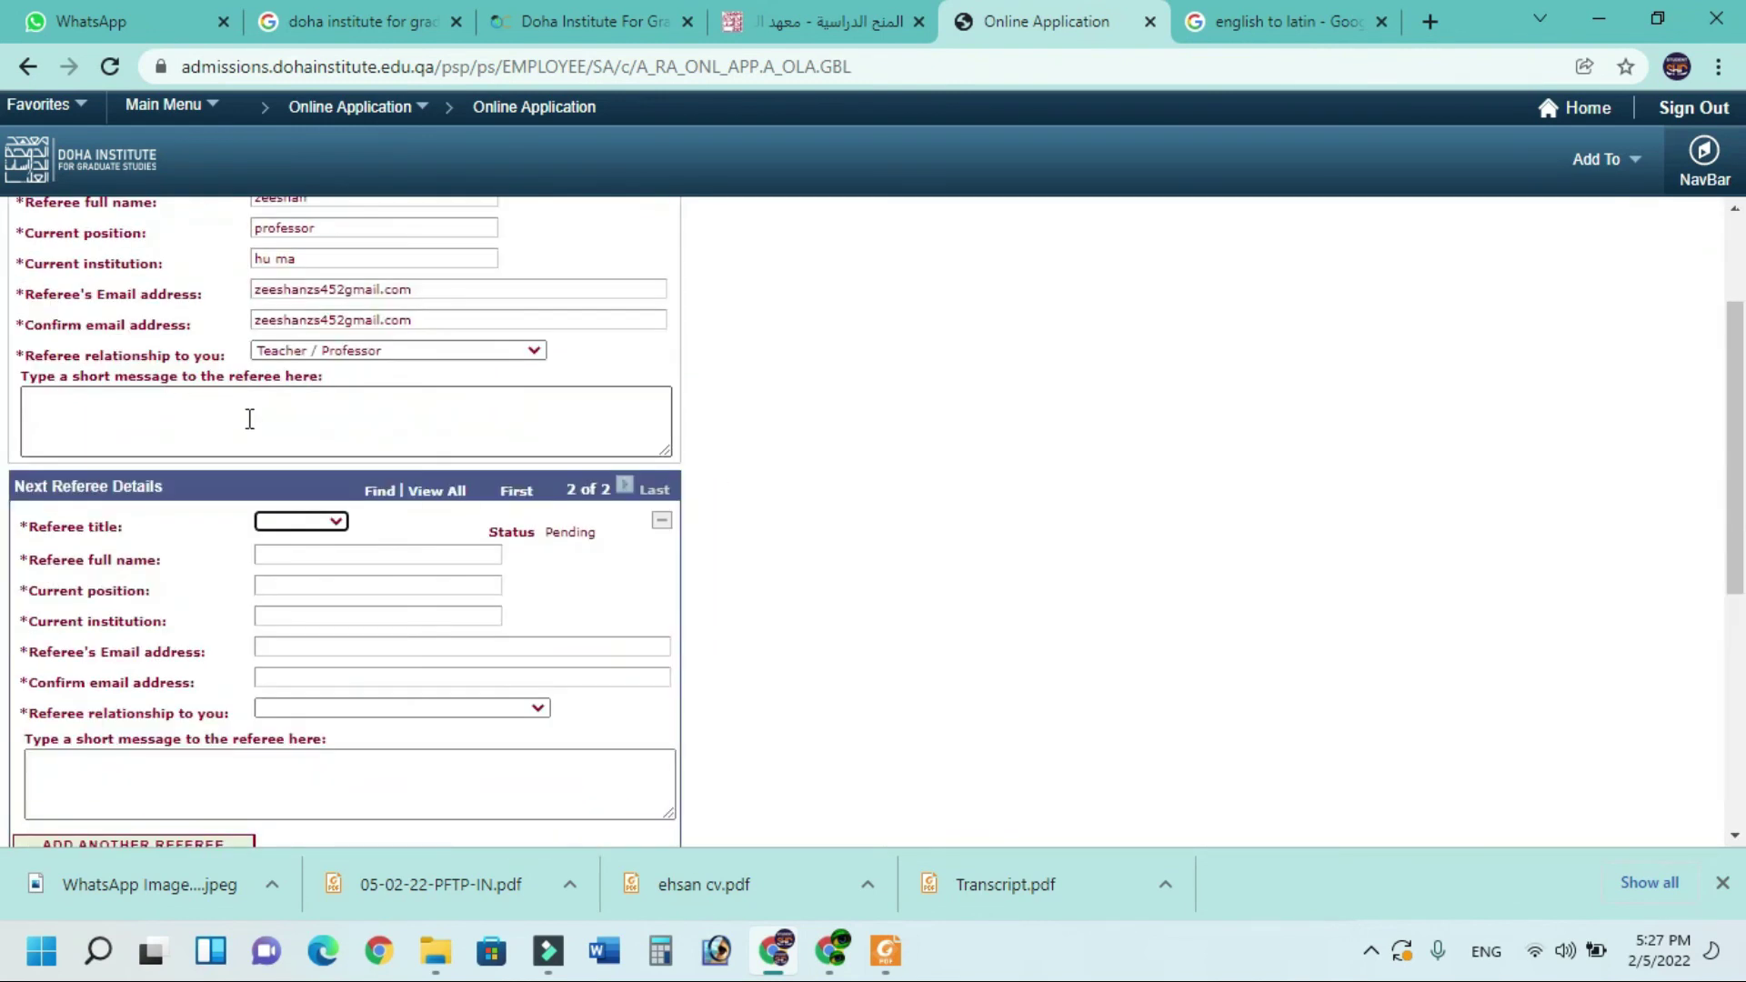
{"action": "left_click", "coordinate": [325, 522]}
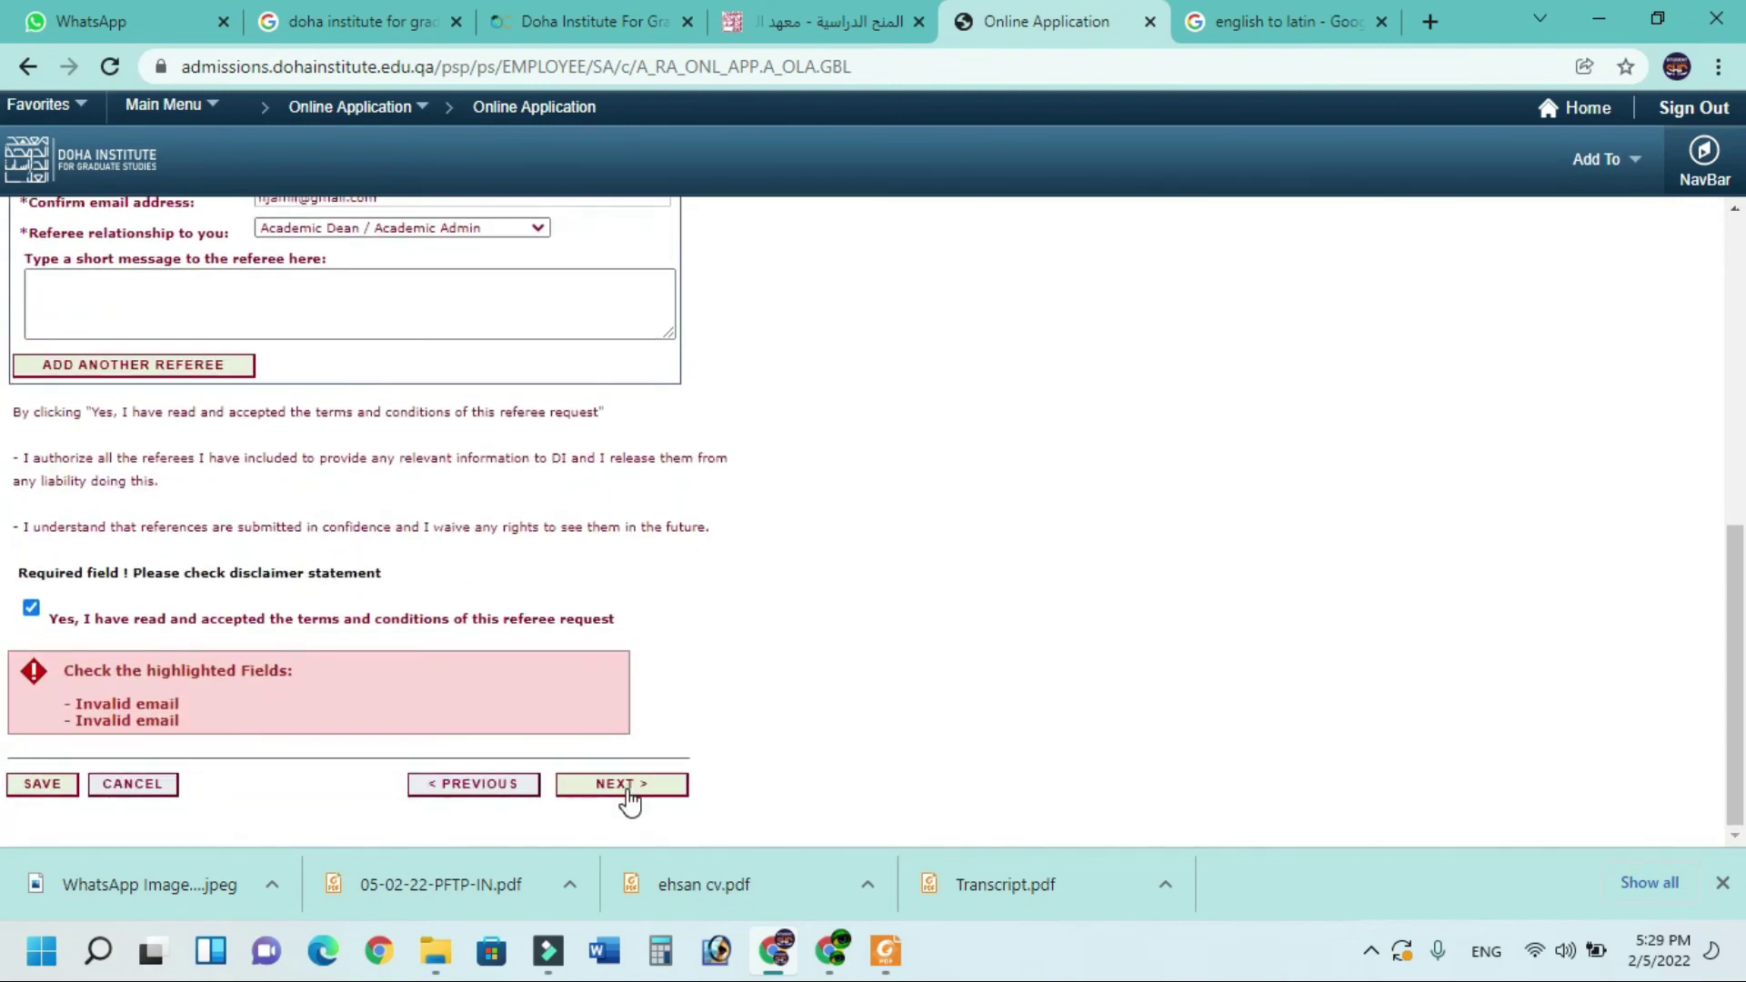
{"action": "left_click", "coordinate": [627, 789]}
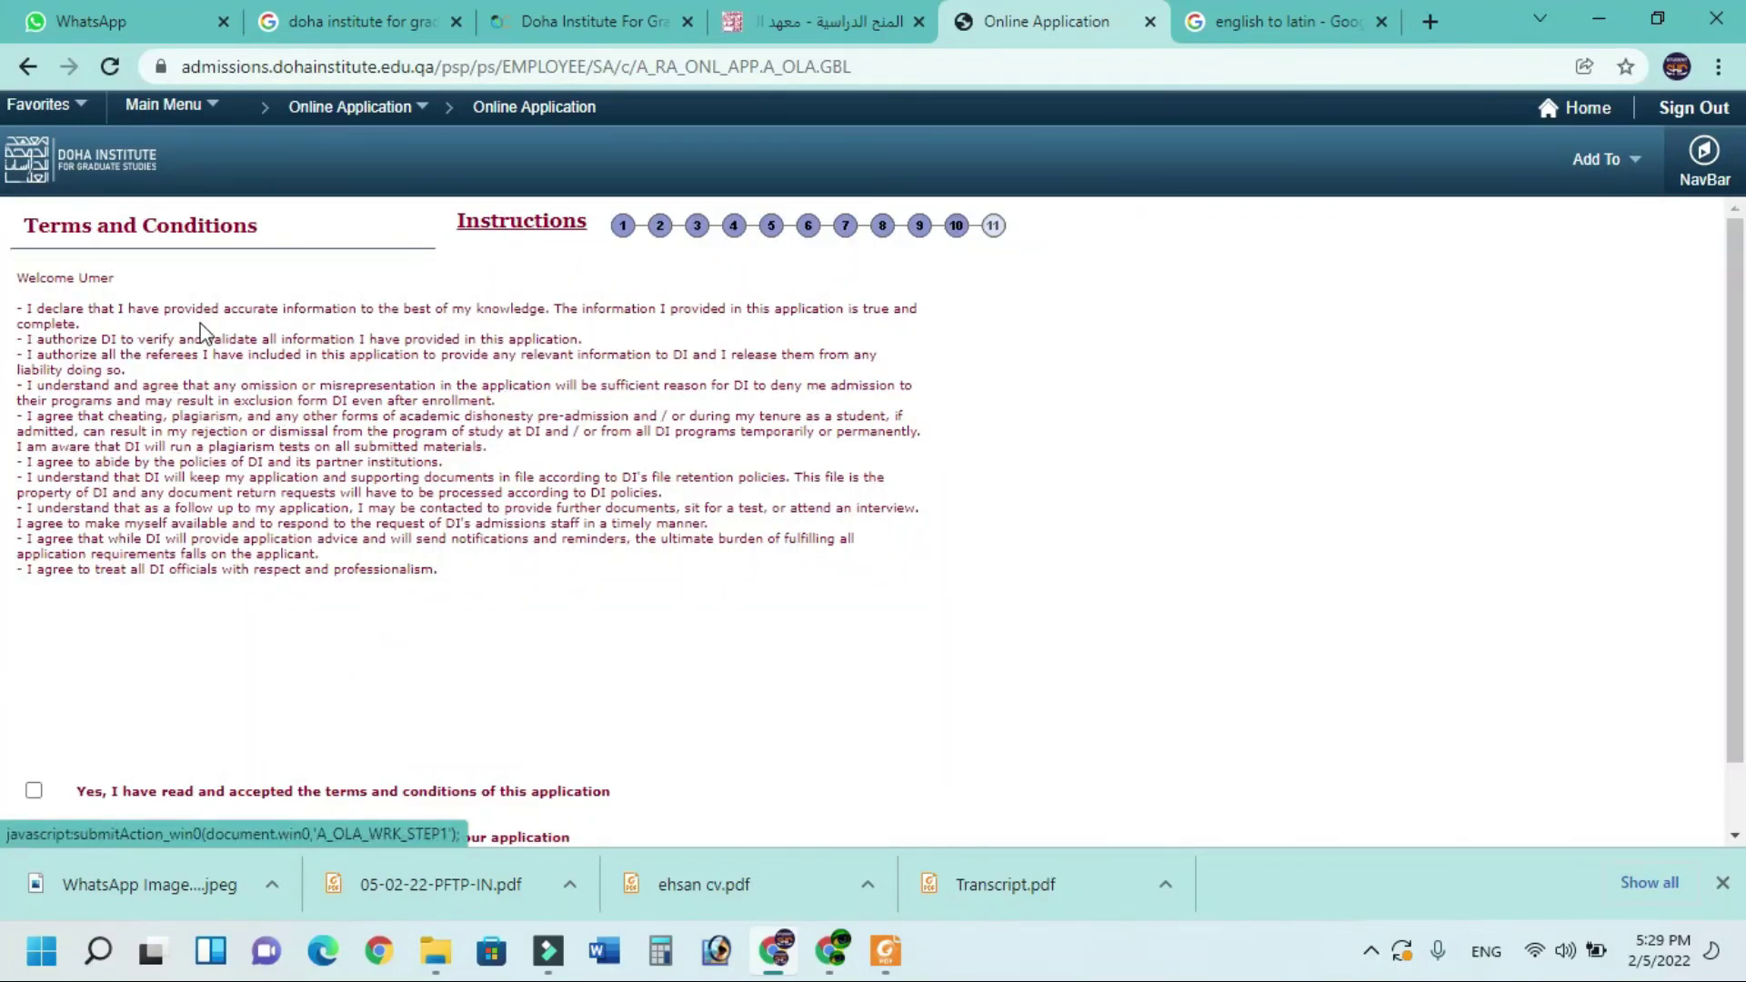
Accept the application's terms and conditions and submit the completed PhD application
{"action": "scroll", "coordinate": [207, 339], "scroll_direction": "down", "scroll_amount": 1}
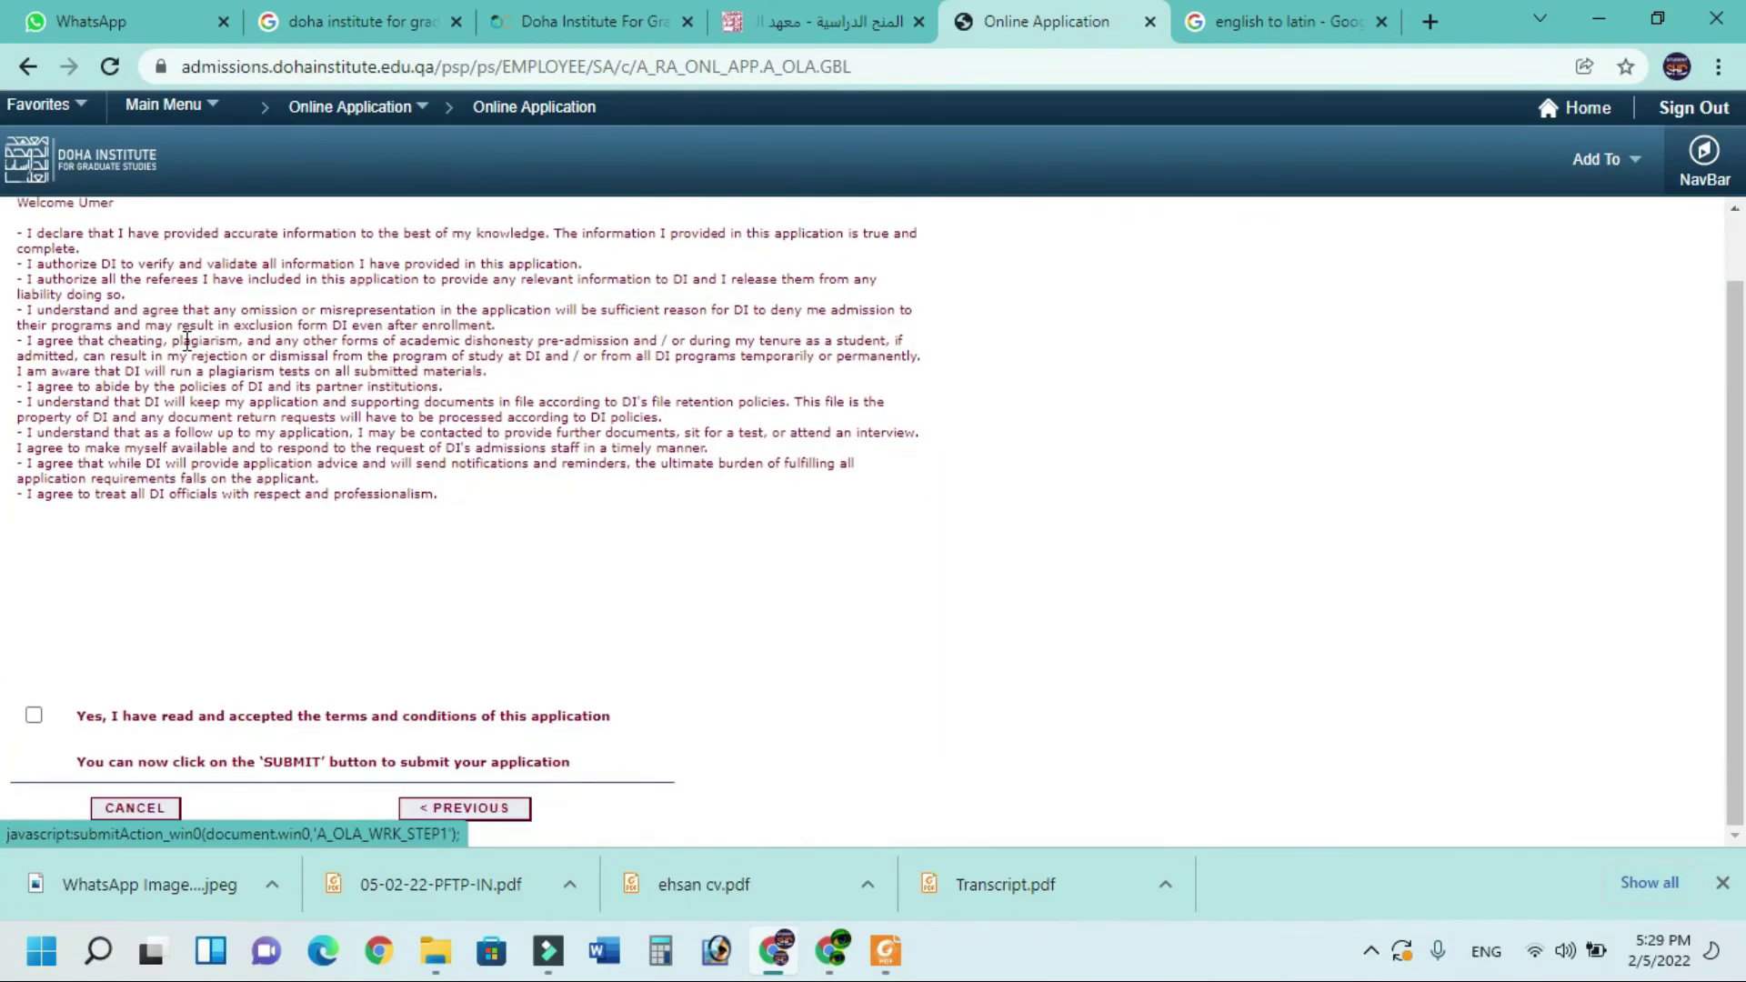
{"action": "left_click", "coordinate": [34, 715]}
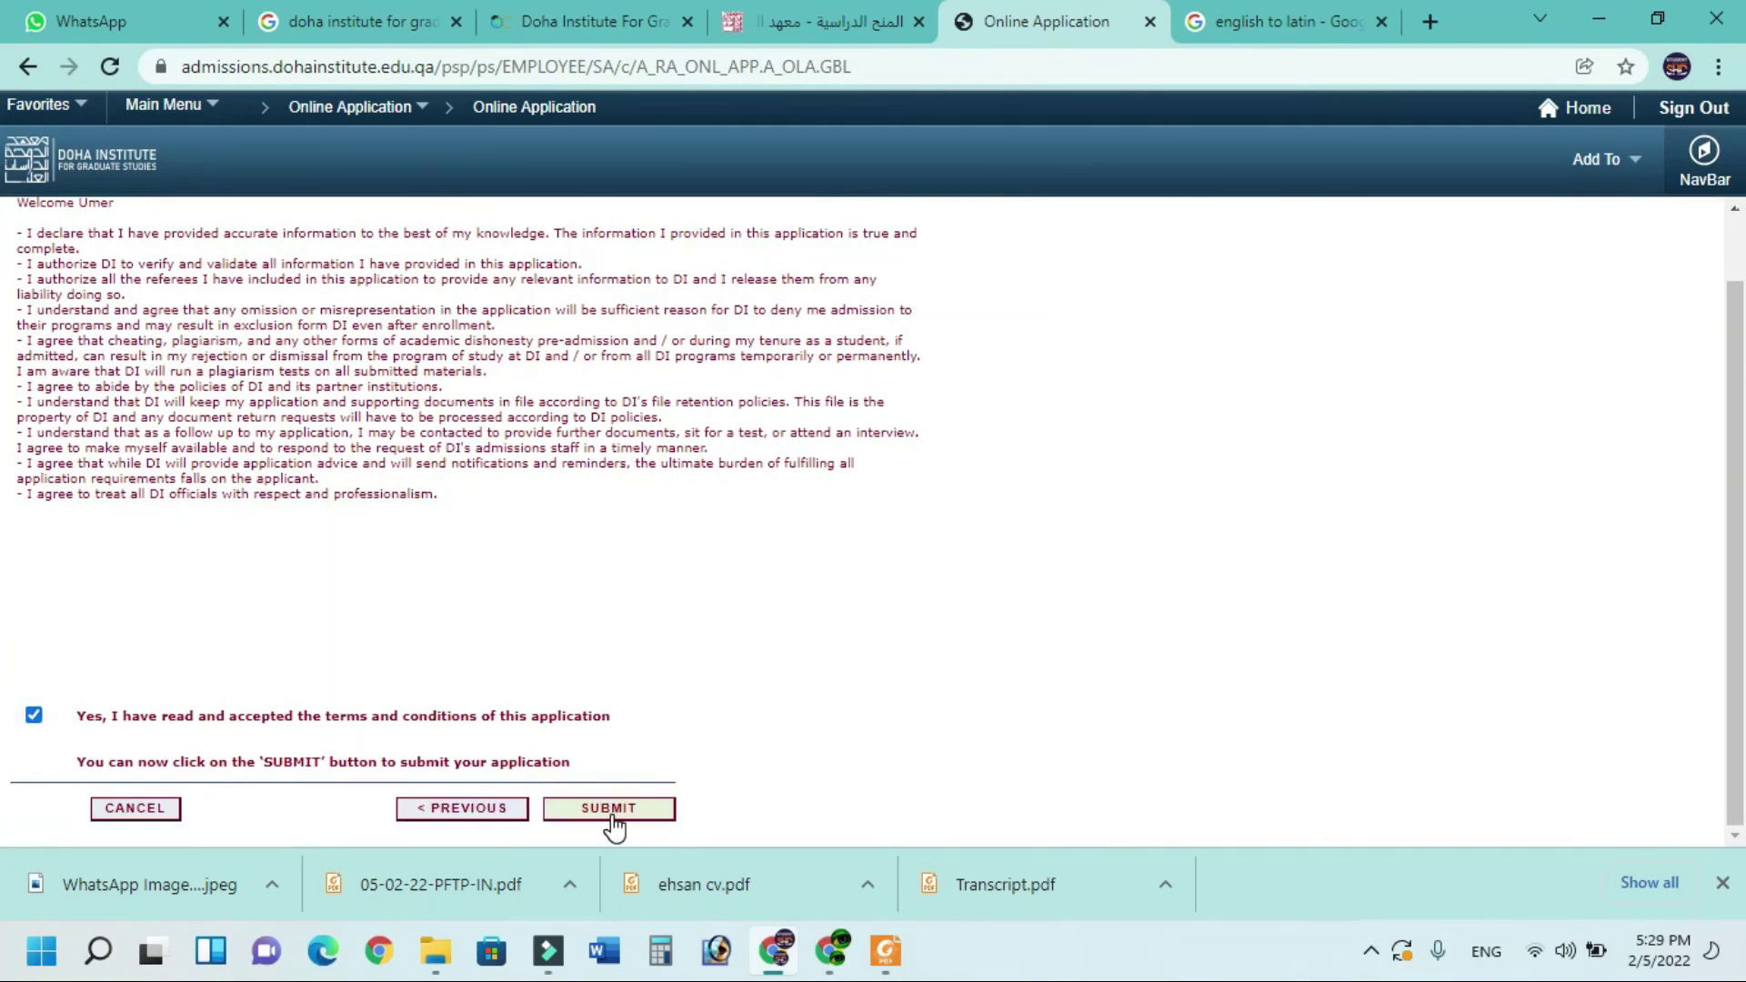
{"action": "left_click", "coordinate": [608, 809]}
Reopen the submitted application, review its Institution General Questions answers, then go back to the status page
{"action": "left_click", "coordinate": [1141, 435]}
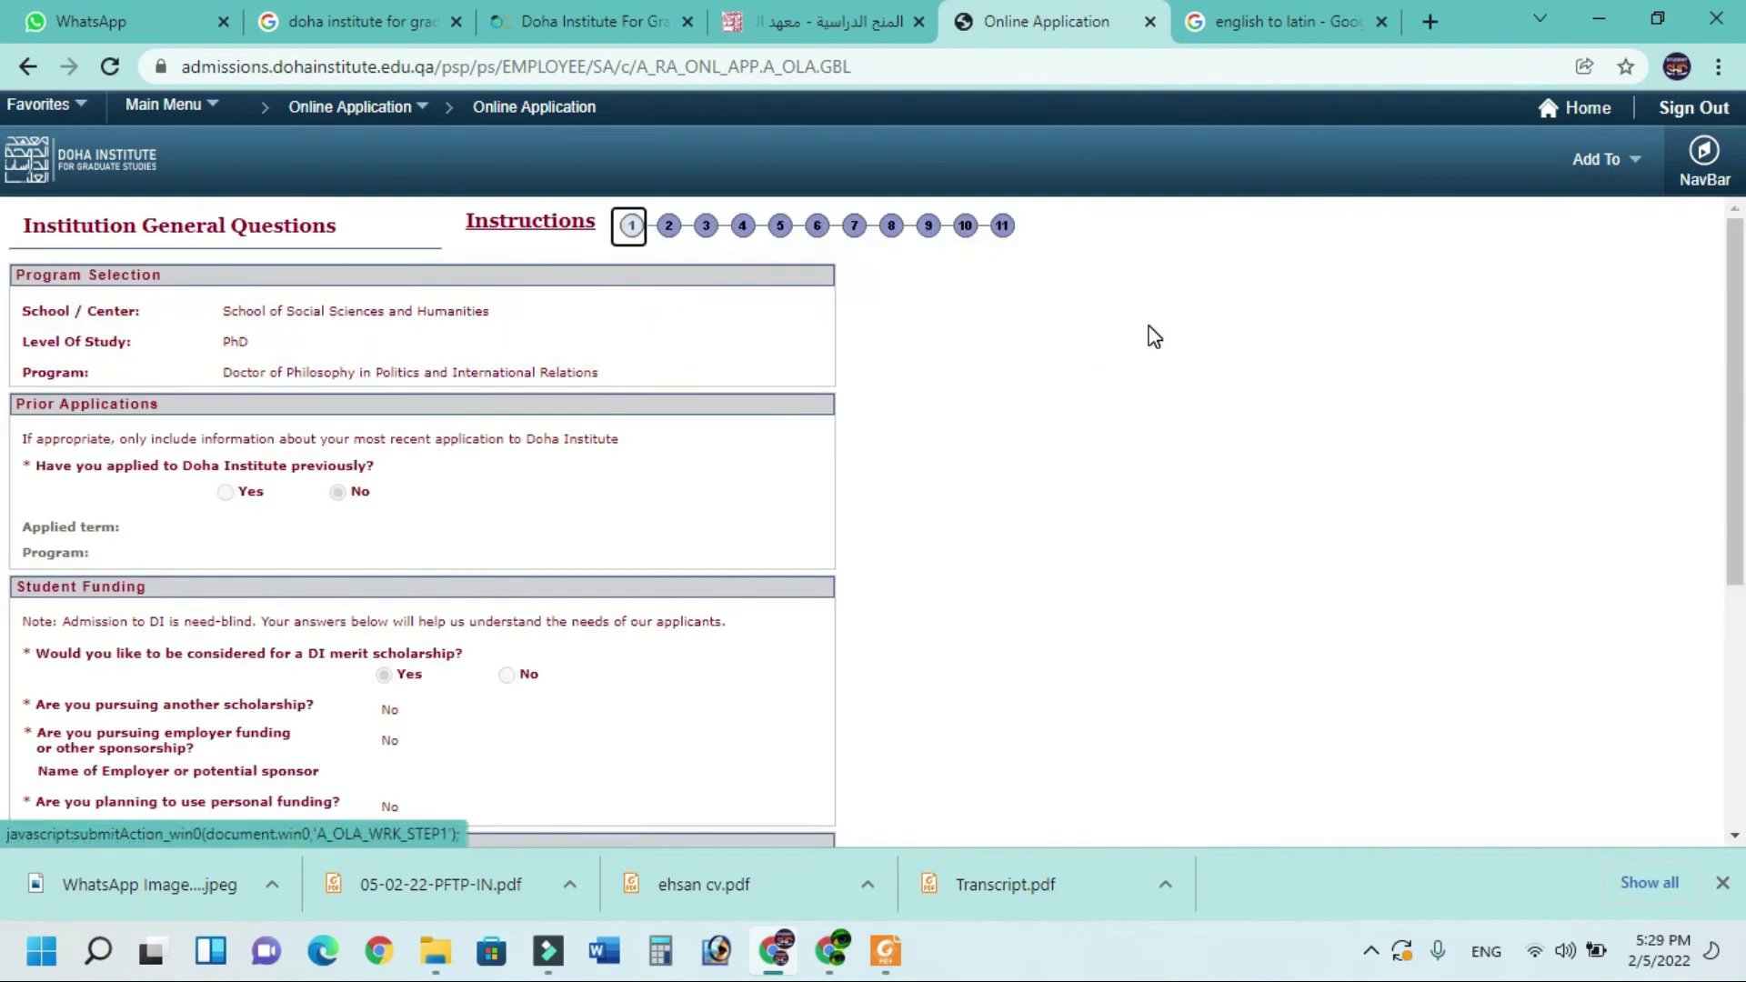
{"action": "scroll", "coordinate": [309, 373], "scroll_direction": "down", "scroll_amount": 5}
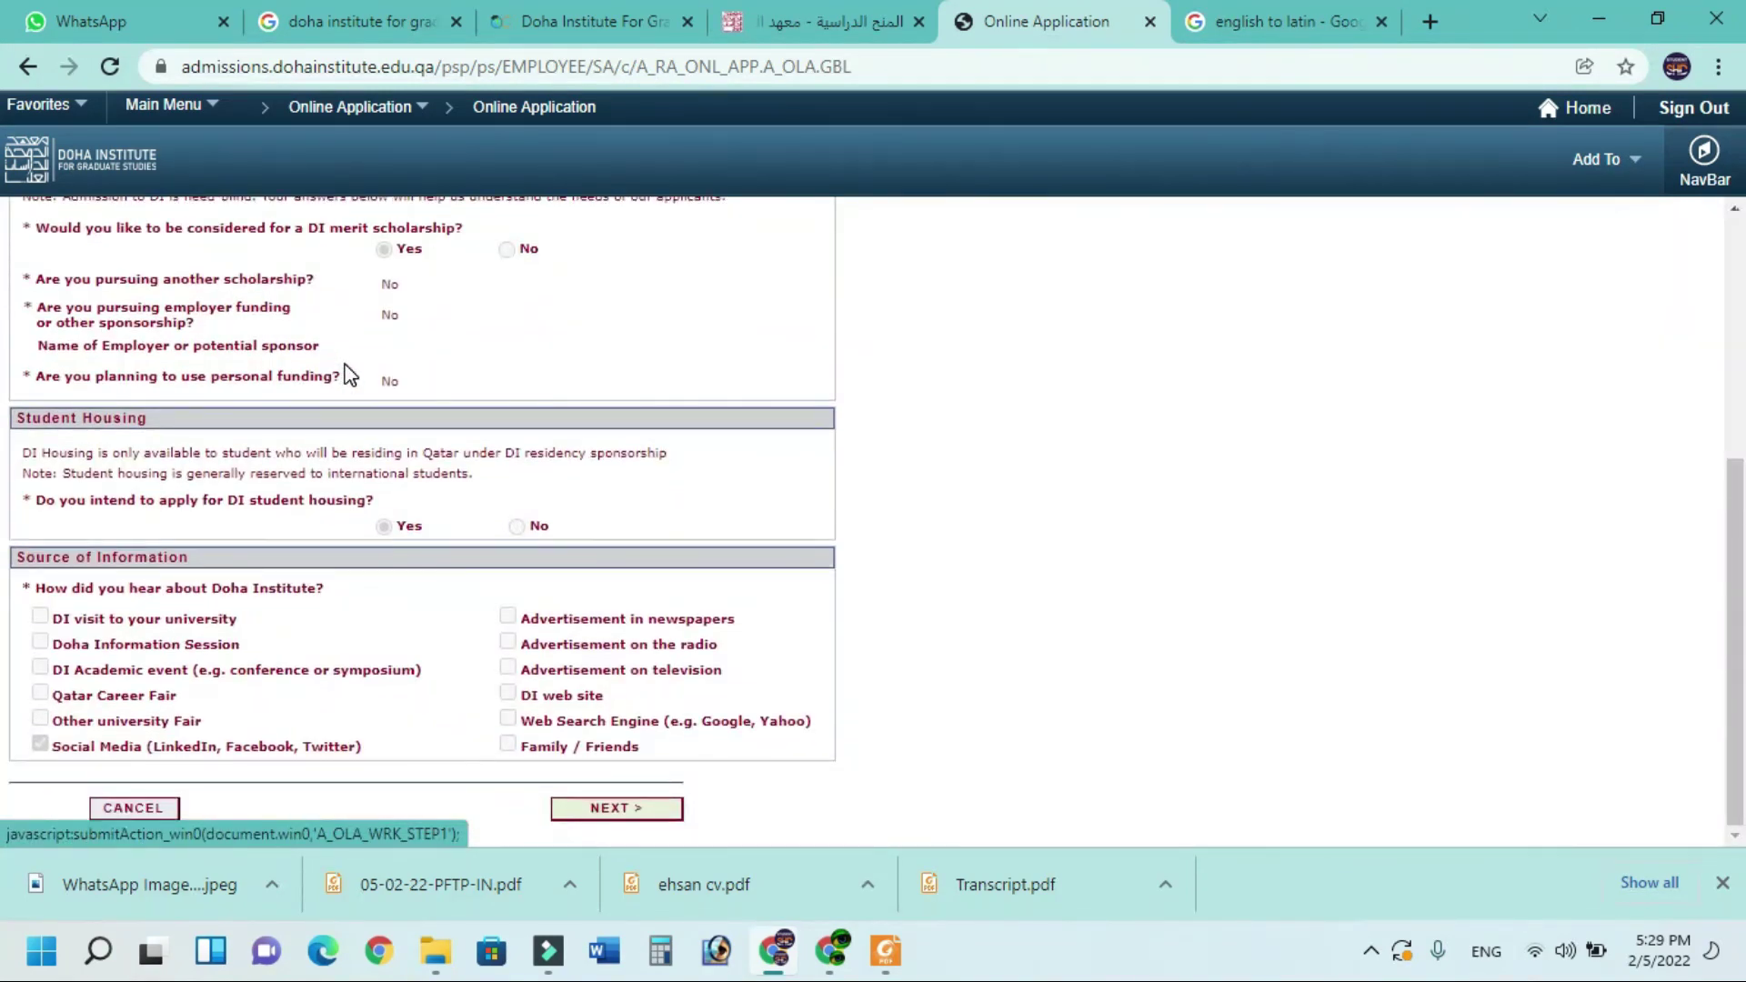
{"action": "scroll", "coordinate": [409, 371], "scroll_direction": "up", "scroll_amount": 5}
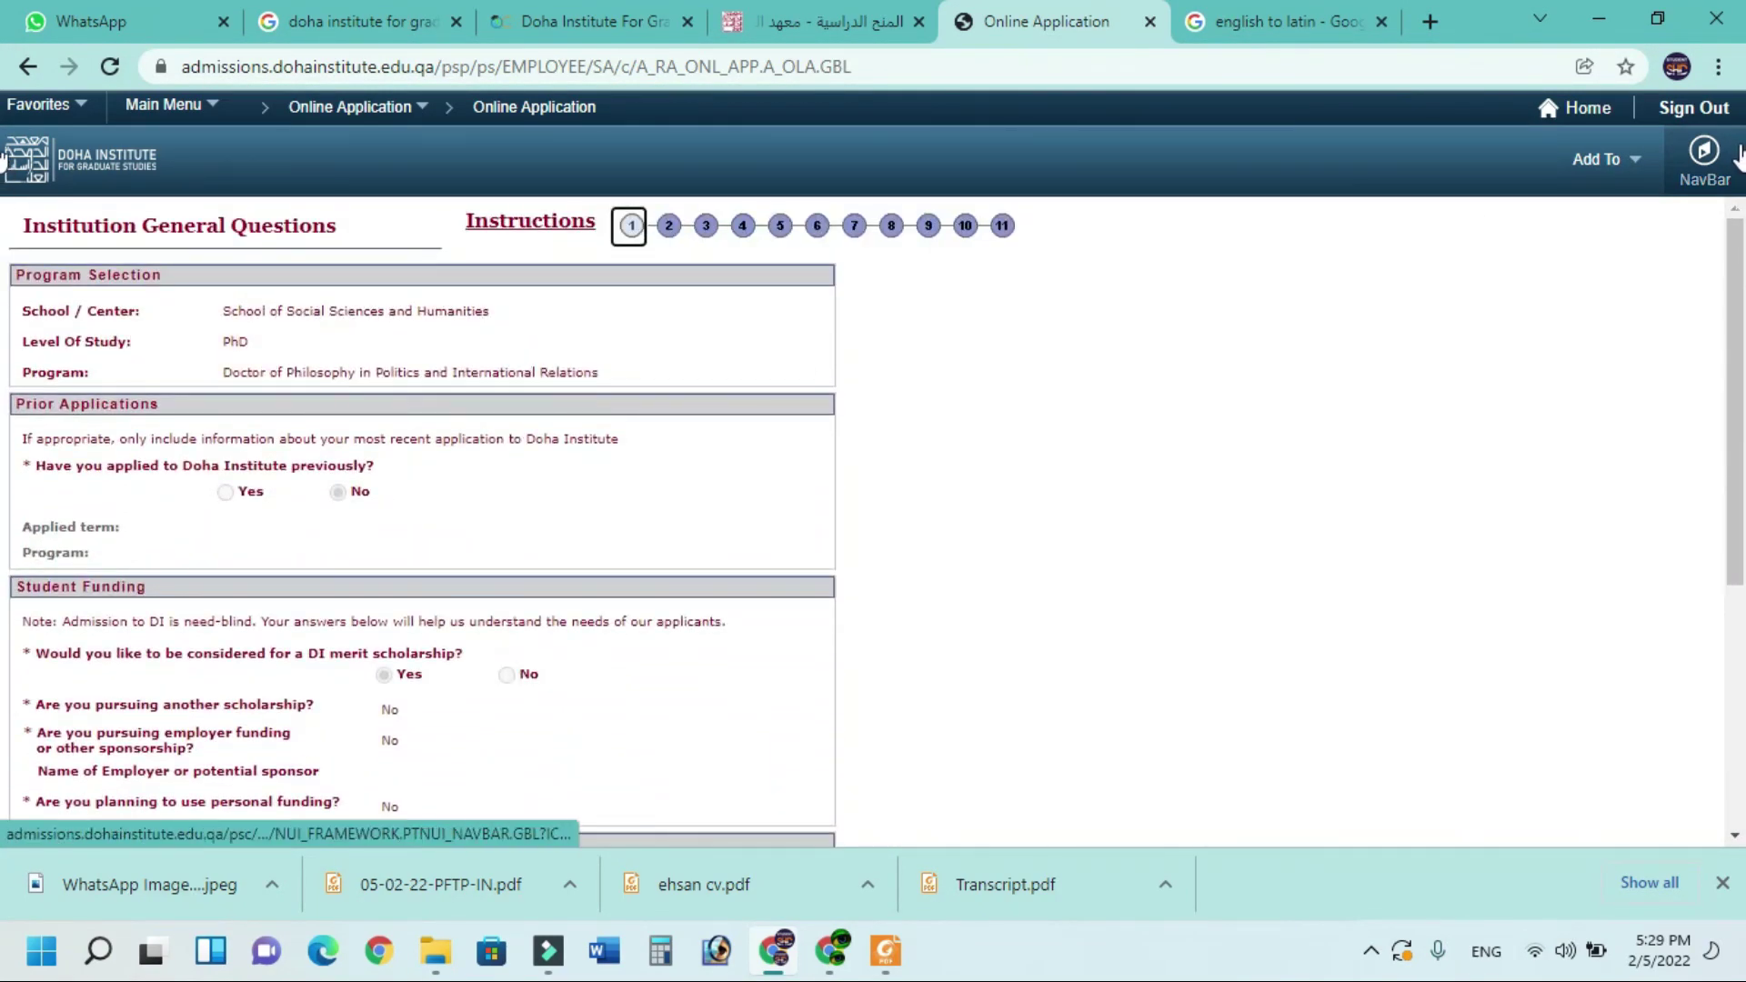
{"action": "left_click", "coordinate": [651, 303]}
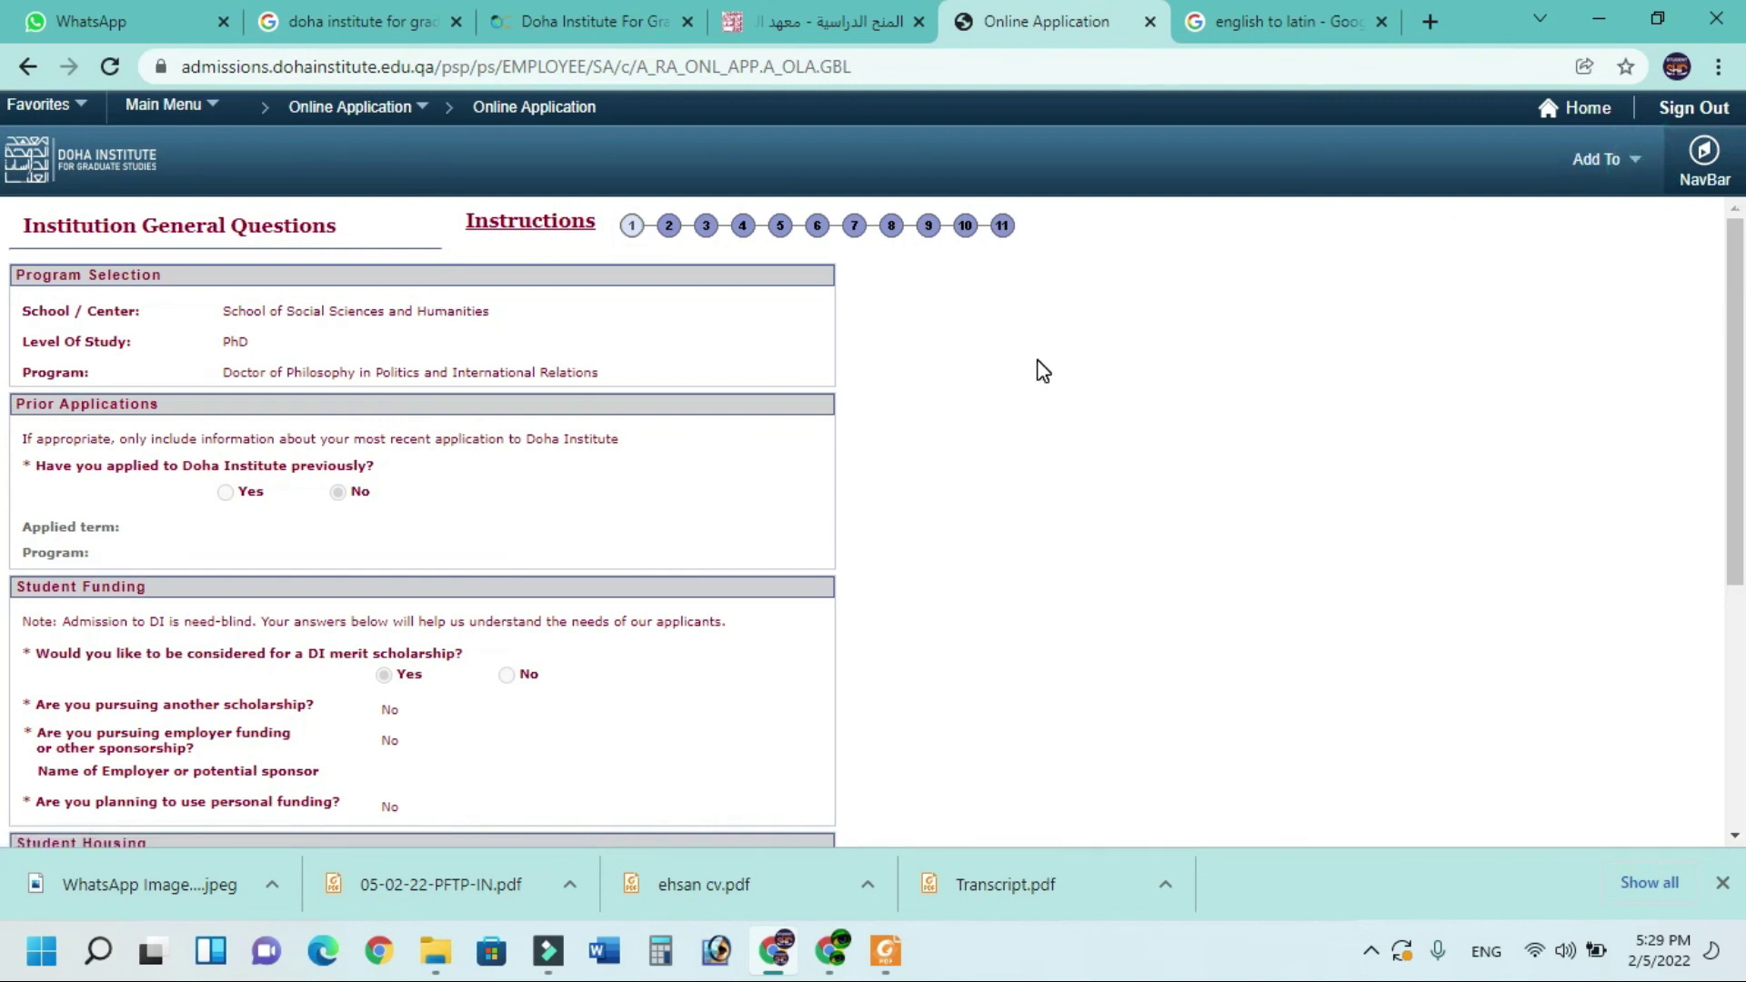
{"action": "left_click", "coordinate": [28, 69]}
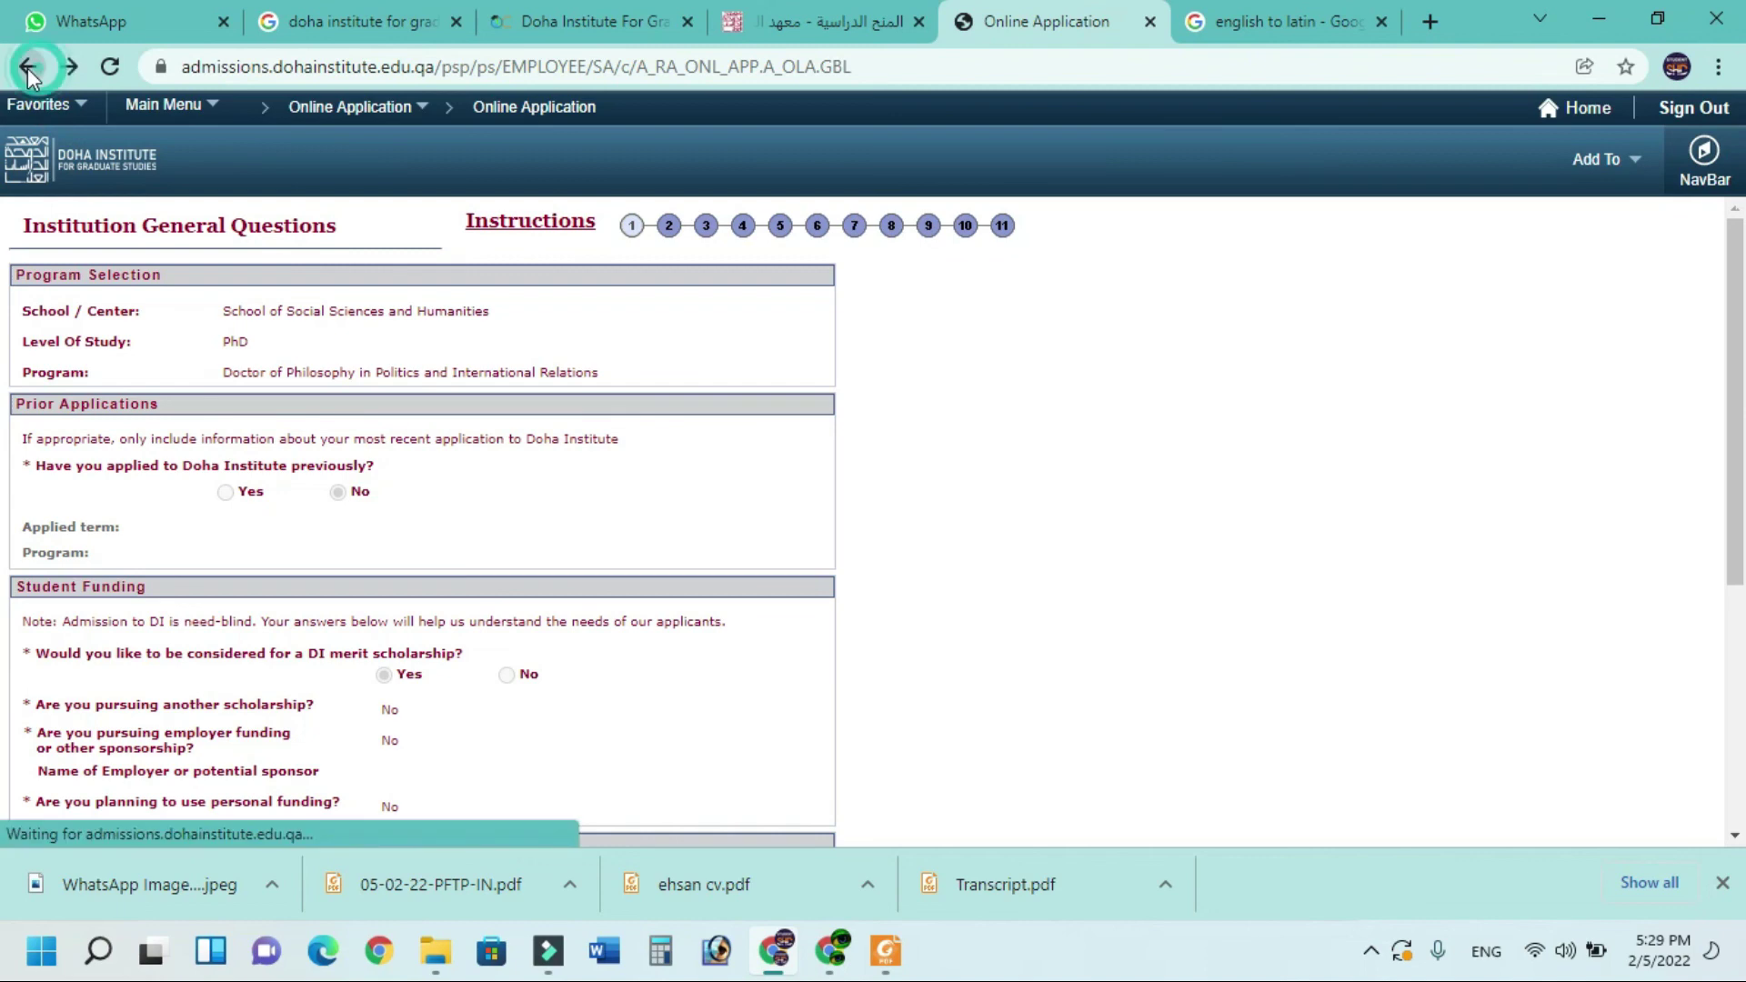